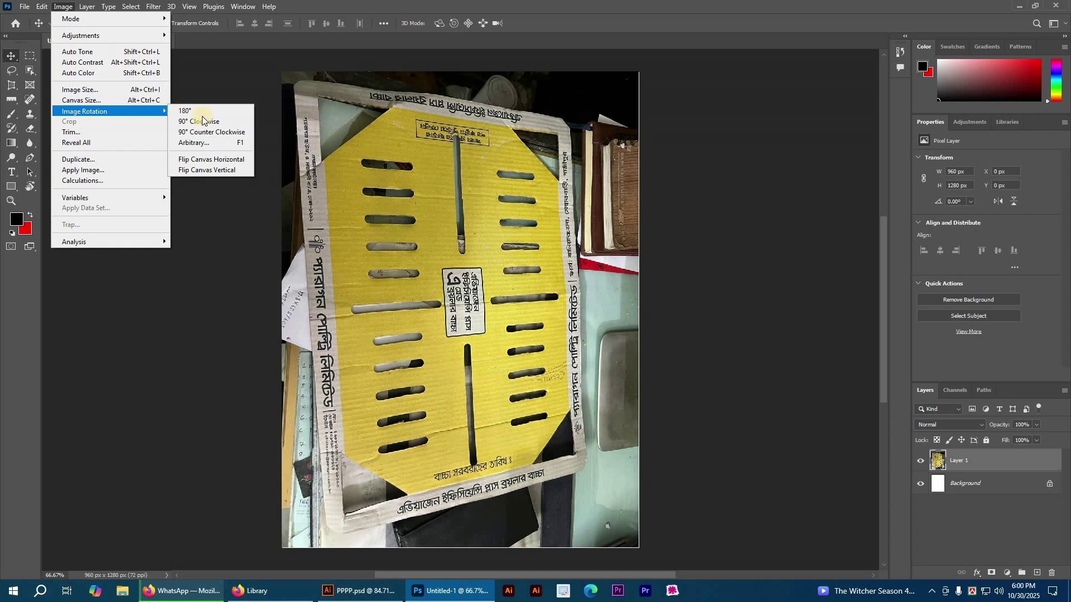
- Rotate the whole canvas with the carton photo 90° counter-clockwise
left_click(209, 132)
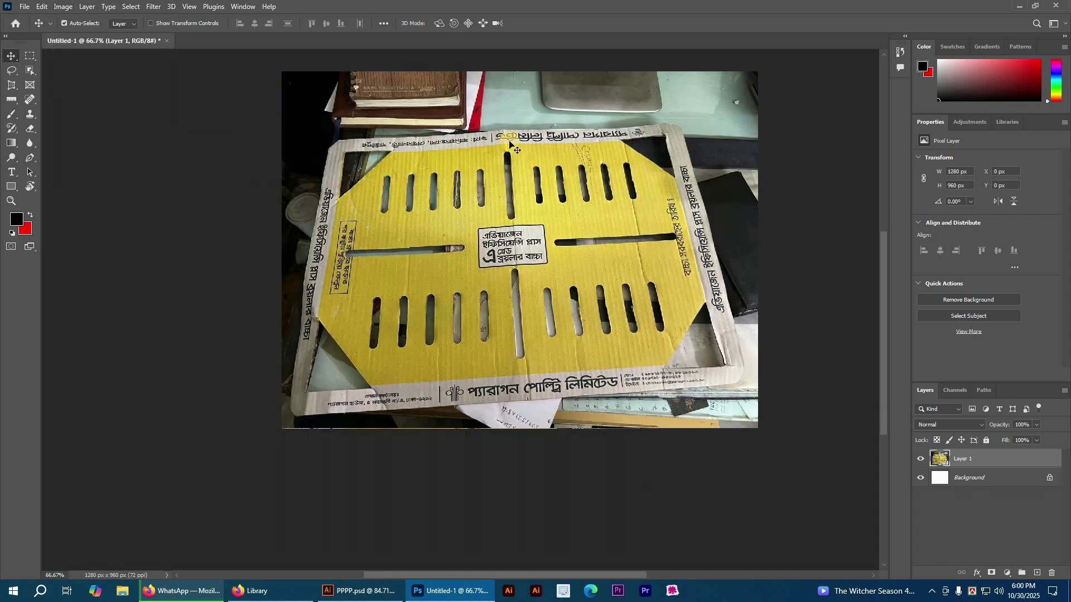
left_click_drag(289, 138, 826, 444)
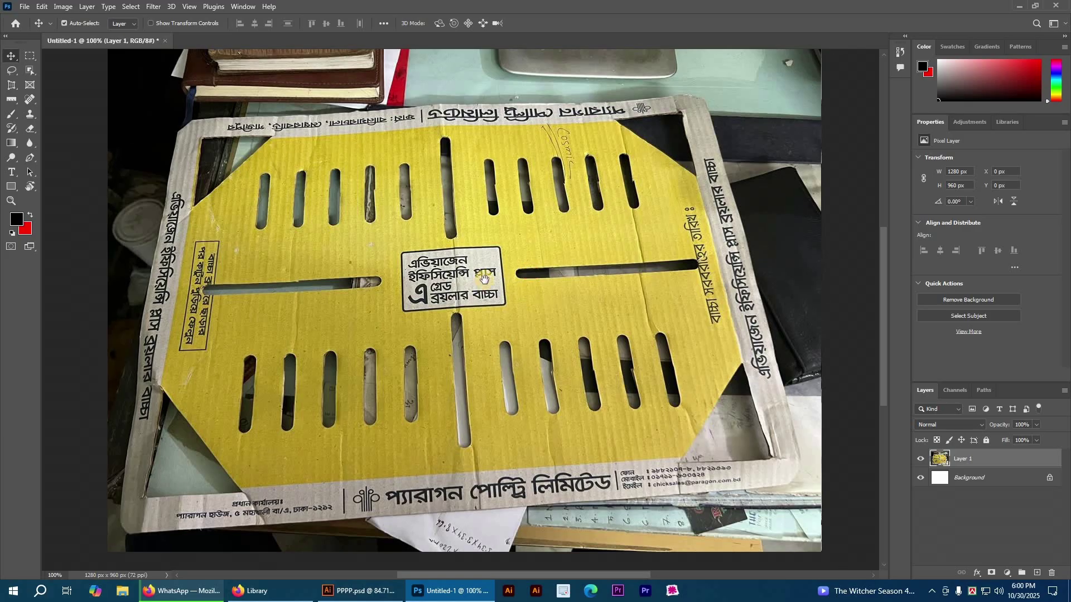
left_click_drag(485, 282, 486, 289)
left_click_drag(145, 377, 148, 372)
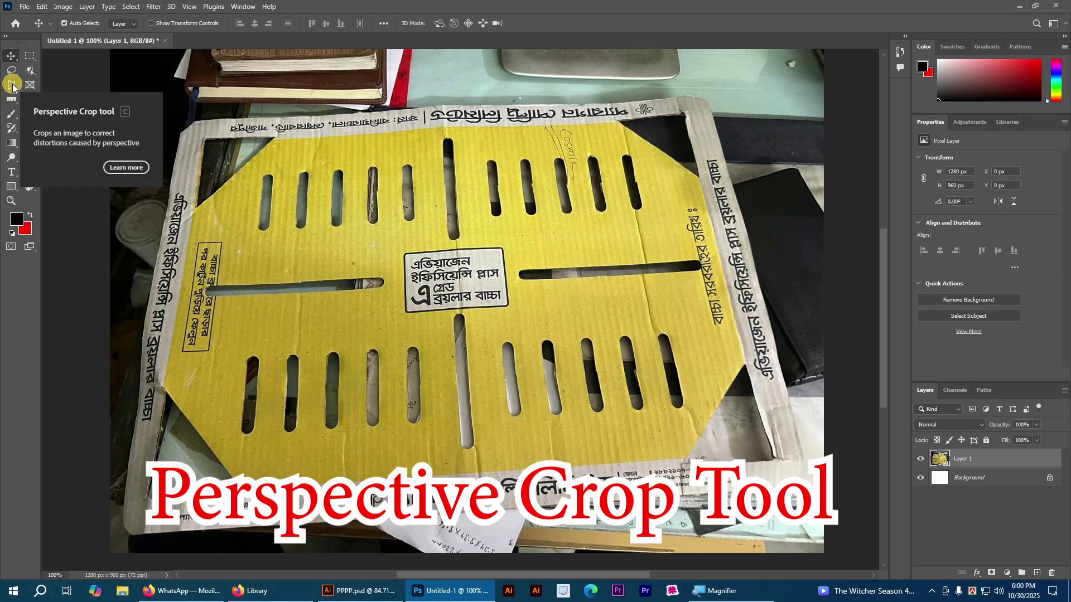
- Draw a Perspective Crop frame around the flattened carton in the photo
key("super+plus")
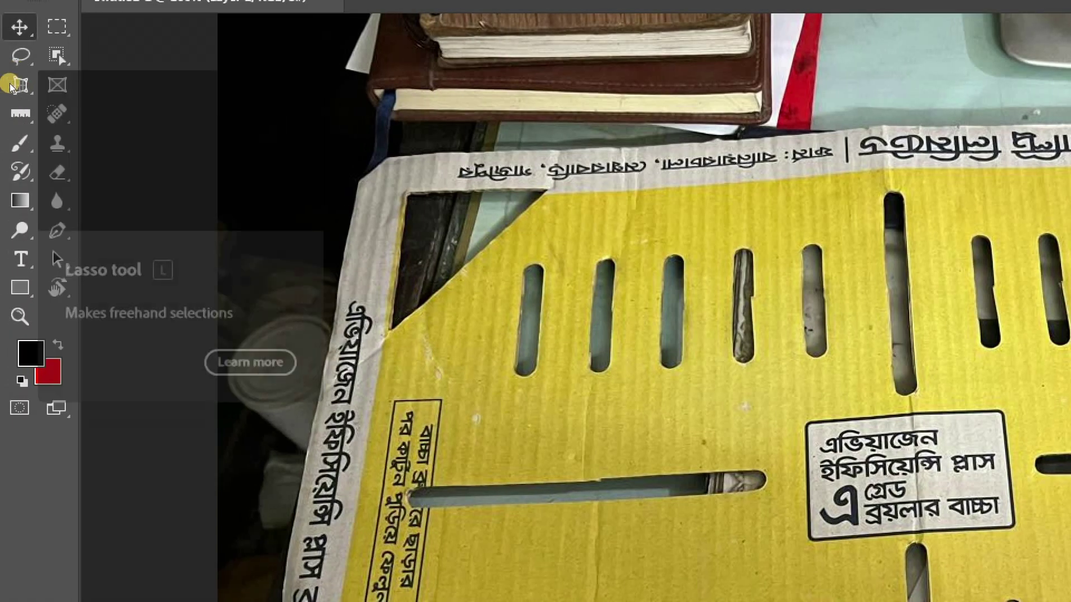
left_click(11, 85)
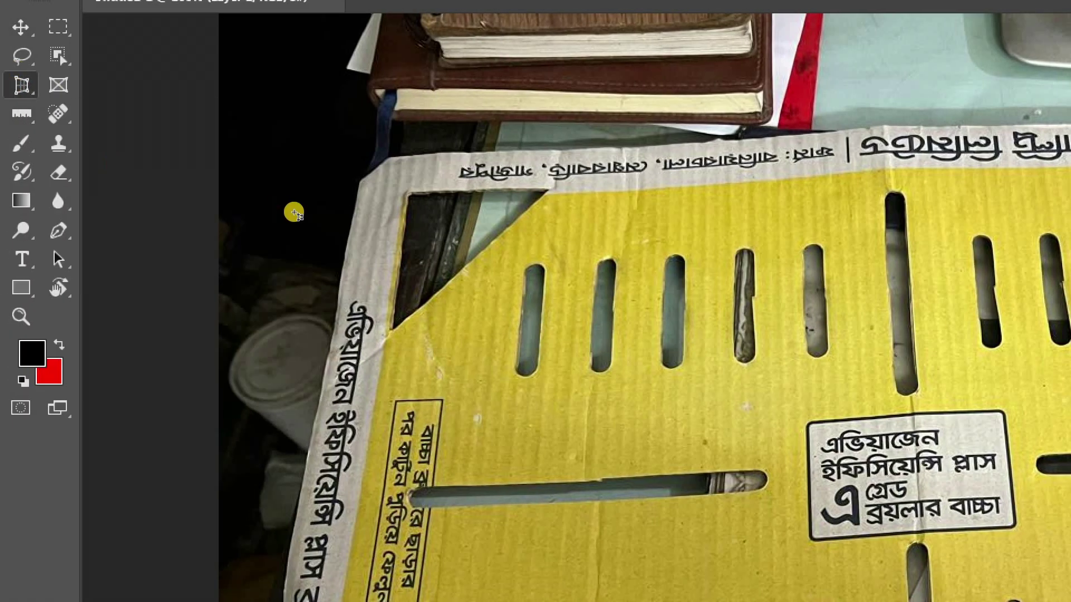
key("super+minus")
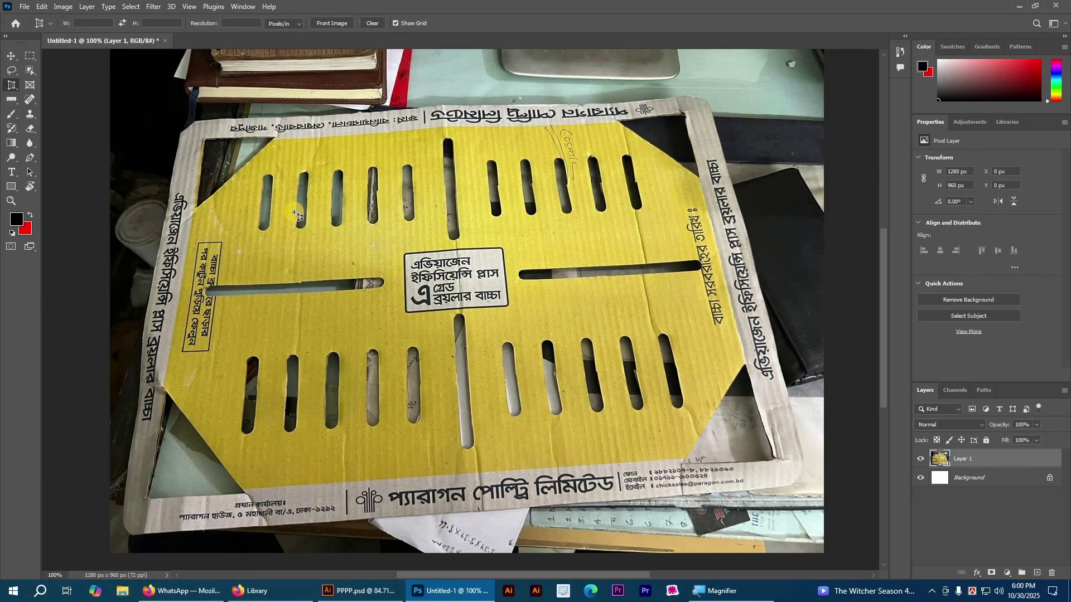
left_click_drag(149, 113, 807, 501)
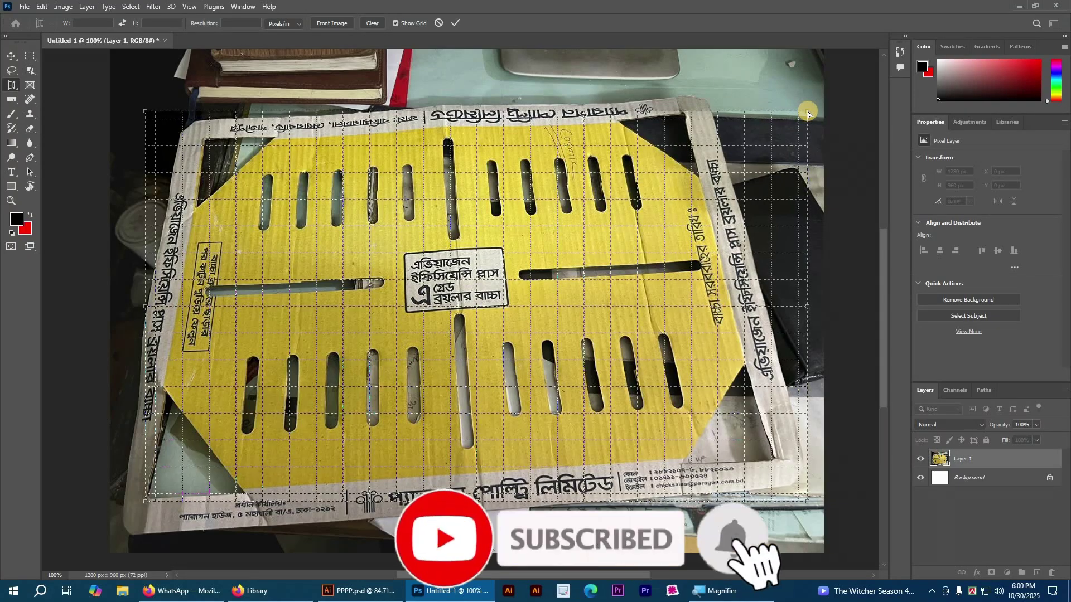
- Fit the four corners of the perspective crop frame to the carton's outer corners
left_click_drag(808, 114, 709, 96)
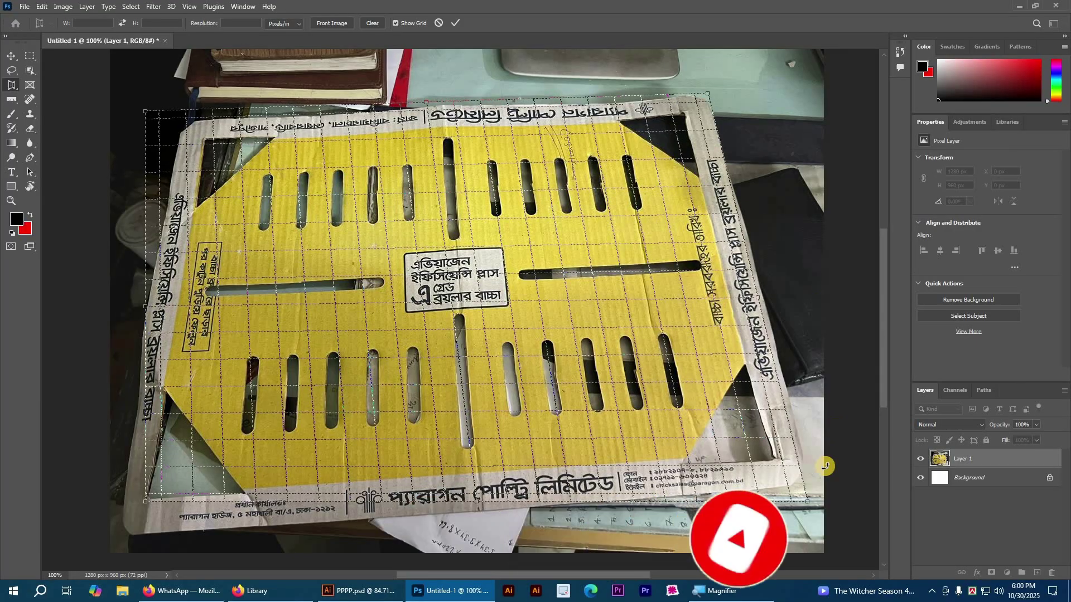
left_click_drag(812, 497, 813, 490)
left_click_drag(143, 507, 121, 535)
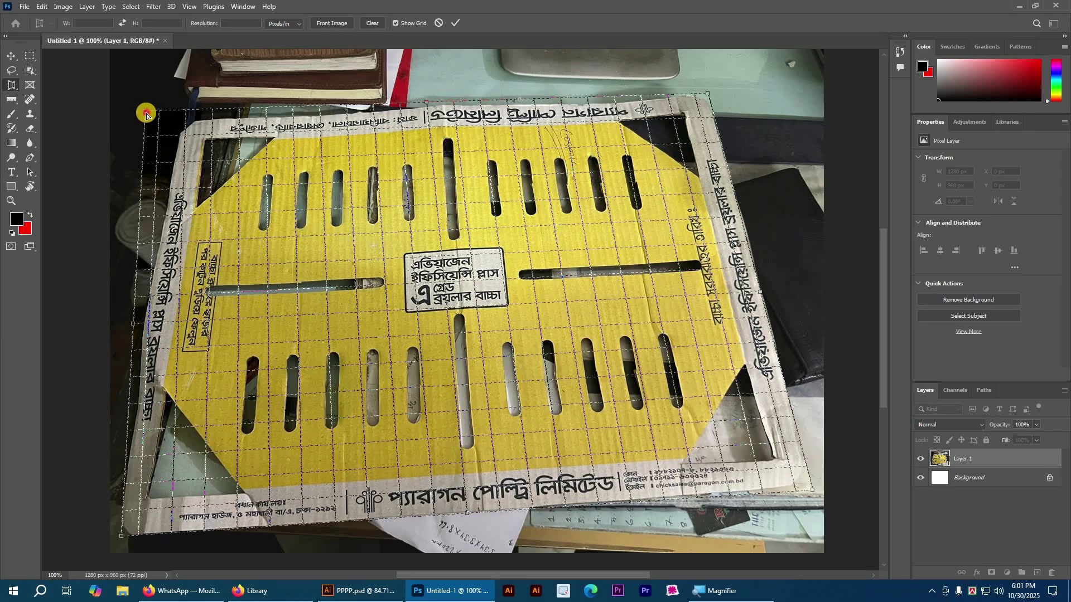
left_click_drag(167, 118, 183, 121)
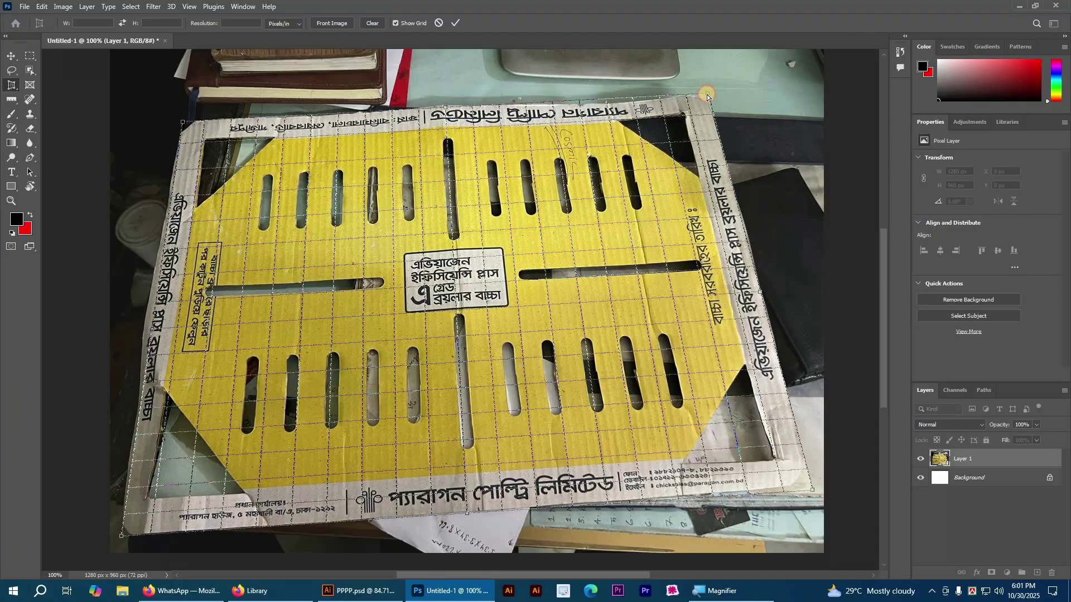
left_click_drag(705, 98, 707, 97)
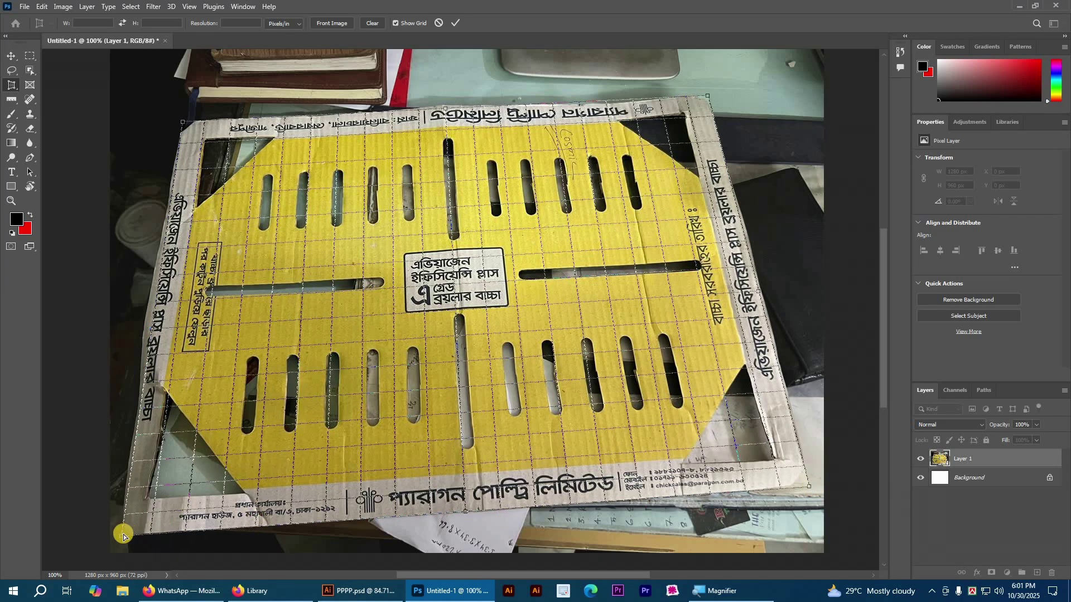
left_click_drag(117, 540, 120, 538)
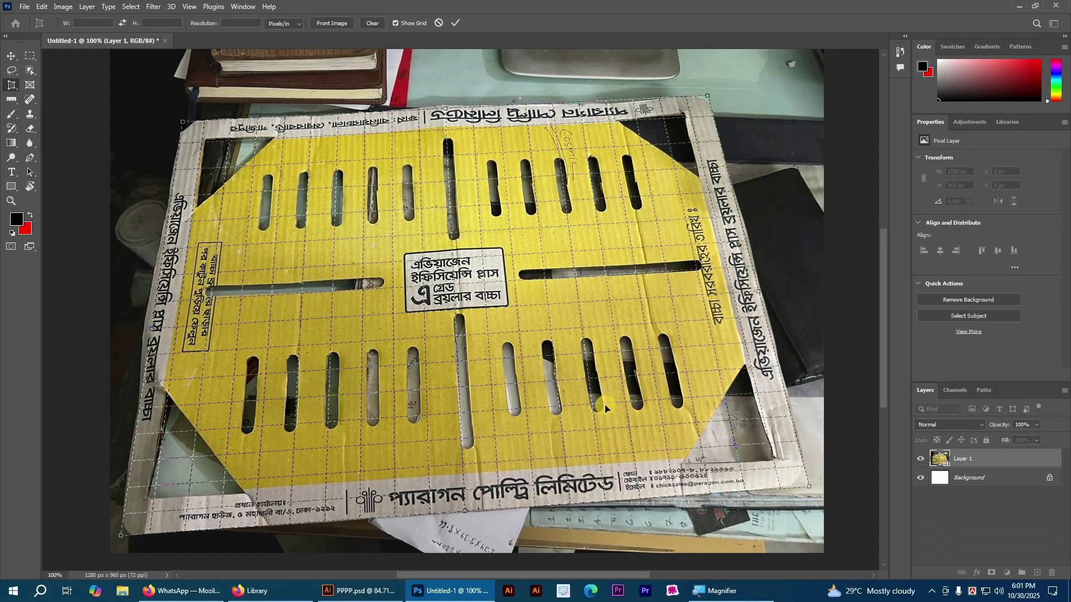
- Apply the perspective crop to straighten the carton photo
left_click(457, 22)
key("ctrl+z")
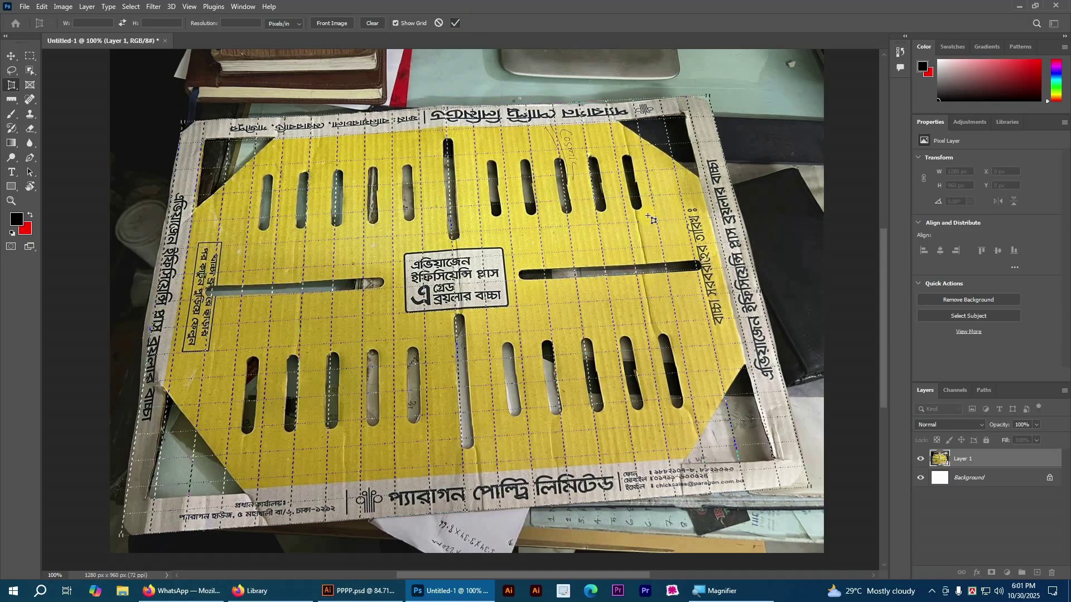
key("Return")
key("ctrl+minus")
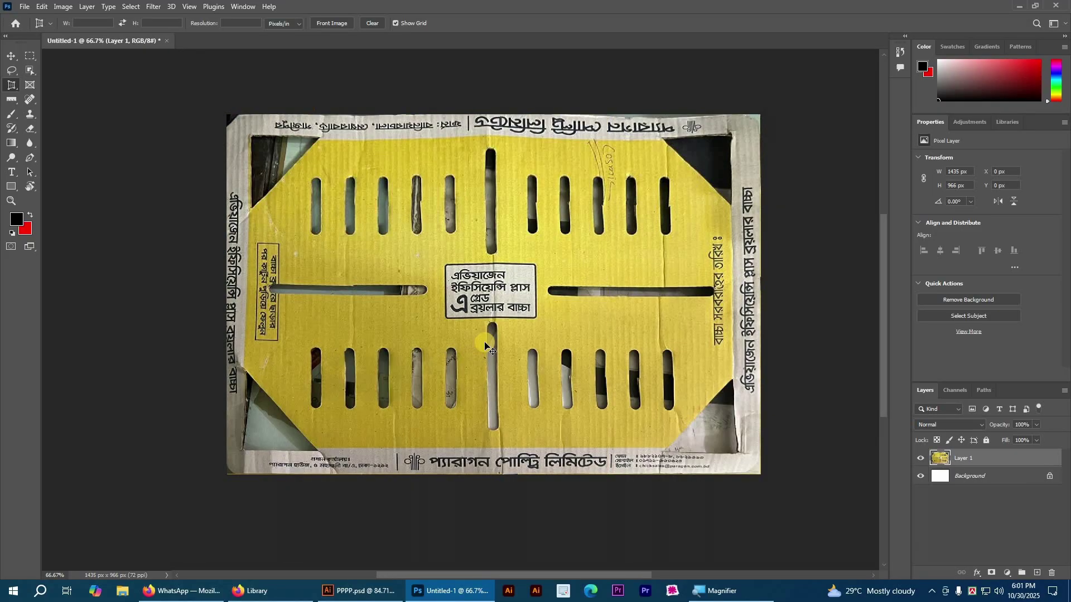
- Save the straightened image to the Desktop as PPPP.psd, replacing the existing file
key("v")
key("ctrl+a")
key("ctrl+s")
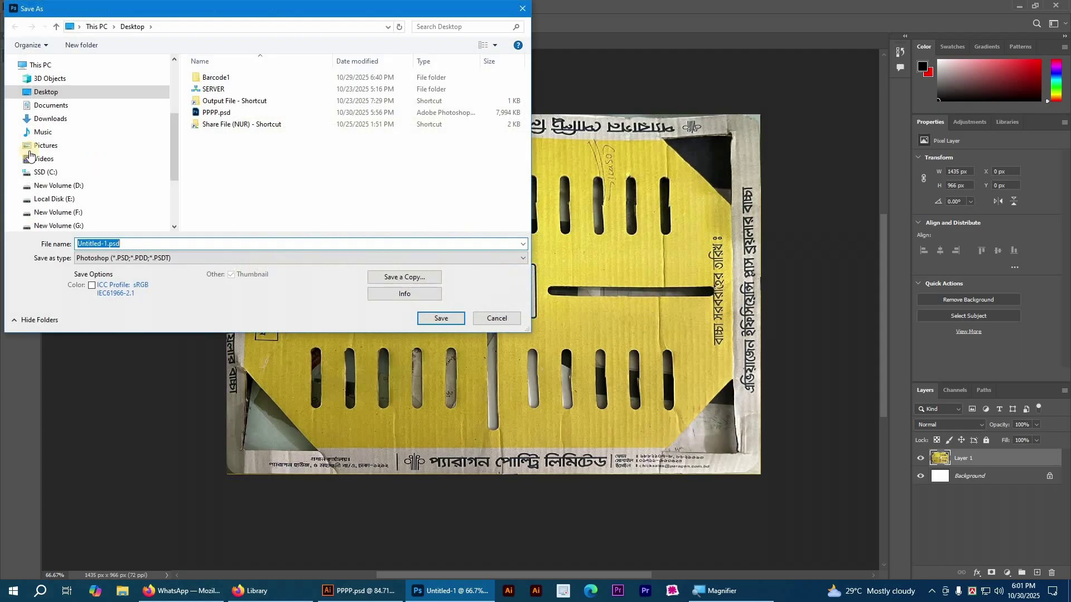
left_click(209, 113)
left_click(444, 319)
left_click(560, 295)
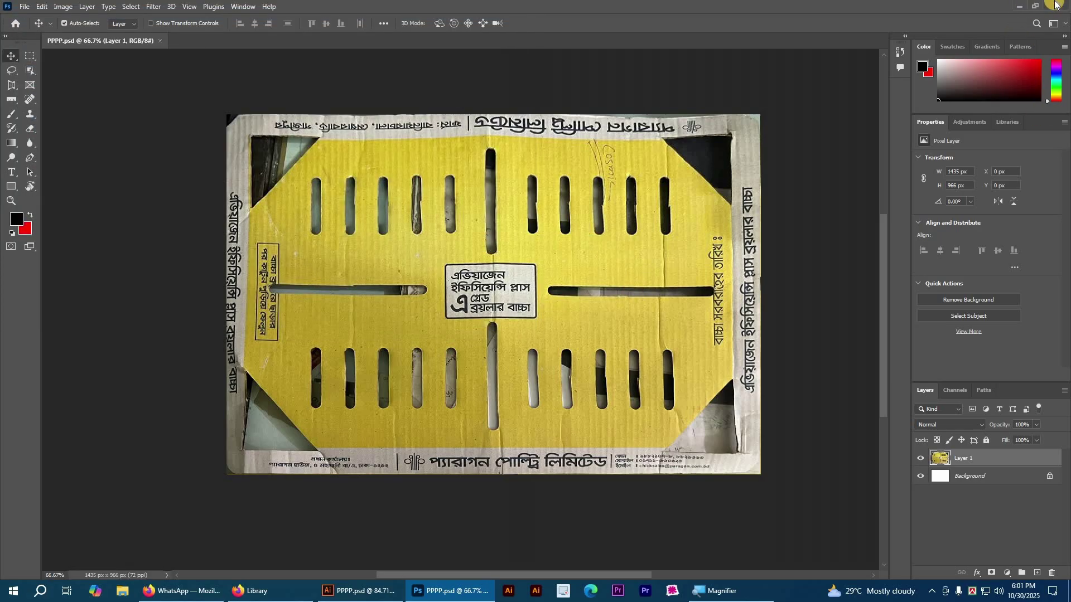
- Close Photoshop, minimise the WhatsApp browser window and go to the PPPP.psd document in Illustrator
left_click(1055, 4)
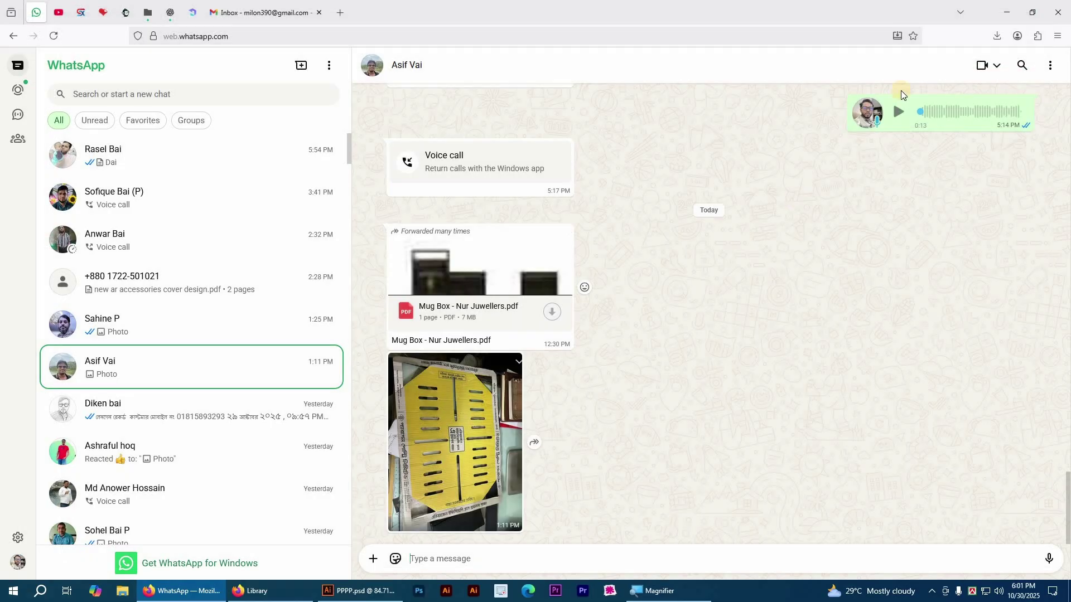
left_click(1011, 11)
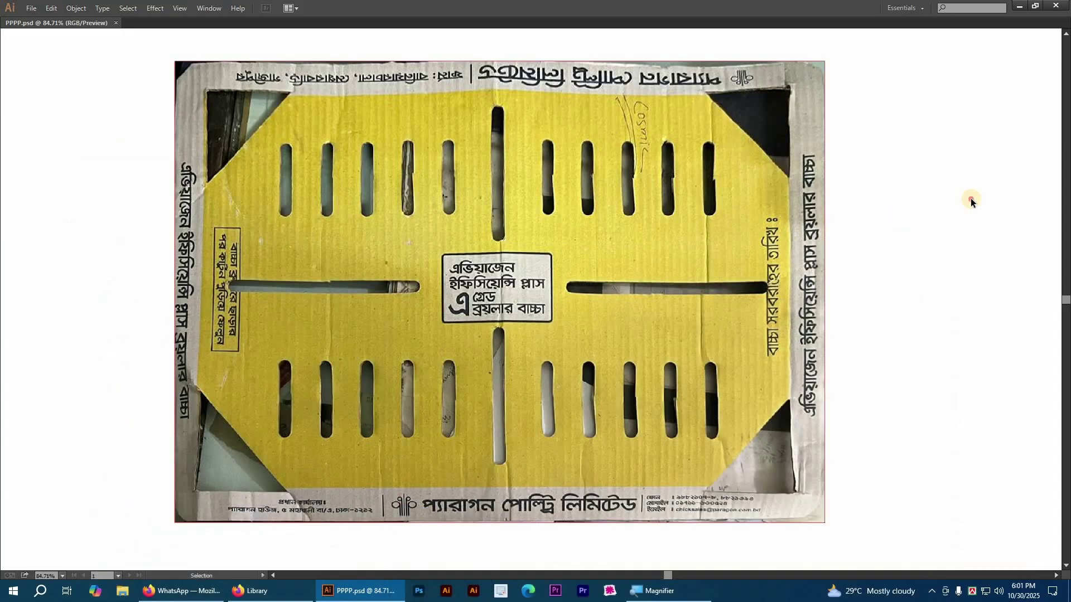
left_click(561, 285)
key("space")
left_click_drag(525, 289, 526, 295)
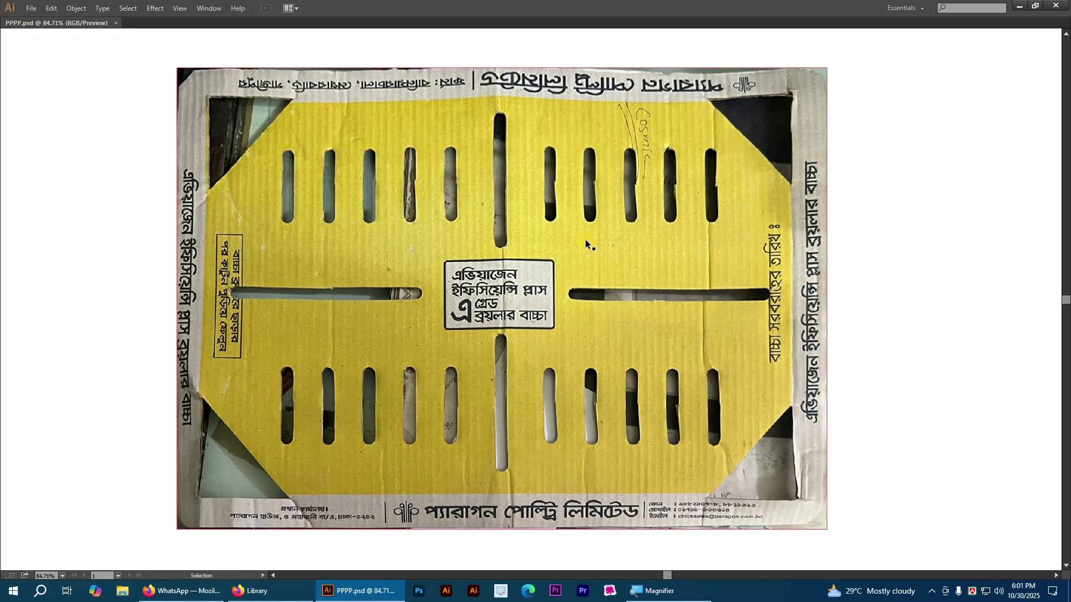
left_click(947, 262)
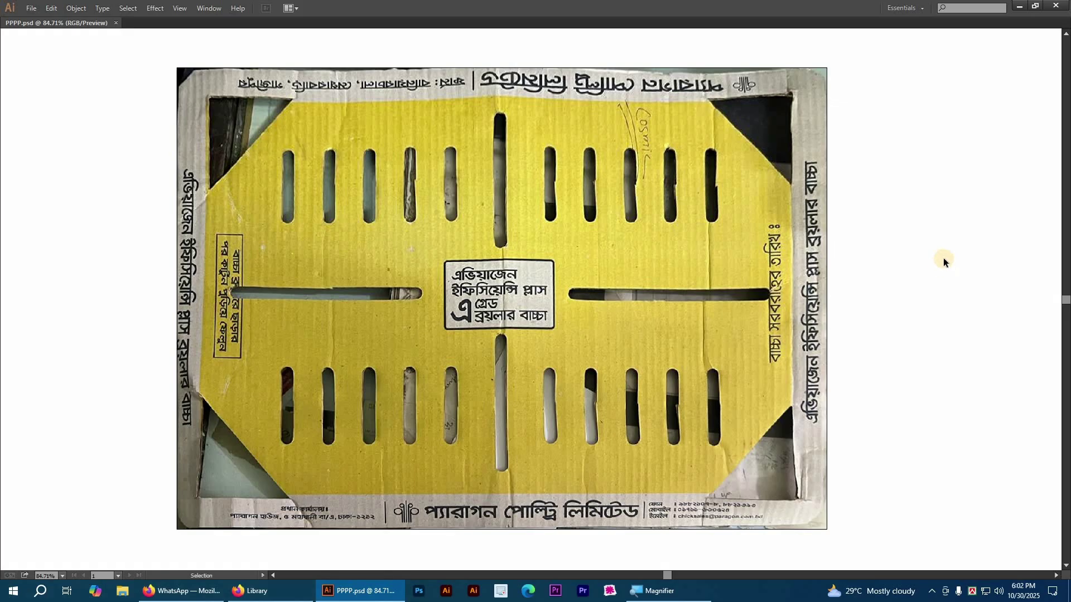
left_click(621, 328)
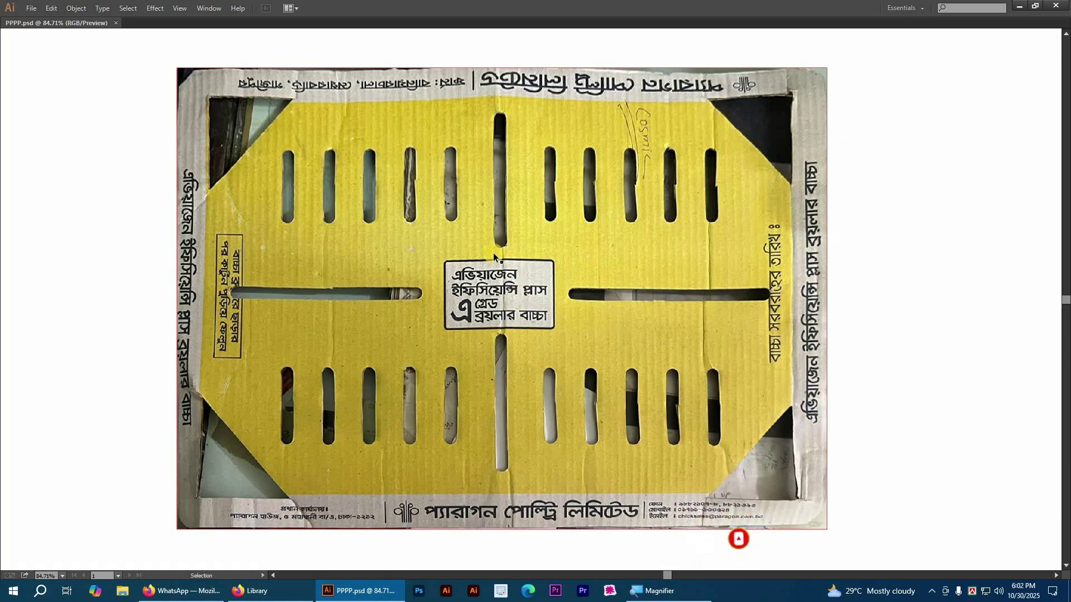
- Change the document color mode from RGB to CMYK
left_click(31, 8)
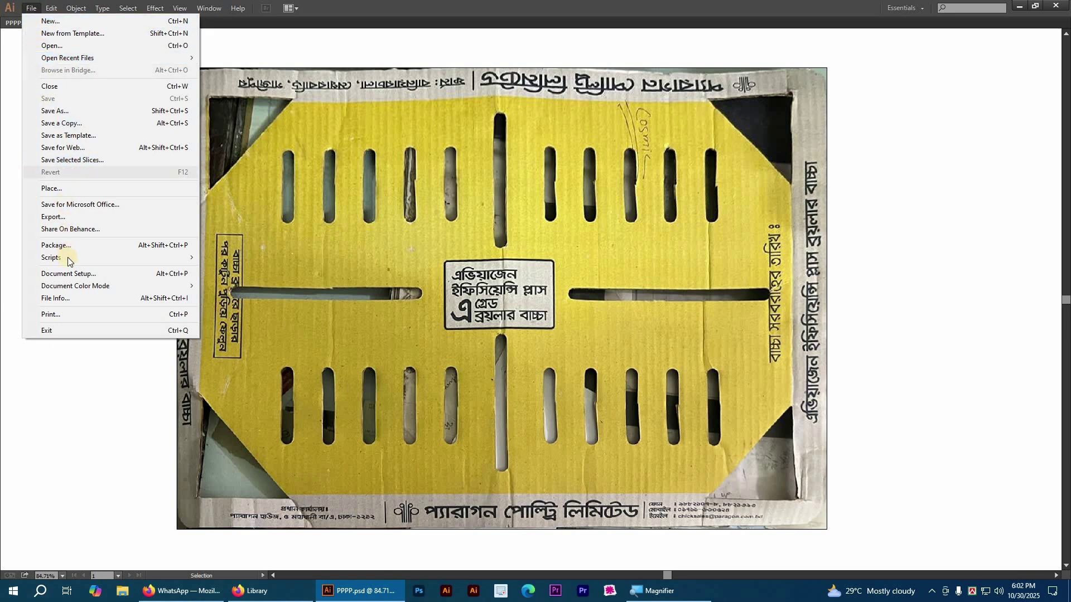
mouse_move(56, 288)
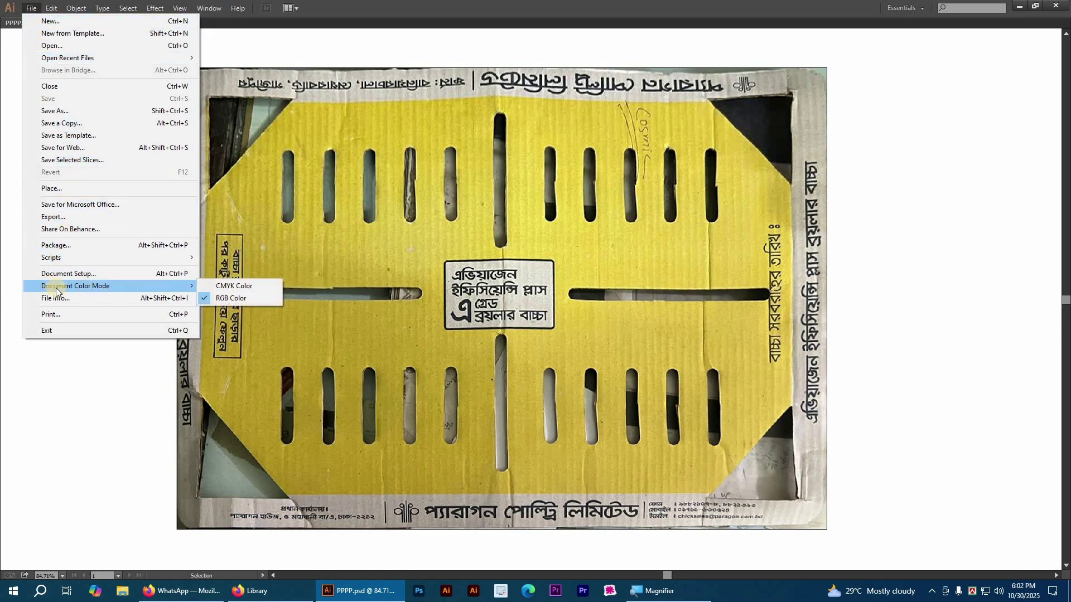
left_click(227, 289)
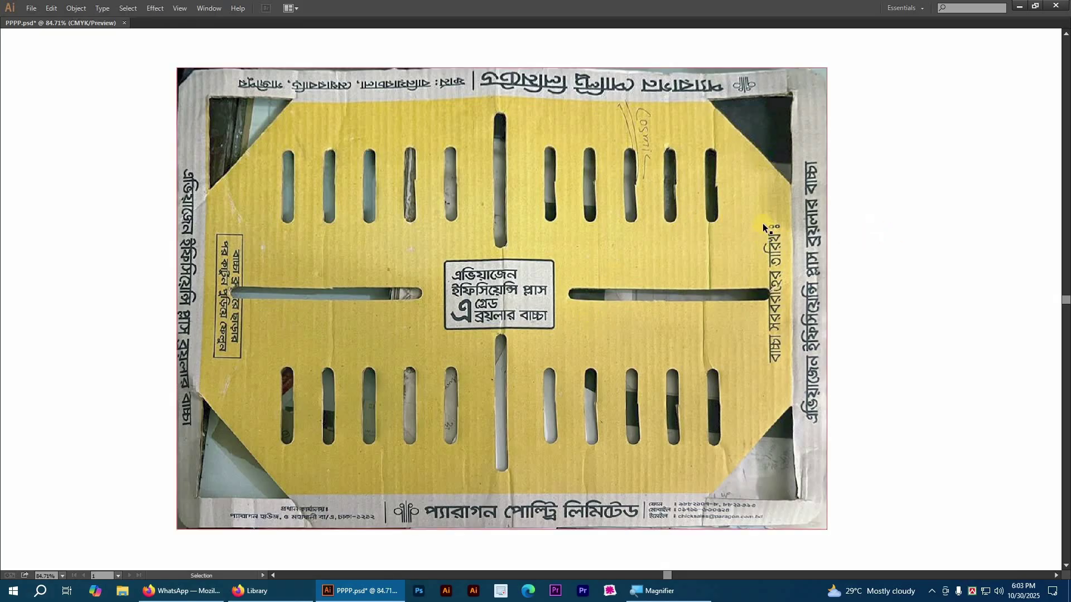
- Save the document as the Illustrator file Paragon Poultry Box.ai in the client's folder on New Volume (G:)
key("space")
left_click_drag(714, 207, 719, 218)
key("a")
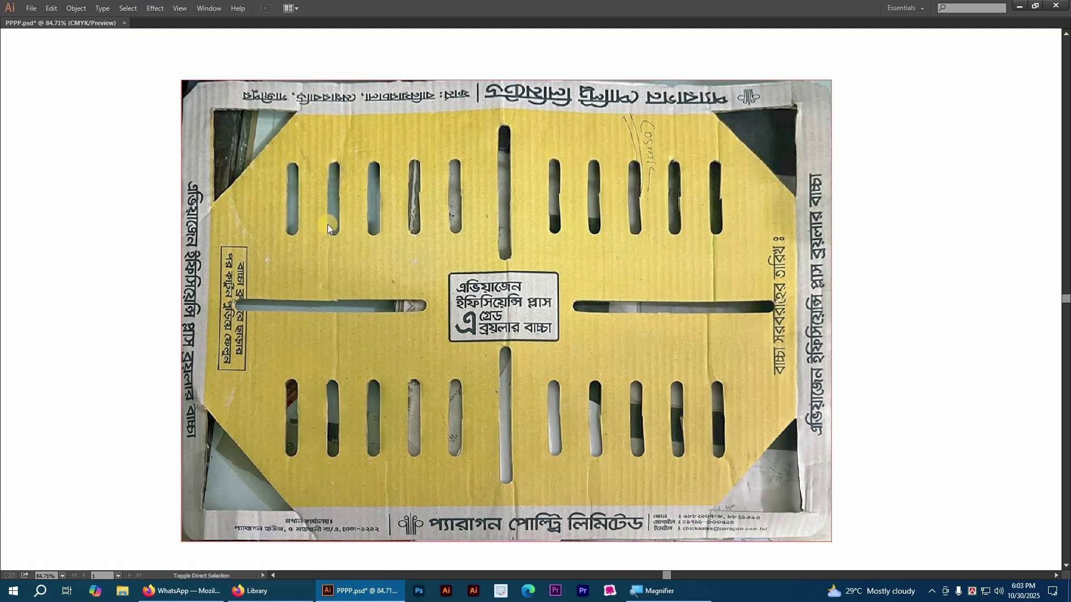
key("ctrl+shift+s")
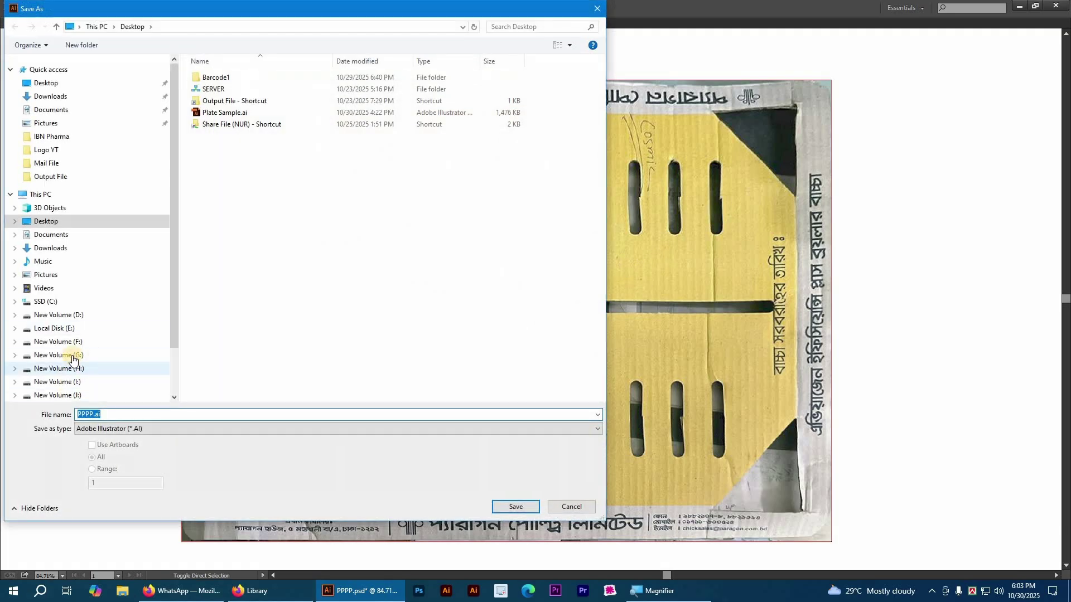
left_click(70, 355)
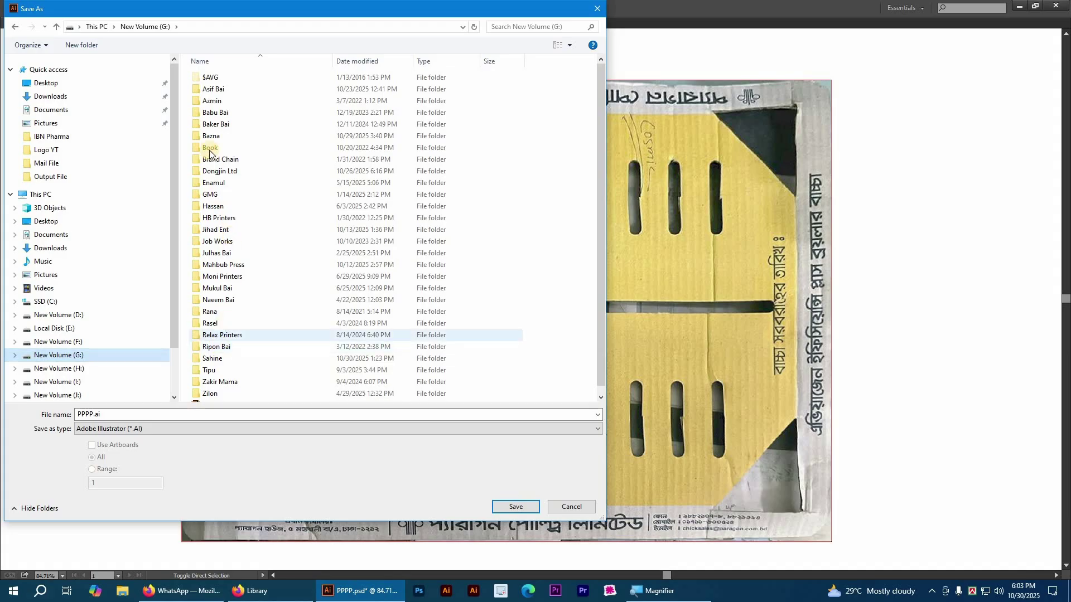
left_click(248, 89)
key("Return")
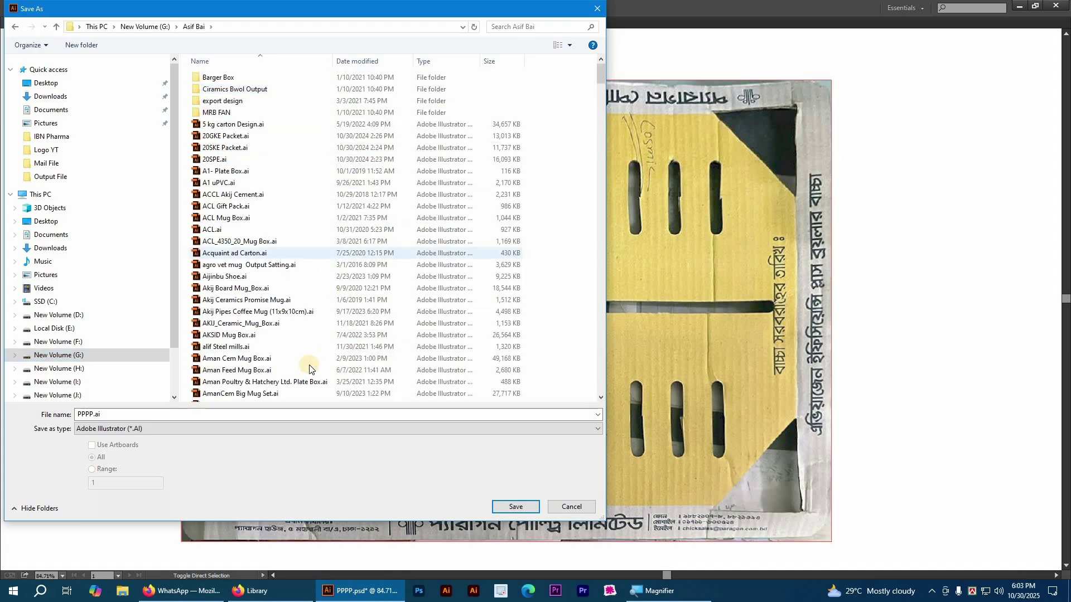
double_click(109, 415)
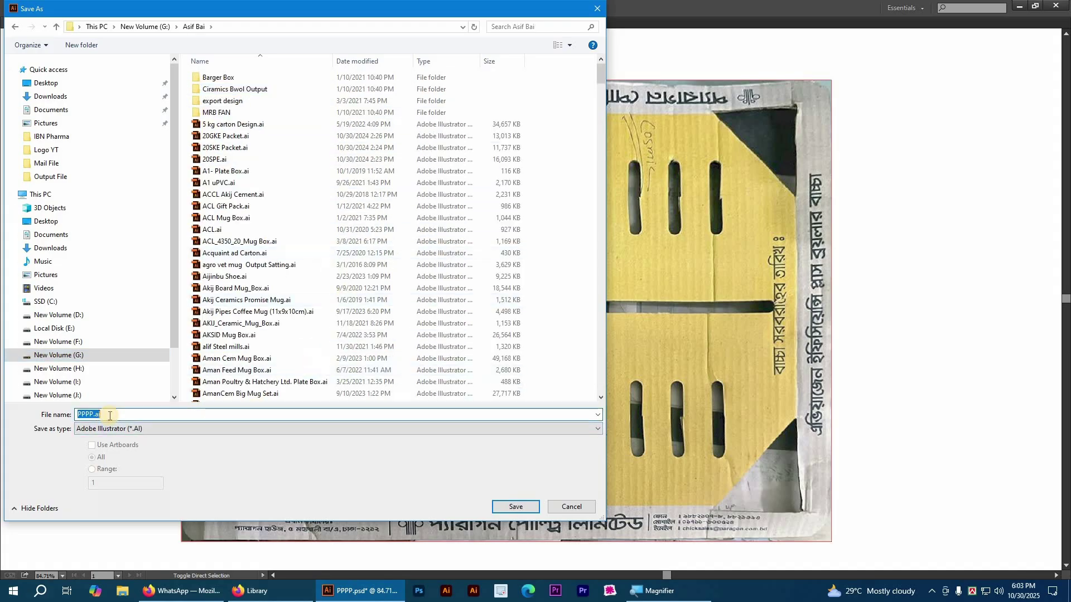
type("Paragon Poultry B")
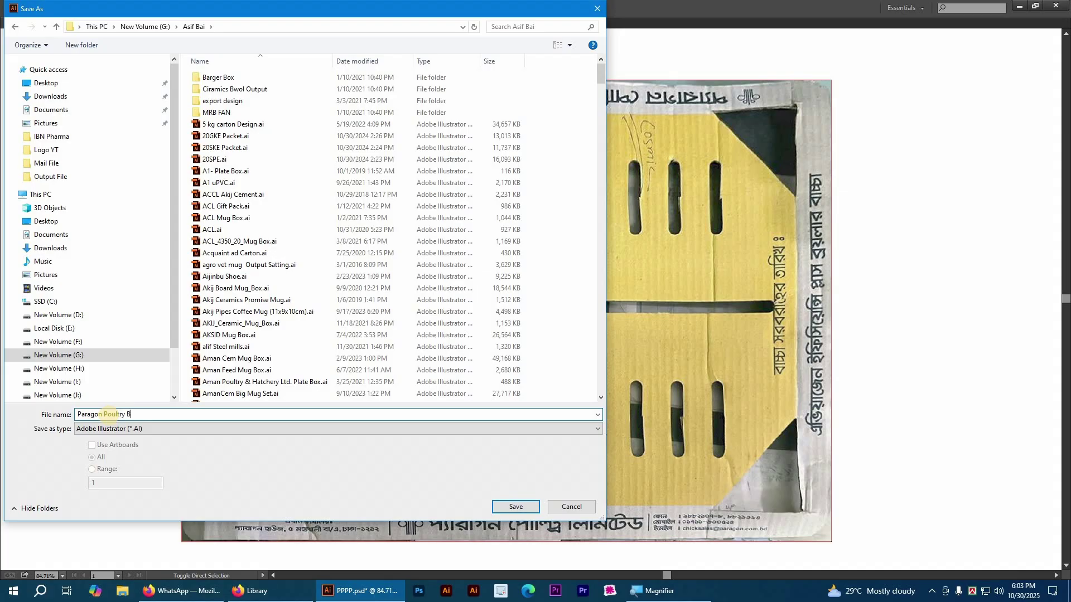
key("Return")
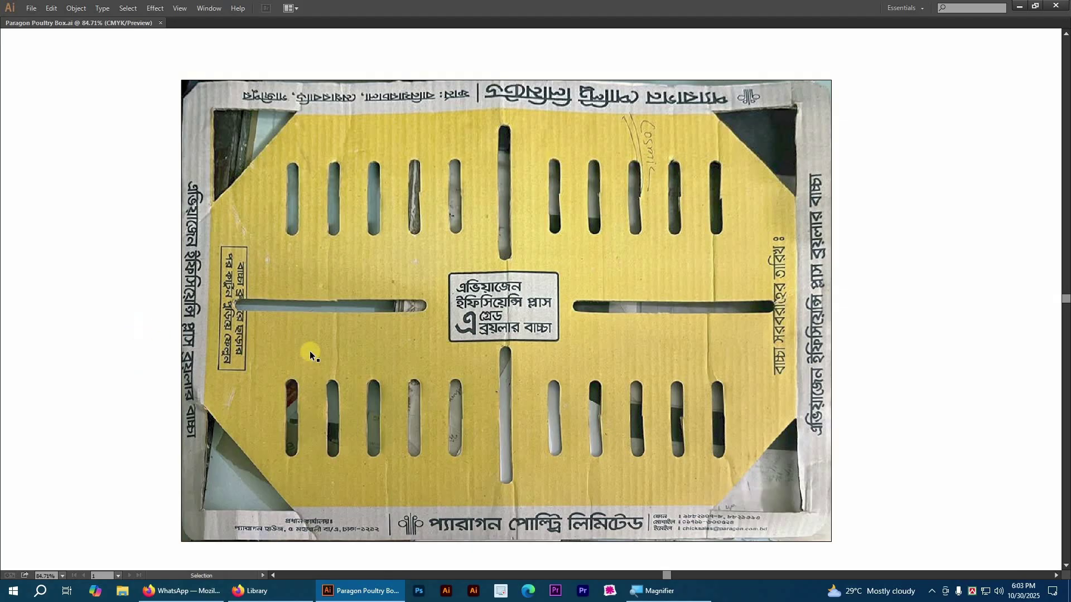
- Try moving the carton photo away from its artboard and undo the move
left_click(935, 322)
left_click(414, 422)
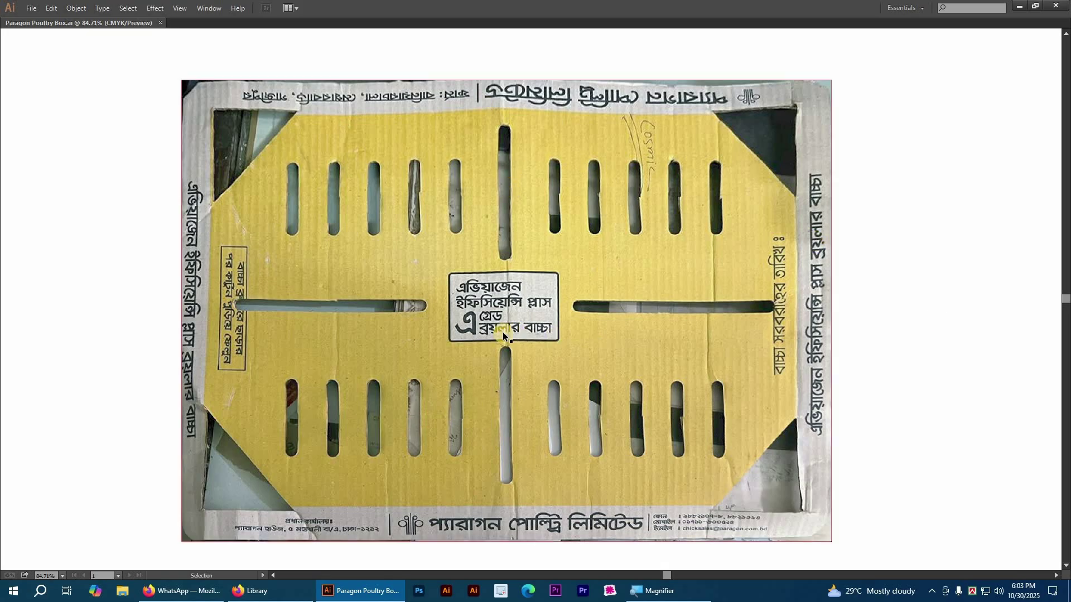
left_click(523, 303)
key("space")
left_click_drag(473, 327, 529, 340)
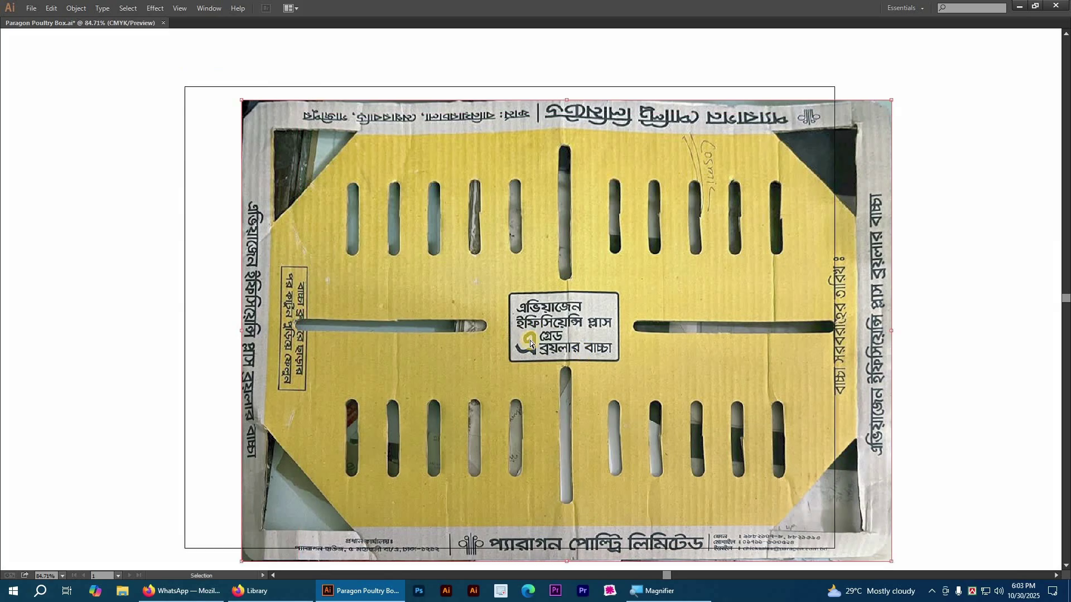
key("ctrl+z")
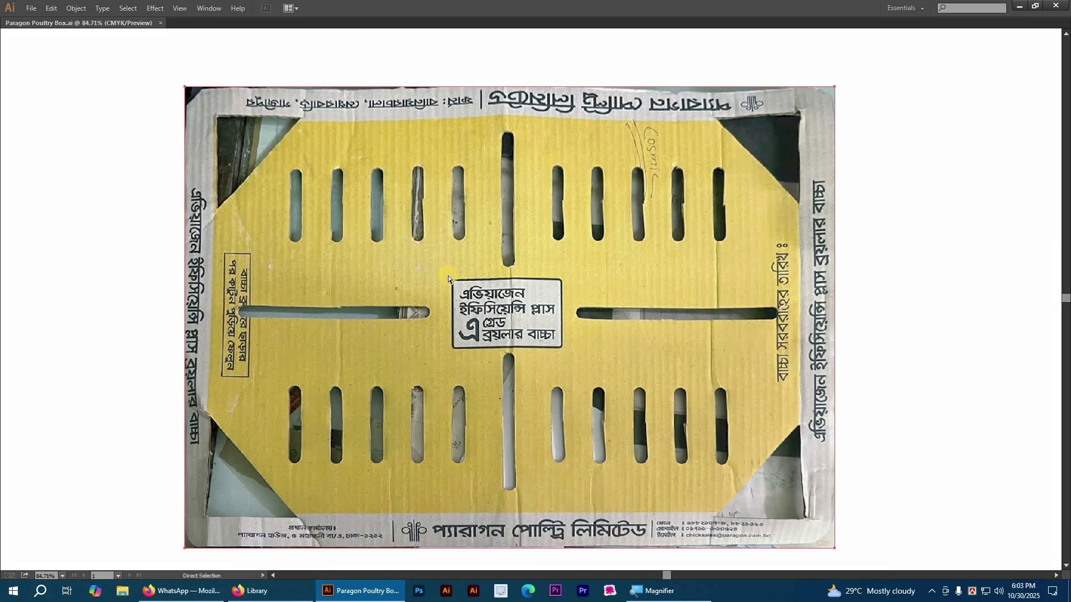
- Lock the carton photo on the artboard and test the lock by trying to select it
key("ctrl+2")
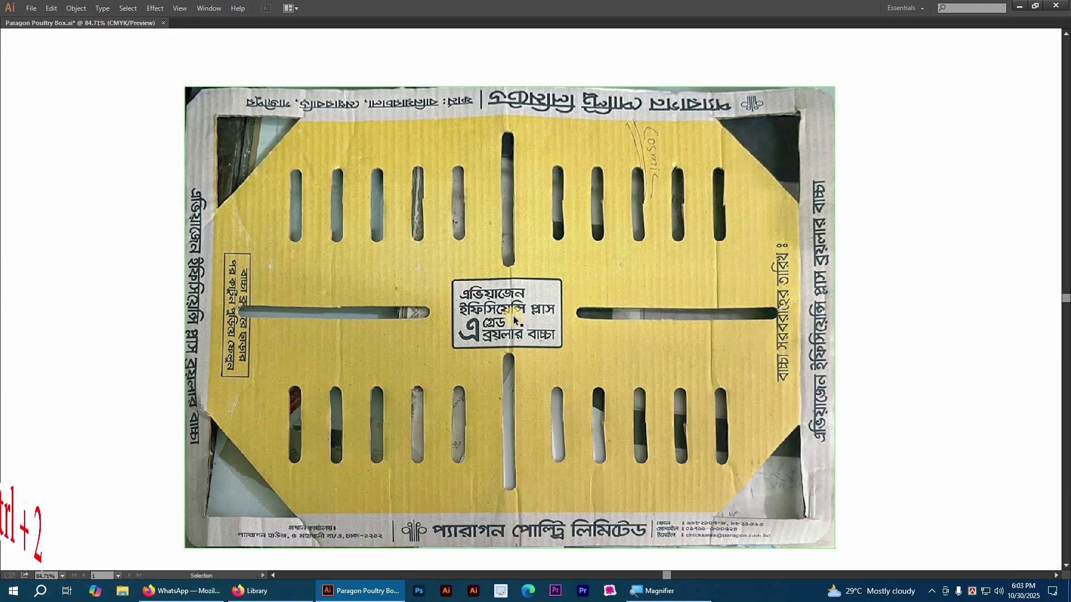
key("a")
left_click_drag(128, 65, 318, 186)
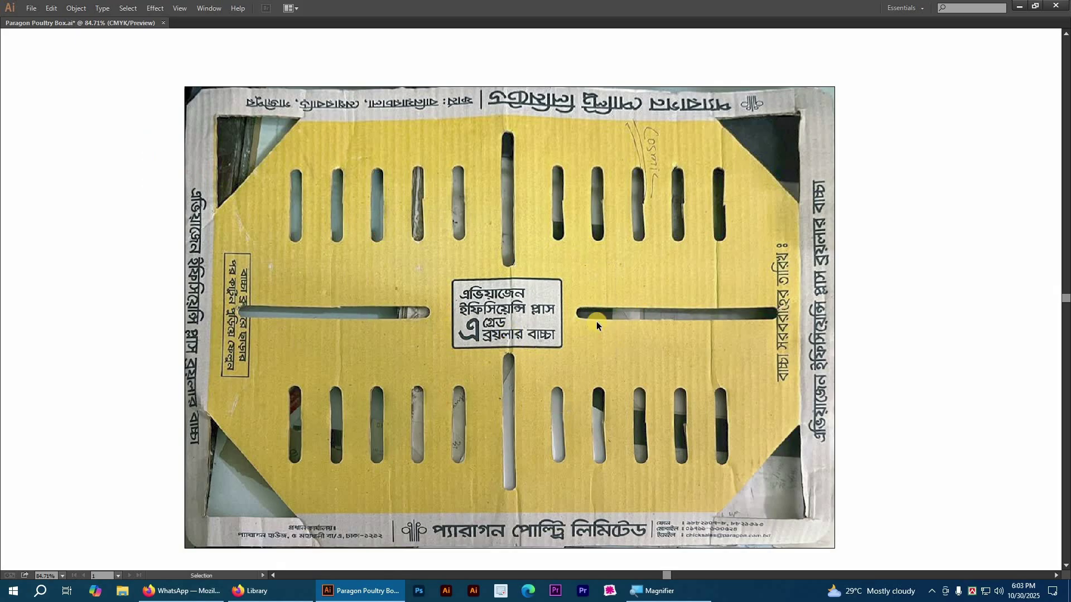
left_click_drag(584, 450, 597, 227)
left_click_drag(150, 265, 790, 398)
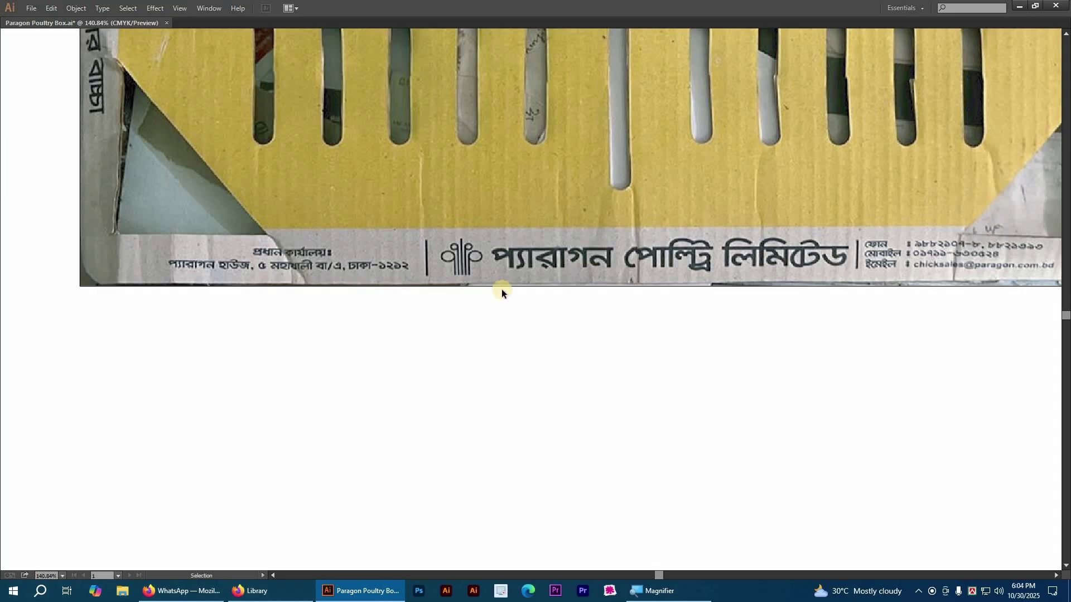
- Set the Pen tool to no fill and a red stroke of M 100, Y 100 for tracing the logo
left_click_drag(568, 321, 363, 213)
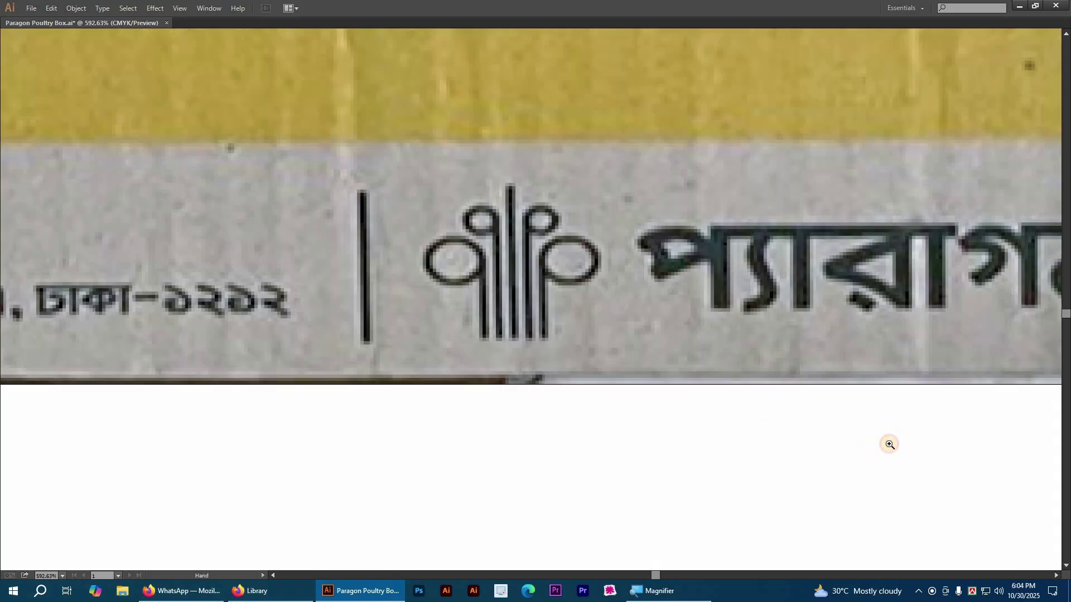
left_click_drag(566, 286, 523, 276)
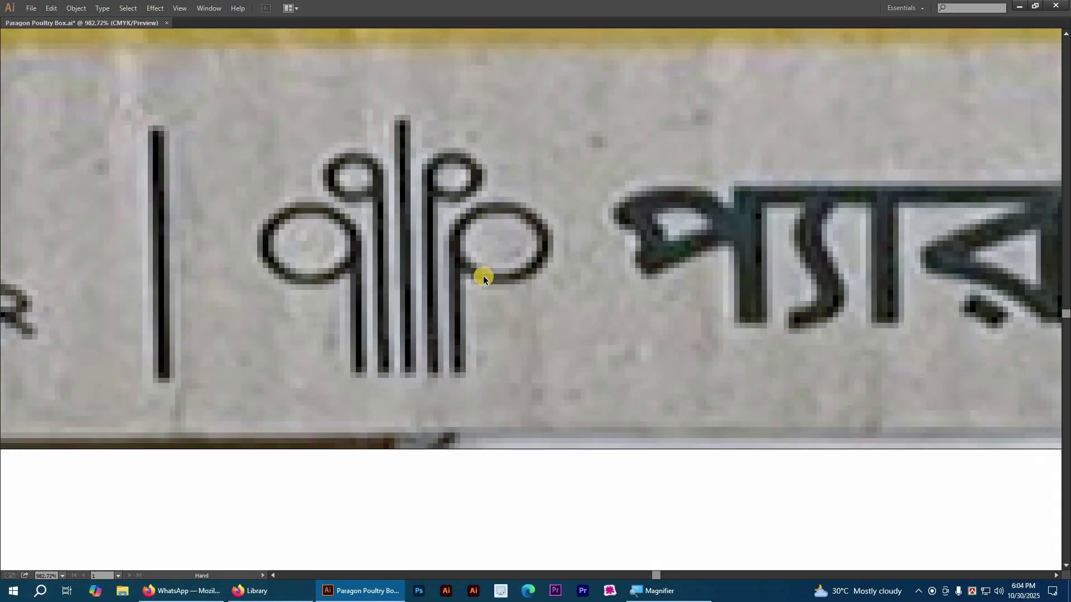
key("Tab")
mouse_move(455, 268)
left_mouse_down()
mouse_move(461, 278)
mouse_move(448, 259)
left_mouse_up()
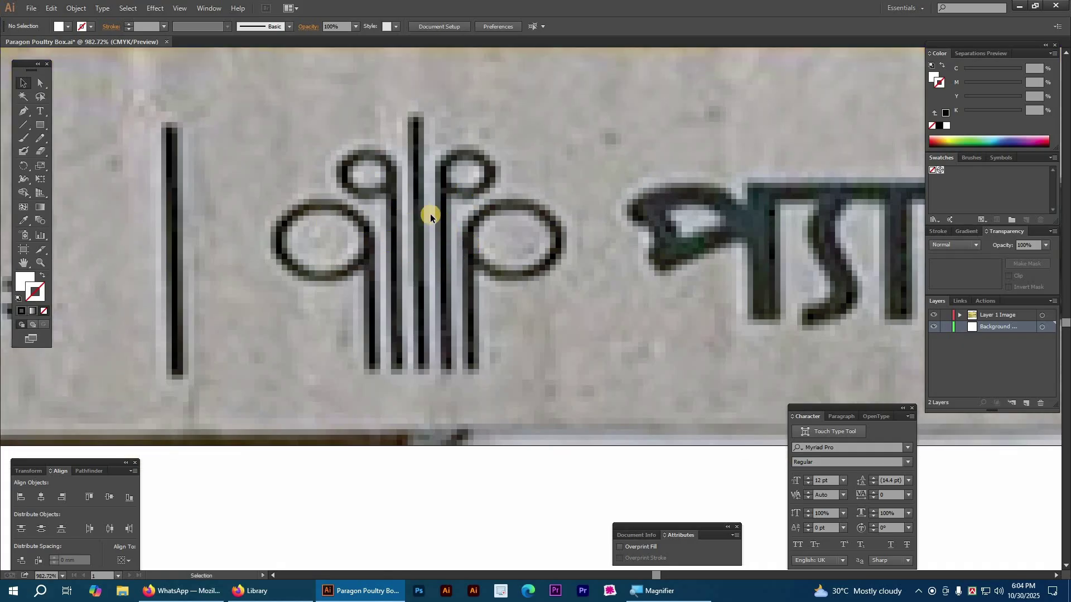
left_click(24, 113)
key("shift+x")
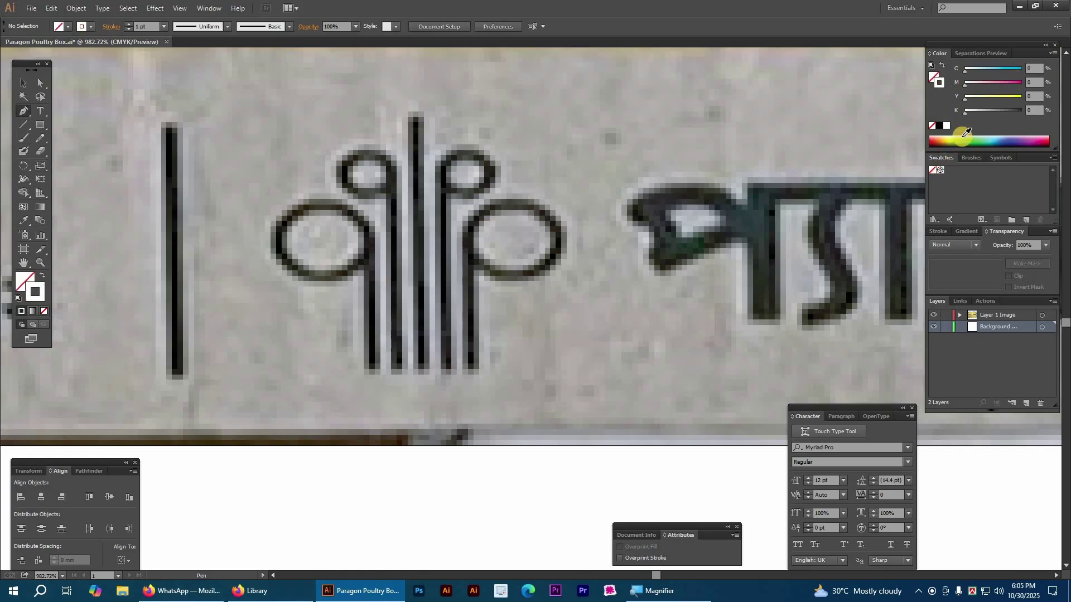
mouse_move(967, 103)
left_mouse_down()
mouse_move(1021, 97)
mouse_move(1022, 83)
left_mouse_up()
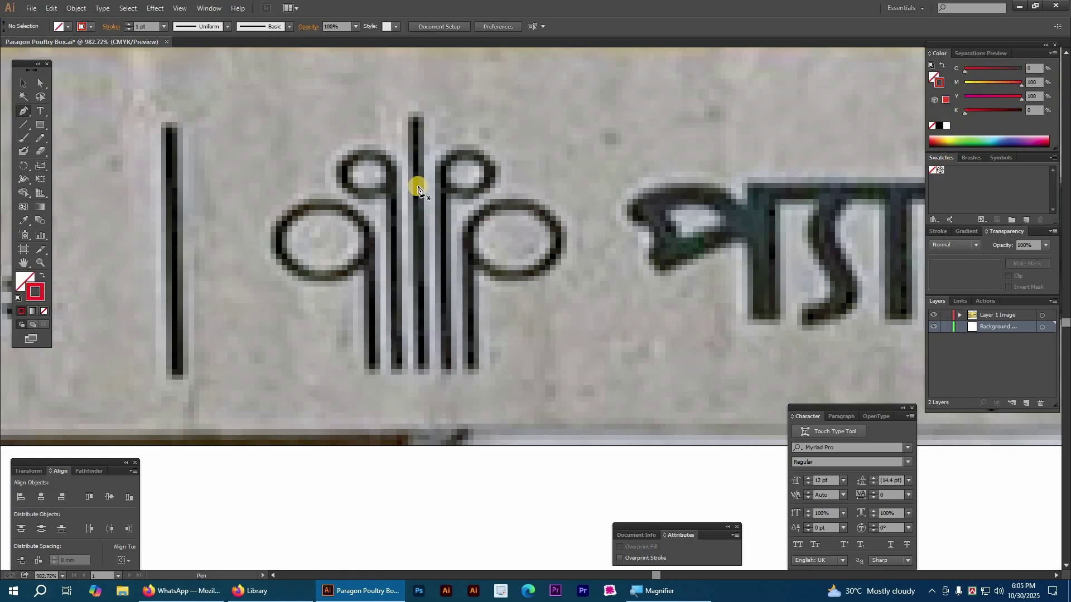
- Draw a vertical line about 16 mm long over the logo's central stem and move its layer above the photo
left_click(416, 119)
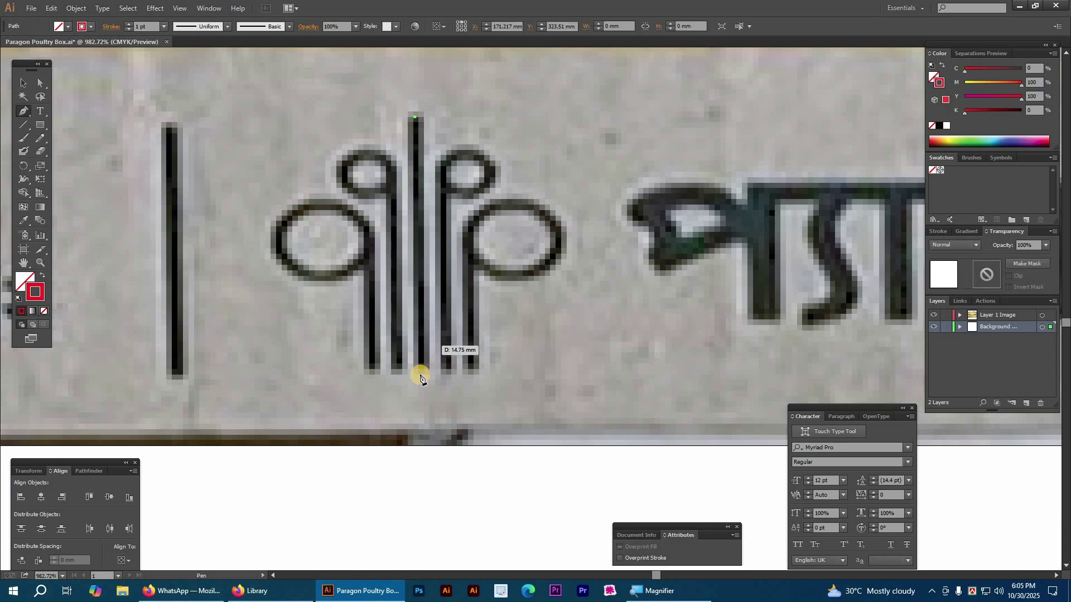
left_click(430, 371, "shift")
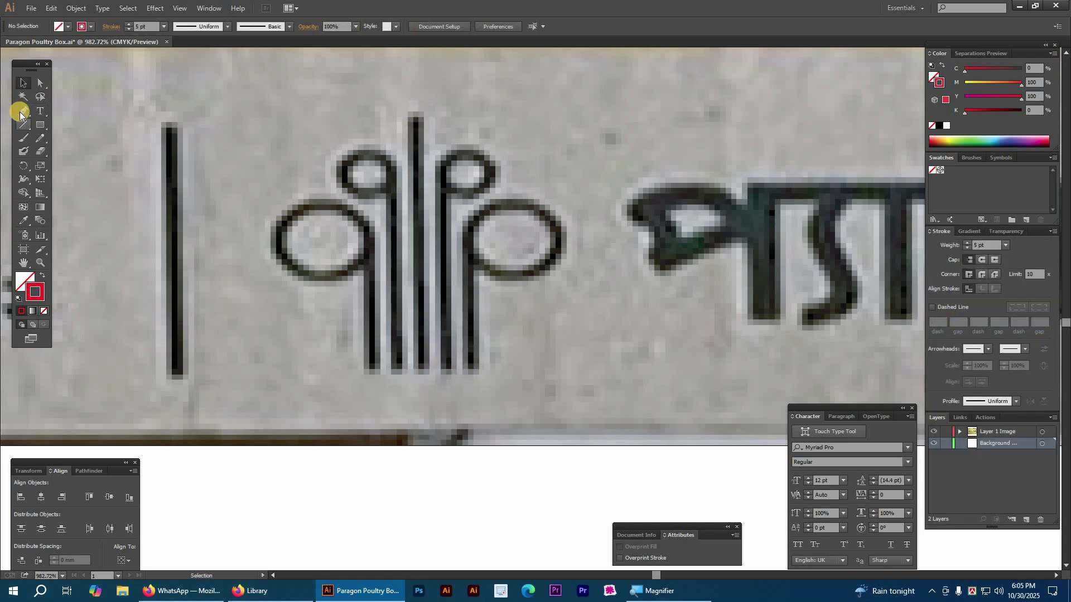
left_click(416, 119)
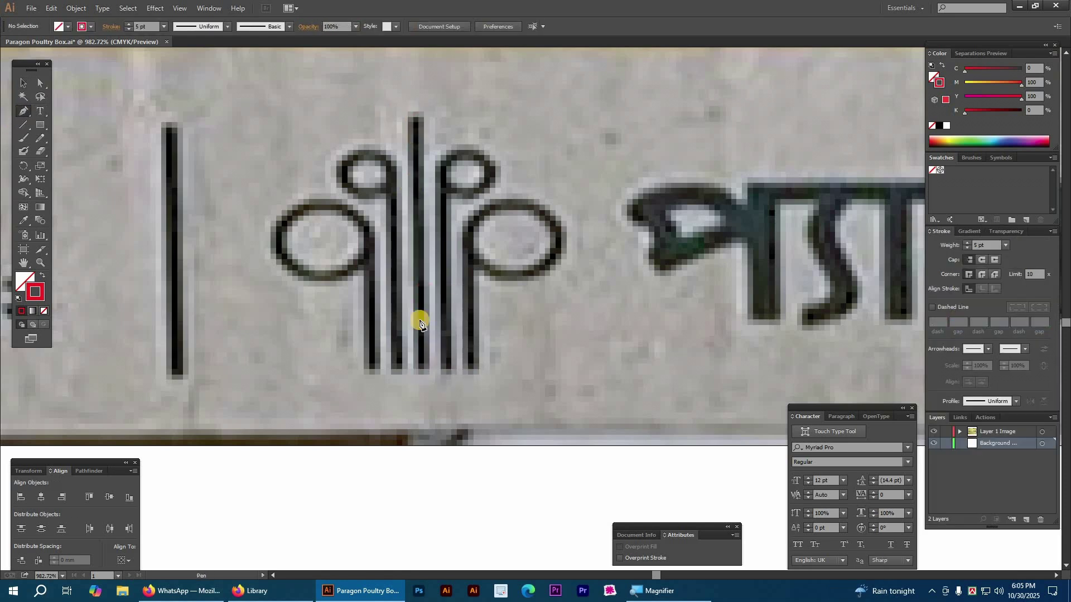
left_click(423, 374)
key("v")
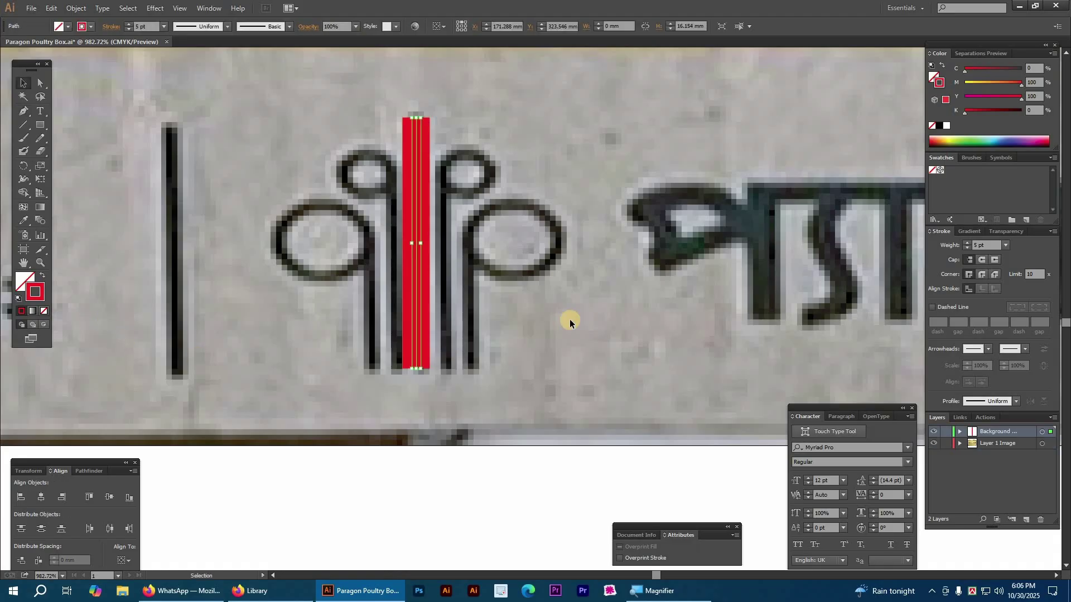
- Set the central stem line's stroke weight to 1 pt
left_click(950, 243)
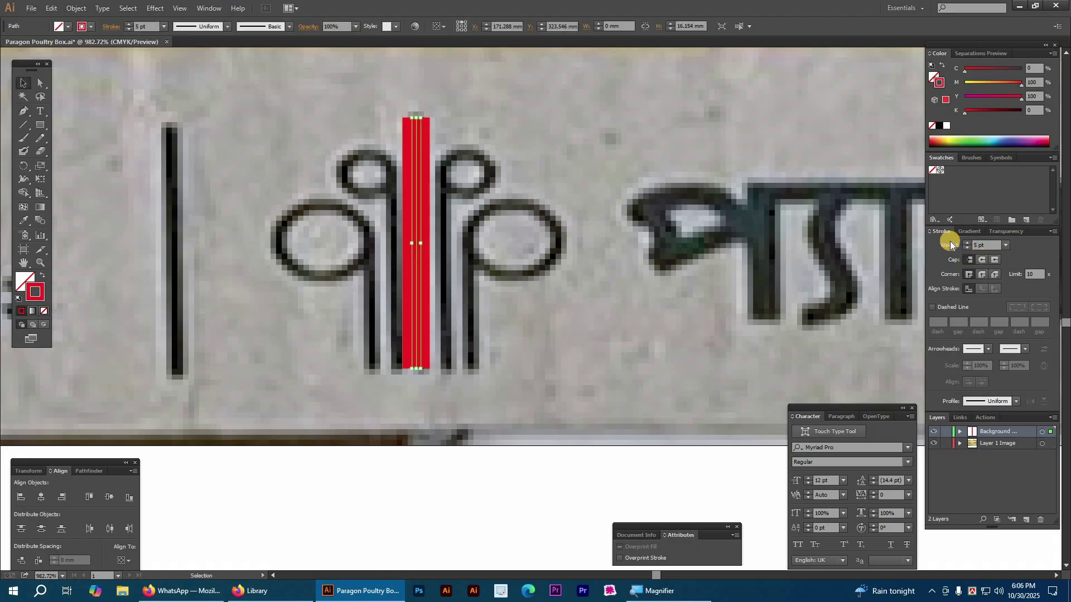
left_click(946, 247)
type("1")
key("Return")
left_click(660, 267)
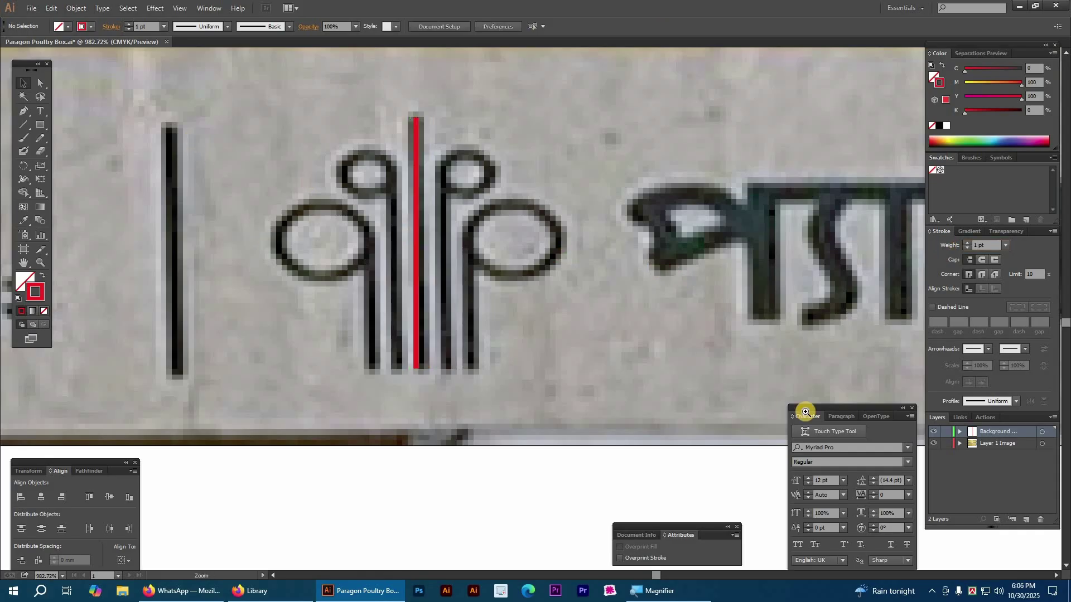
- Copy the central line onto the inner right stem and shorten its upper end to the middle of the small loop
left_click(368, 251)
left_click_drag(439, 256, 435, 257)
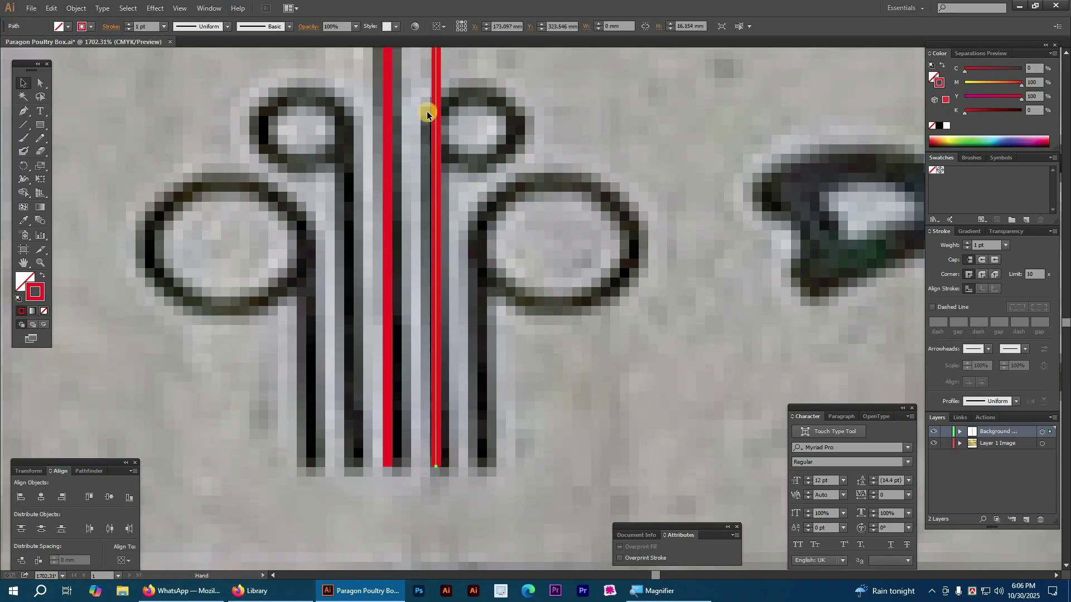
scroll(433, 115, "up", 2)
mouse_move(437, 124)
left_mouse_down()
mouse_move(440, 209)
mouse_move(530, 208)
left_mouse_up()
- Draw an ellipse about 3.2 mm wide over the logo's small right loop, touching the inner right stem
left_click(77, 156)
left_click_drag(39, 128, 89, 151)
left_click_drag(537, 239, 519, 248)
key("v")
left_click(534, 330)
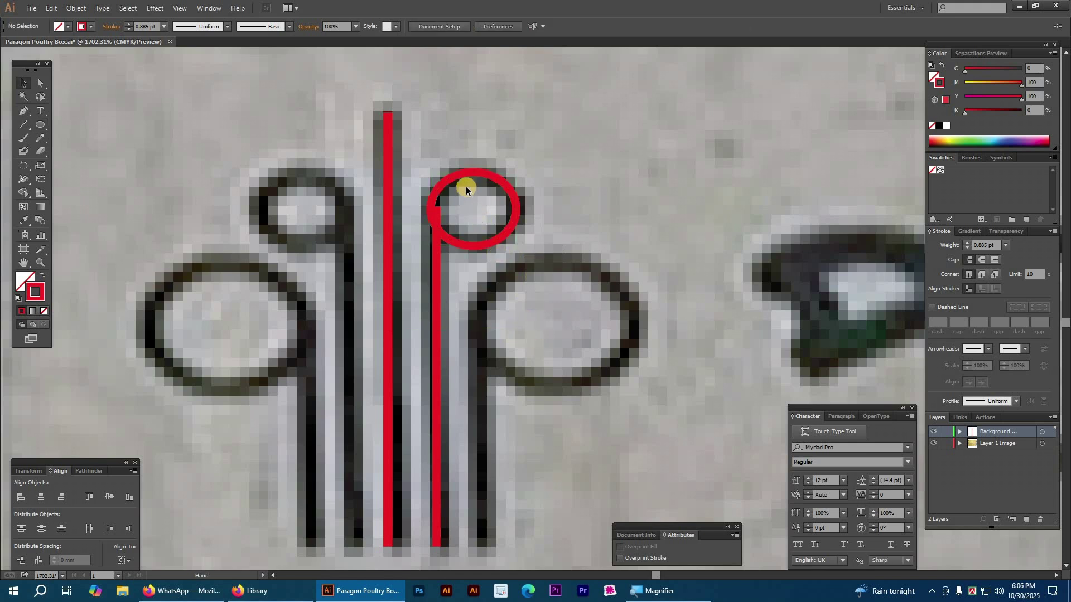
- Copy the small ellipse onto the logo's large right loop and scale it to about 6 by 5.2 mm
scroll(468, 188, "down", 1)
left_click_drag(461, 192, 465, 194)
left_click(574, 310)
key("space")
left_click_drag(525, 262, 483, 222)
left_click_drag(430, 146, 503, 254)
left_click_drag(544, 205, 583, 218)
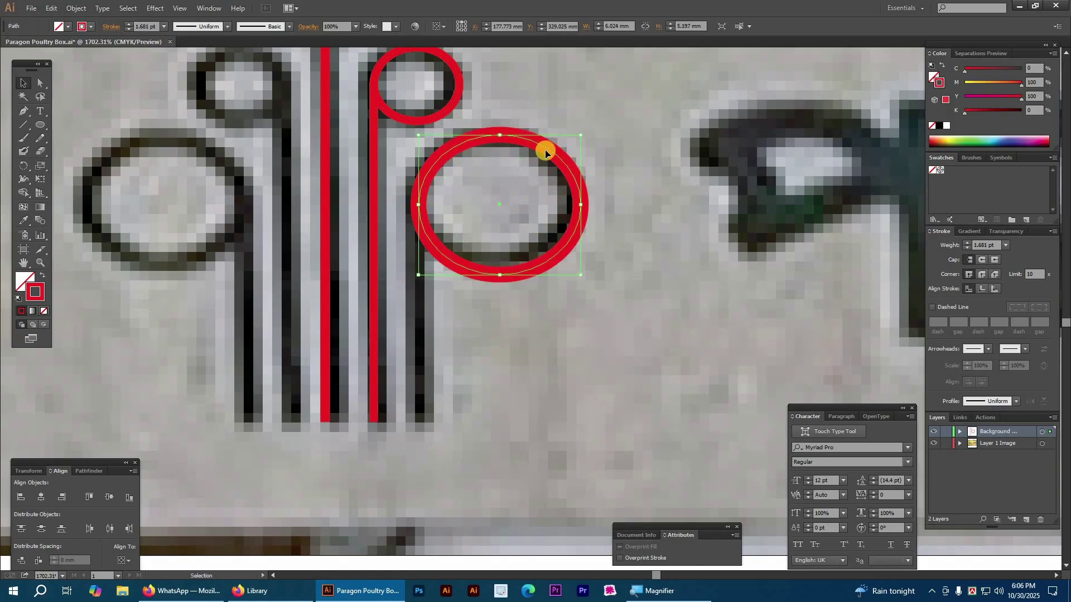
left_click(382, 351)
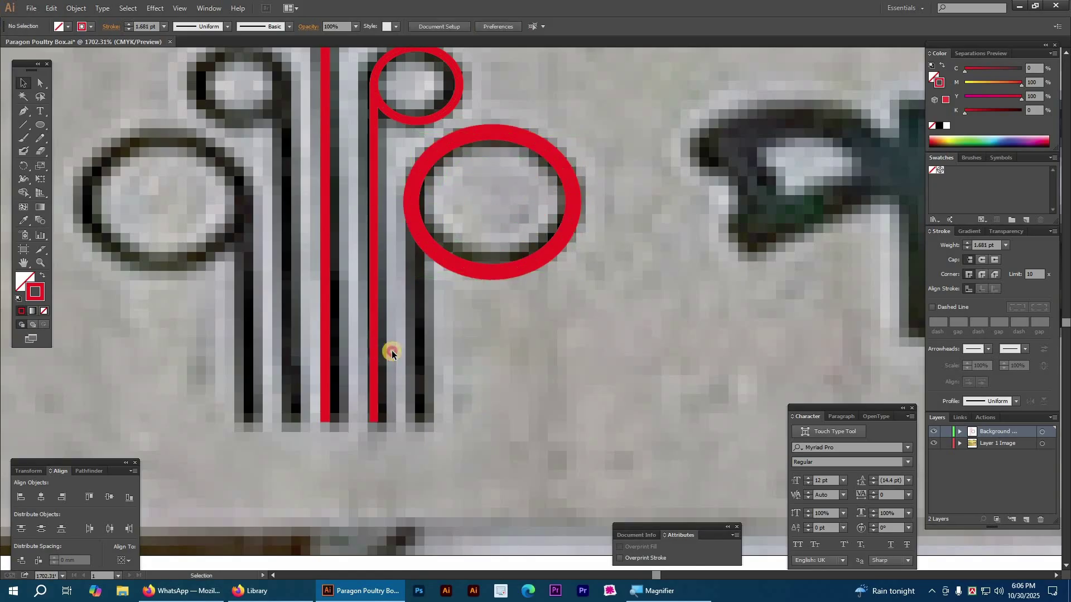
- Copy the inner right stem line onto the outer right stem and shorten its upper end to the middle of the large ellipse
left_click(374, 334)
left_click_drag(375, 333, 412, 331)
left_click_drag(414, 84, 426, 199)
left_click(466, 208)
left_click(435, 251, "ctrl+alt")
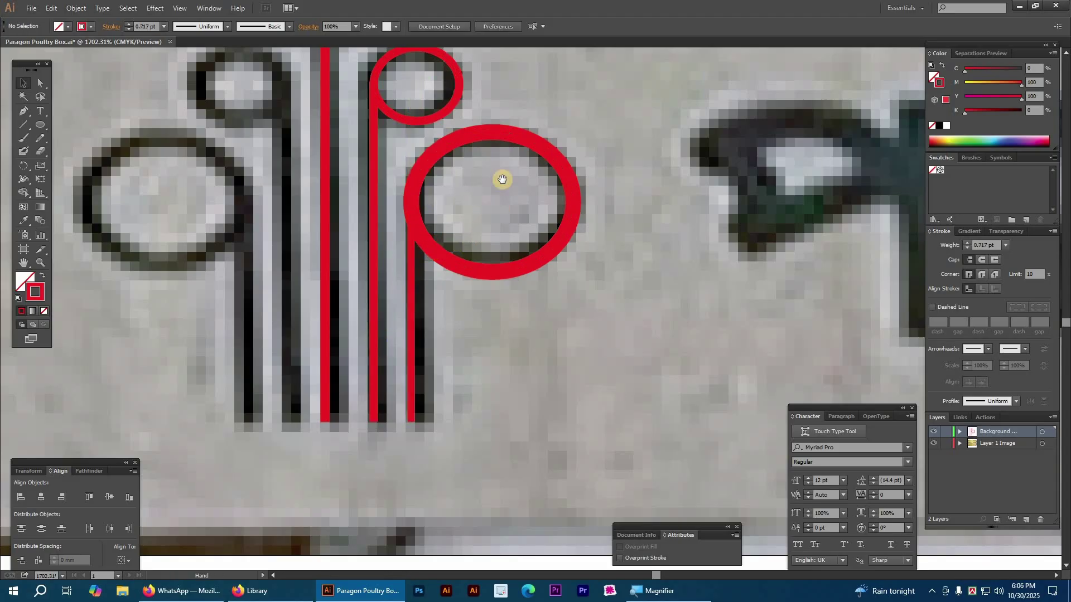
- Group the small ellipse with its stem line and the large ellipse with its stem line
left_click_drag(466, 99, 501, 189)
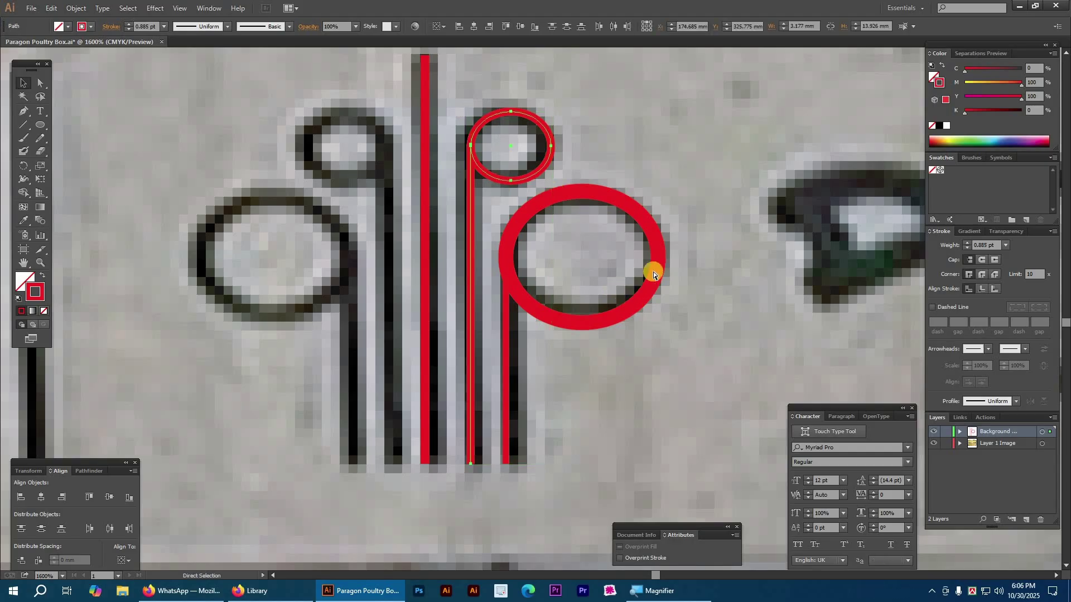
key("ctrl+g")
left_click_drag(497, 325, 513, 346)
key("ctrl+g")
- Copy both right loop groups horizontally to the logo's left half, reflect the copy about the vertical axis and align it with the photo
left_click(513, 149, "ctrl+alt")
left_click_drag(560, 279, 527, 222)
left_click_drag(532, 246, 358, 249)
right_click(359, 257)
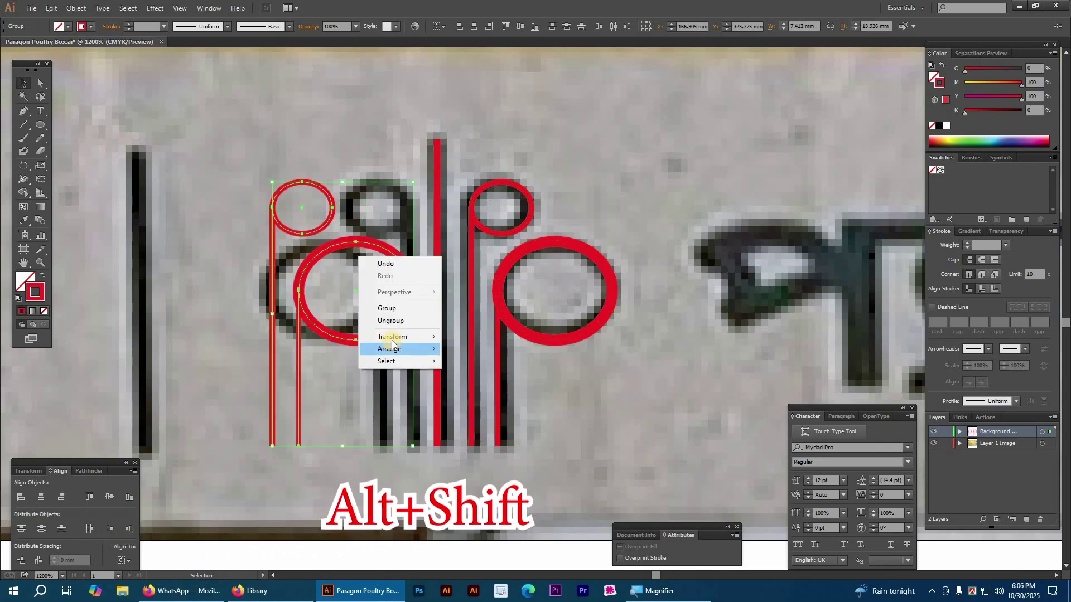
mouse_move(393, 337)
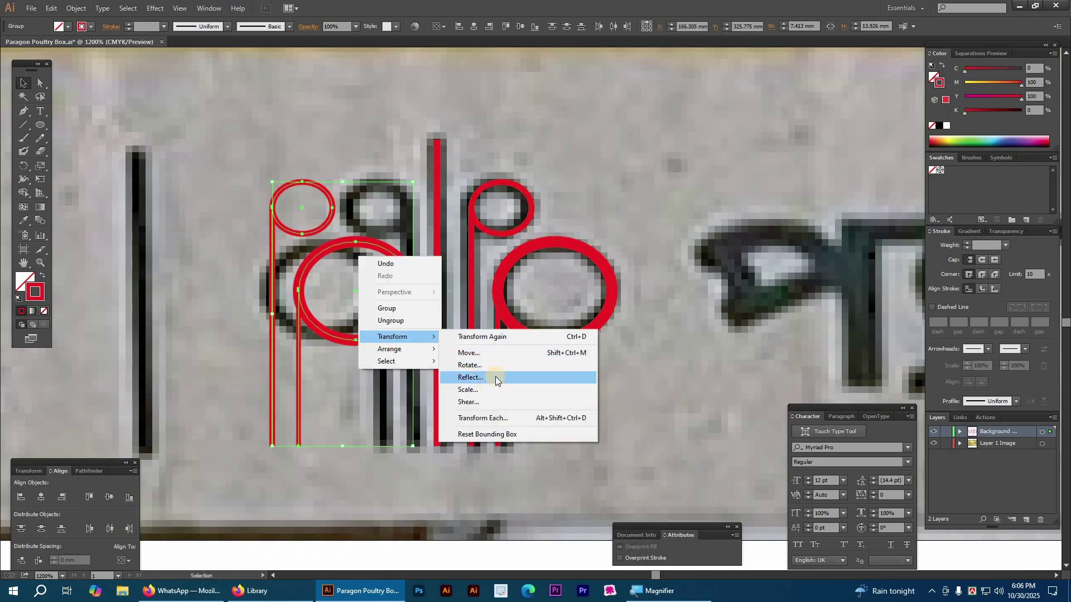
left_click(478, 379)
left_click(535, 365)
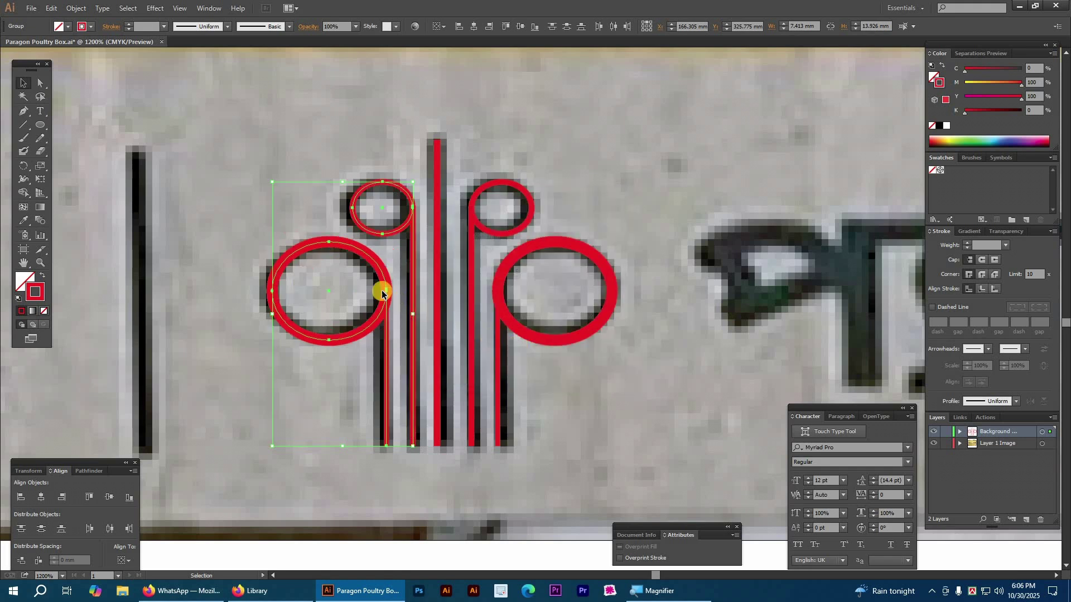
left_click_drag(382, 284, 377, 284)
- Select all the traced logo paths and set their stroke weight to 2 pt after trying 1.5 pt
left_click_drag(262, 111, 657, 381)
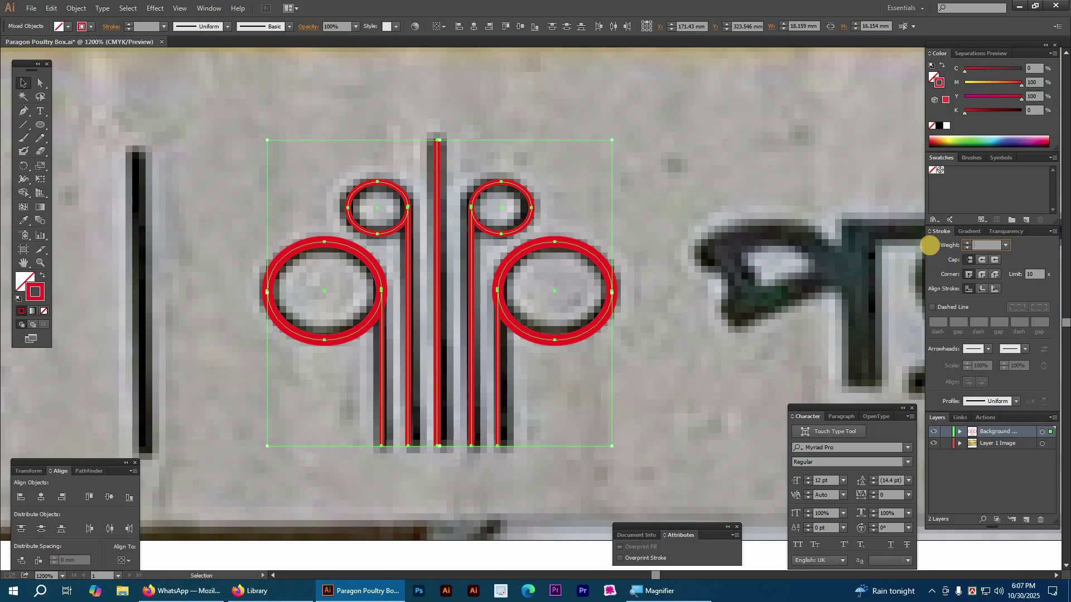
key("Return")
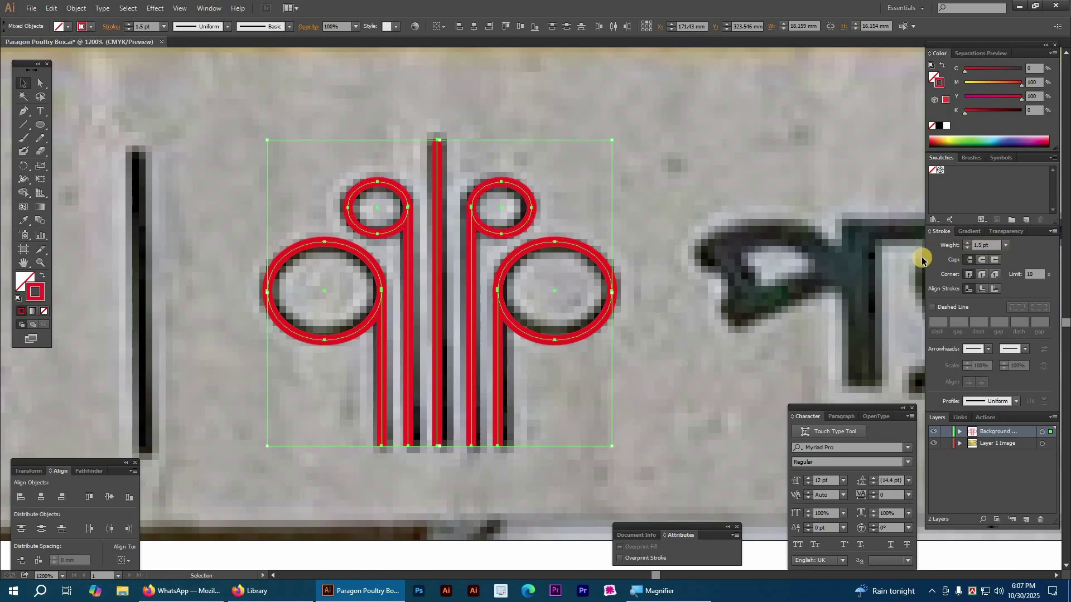
key("Return")
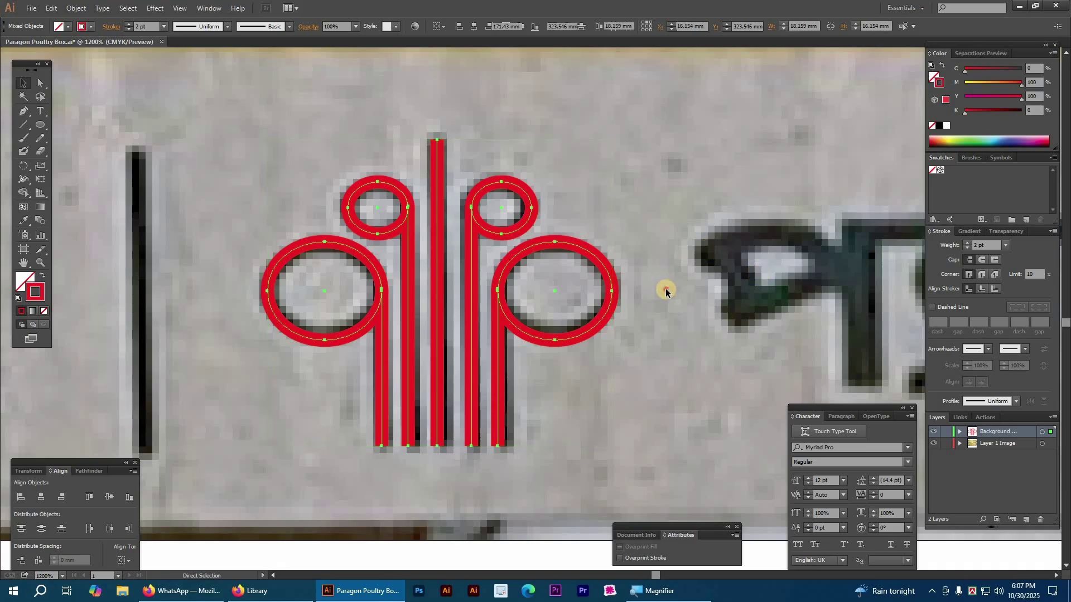
left_click(664, 292)
- Copy the logo's central stem line onto the printed vertical divider beside the logo
left_click(564, 315, "ctrl+alt")
left_click(566, 319, "ctrl+alt")
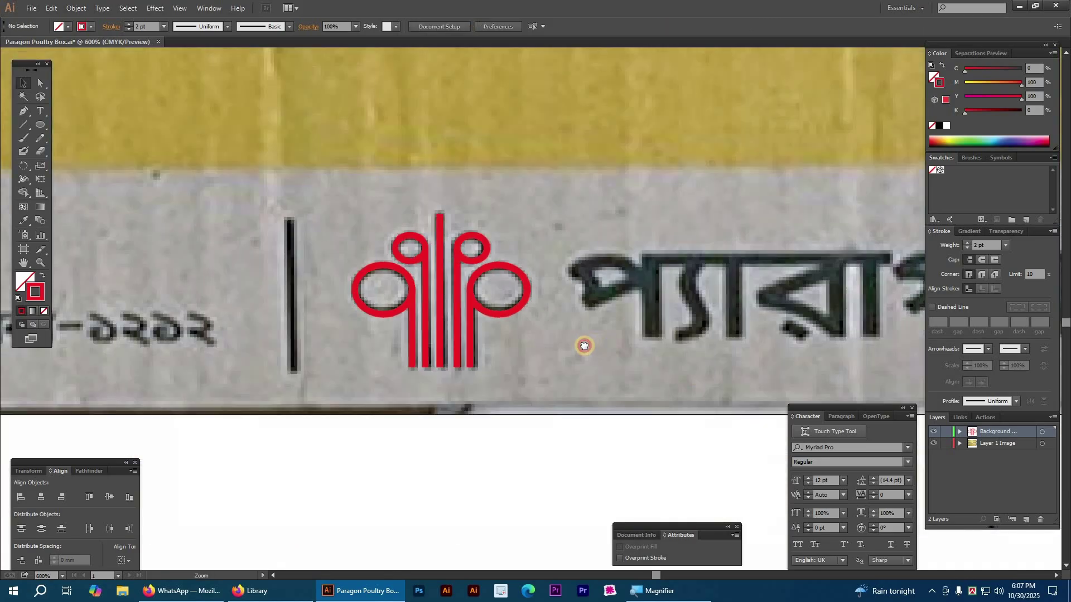
left_click(584, 347, "ctrl+alt")
left_click_drag(719, 354, 555, 331)
key("Tab")
left_click_drag(278, 351, 421, 362)
left_click_drag(219, 366, 624, 167)
left_click_drag(363, 259, 346, 267)
left_click(723, 310, "ctrl+alt")
left_click(723, 309, "ctrl+alt")
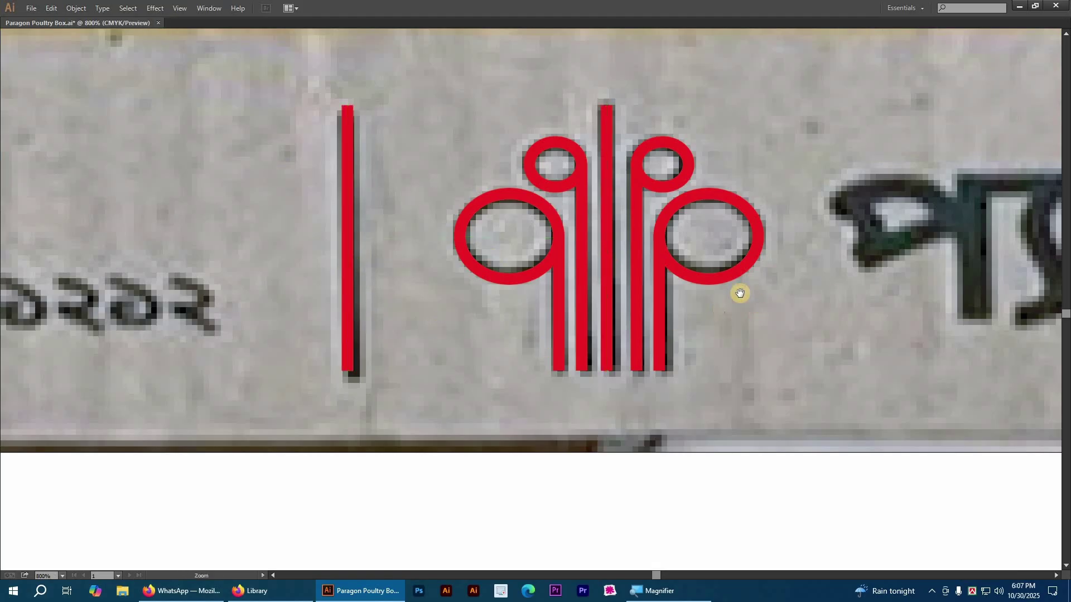
- Set the font for new text to SutonnyBanglaMJ Regular
left_click_drag(909, 316, 543, 283)
left_click(550, 285, "ctrl+alt")
left_click(545, 284, "ctrl+alt")
left_click_drag(656, 338, 445, 283)
left_click(444, 283, "ctrl+alt")
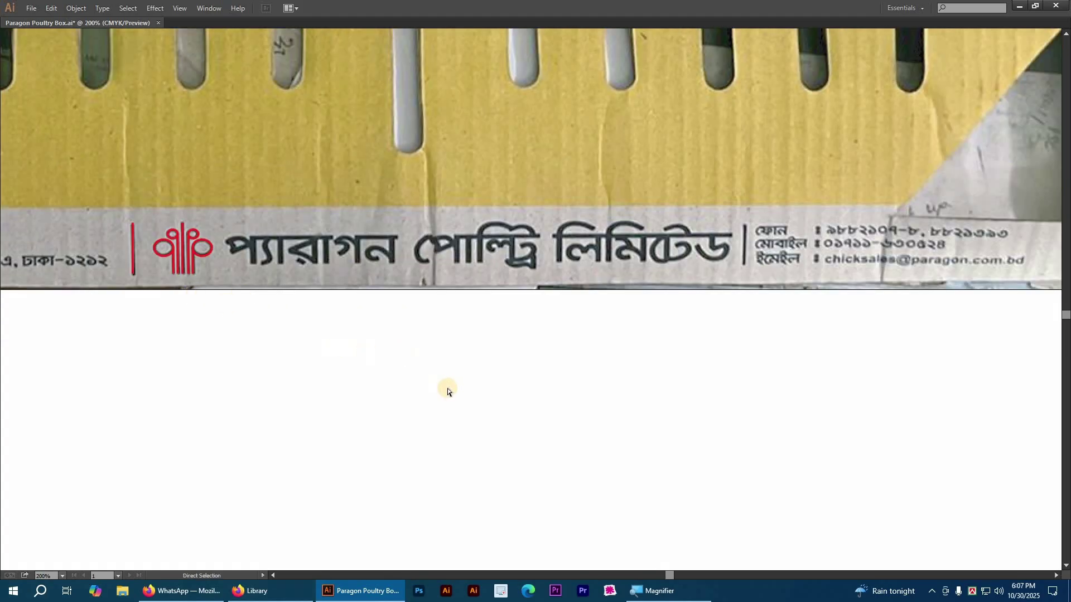
key("Tab")
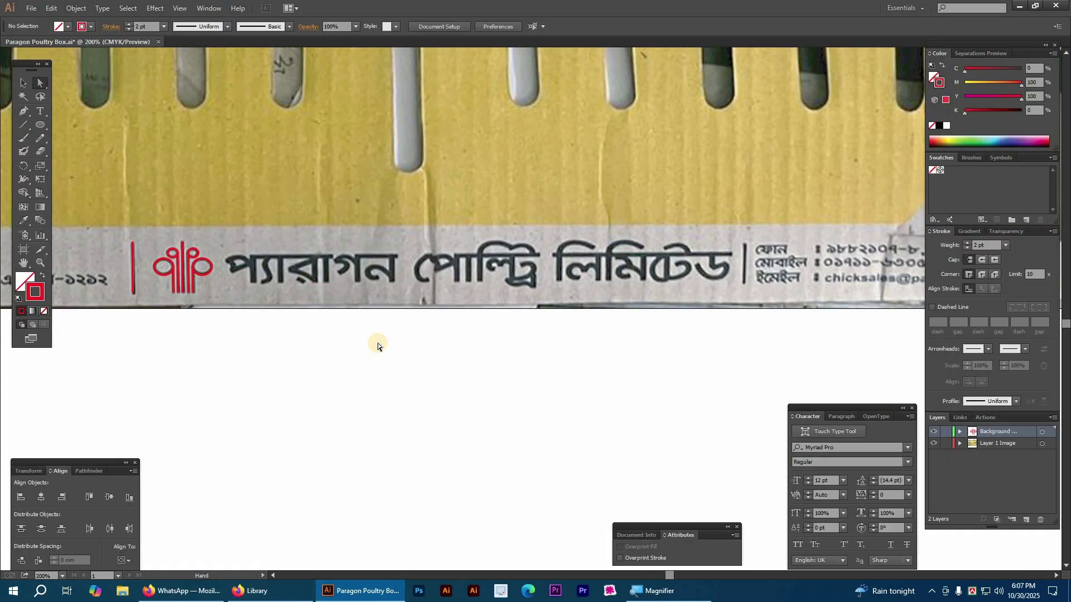
left_click(841, 448)
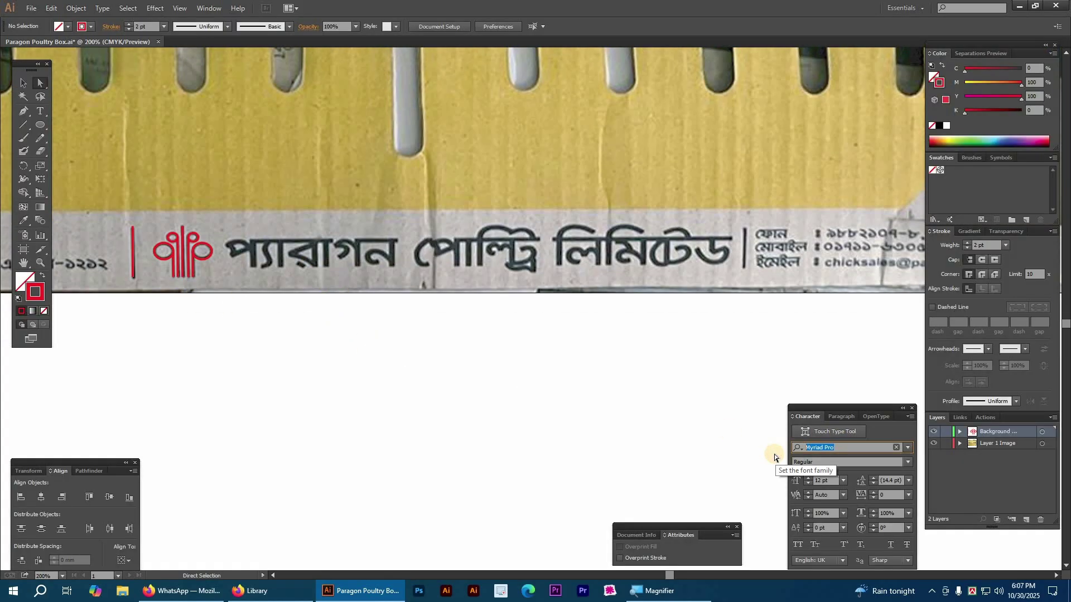
type("sut")
key("Down")
key("Down")
key("Down")
key("Down")
key("Down")
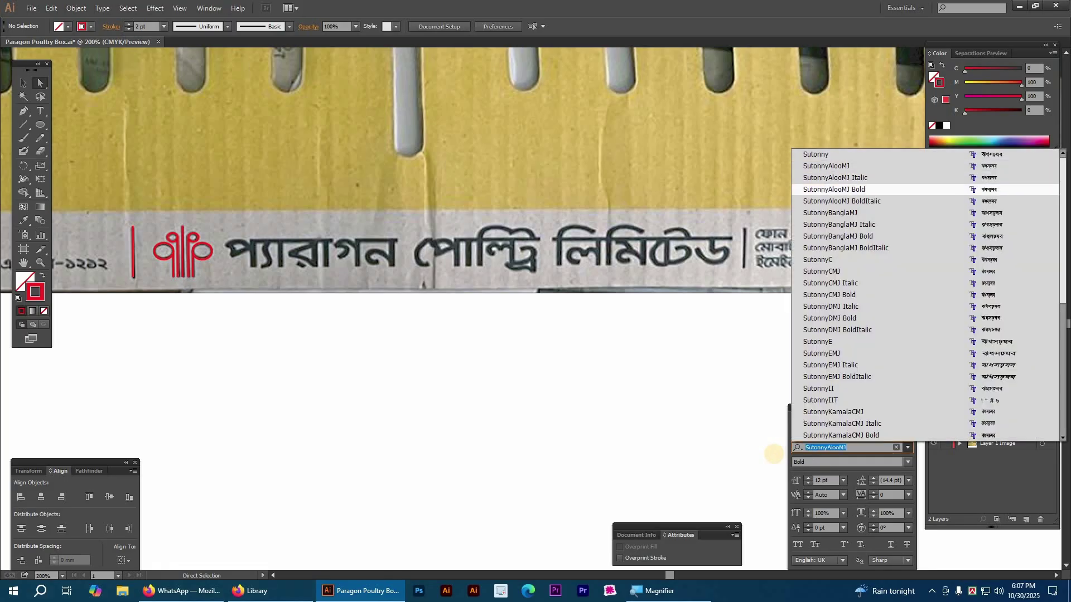
key("Return")
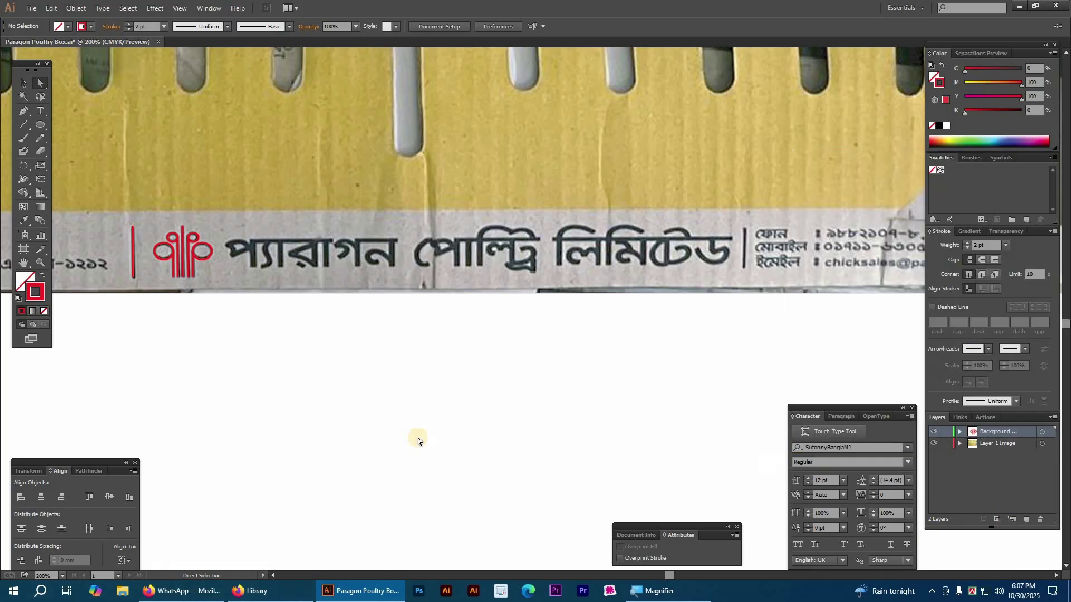
- Add the Bangla company name "প্যারাগন পোল্ট্রি লিমিটেড" as a new text line on the blank area below the carton photo
key("ctrl+alt+b")
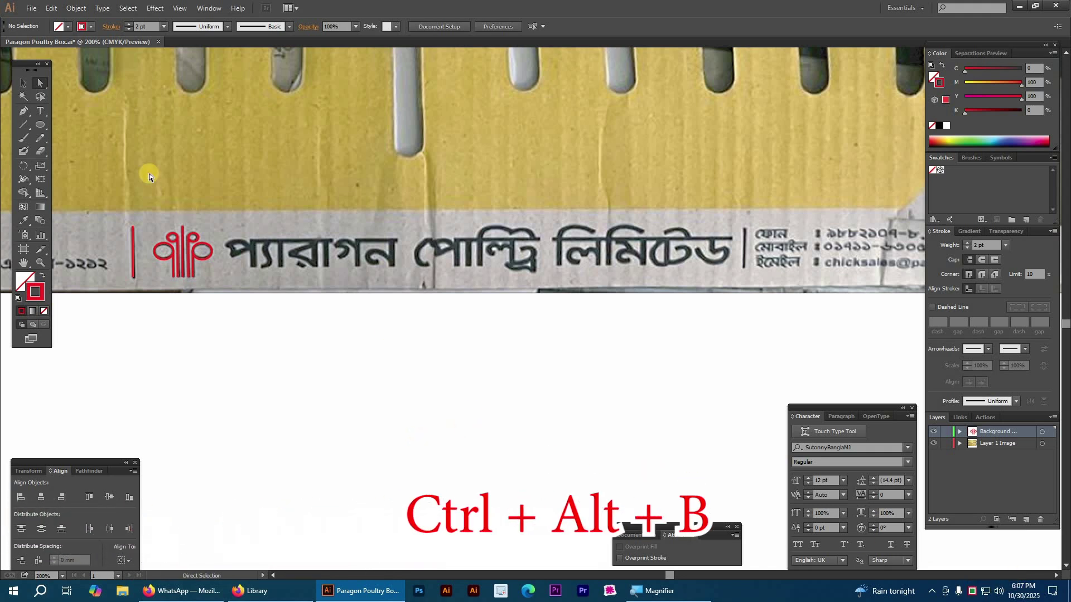
left_click(42, 117)
left_click(251, 382)
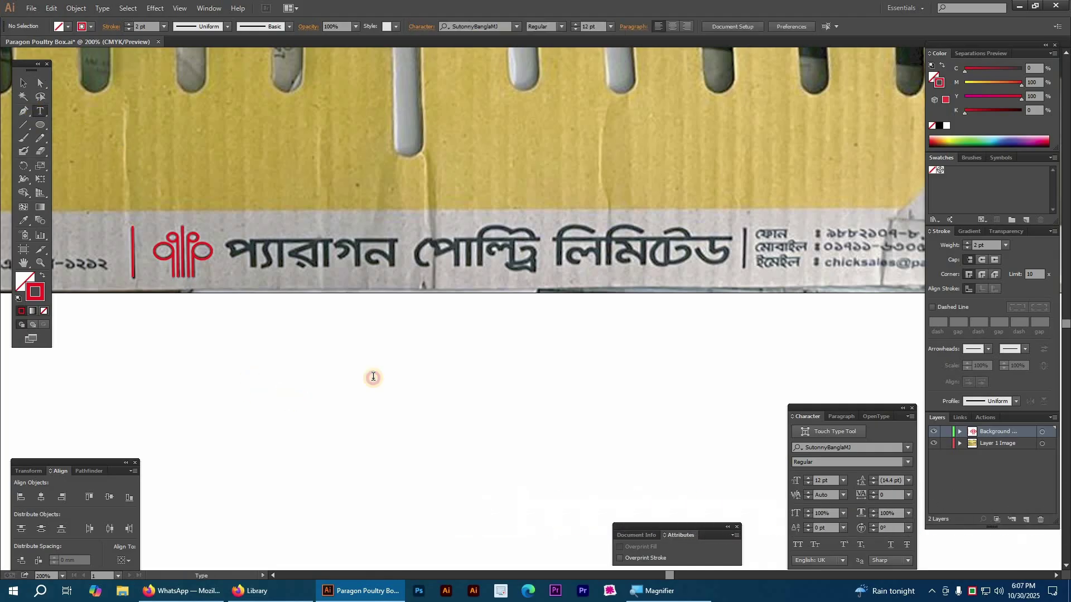
type("প্যারাগ")
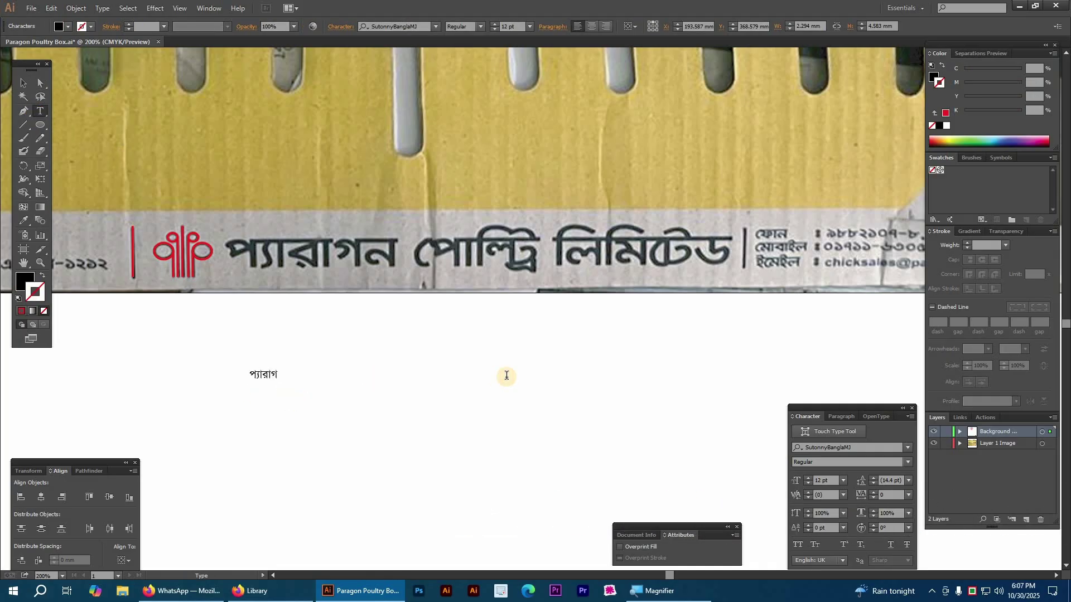
type("ন পোল্ট্রি ি")
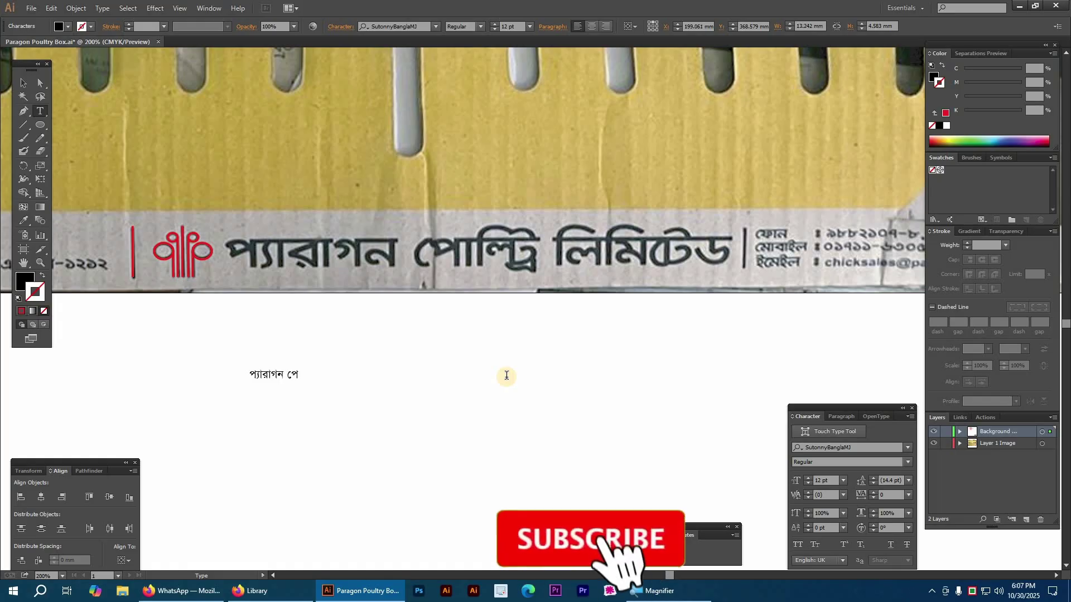
type("লিমিট")
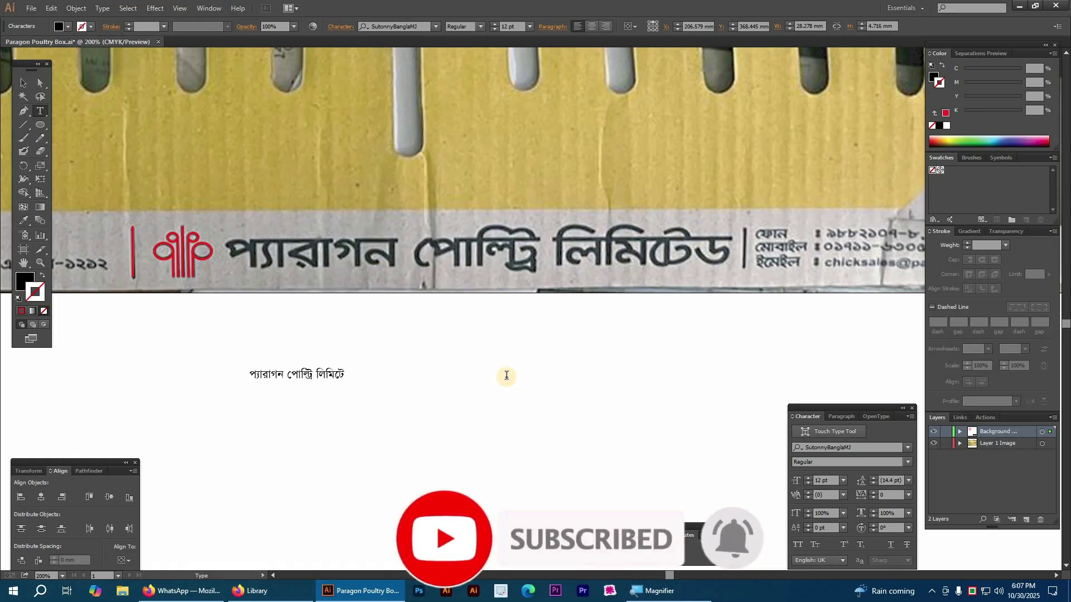
type("ড")
key("ctrl+alt+b")
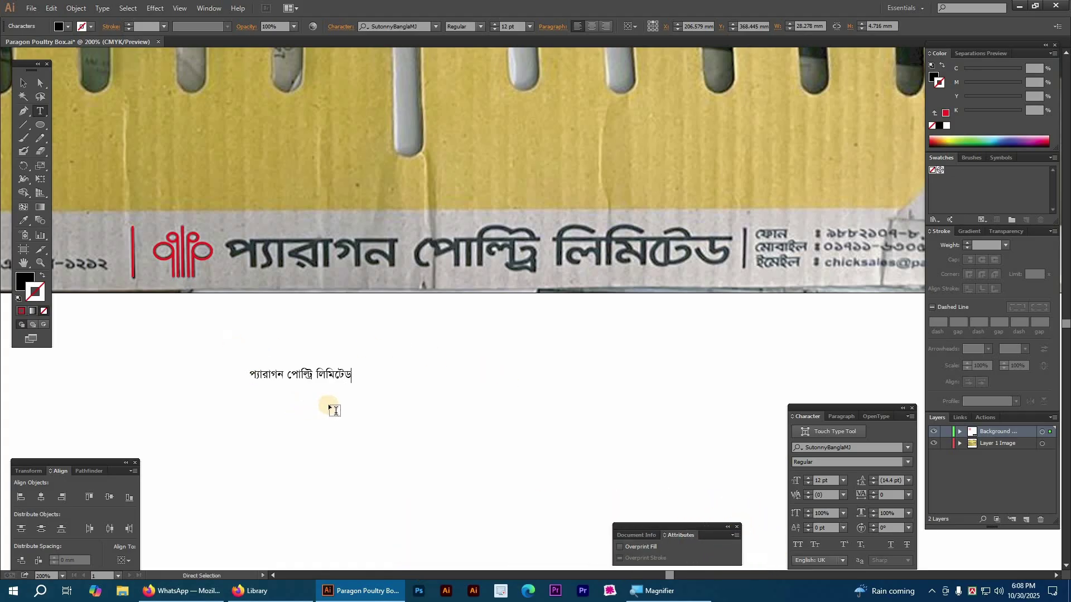
- Scale the company name text up to about 51.5 pt and place it just below the printed name
key("v")
left_click(348, 375)
left_click_drag(515, 386, 519, 377)
mouse_move(416, 367)
left_mouse_down()
mouse_move(559, 318)
mouse_move(556, 304)
left_mouse_up()
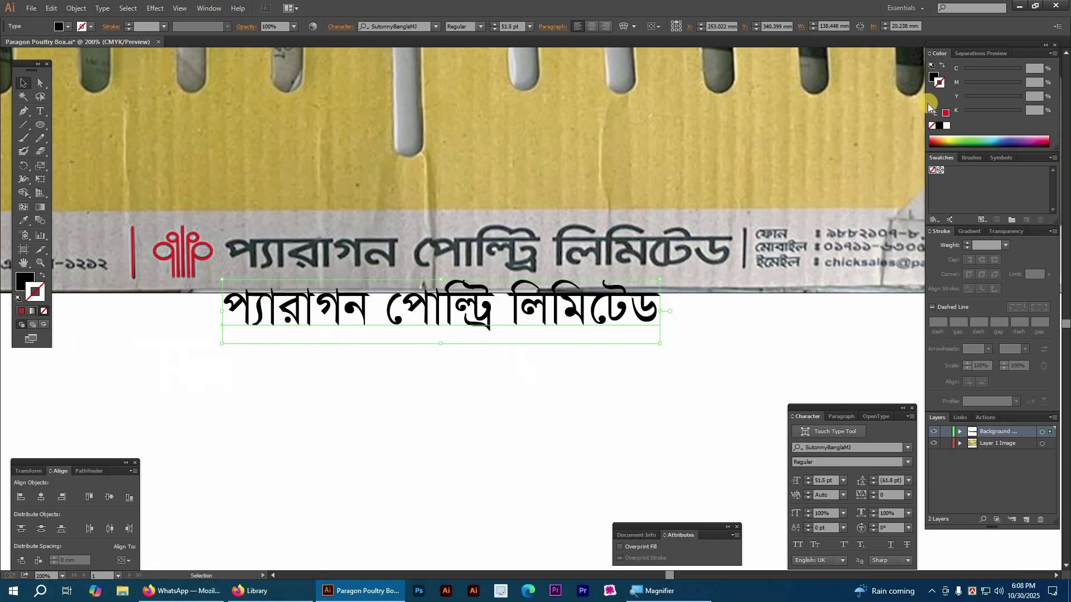
- Fill the company name with red using C 0, M 100, Y 100, K 0
left_click(932, 75)
left_click_drag(1020, 112, 922, 112)
left_click_drag(964, 97, 1061, 103)
left_click_drag(966, 84, 1062, 91)
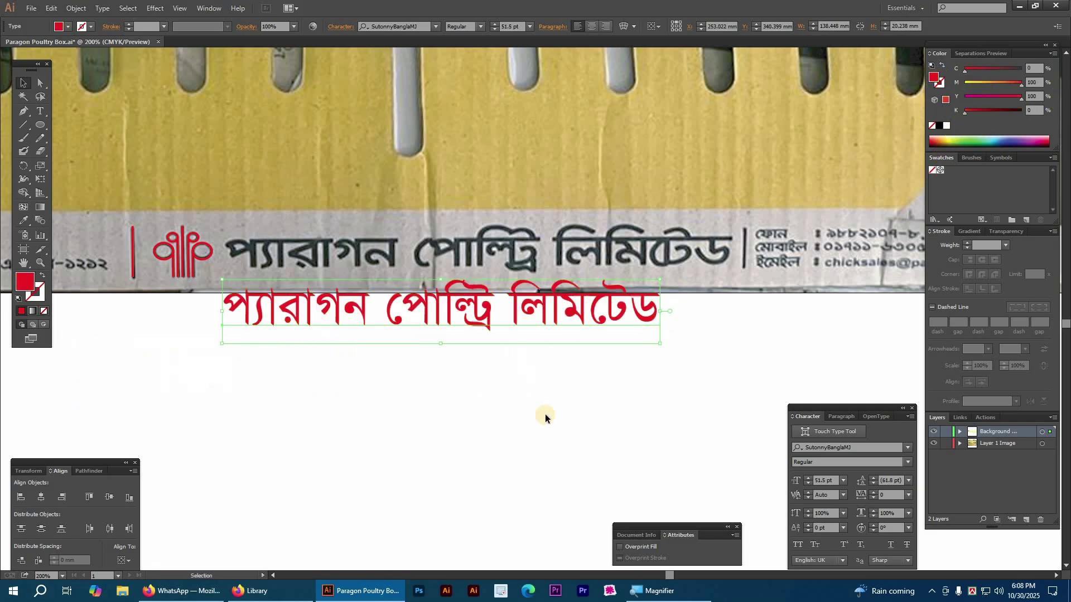
- Change the company name's font to KongshoMJ Bold
left_click(851, 448)
left_click_drag(850, 447, 780, 447)
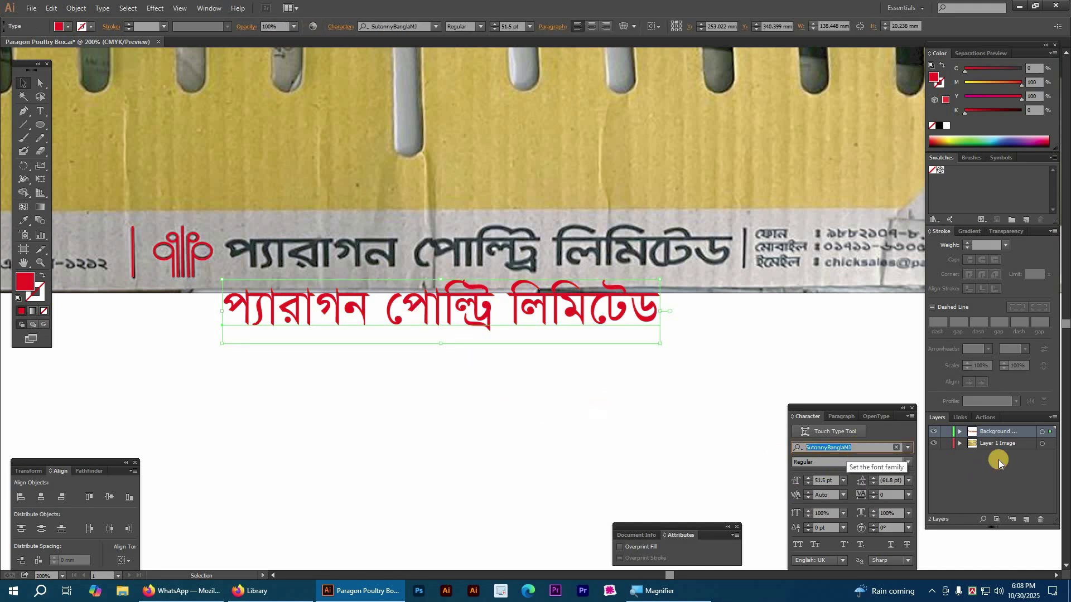
type("kong")
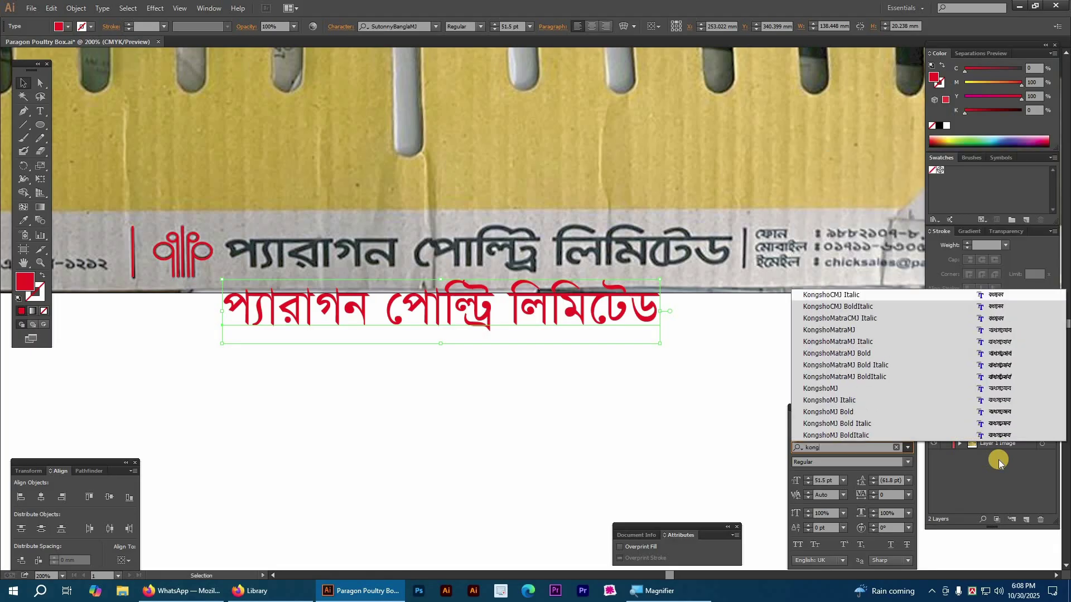
left_click(835, 390)
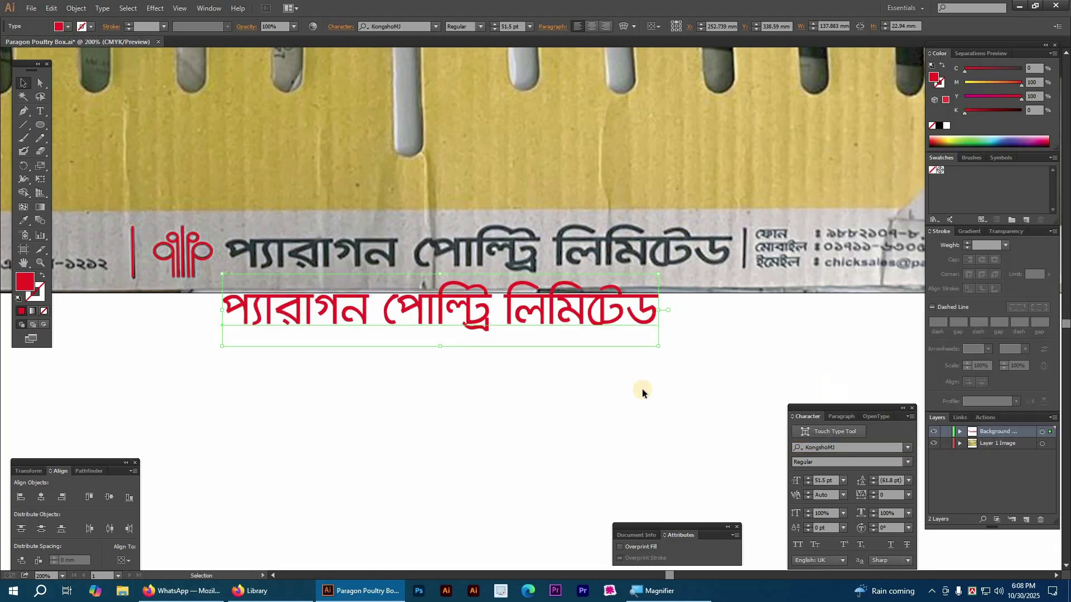
left_click(908, 464)
left_click(818, 500)
left_click(472, 368)
- Move the company name onto the printed name and scale it to about 160 mm wide to span the printed lettering
key("Tab")
left_click_drag(179, 166, 575, 412)
left_click_drag(365, 306, 372, 183)
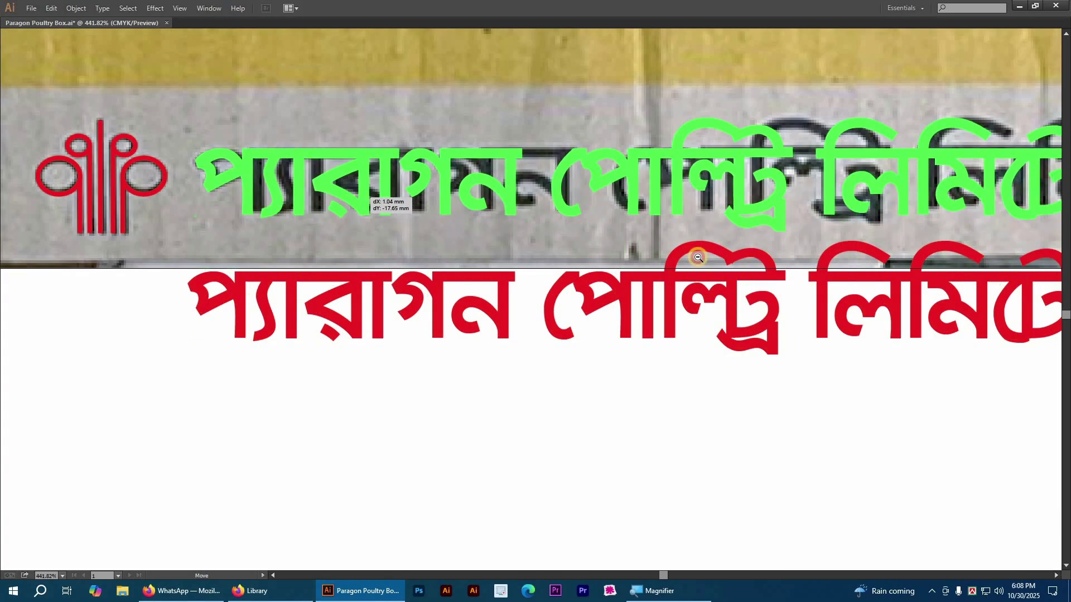
left_click(698, 264, "ctrl+alt")
left_click(743, 249, "ctrl+alt")
left_click_drag(739, 242, 562, 240)
left_click_drag(534, 238, 639, 239)
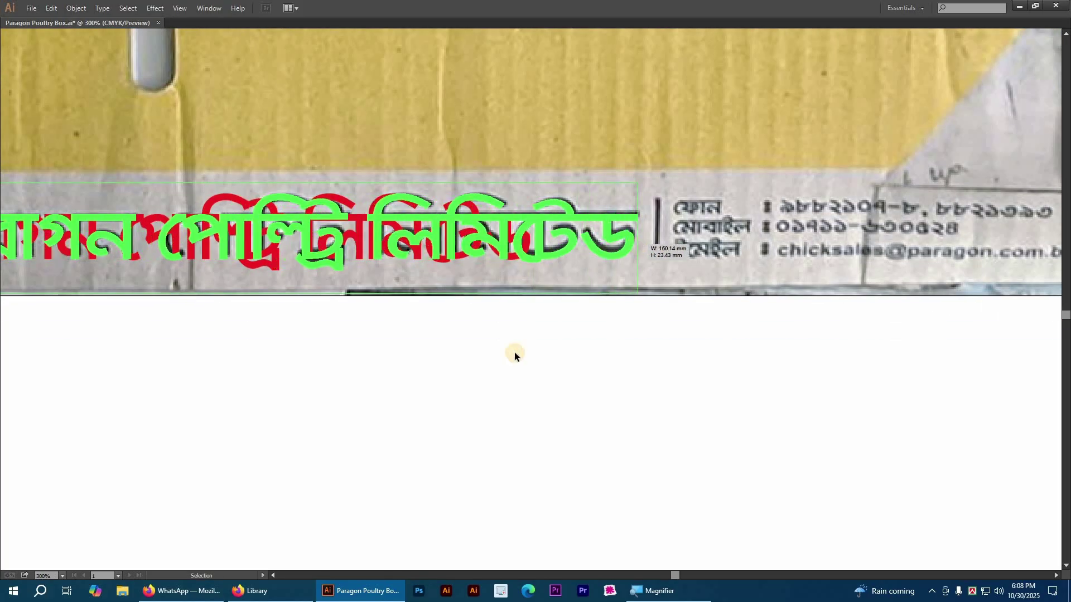
- Squeeze the company name's height to about 22.7 mm so its letters match the printed lettering
left_click_drag(219, 244, 386, 240)
left_click_drag(426, 290, 433, 288)
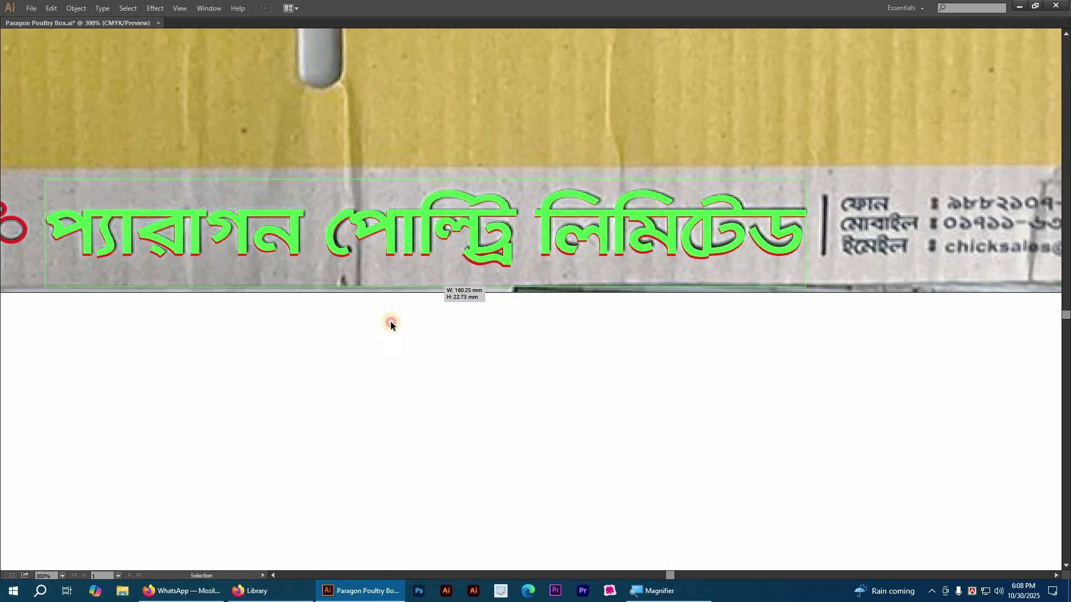
left_click_drag(391, 324, 390, 323)
left_click_drag(428, 286, 399, 321)
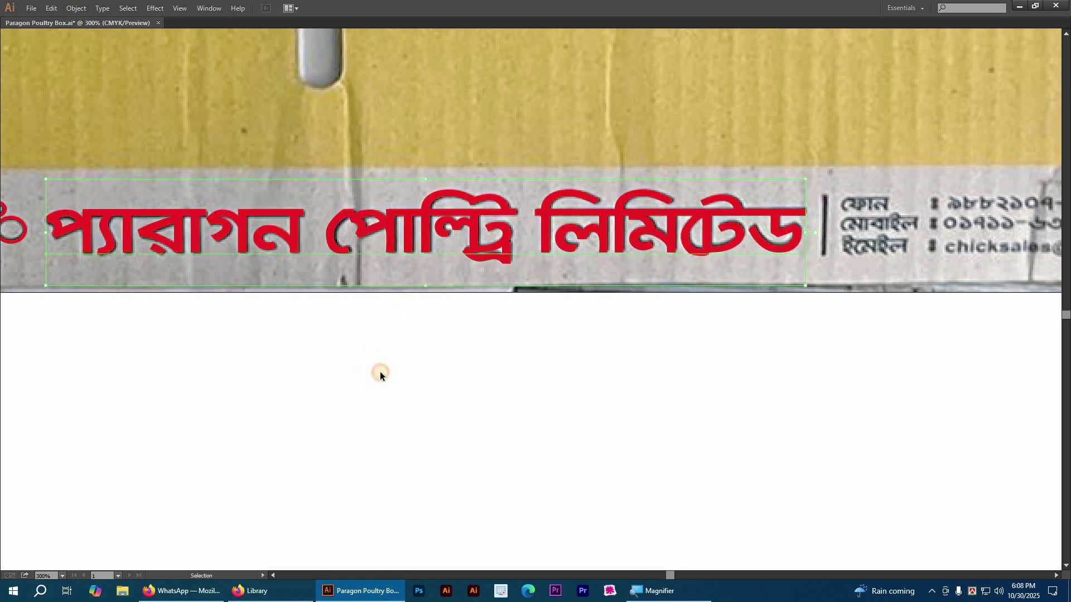
- Duplicate the company name text onto the blank area below the printed contact details
key("ctrl+minus")
left_click_drag(738, 320, 557, 326)
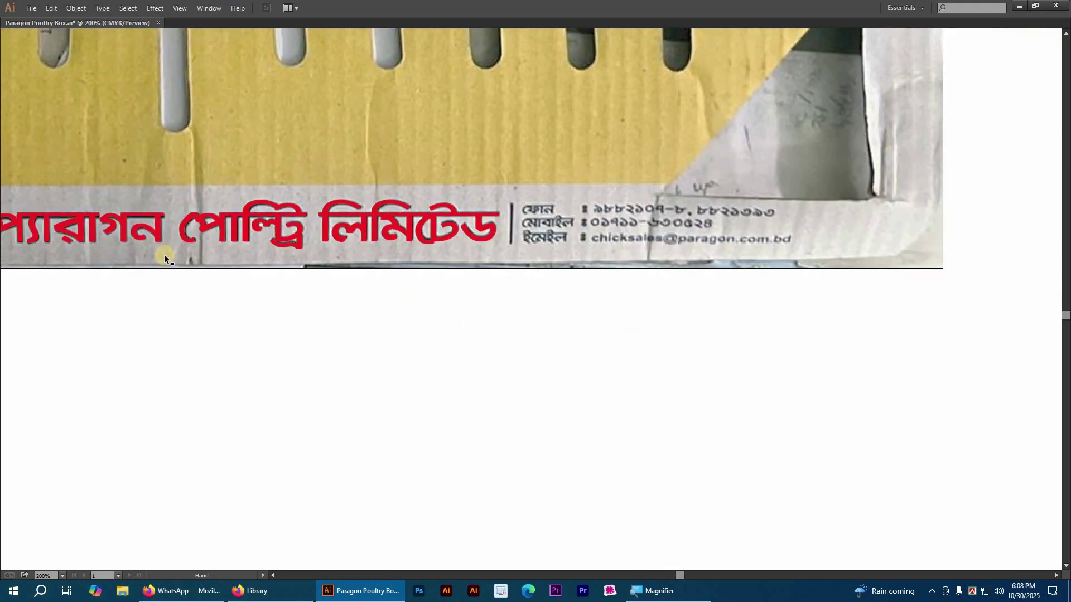
left_click_drag(94, 238, 589, 313)
scroll(625, 346, "right", 3)
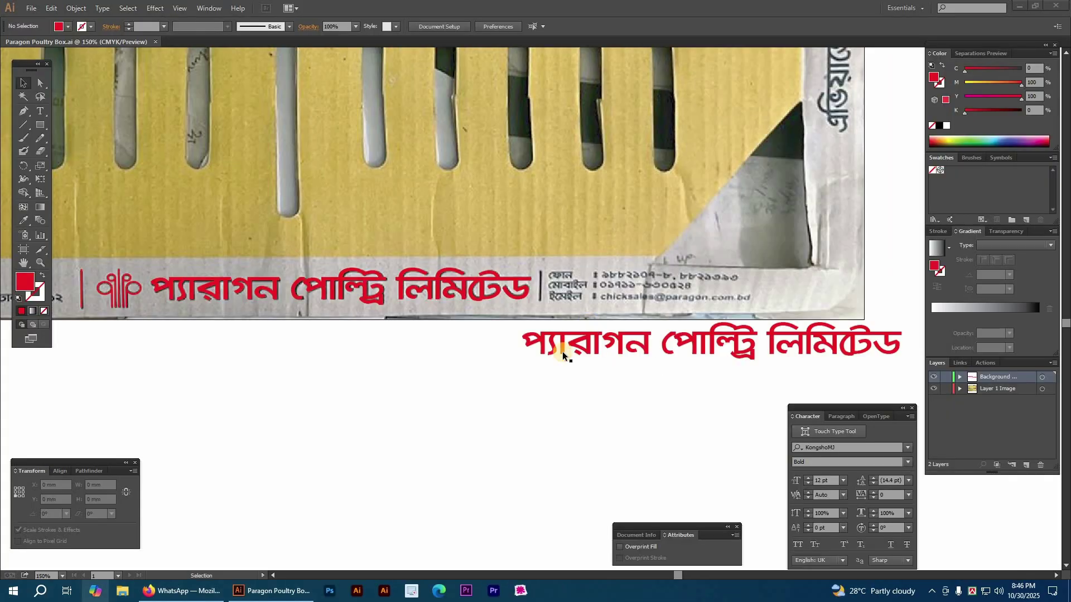
left_click(613, 346)
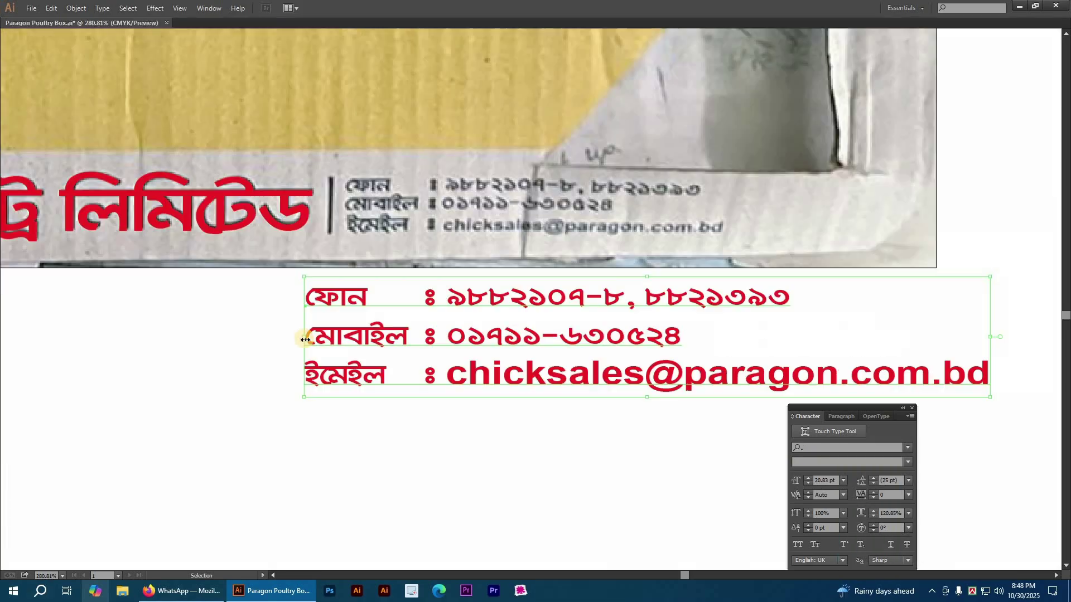
- Move the three-line contact block onto the printed contact details and scale it to about 16.65 pt to fit the first line
left_click_drag(425, 337, 395, 204)
mouse_move(687, 243)
left_mouse_down()
mouse_move(523, 216)
mouse_move(679, 227)
mouse_move(688, 233)
mouse_move(680, 243)
left_mouse_up()
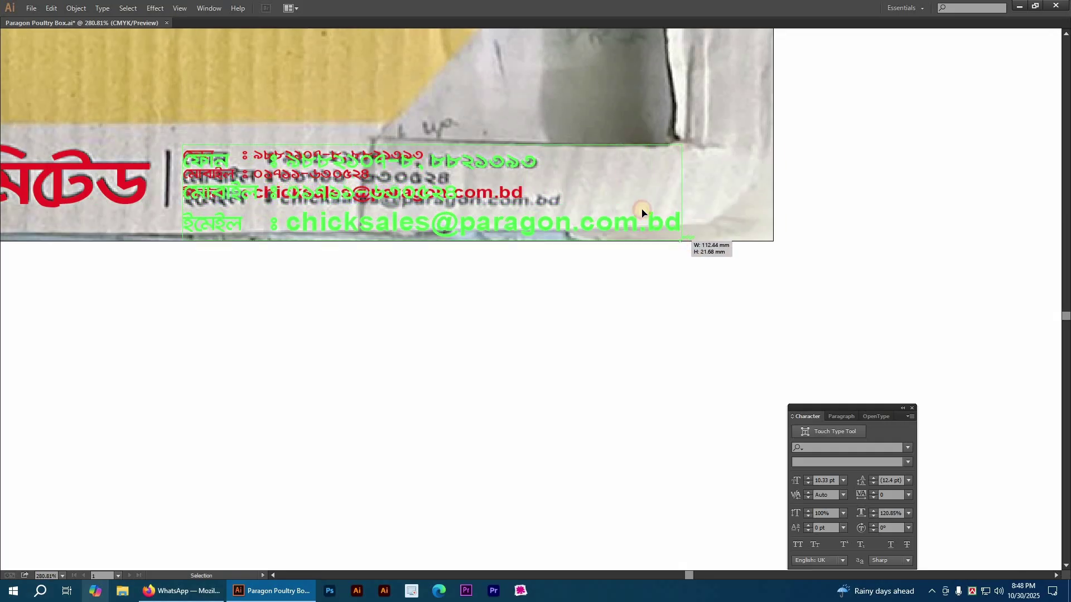
key("ctrl+shift+a")
left_click_drag(98, 152, 648, 309)
left_click_drag(236, 183, 232, 178)
left_click_drag(585, 277, 583, 273)
key("ctrl+minus")
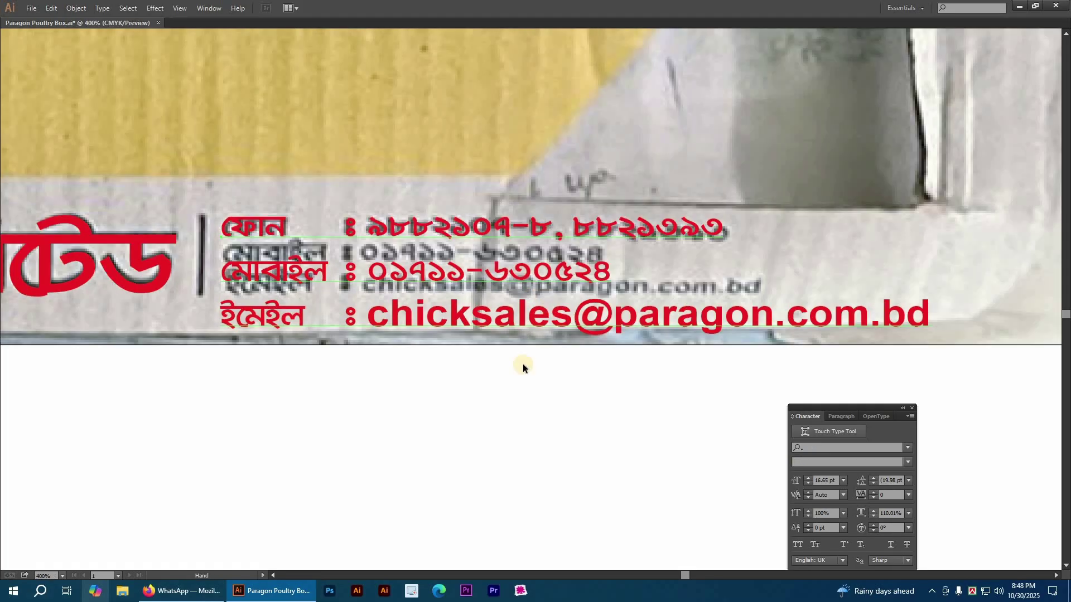
- Tighten the contact block's leading to 13 pt to match the printed line spacing
left_click(874, 483)
left_click(874, 483)
left_click(874, 483)
left_click(874, 483)
left_click(873, 482)
left_click(873, 483)
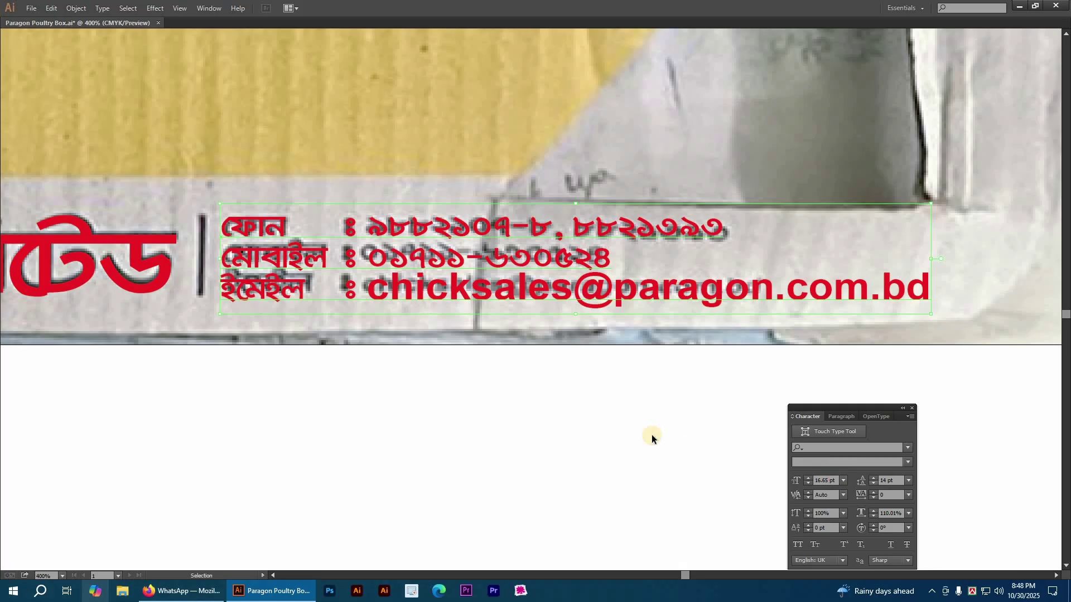
- Reduce the e-mail address text in the contact block to 12 pt
left_click_drag(372, 286, 1036, 299)
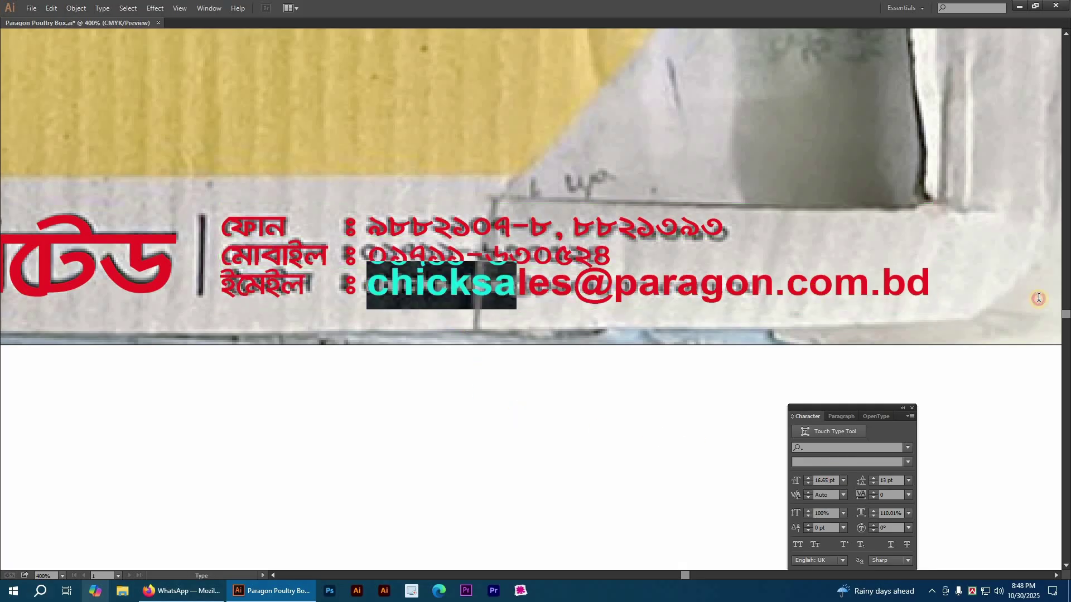
left_click(808, 483)
left_click(808, 483)
left_click(808, 483)
left_click(808, 483)
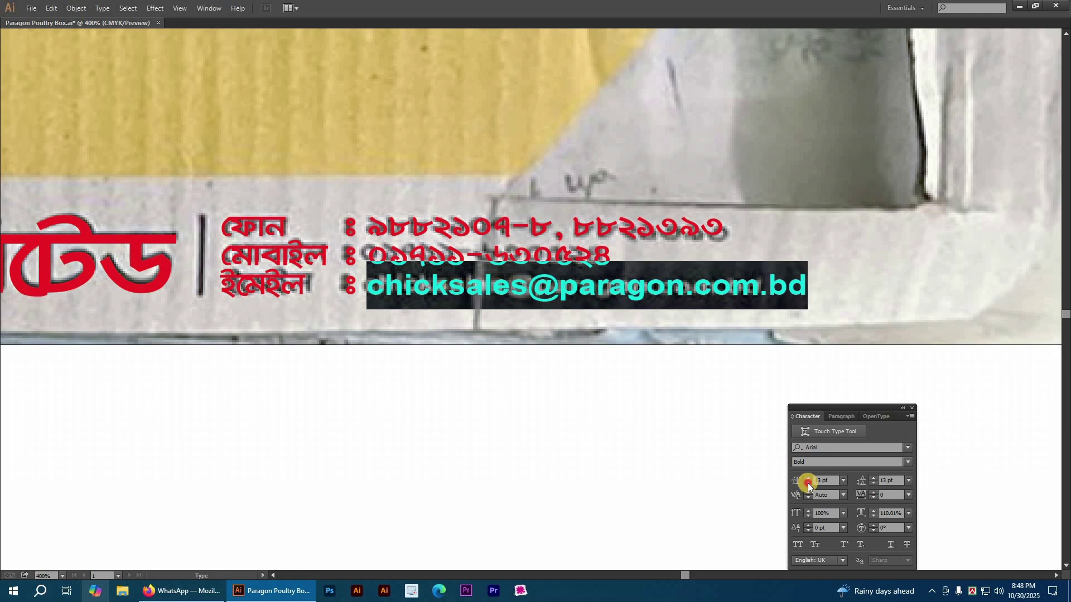
left_click(808, 483)
left_click(807, 483)
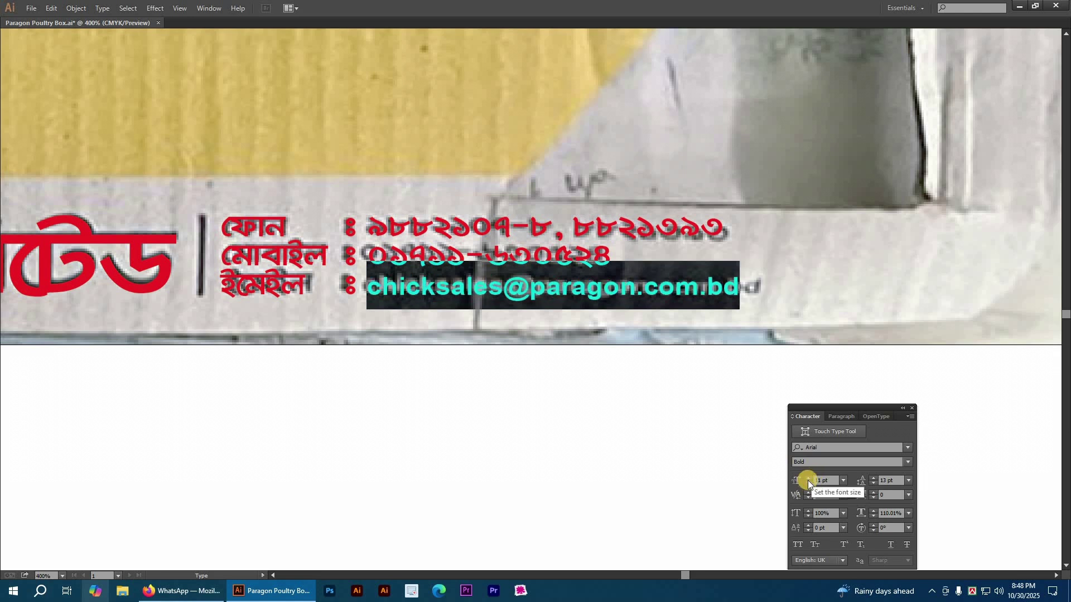
left_click(807, 478)
key("Escape")
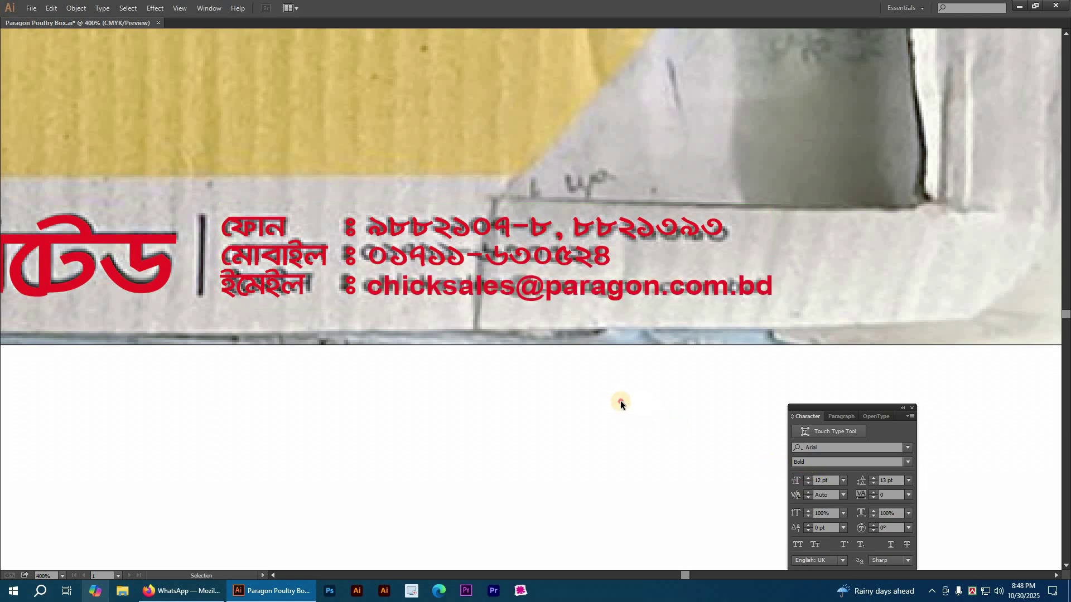
- Copy the red vertical divider beside the logo onto the printed divider between the company name and the contact details
left_click_drag(334, 319, 494, 338)
key("p")
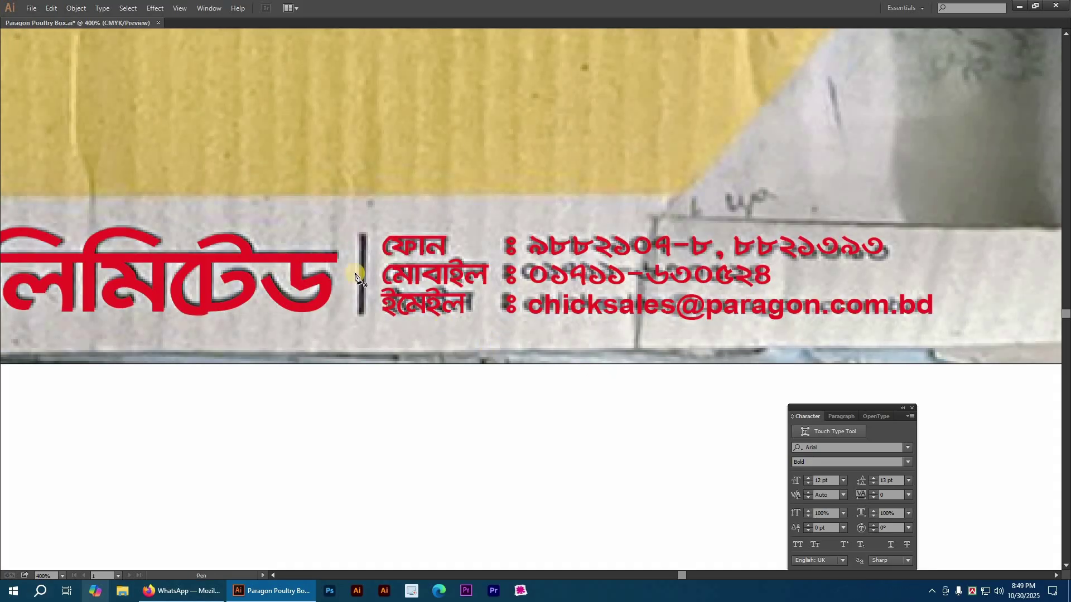
left_click(411, 307, "ctrl+alt")
left_click(410, 307, "ctrl+alt")
left_click(411, 308, "ctrl+alt")
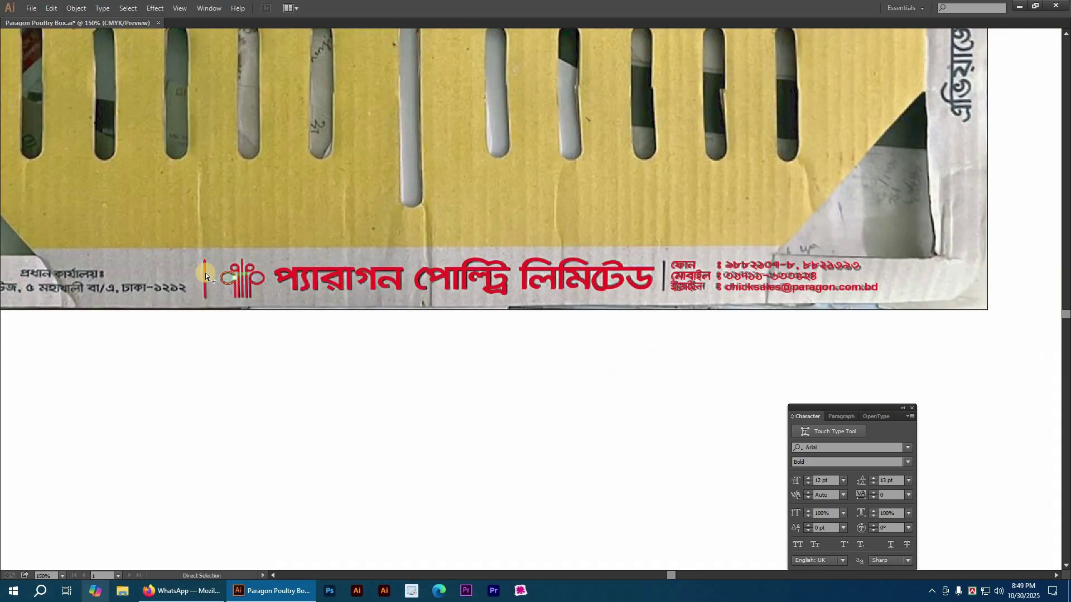
left_click_drag(646, 310, 663, 311)
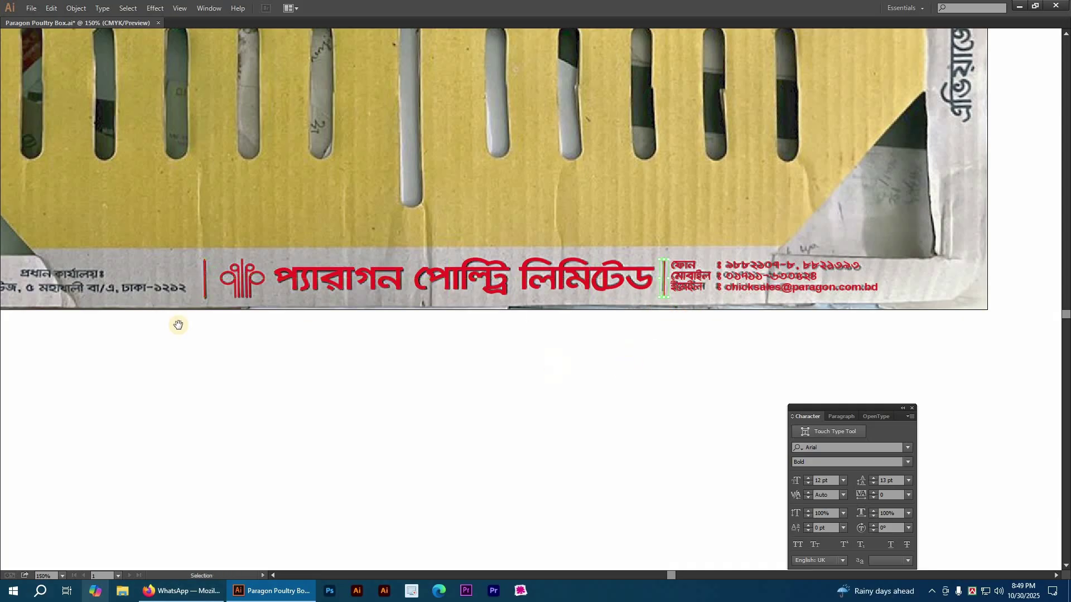
- Copy the contact block to the blank area below the printed head office address
left_click_drag(182, 296, 512, 303)
left_click_drag(866, 317, 847, 311)
left_click_drag(991, 281, 278, 333)
left_click_drag(170, 238, 652, 429)
left_click_drag(645, 321, 597, 323)
left_click_drag(517, 358, 488, 373)
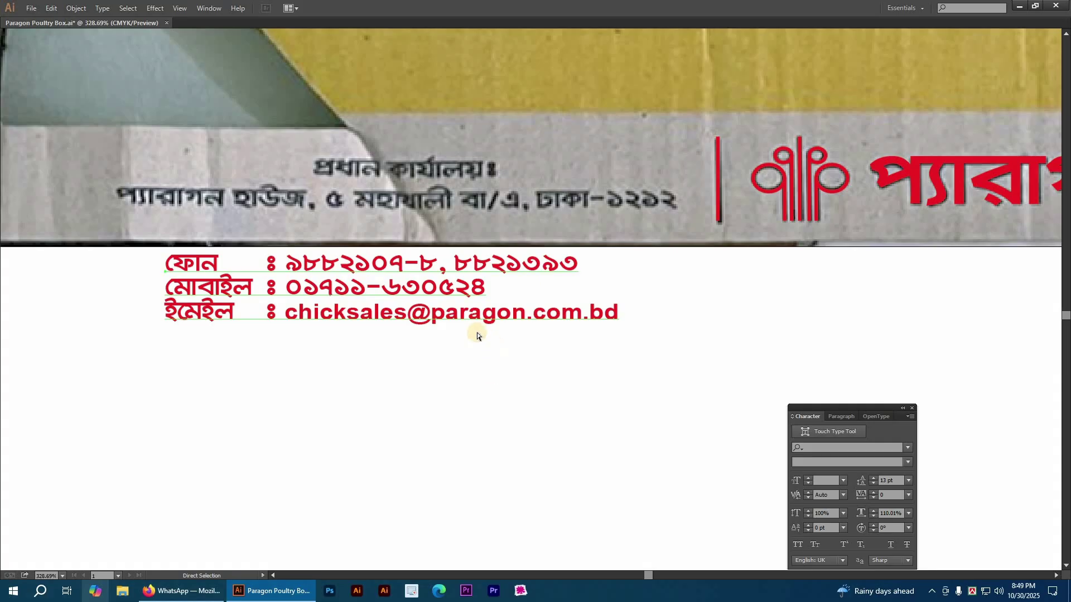
- Replace the copied contact text with the heading "প্রধান কার্যালয় ঃ" and the company's head office address on a second line
triple_click(505, 313)
key("ctrl+alt+b")
type("প্য")
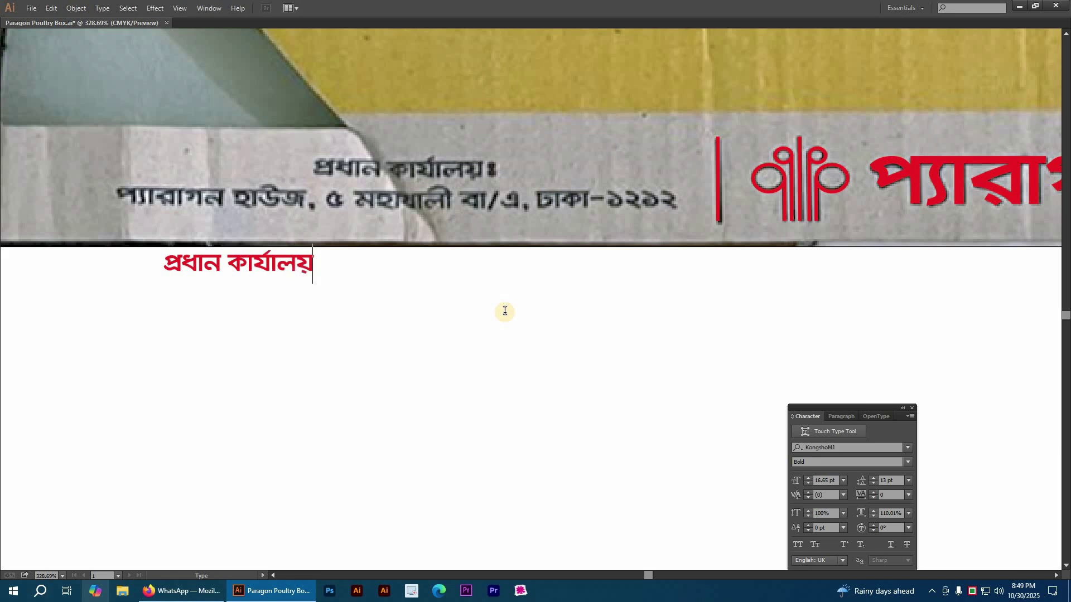
type("ঃ প্যারাগন হাউন, ৫ মহাখালী বা/এ, ঢাকা-১২১২")
key("Escape")
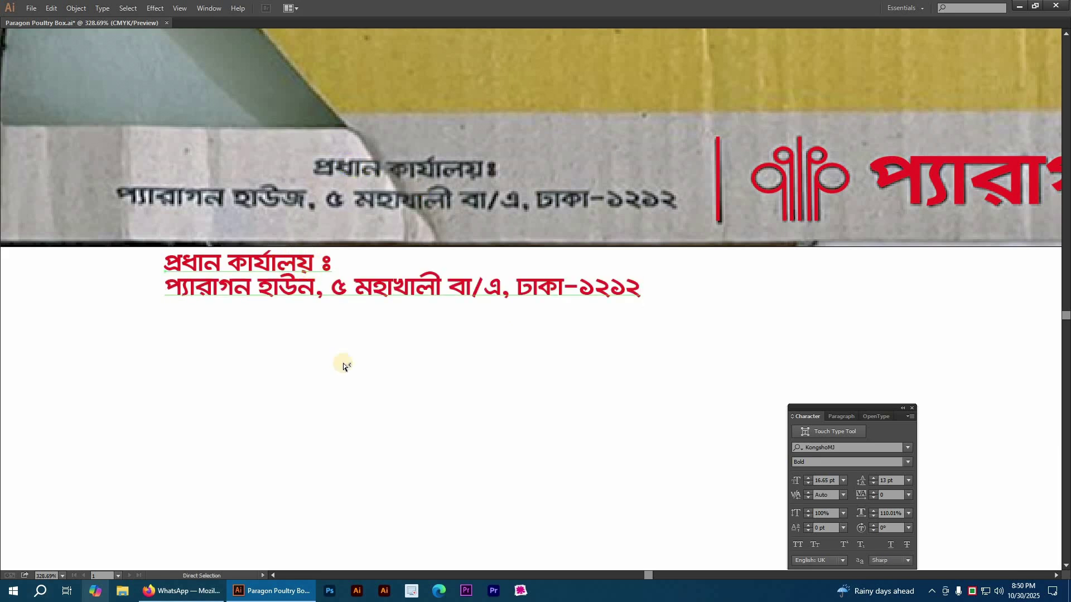
- Centre-align the head office address text and position it over the printed address with the headings lined up
left_click(847, 416)
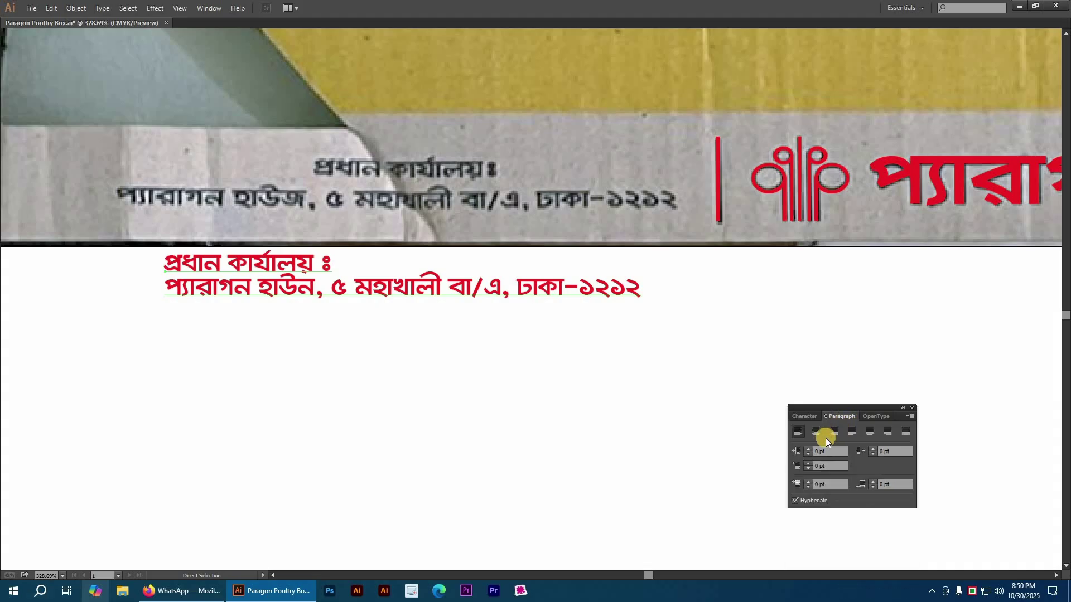
left_click(819, 432)
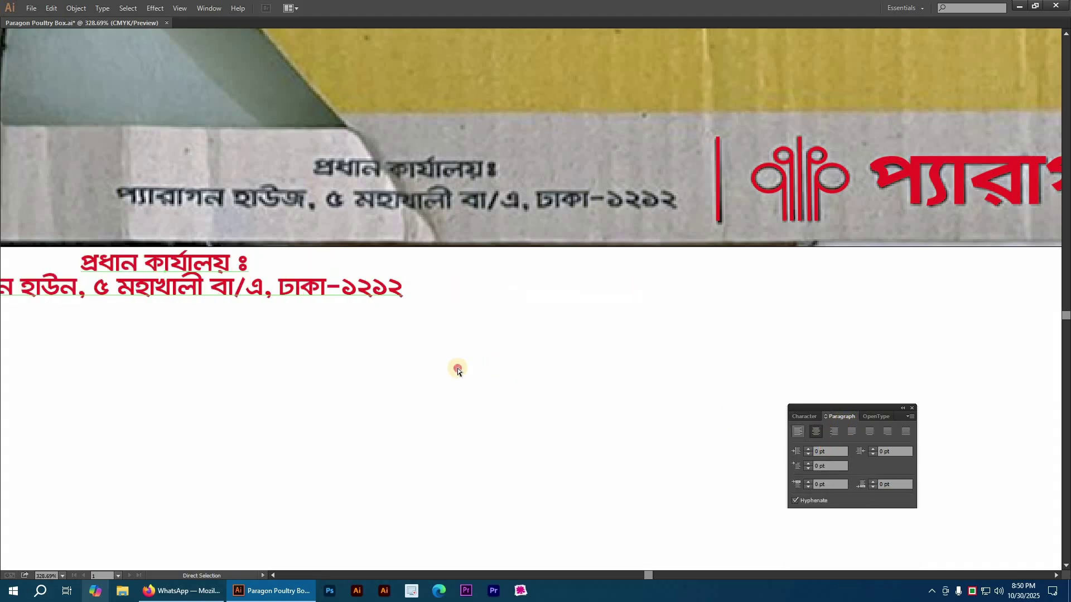
key("v")
left_click(274, 294)
left_click(274, 294)
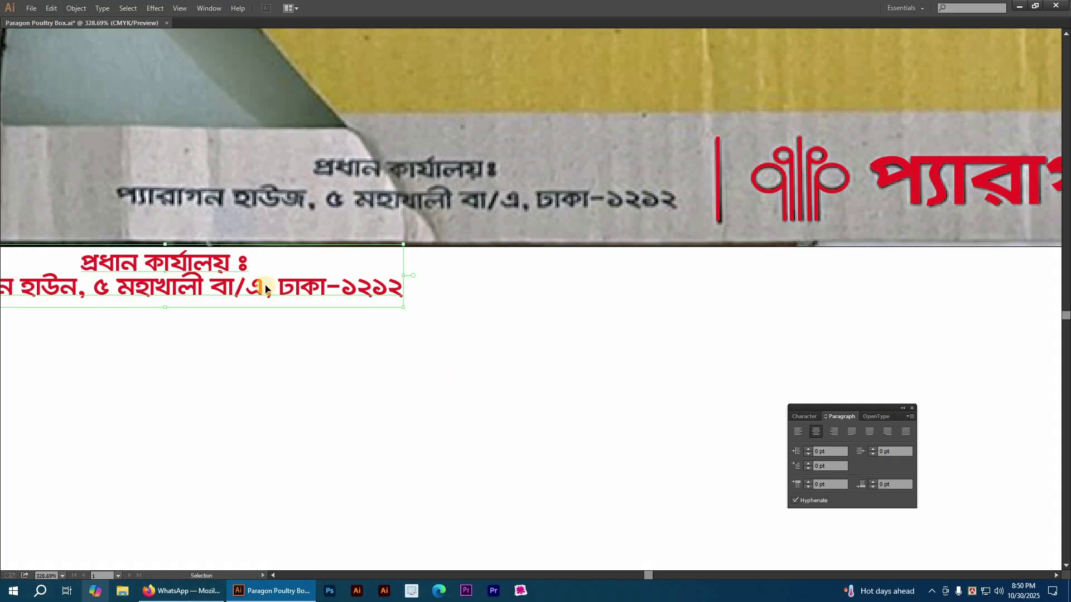
left_click_drag(270, 294, 658, 183)
left_click_drag(500, 199, 517, 202)
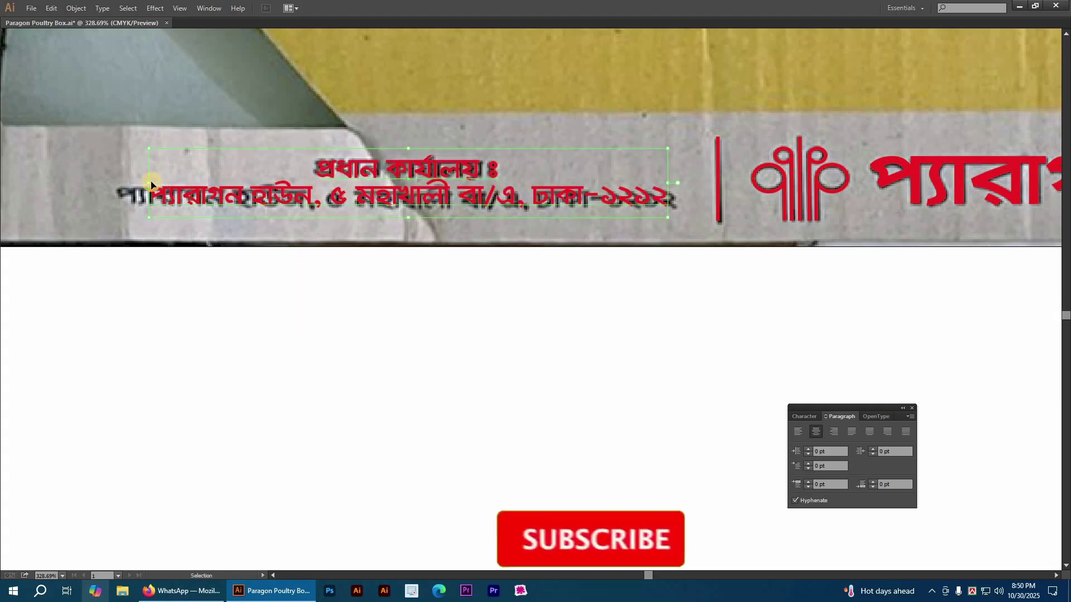
- Stretch the head office address text horizontally to match the width of the printed address
left_click_drag(149, 182, 120, 181)
left_click_drag(692, 185, 676, 190)
left_click(571, 256, "ctrl+alt")
left_click(571, 255, "ctrl+alt")
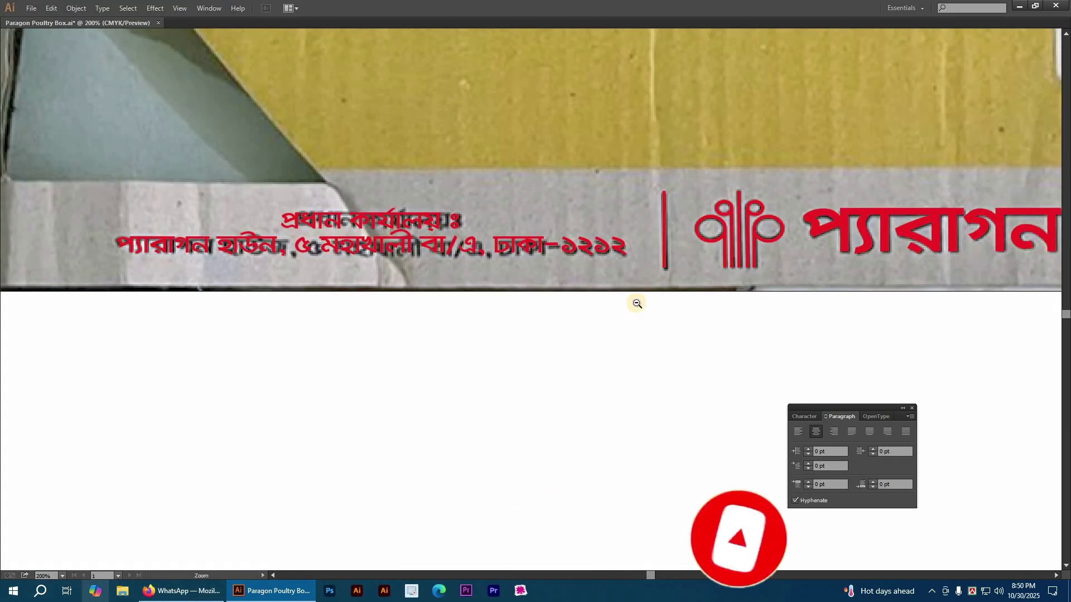
- Copy the red company name to the blank area beside the photo's vertical date label
left_click(637, 304, "ctrl+alt")
left_click(636, 305, "ctrl+alt")
left_click_drag(809, 345, 606, 332)
left_click_drag(490, 172, 496, 308)
left_click(496, 308, "ctrl+alt")
left_click_drag(268, 157, 273, 179)
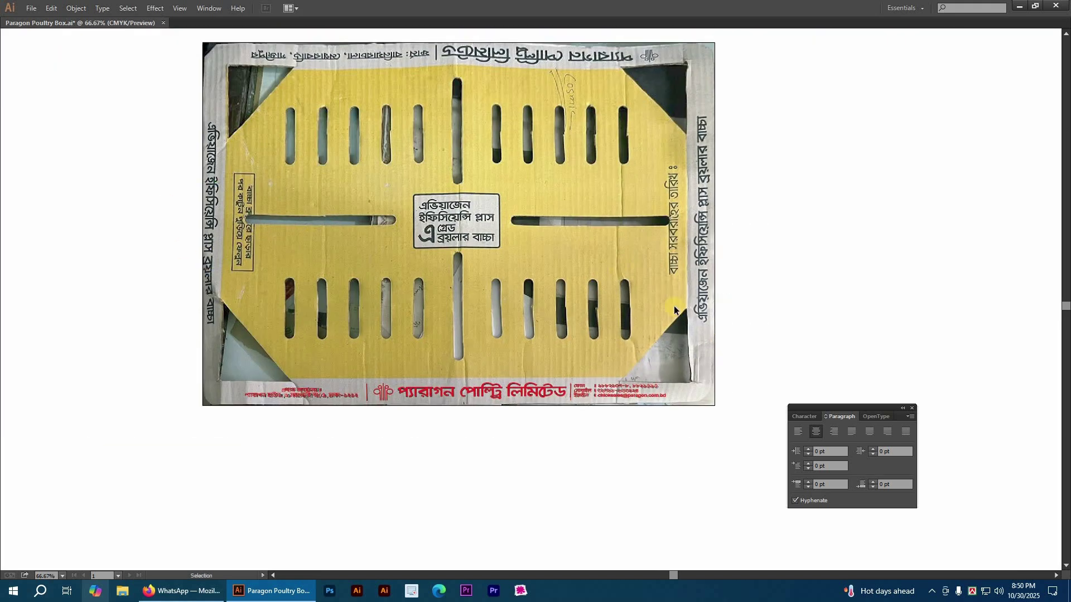
left_click_drag(704, 319, 458, 307)
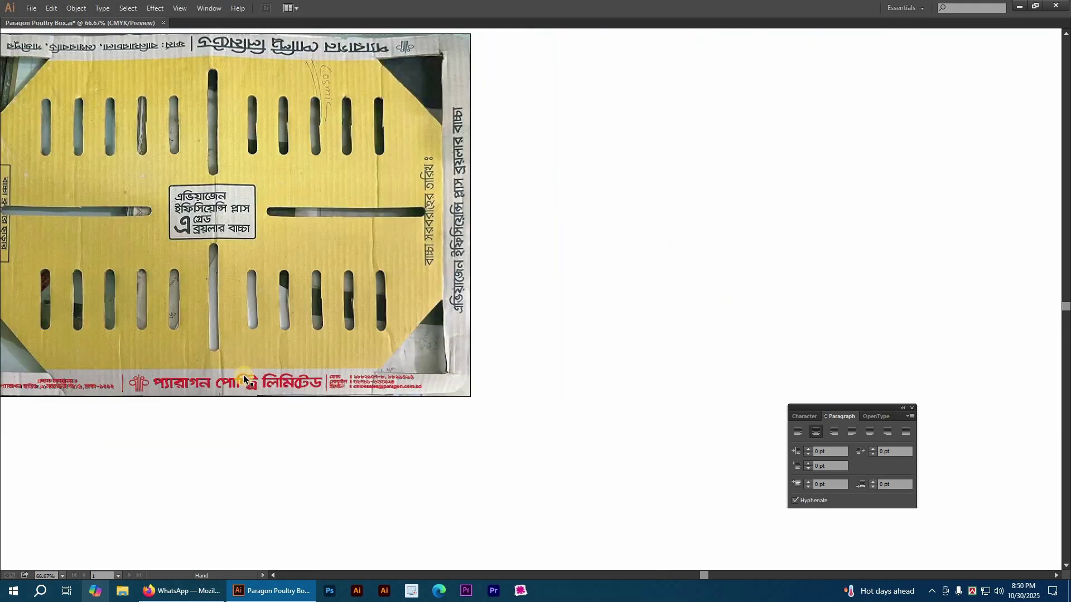
left_click_drag(225, 384, 530, 250)
left_click_drag(298, 139, 733, 368)
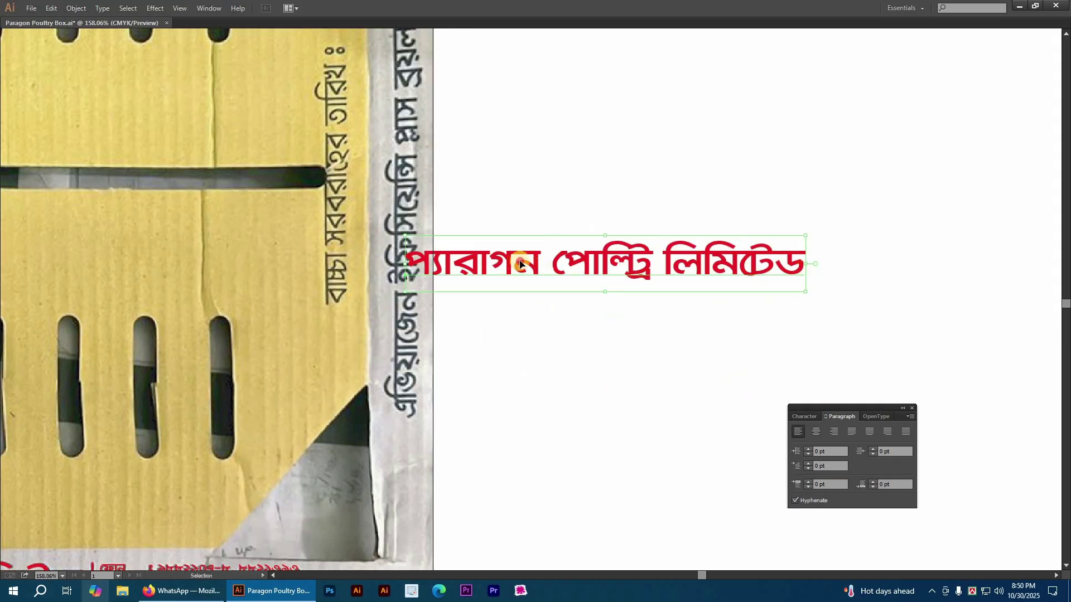
key("ctrl+minus")
left_click_drag(523, 248, 513, 303)
- Replace the copied company name with "বাচ্চা সরবরাহের তারিখ ঃ"
double_click(643, 309)
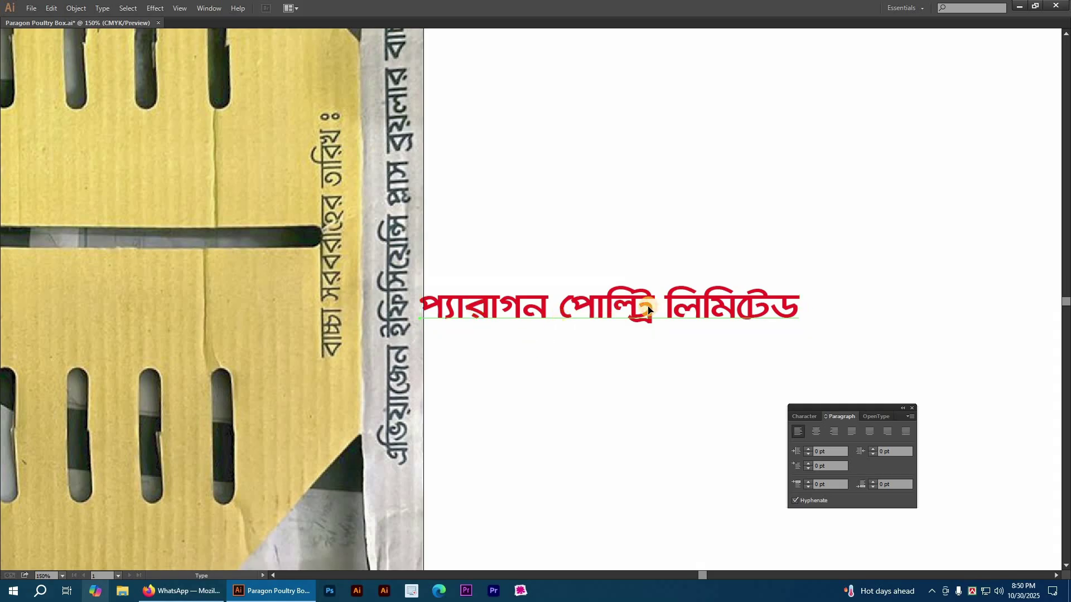
key("ctrl+a")
type("বাচ্")
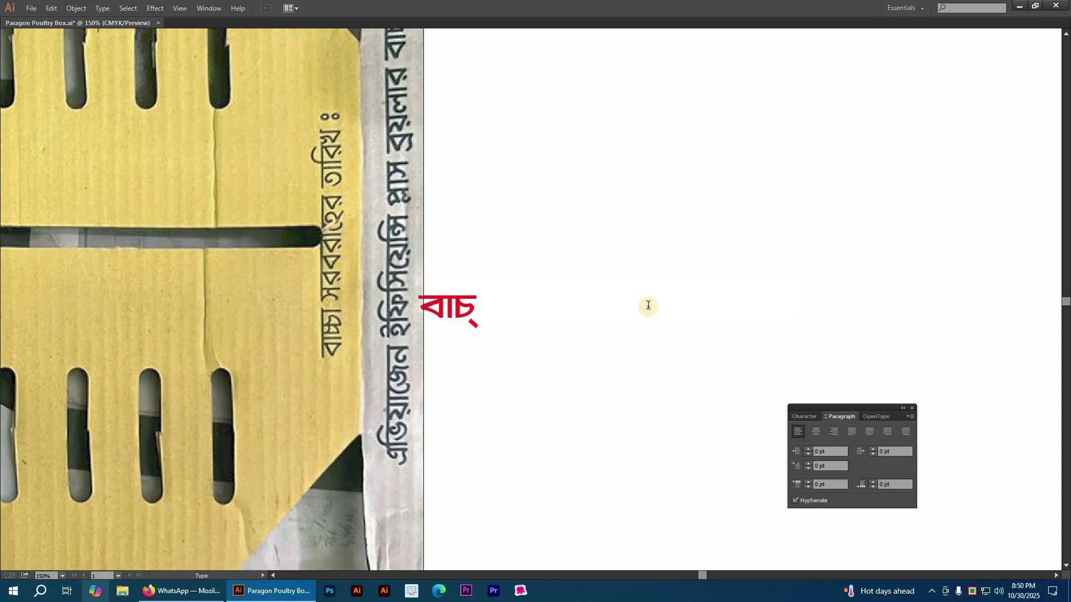
type("চা সরব")
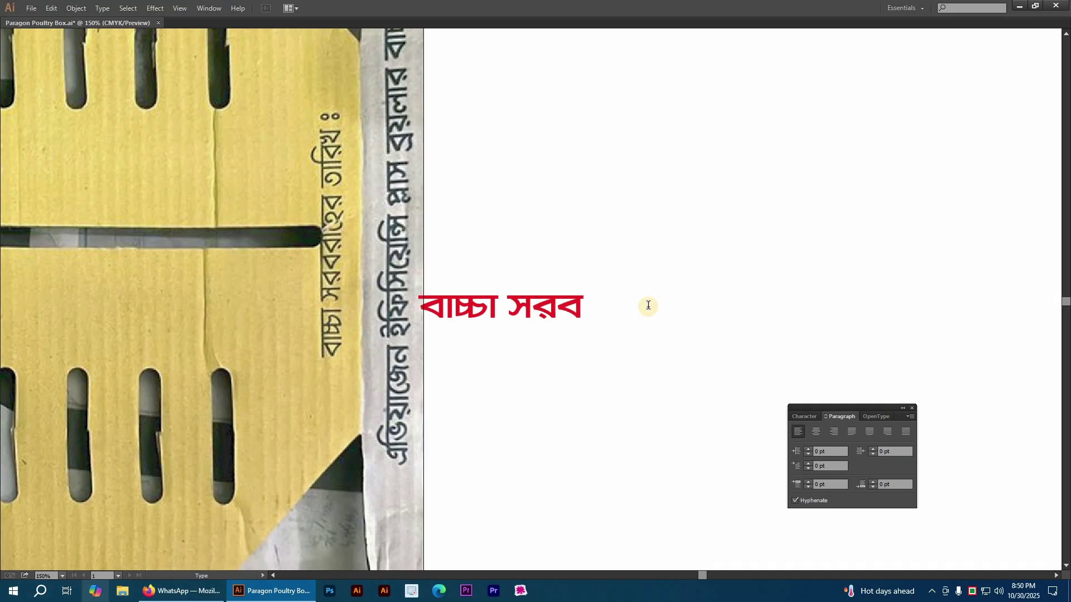
type("রাহের")
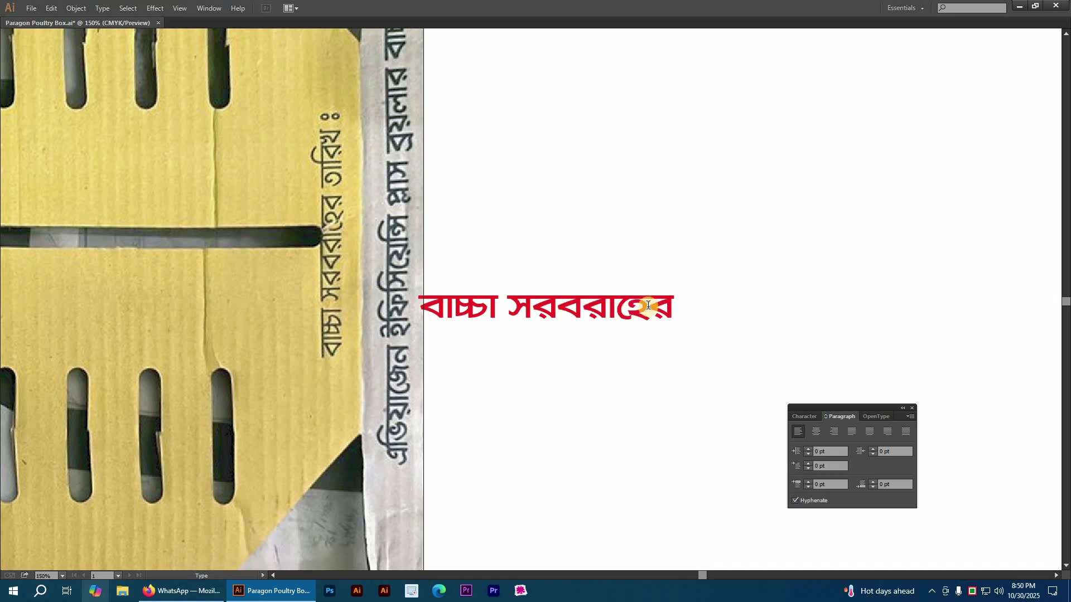
type(" তারিখ ঃ")
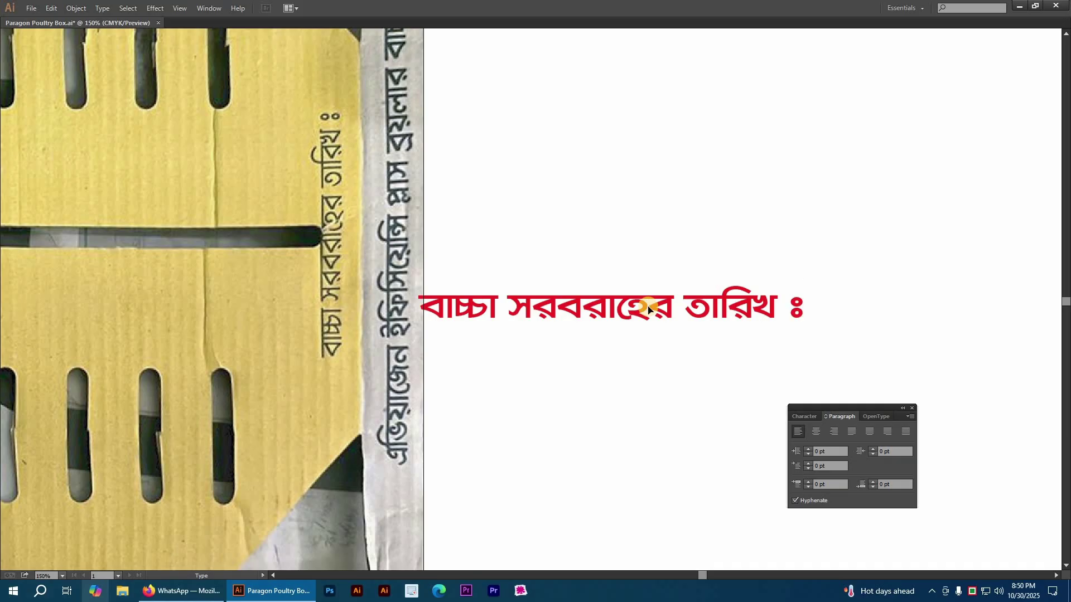
left_click(648, 309, "ctrl")
- Duplicate the delivery-date line below itself and change the copy to "এভিয়াজেন ইফিুসয়েন্সি প্লাস ব্রয়লা বাচ্চা"
left_click_drag(596, 295, 643, 158)
left_click_drag(627, 169, 612, 315)
left_click(612, 316, "ctrl+alt")
left_click_drag(647, 237, 621, 245)
left_click(647, 289)
key("ctrl+a")
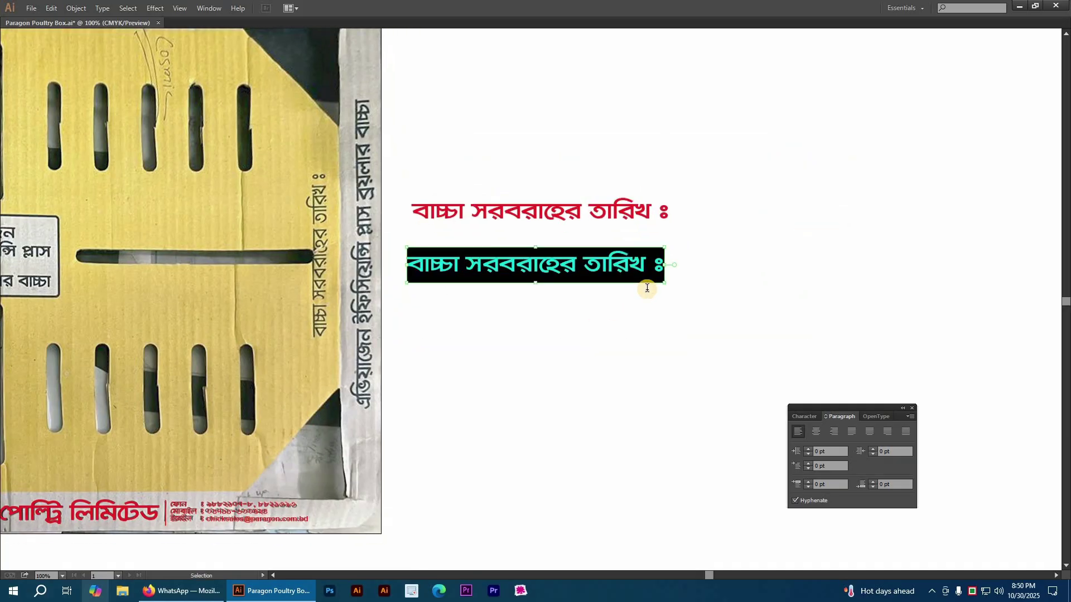
type("্")
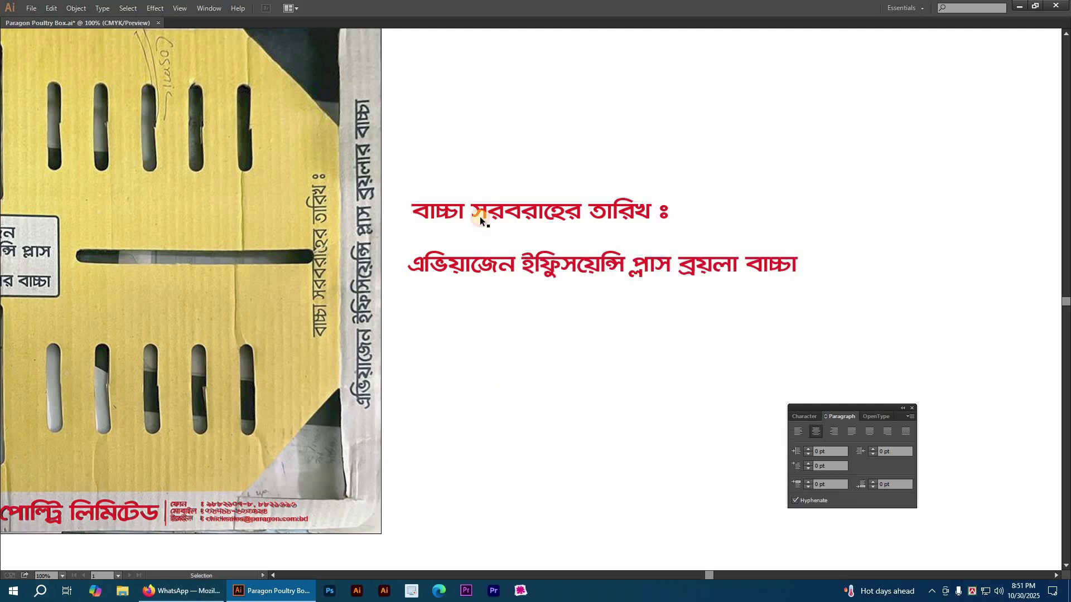
- Set the delivery-date line's font style to Regular
left_click(524, 212)
left_click(815, 432)
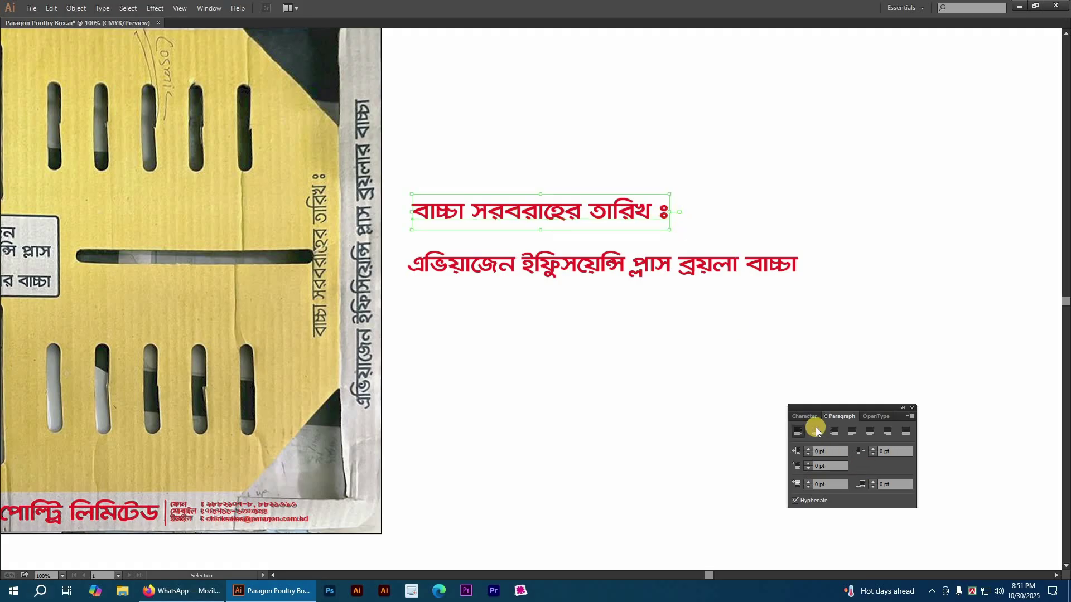
left_click(805, 417)
left_click(908, 462)
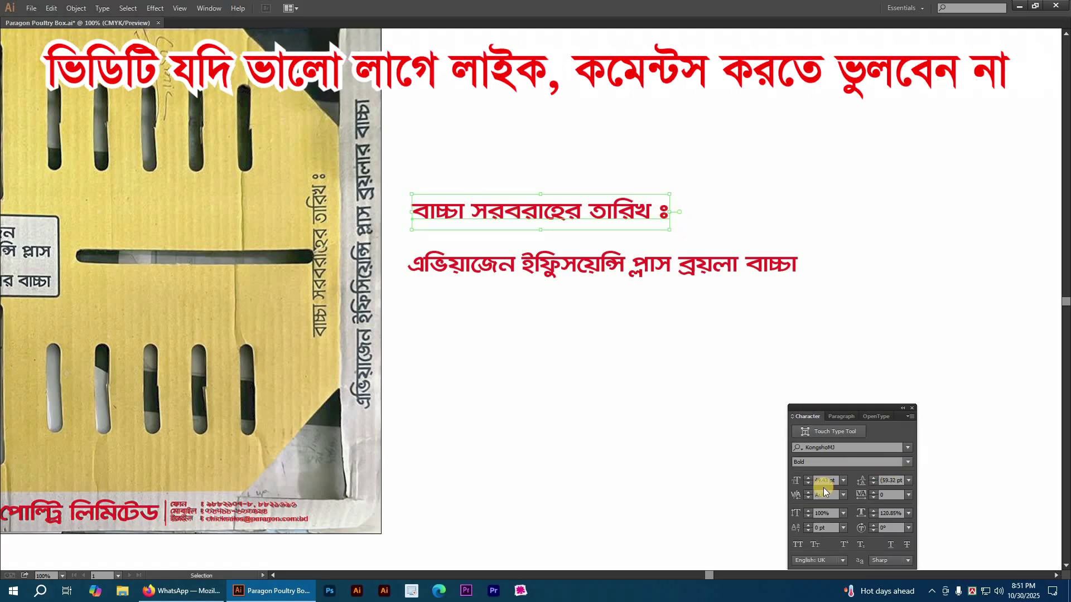
left_click(820, 475)
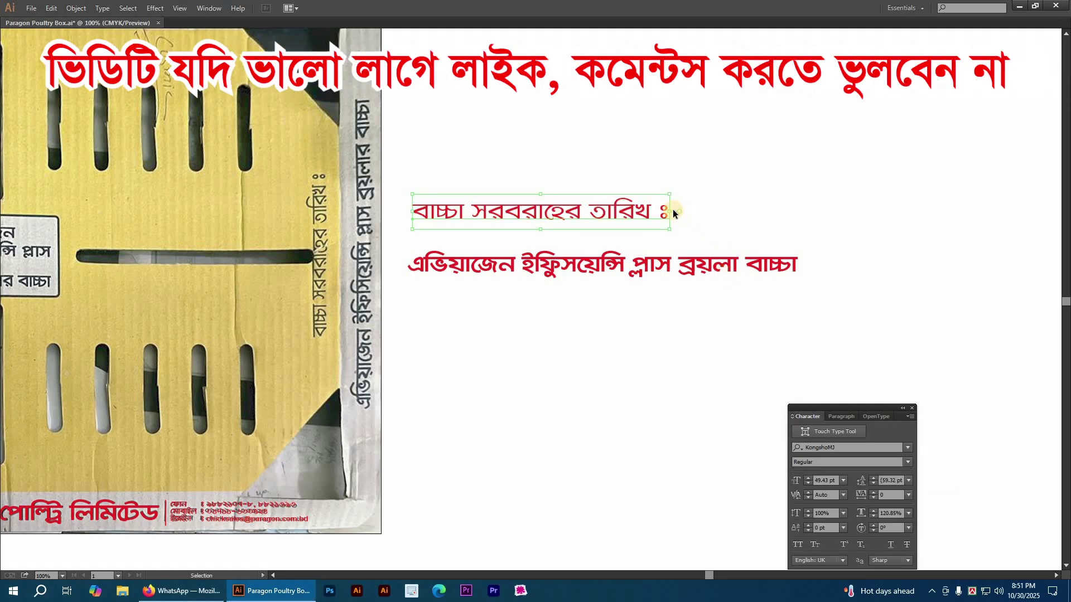
- Rotate the delivery-date line to read upward and fit it over the printed vertical date label
left_click_drag(673, 214, 559, 114)
left_click_drag(549, 180, 322, 175)
left_click(207, 196)
key("ctrl+space")
left_click_drag(162, 108, 483, 445)
left_click_drag(527, 285, 529, 300)
- Rotate the broiler product line to read upward and stretch it over the matching printed text on the carton's right edge
left_click(393, 342)
left_click(392, 344)
left_click_drag(494, 267, 264, 211)
left_click(642, 300, "ctrl+alt")
left_click(887, 231)
left_click_drag(950, 226, 650, 434)
left_click_drag(314, 424, 293, 435)
left_click_drag(353, 403, 392, 553)
left_click_drag(333, 203, 338, 139)
left_click_drag(509, 262, 604, 111)
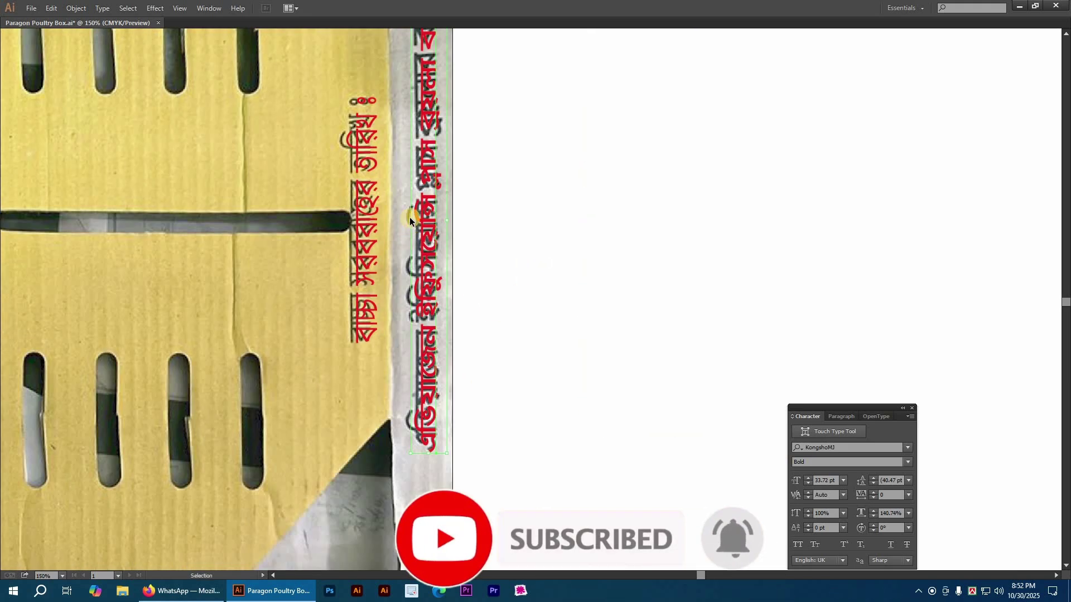
left_click_drag(411, 221, 451, 222)
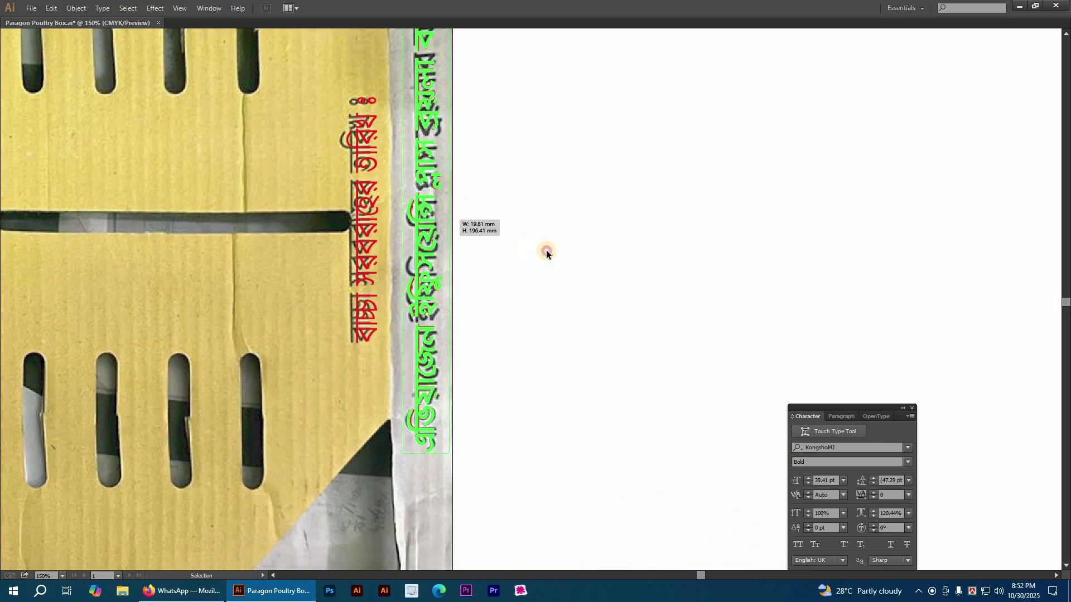
left_click(534, 247)
- Copy the vertical broiler product line to the carton's left edge, turn it 180° and place it over the printed text
left_click(458, 300, "ctrl+alt")
left_click(458, 300, "ctrl+alt")
left_click(458, 300, "ctrl+alt")
mouse_move(126, 134)
left_mouse_down()
mouse_move(588, 368)
mouse_move(737, 503)
mouse_move(125, 136)
left_mouse_up()
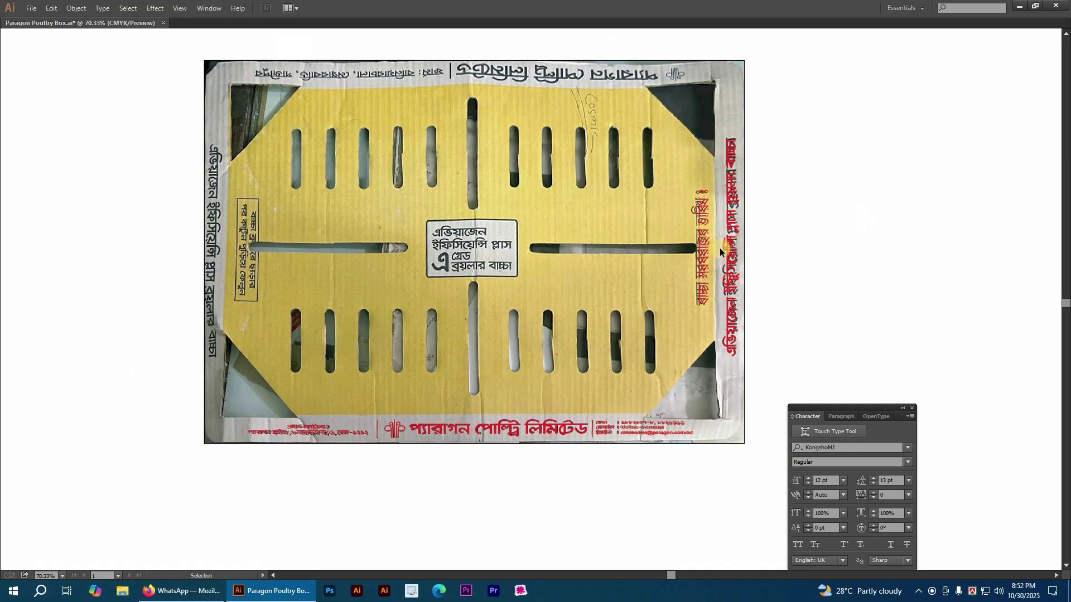
left_click_drag(195, 254, 191, 251)
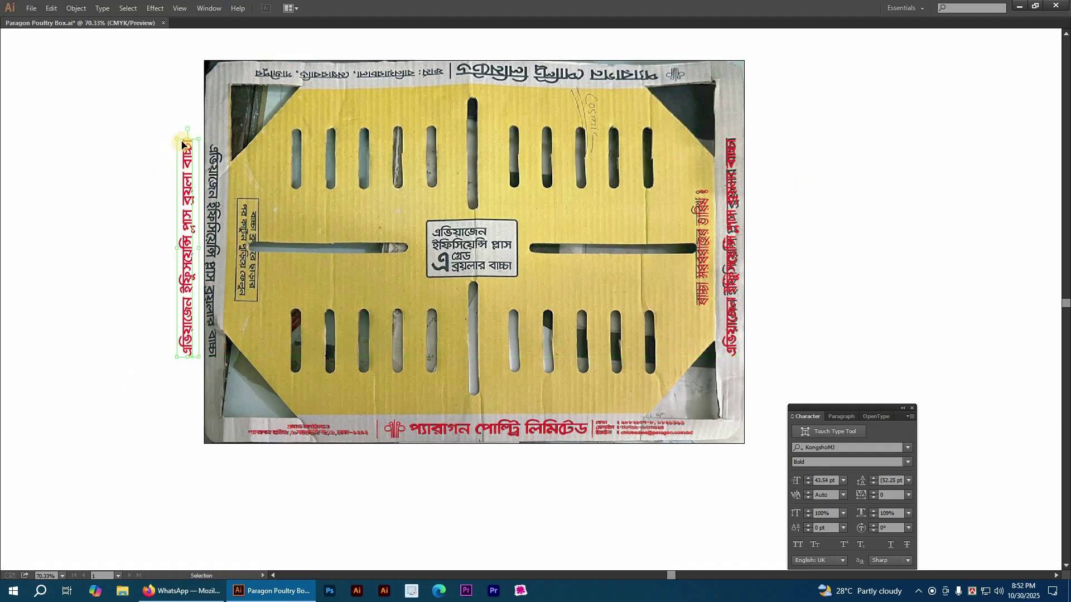
left_click_drag(191, 141, 160, 306)
key("ctrl+z")
left_click_drag(190, 135, 187, 363)
left_click_drag(368, 254, 435, 262)
key("ctrl+shift+a")
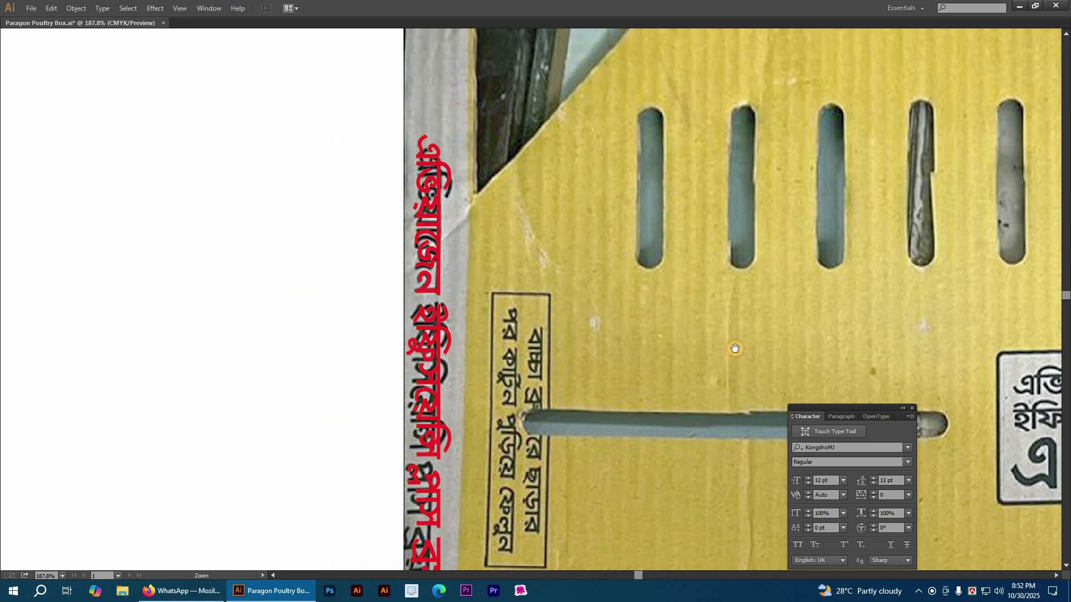
- Copy the vertical delivery-date line beside the boxed notice on the carton's left side and rotate the copy to horizontal
left_click(615, 393, "ctrl+alt")
left_click(614, 393, "ctrl+alt")
left_click_drag(615, 391, 455, 358)
mouse_move(912, 240)
left_mouse_down()
mouse_move(324, 253)
mouse_move(325, 262)
left_mouse_up()
mouse_move(156, 124)
left_mouse_down()
mouse_move(502, 402)
mouse_move(605, 394)
left_mouse_up()
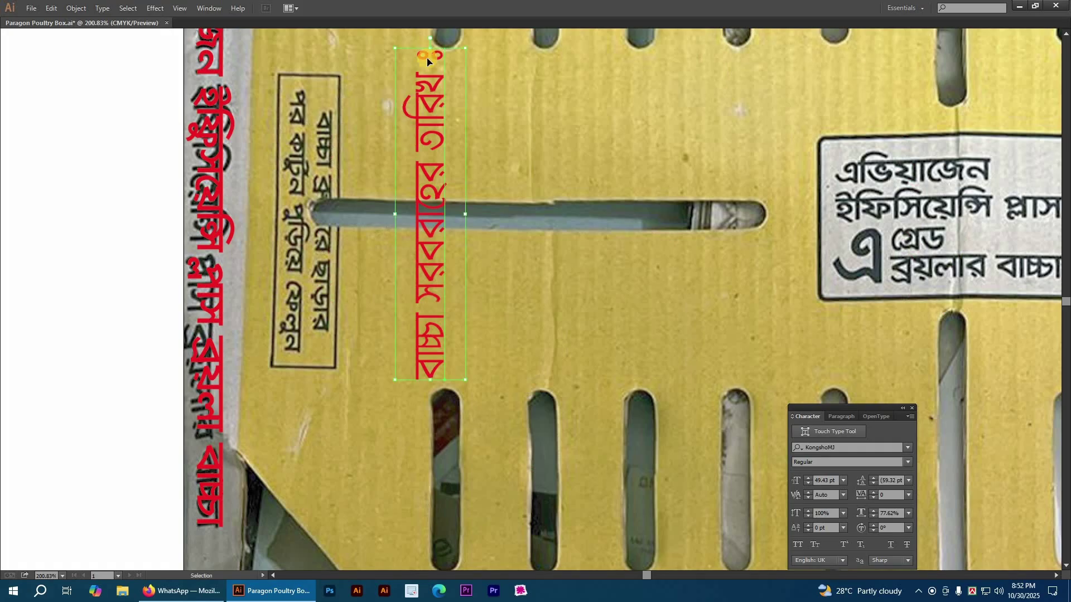
left_click_drag(431, 44, 603, 217)
left_click_drag(362, 207, 477, 132)
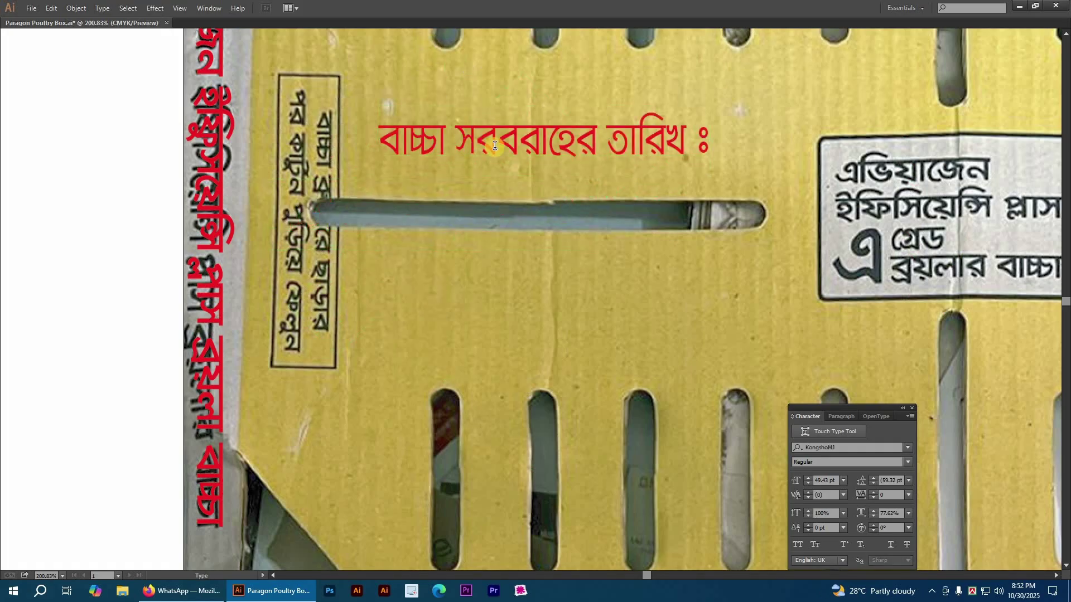
- Replace the copied date text with the two-line notice "বাচ্চা ব্রুডারে ছাড়ার" and "পর কার্টুন পুরিয়ে ফেলুন"
triple_click(512, 173)
key("ctrl+alt+b")
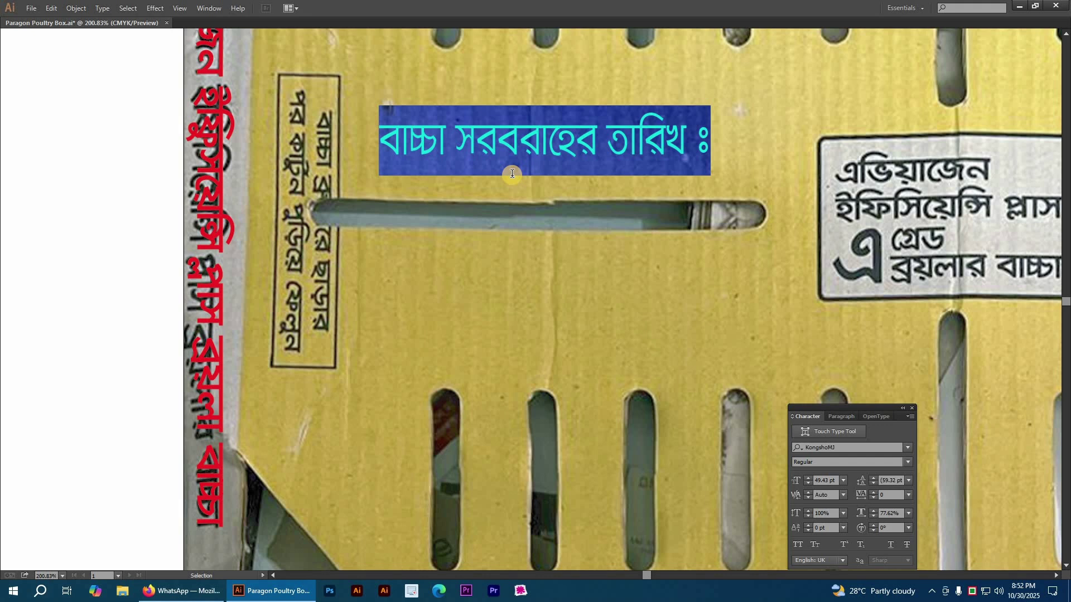
type("বাচ্চা")
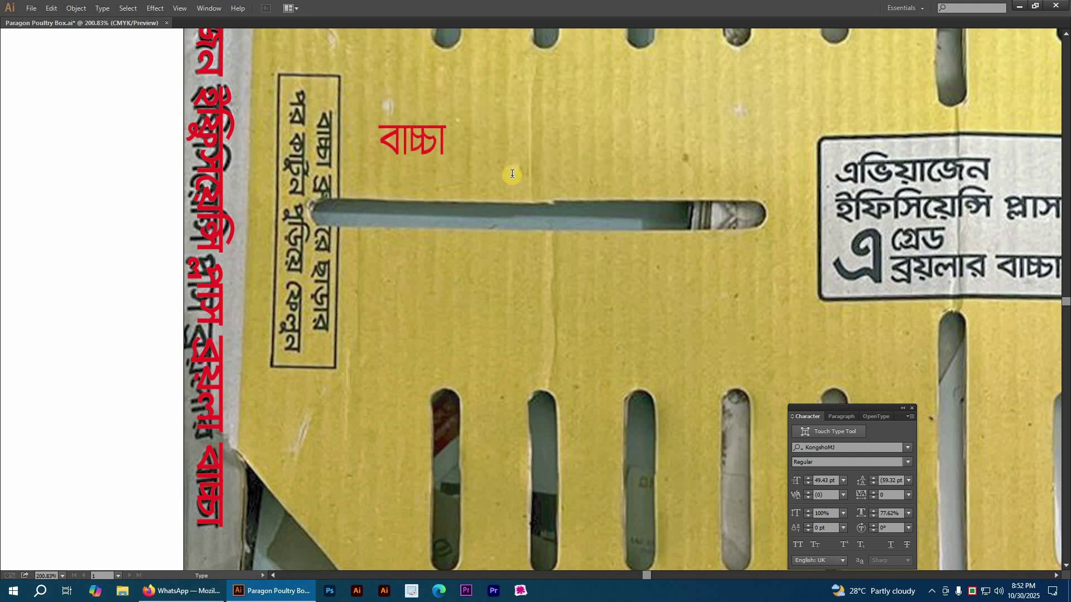
type(" ব্রুডারে")
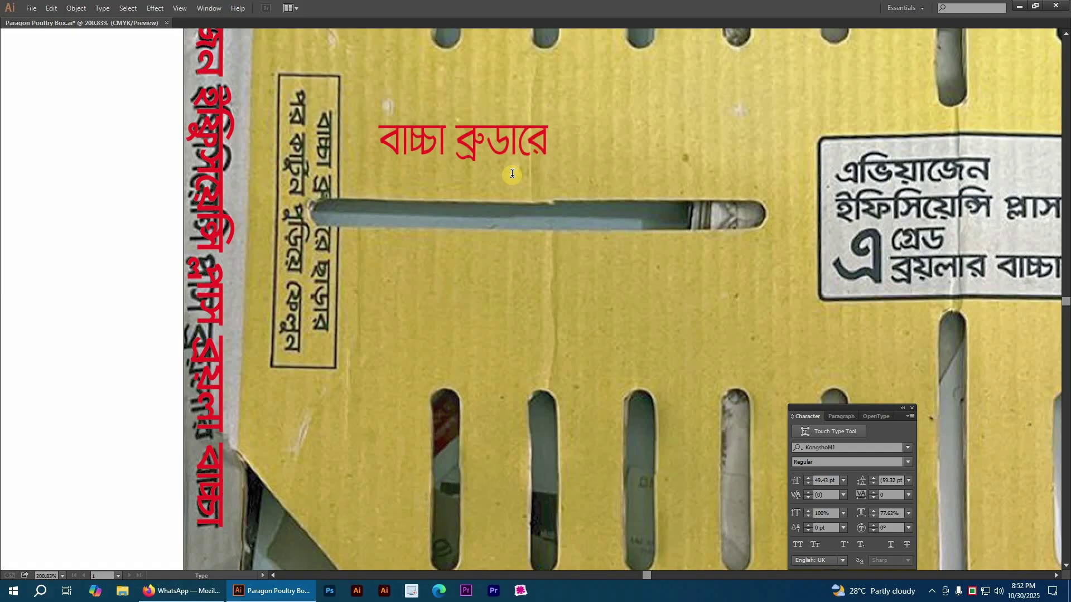
type("ড়ার")
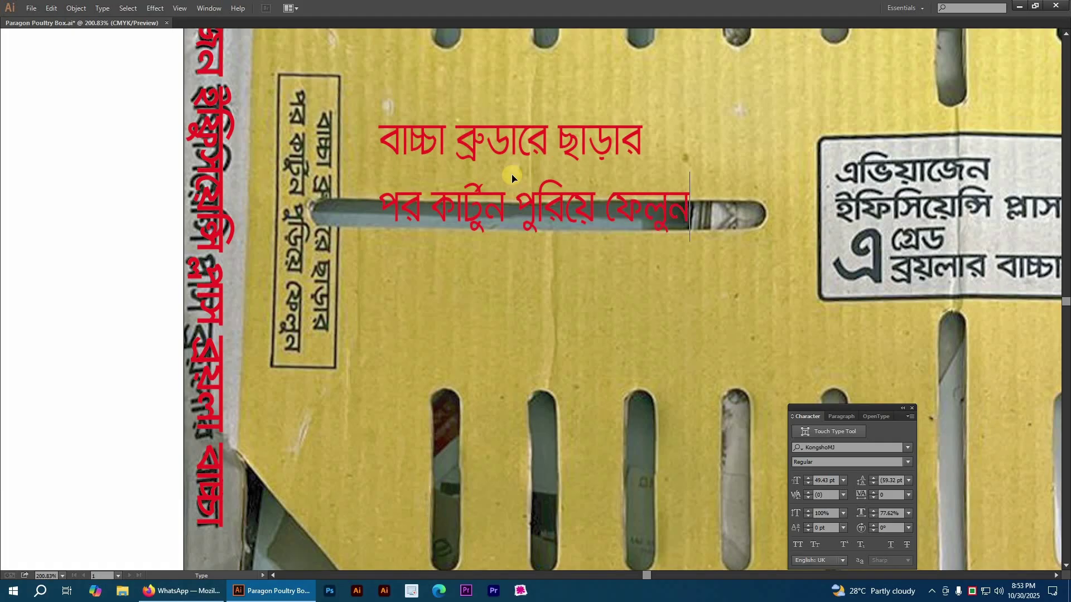
key("ctrl+alt+b")
- Rotate the two-line notice to read downward and set its font style to Bold
left_click(479, 138)
left_click_drag(536, 101, 632, 191)
left_click_drag(572, 140, 535, 191)
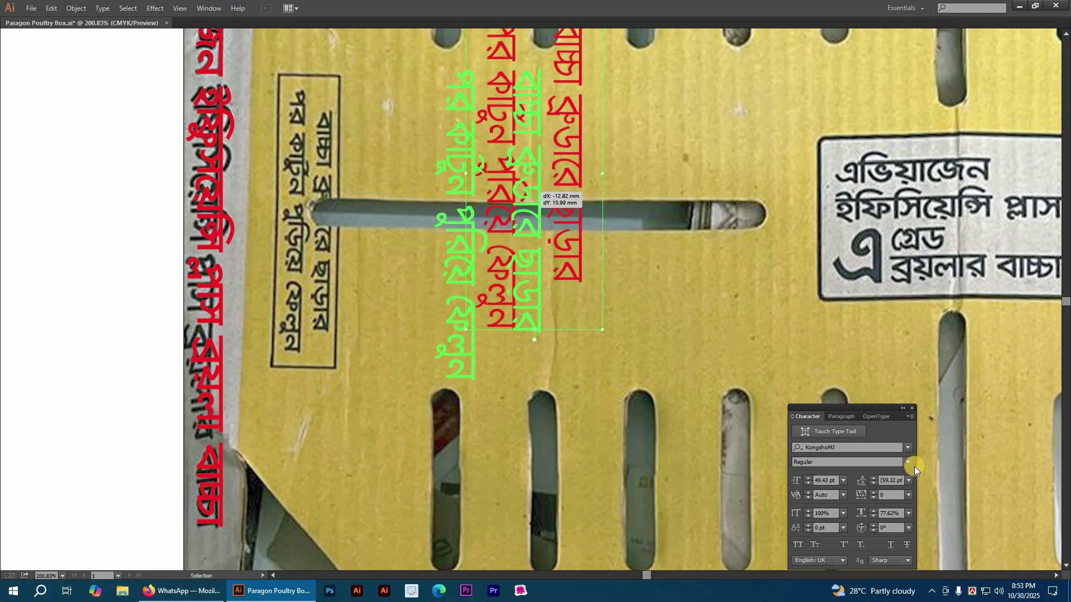
left_click_drag(916, 463, 908, 462)
left_click(908, 461)
left_click(799, 483)
- Scale the vertical notice down to 27.56 pt and move it over the printed boxed notice
left_click_drag(553, 239, 546, 256)
left_click_drag(474, 239, 432, 202)
left_click_drag(451, 107, 450, 105)
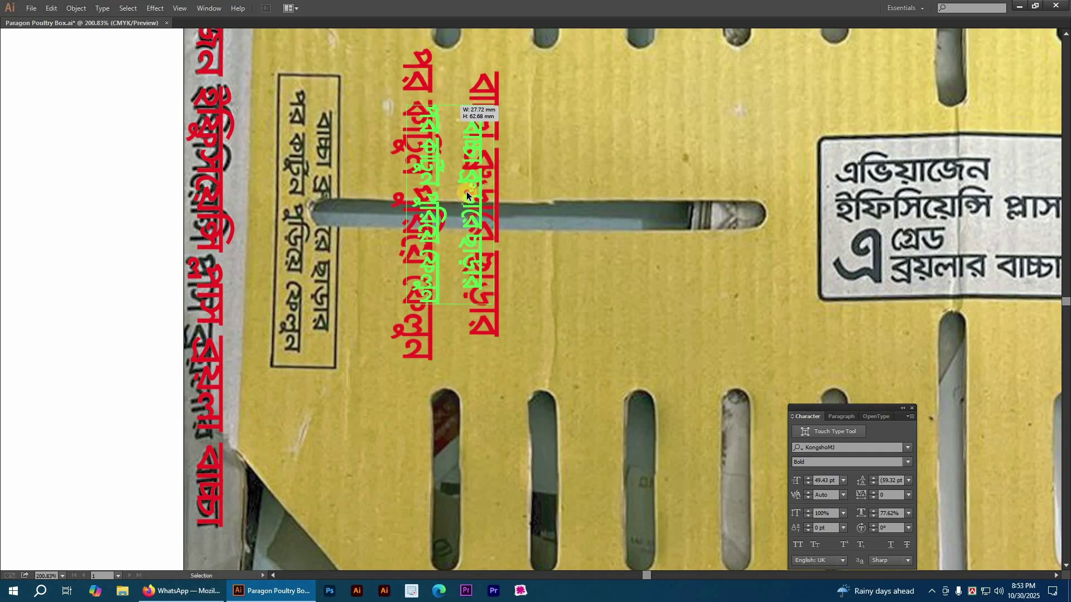
left_click_drag(494, 219, 341, 191)
left_click_drag(320, 142, 319, 135)
- Tighten the notice's line spacing to 25.08 pt and stretch the text lengthwise to match the printed notice
scroll(329, 173, "down", 1)
key("alt+Down")
key("alt+Down")
key("alt+Down")
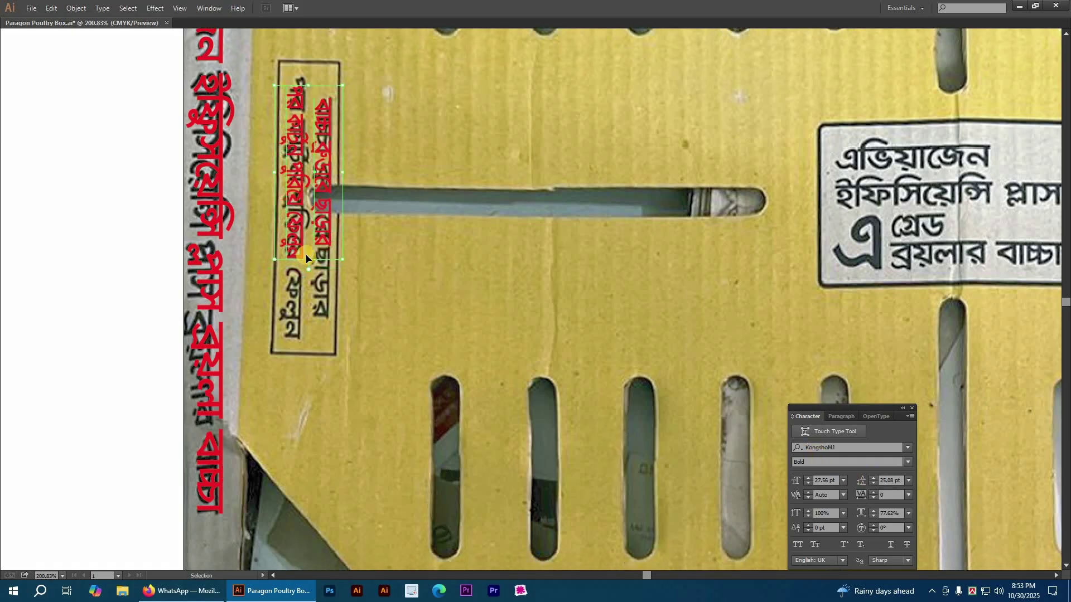
left_click_drag(308, 259, 306, 337)
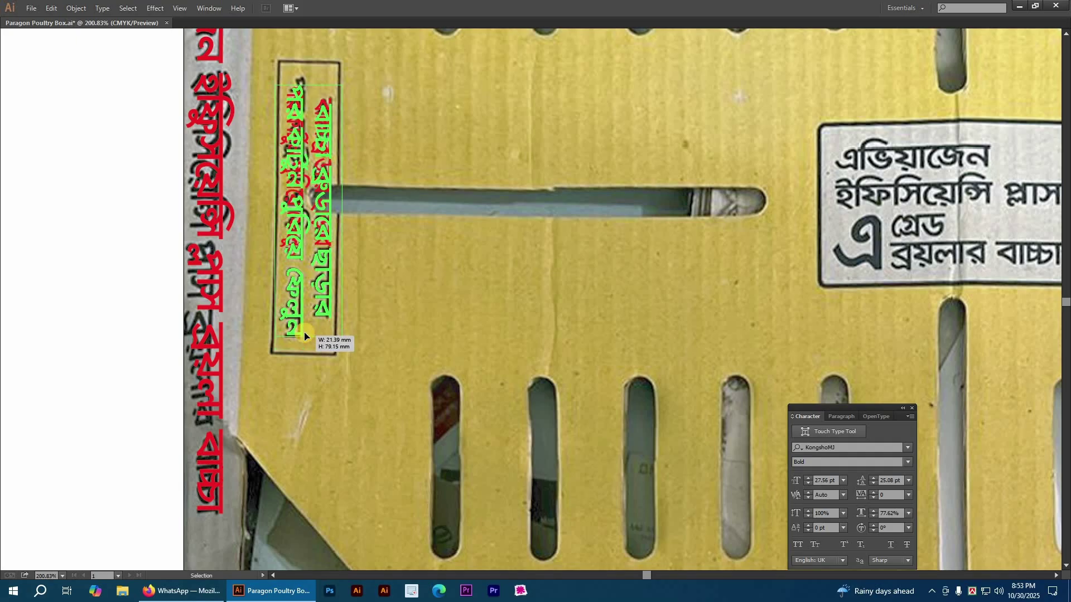
left_click_drag(309, 80, 310, 76)
left_click(491, 126)
- Draw a rectangle over the printed notice's frame and give it a red stroke with no fill
key("Tab")
key("Tab")
left_click(39, 125)
mouse_move(278, 78)
left_mouse_down()
mouse_move(333, 343)
mouse_move(333, 335)
mouse_move(336, 373)
mouse_move(325, 373)
mouse_move(335, 370)
left_mouse_up()
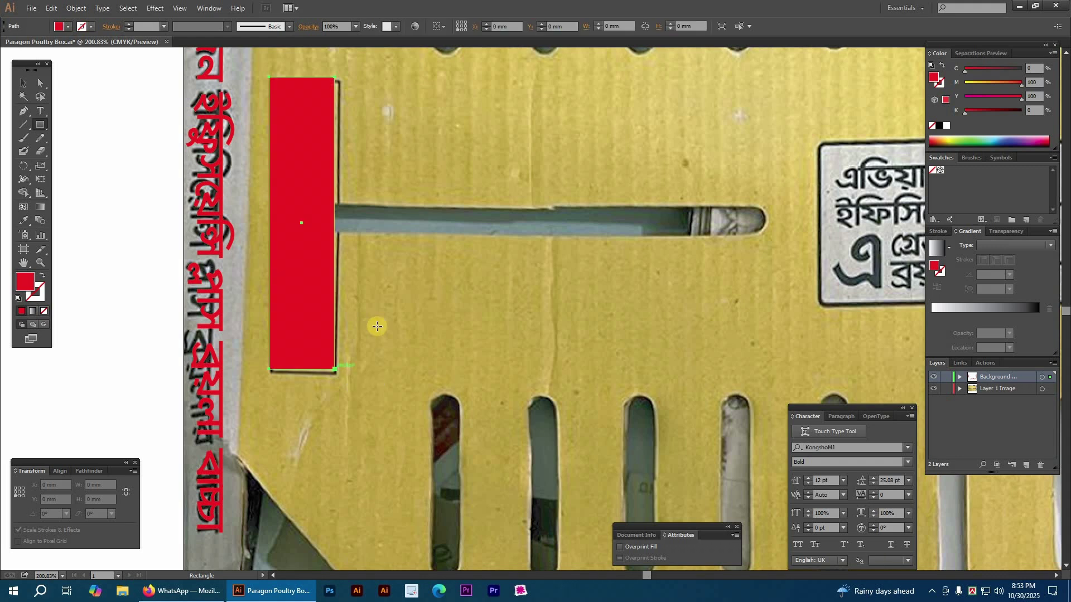
key("shift+x")
key("a")
left_click(146, 144)
left_click_drag(146, 144, 638, 358)
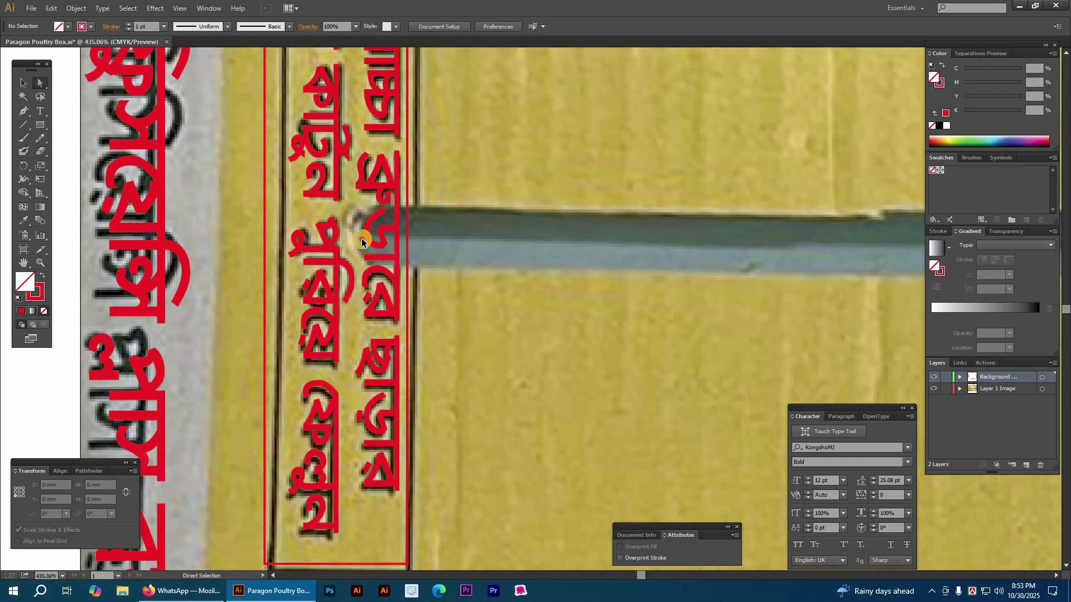
left_click_drag(356, 241, 317, 242)
key("ctrl+z")
left_click(537, 210)
- Copy the vertical broiler product line to the carton's centre and rotate it to horizontal near the printed product box
key("ctrl+minus")
key("ctrl+minus")
key("ctrl+minus")
key("ctrl+minus")
key("ctrl+minus")
key("ctrl+minus")
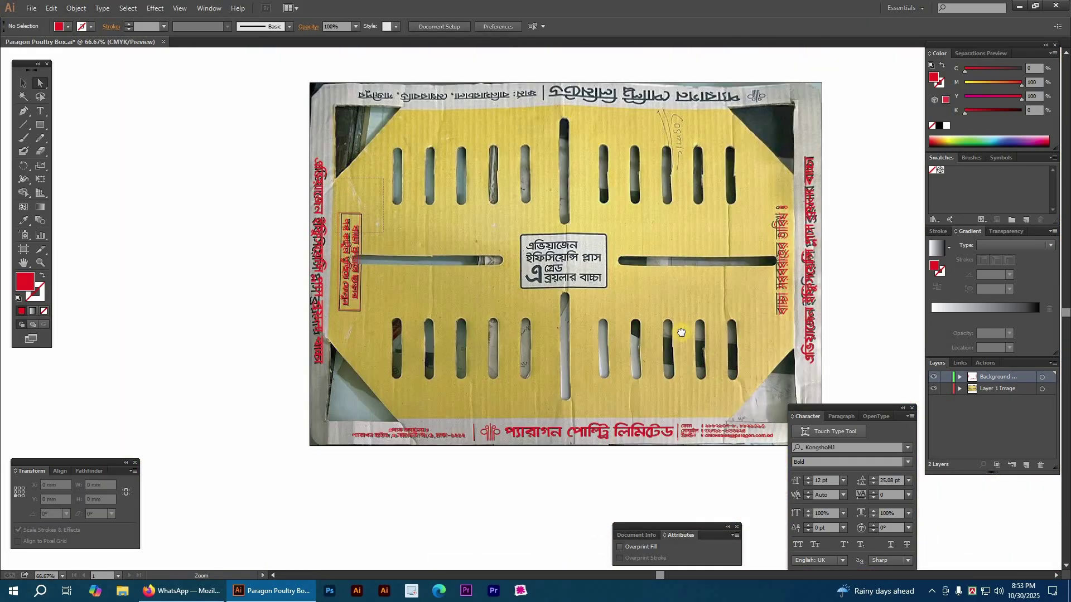
left_click_drag(335, 178, 748, 355)
left_click_drag(411, 251, 550, 299)
key("ctrl+minus")
key("ctrl+minus")
mouse_move(178, 279)
left_mouse_down()
mouse_move(655, 306)
mouse_move(647, 273)
mouse_move(580, 234)
left_mouse_up()
left_click_drag(362, 186, 758, 399)
left_click_drag(603, 365, 445, 394)
key("ctrl+minus")
left_click_drag(558, 365, 549, 261)
- Delete "ব্রয়লা বাচ্চা" from the central copy and break the remaining text into two lines after "এভিয়াজেন"
key("t")
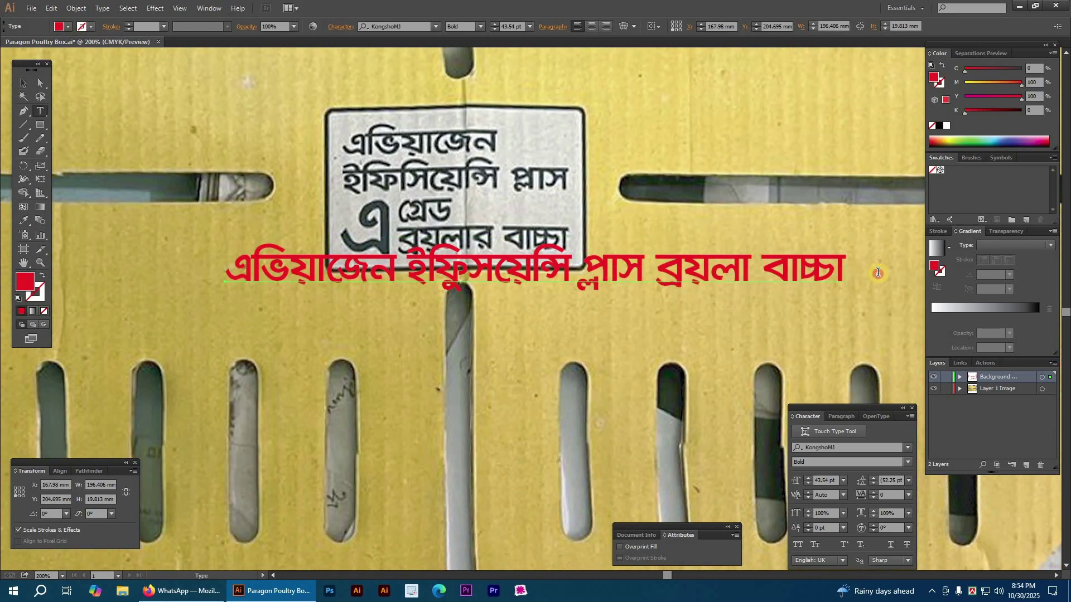
left_click_drag(878, 272, 647, 273)
key("BackSpace")
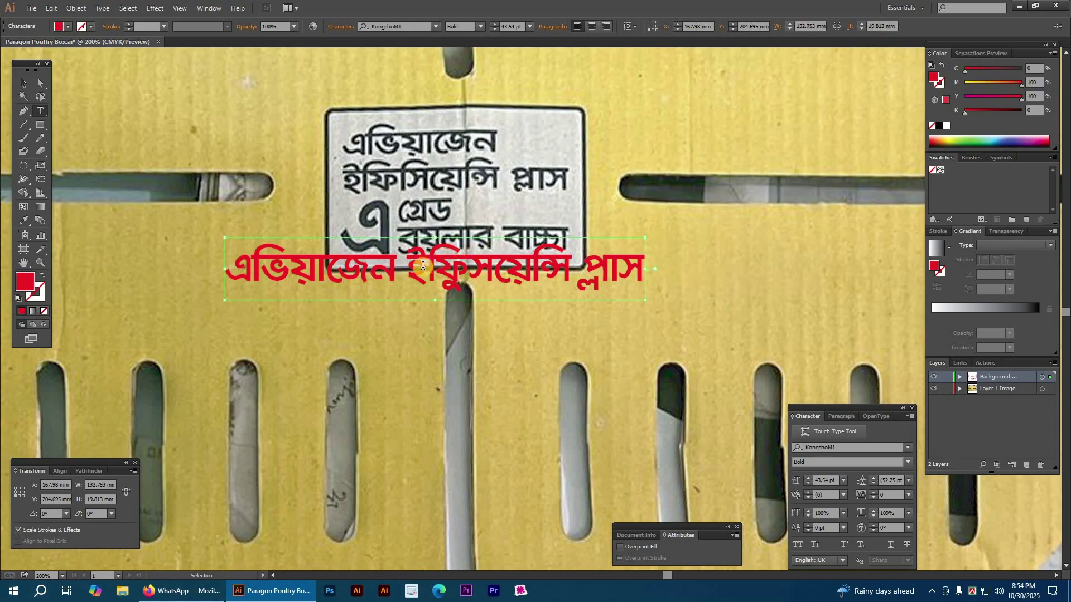
left_click_drag(408, 269, 394, 269)
key("Return")
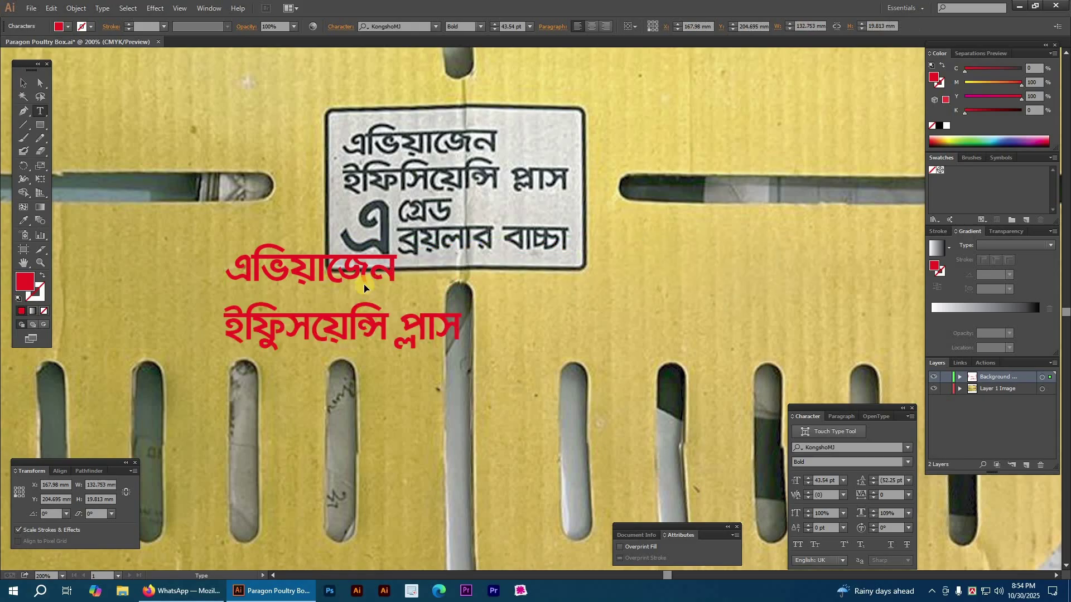
- Scale the two-line text to 36.81 pt over the printed product box, set its leading to 35 pt and widen it to match the print
key("Escape")
left_click_drag(451, 303, 586, 177)
left_click_drag(430, 142, 399, 134)
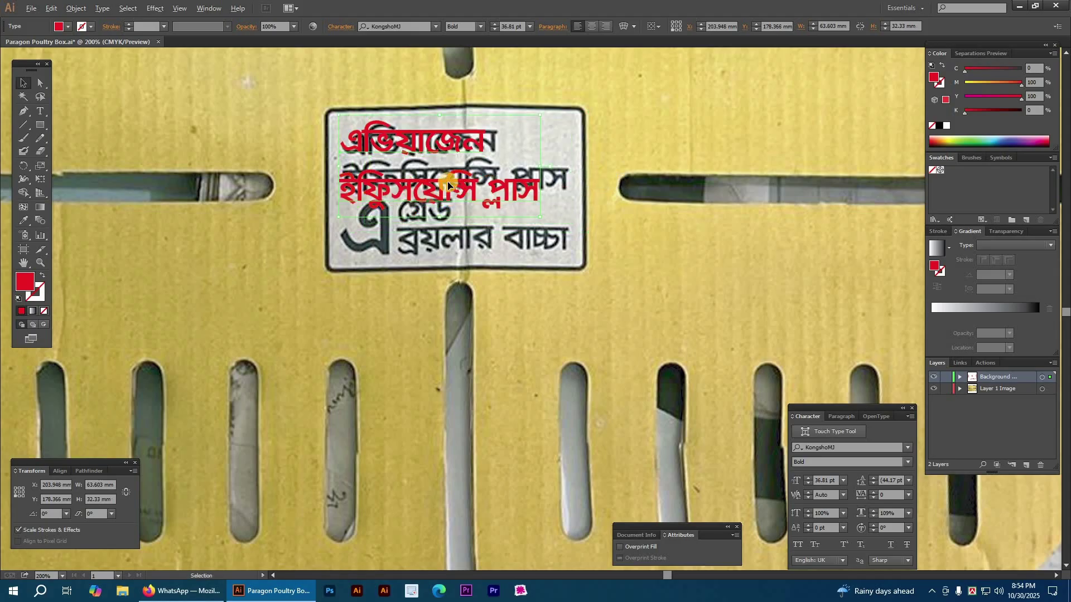
key("alt+Up")
left_click(873, 484)
left_click(873, 484)
left_click(873, 484)
left_click(873, 484)
left_click(873, 484)
left_click(873, 484)
left_click(873, 484)
key("alt+Up")
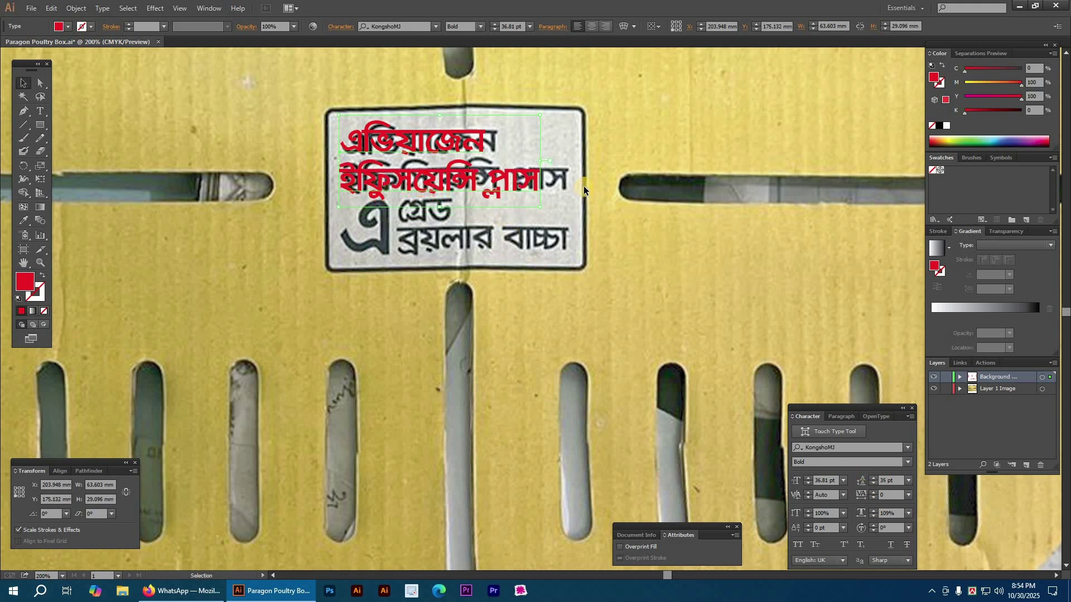
left_click_drag(560, 162, 589, 163)
left_click(456, 274)
- Copy the two-line text below the product box and replace the copy's content with the single letter "এ"
left_click_drag(432, 171, 434, 369)
double_click(390, 341)
triple_click(367, 331)
key("ctrl+a")
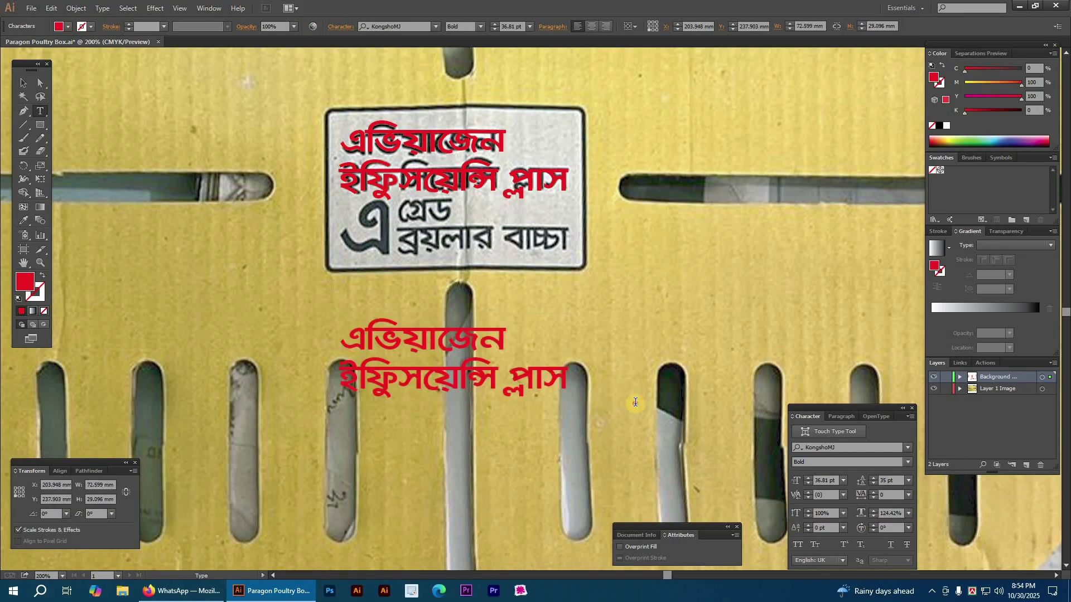
type("এ")
left_click_drag(346, 328, 322, 291)
- Duplicate the "এ" beside itself and retype the copy as "গ্রেড" and "ব্রয়লার বাচ্চা" on two lines
left_click_drag(331, 303, 411, 314)
double_click(411, 314)
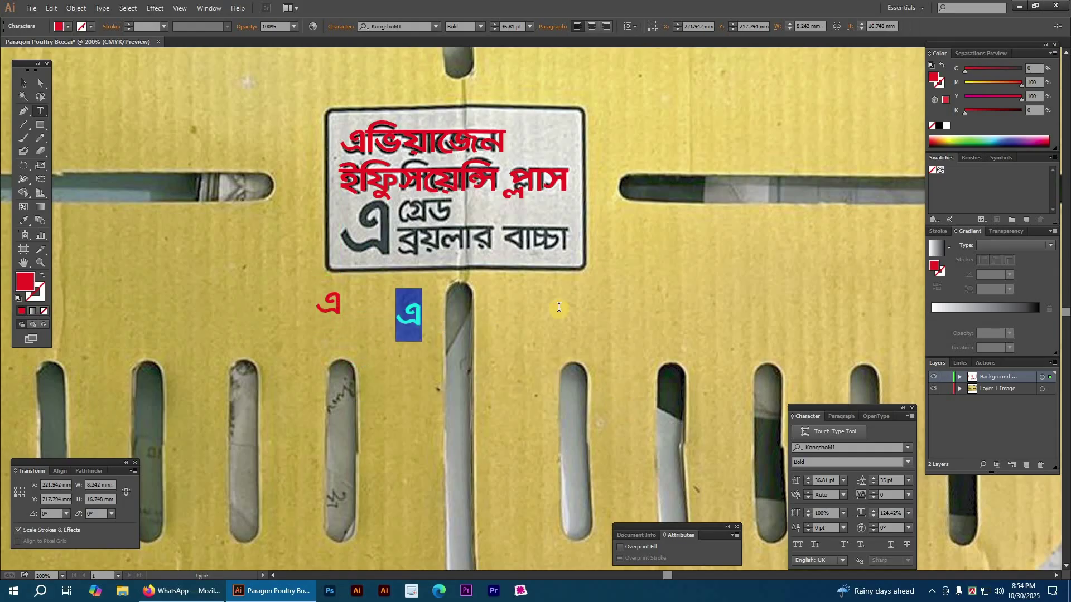
type("েড")
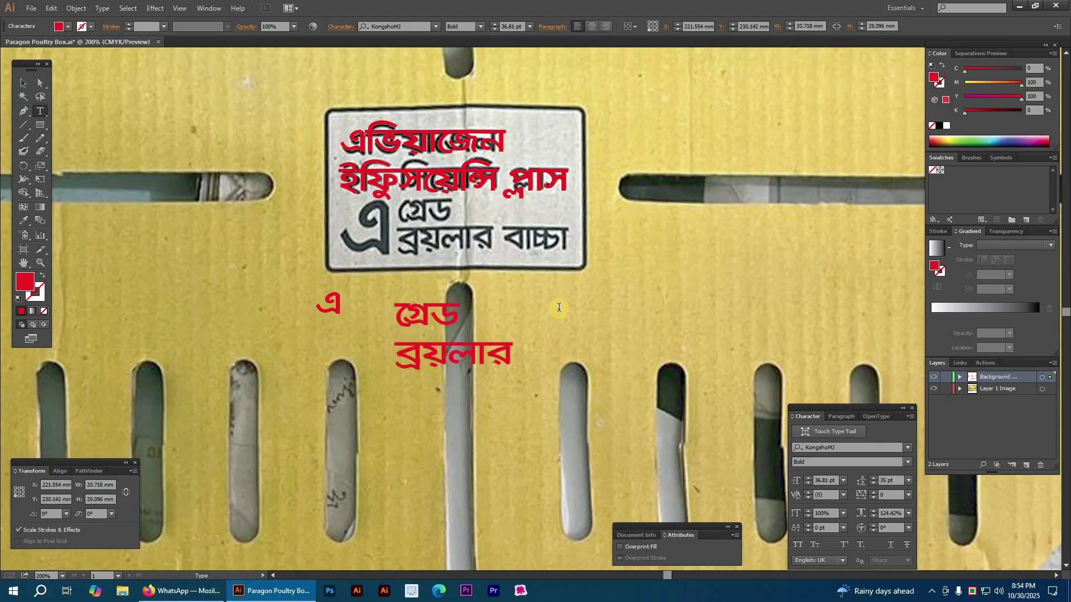
type("বাচ্চা")
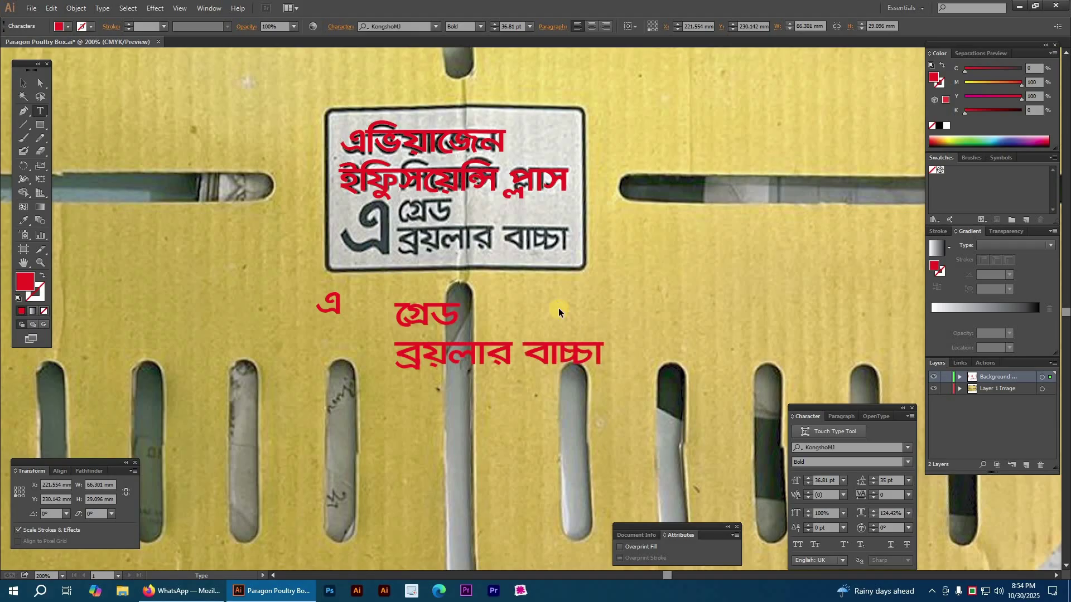
left_click(281, 221, "ctrl")
- Enlarge the "এ" and fit it over the large printed grade letter in the product box
left_click_drag(240, 175, 653, 440)
key("v")
left_click(305, 277)
left_click_drag(295, 248, 296, 192)
left_click_drag(332, 317, 398, 155)
left_click_drag(363, 248, 365, 280)
left_click_drag(415, 154, 421, 155)
left_click(408, 189, "ctrl+alt")
mouse_move(472, 209)
left_mouse_down()
mouse_move(424, 240)
mouse_move(451, 212)
left_mouse_up()
left_click(385, 268)
- Retype the opening vowel sign "ে" of "গ্রেড" in the two-line grade text
left_click_drag(529, 423, 330, 283)
key("t")
left_click_drag(348, 340, 313, 353)
type("ে")
key("BackSpace")
- Place the grade text beside the large "এ", narrow it to match the print and set its leading to 25 pt
left_click(379, 352, "ctrl")
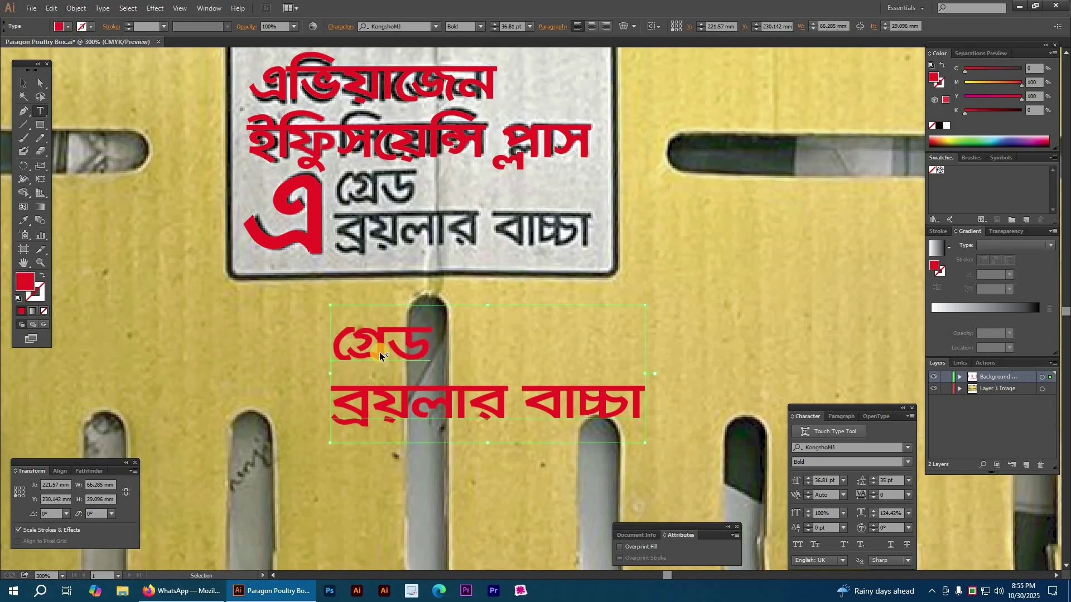
key("v")
left_click_drag(380, 353, 379, 205)
left_click_drag(658, 232, 584, 224)
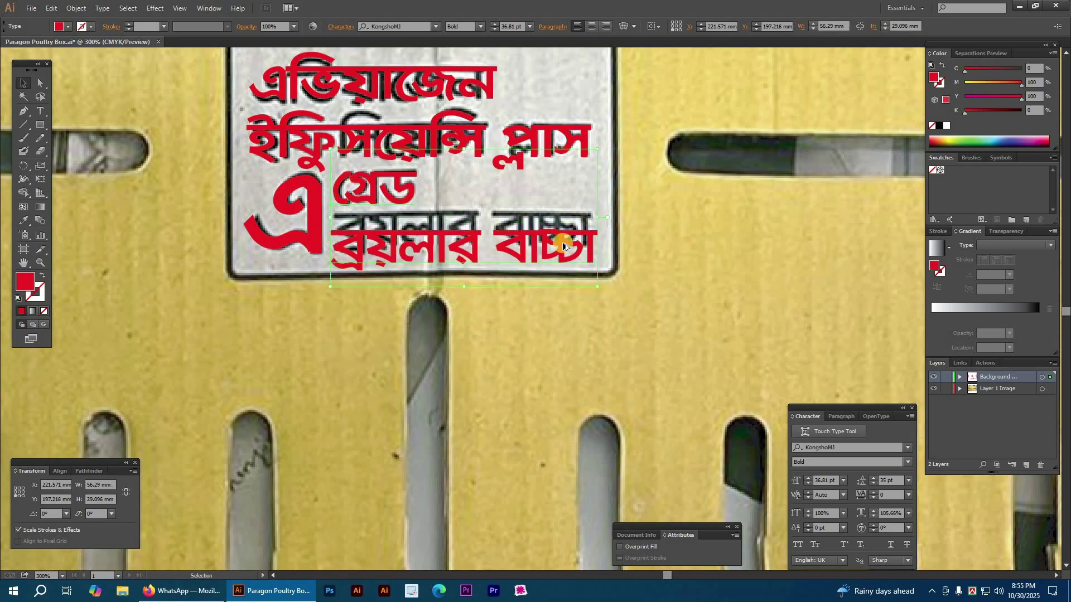
key("alt+Up")
key("alt+Up")
key("alt+Up")
key("alt+Up")
key("alt+Up")
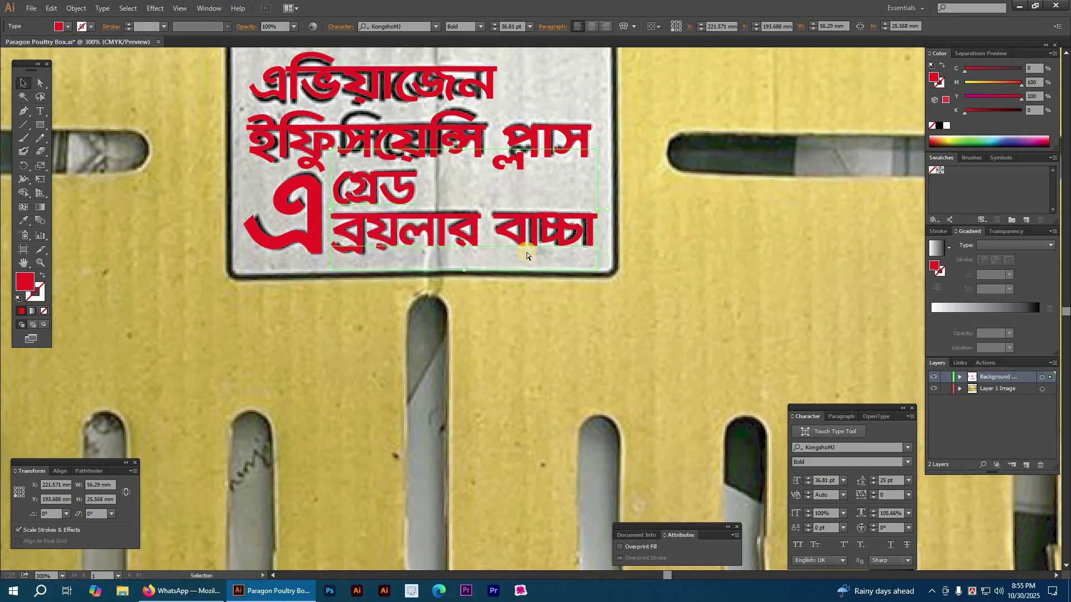
left_click(449, 370)
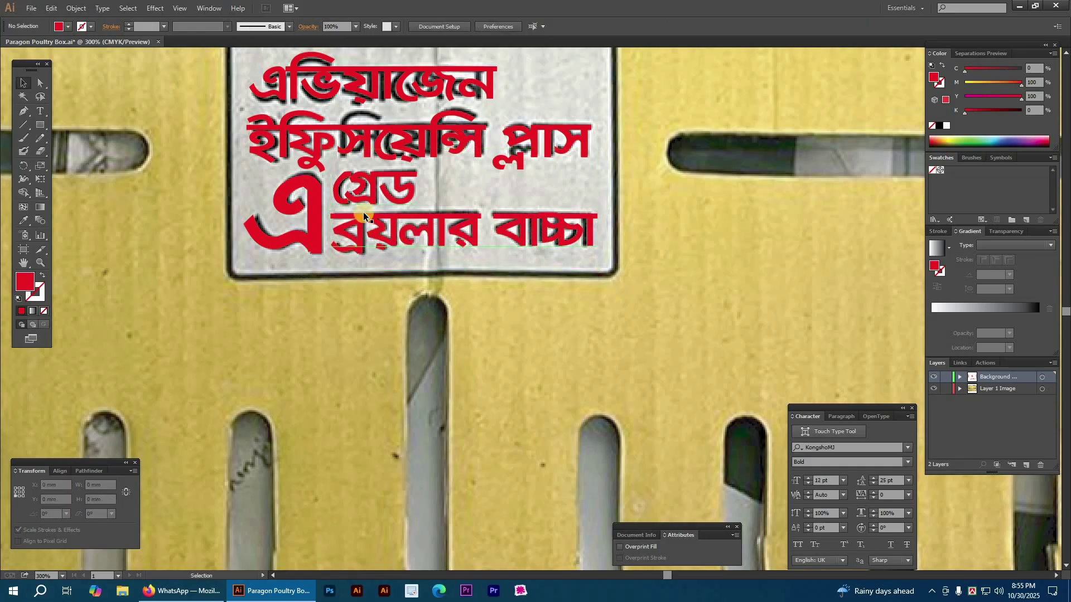
- Insert the missing "ি" before "স" in the second line of the central product text
double_click(341, 142)
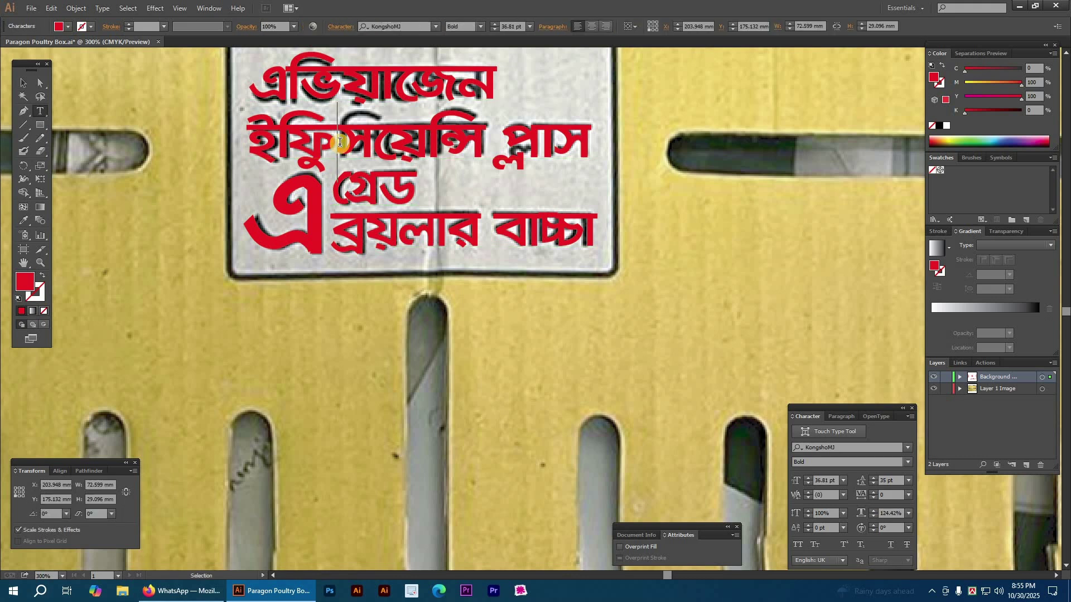
type("ি")
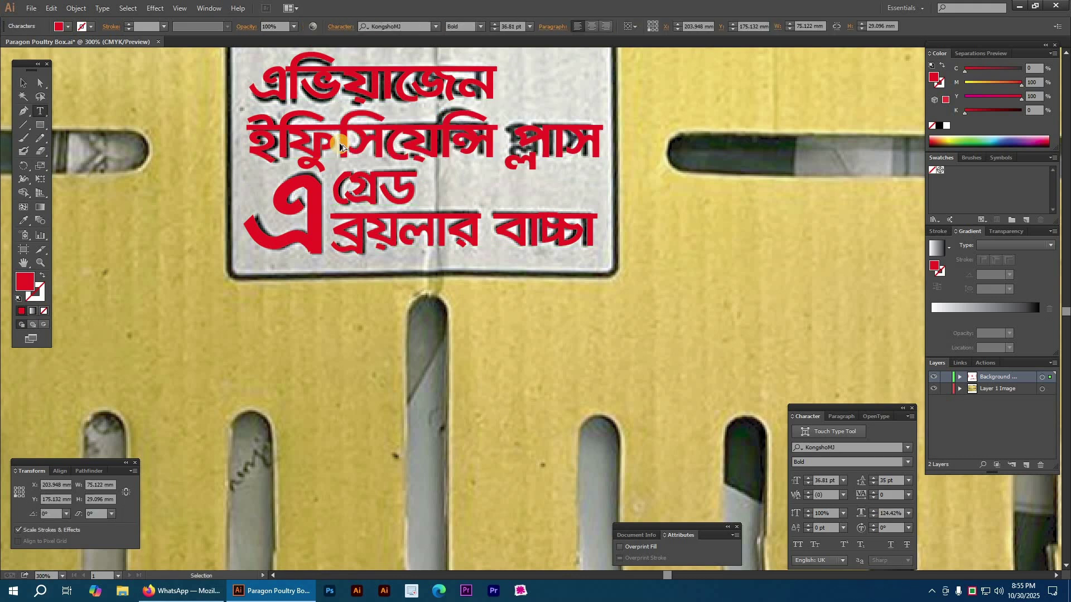
left_click(358, 281, "ctrl")
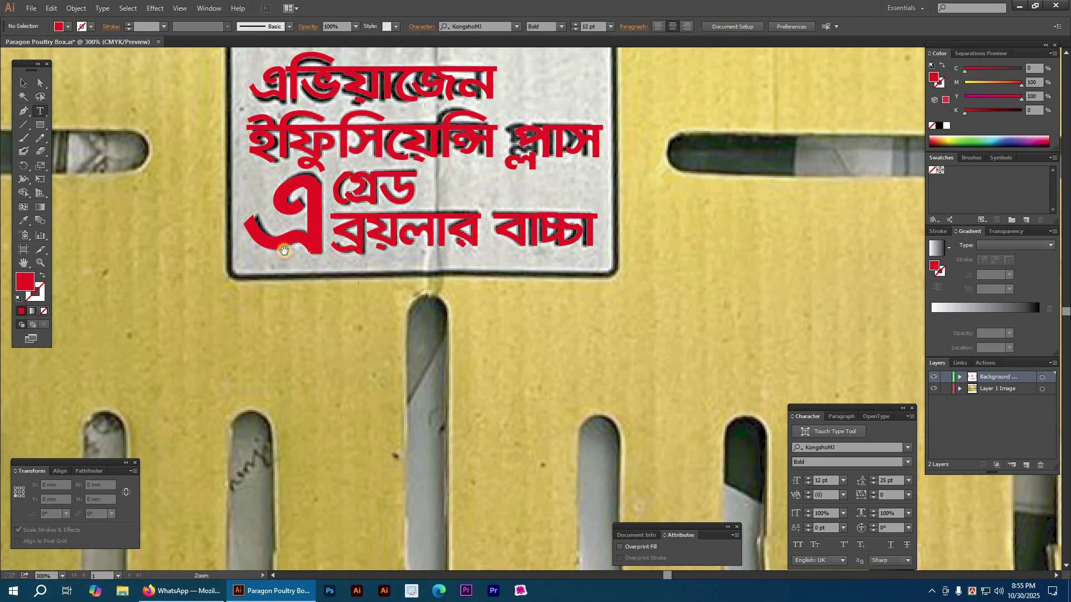
- Insert the missing "ি" before "স" in the vertical product line along the carton's left edge
key("ctrl+minus")
key("ctrl+minus")
left_click_drag(216, 228, 432, 263)
left_click_drag(142, 223, 357, 230)
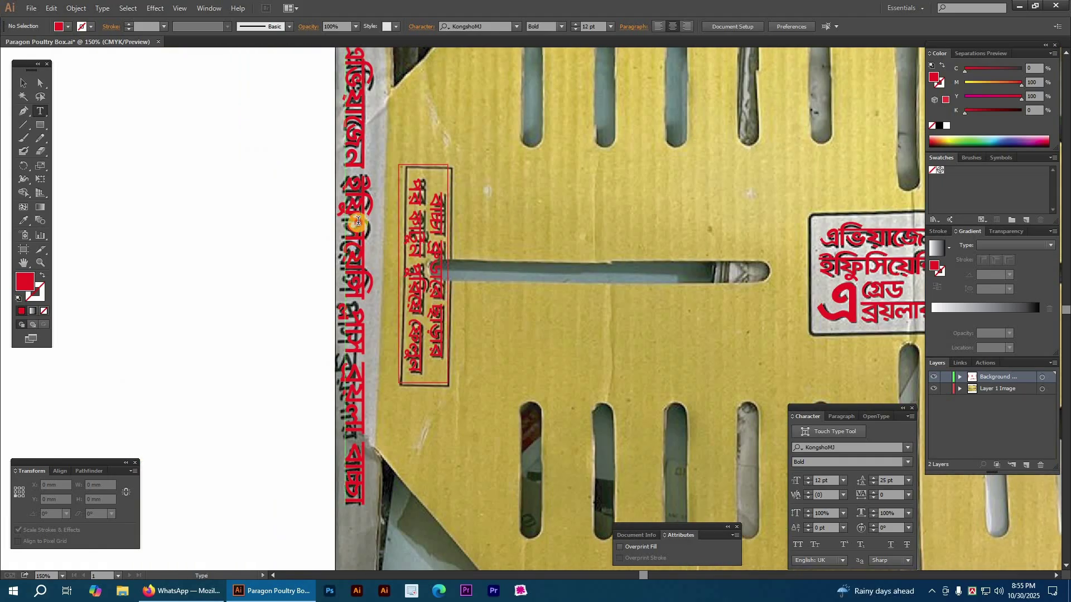
left_click(385, 219)
key("Escape")
key("ctrl+z")
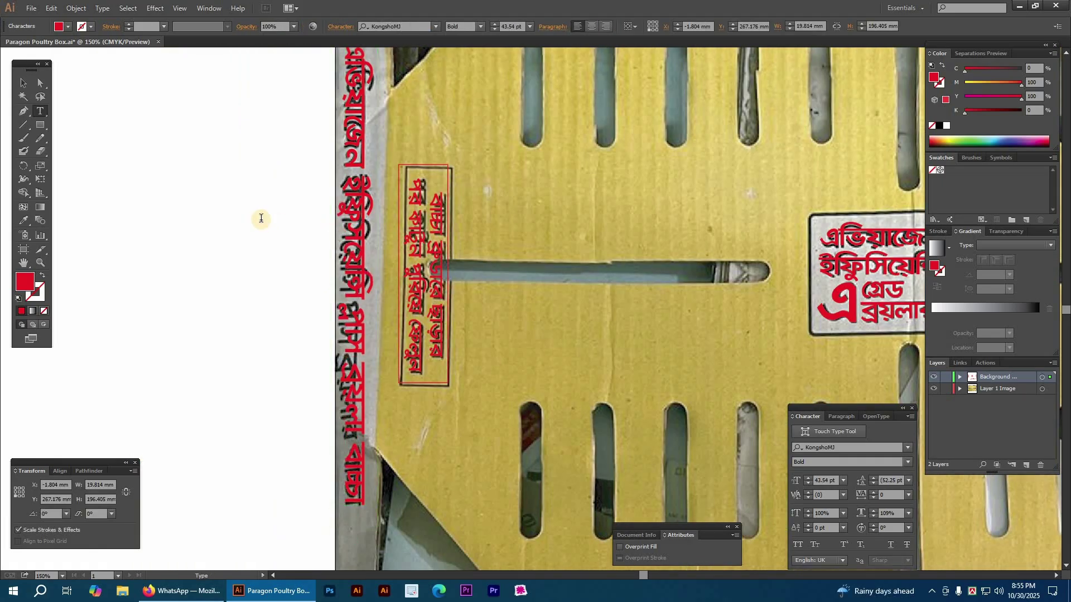
key("ctrl+z")
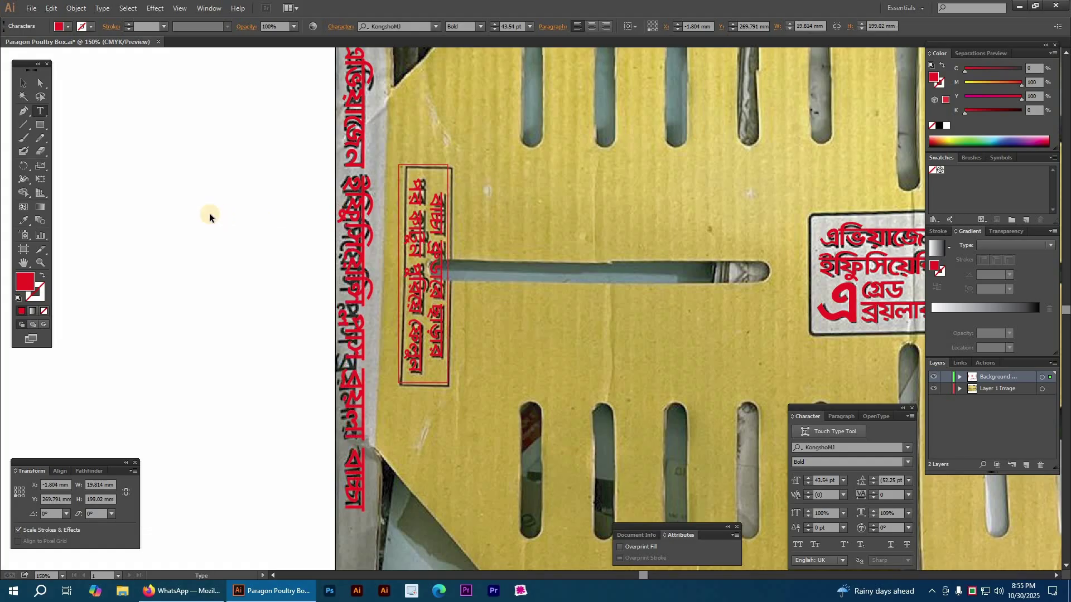
left_click(671, 290, "ctrl")
- Insert the missing "ি" before "স" in the vertical product line along the carton's right edge
key("ctrl+minus")
left_click_drag(602, 234, 3, 179)
left_click_drag(405, 160, 810, 430)
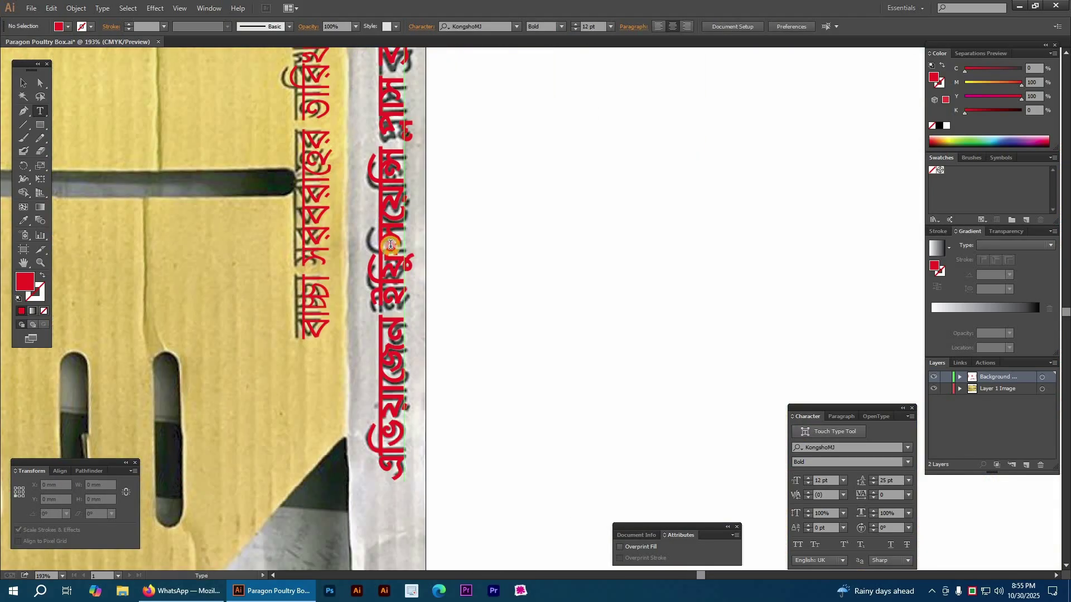
left_click(390, 244)
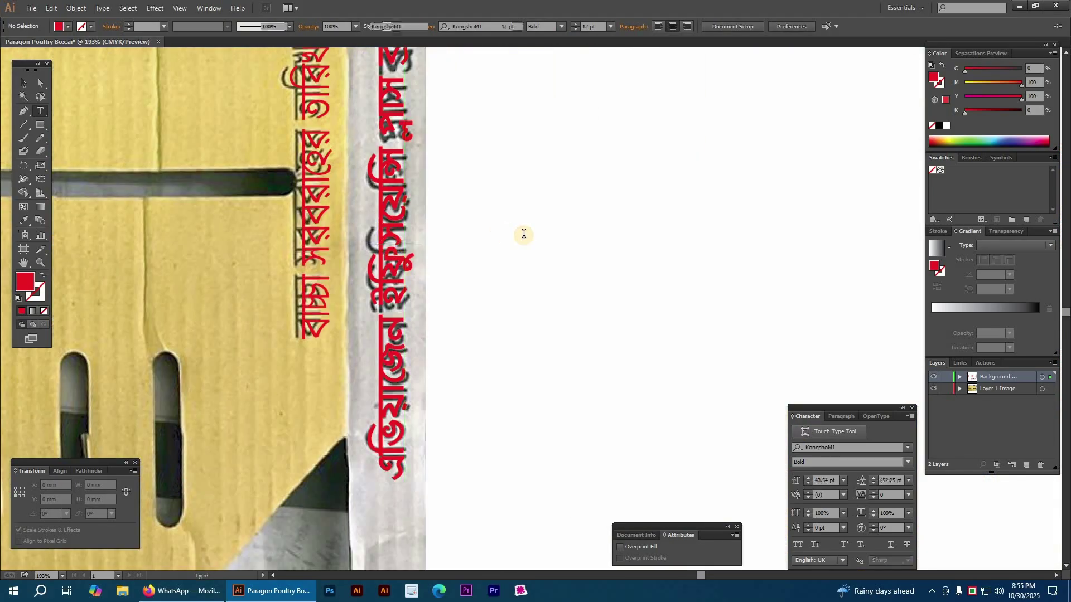
key("Escape")
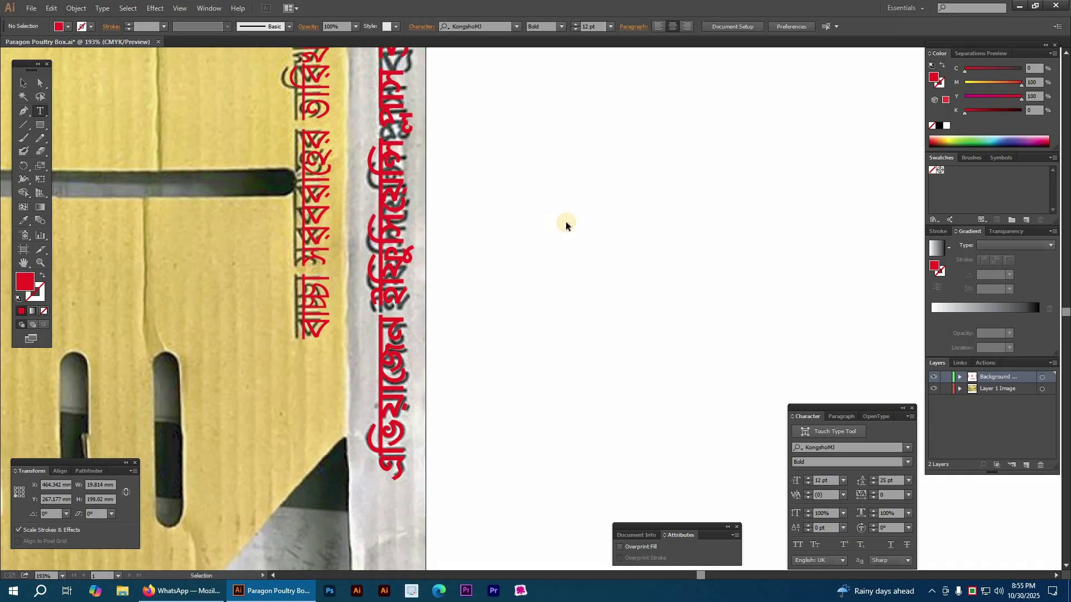
- Copy the logo, company name and divider from the carton's lower edge to above its top edge and rotate the copy 180 degrees
key("ctrl+minus")
key("ctrl+minus")
key("ctrl+minus")
key("ctrl+minus")
key("i")
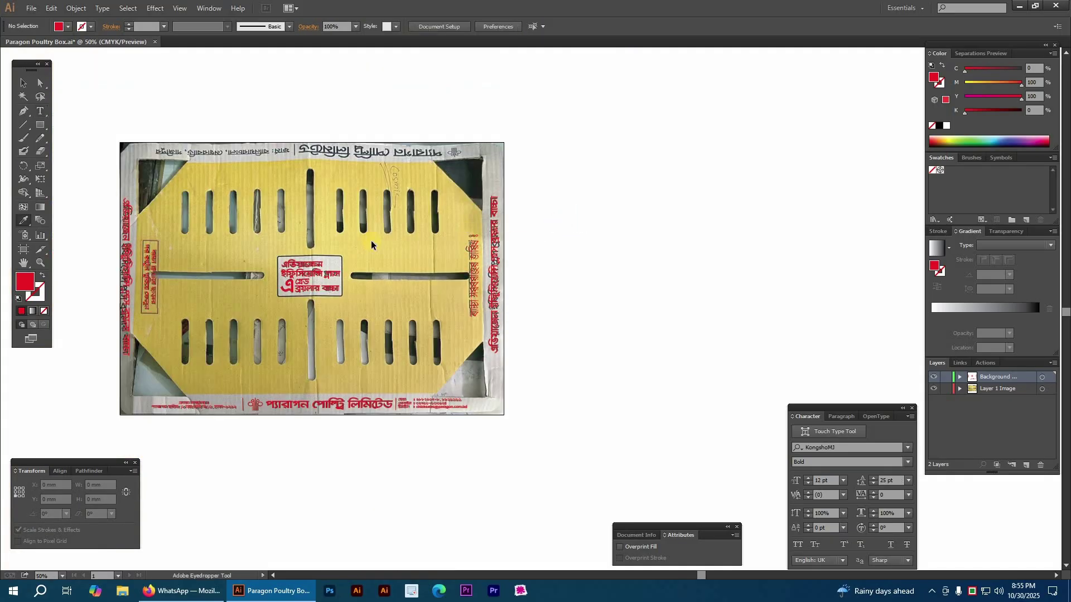
key("v")
scroll(158, 106, "up", 1)
left_click_drag(121, 133, 718, 499)
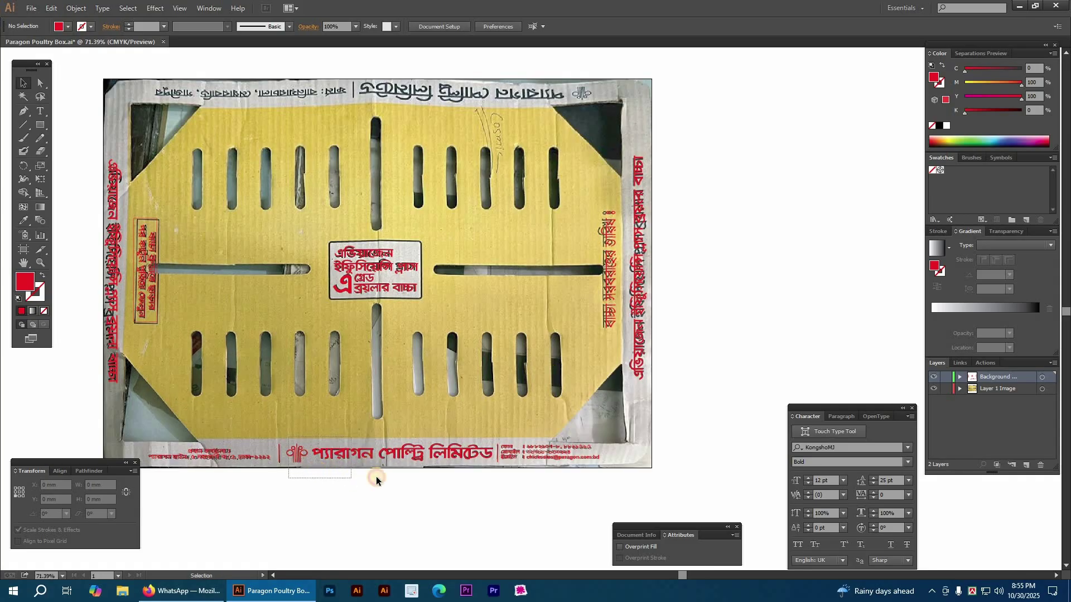
left_click_drag(376, 479, 377, 474)
scroll(435, 496, "up", 2)
left_click_drag(457, 313, 509, 109)
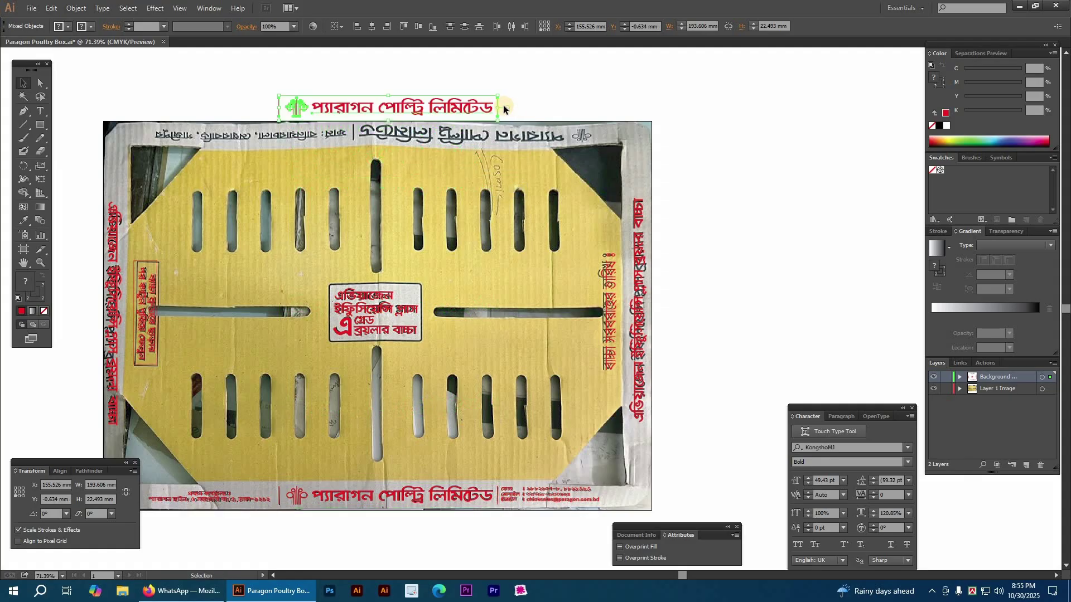
left_click_drag(280, 100, 279, 99)
- Move the rotated company header onto the printed top strip and delete the extra divider line beyond the logo
key("ctrl+space")
left_click_drag(263, 91, 748, 232)
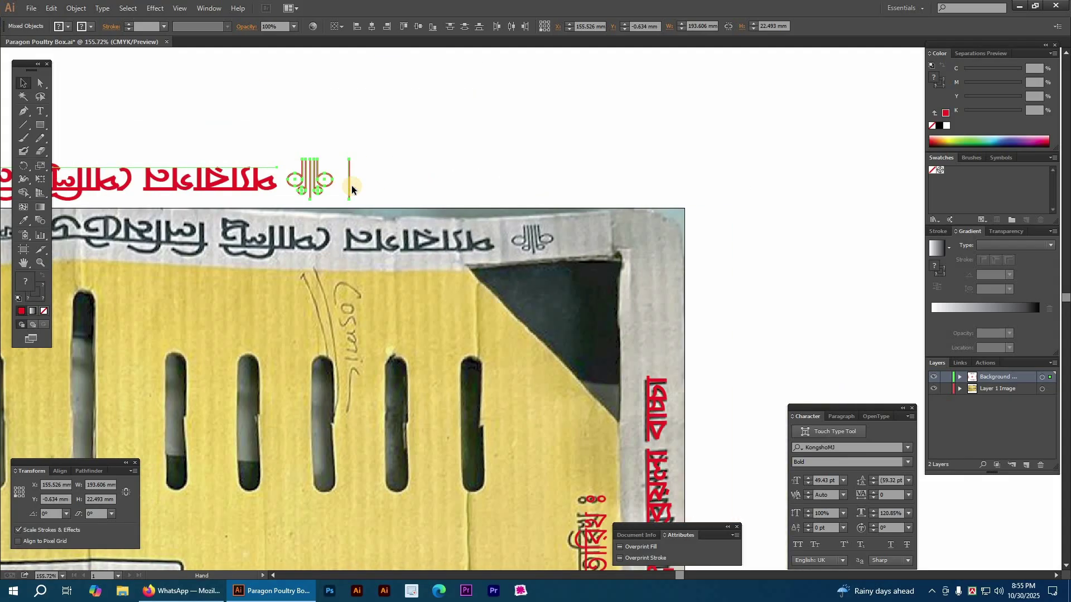
mouse_move(313, 174)
left_mouse_down()
mouse_move(489, 248)
mouse_move(529, 244)
left_mouse_up()
left_click(577, 206)
key("a")
left_click_drag(553, 201, 596, 242)
key("Delete")
key("Delete")
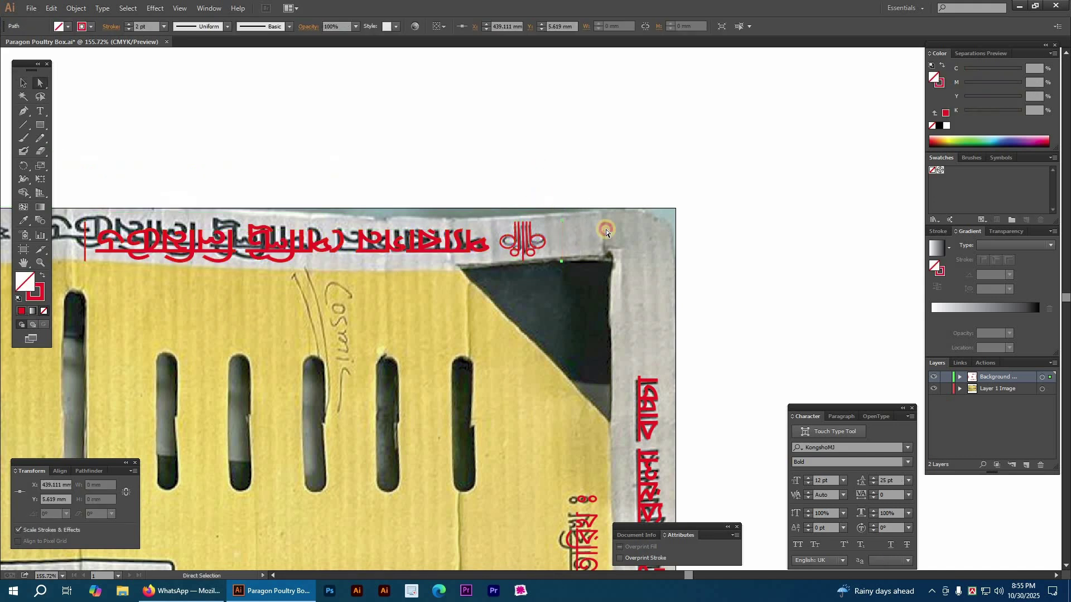
- Widen the inverted company name together with its divider until the divider lines up with the printed one
key("space")
left_click_drag(428, 271, 818, 244)
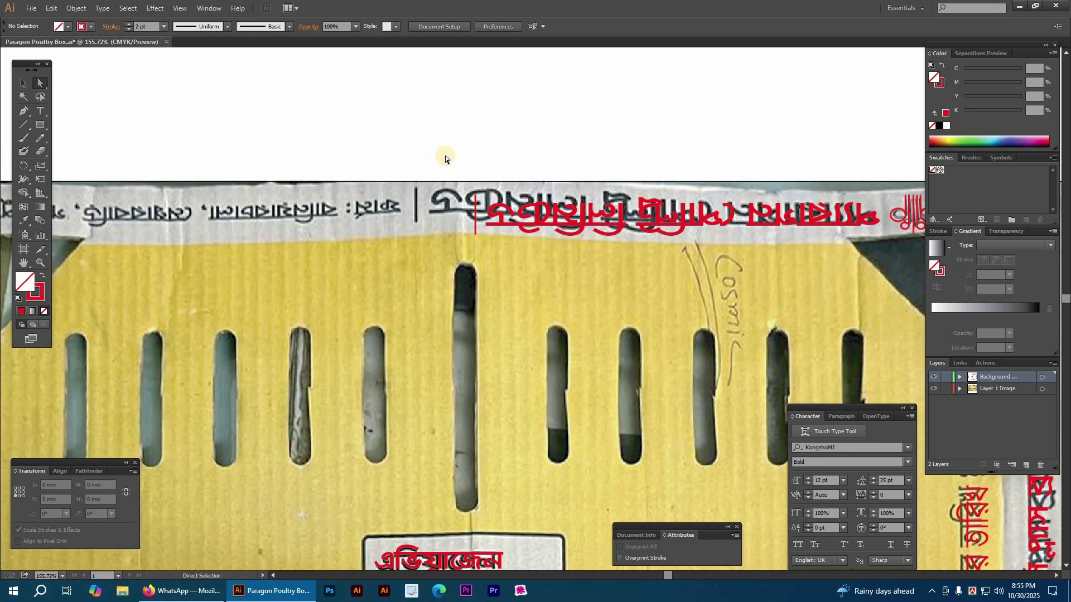
left_click_drag(602, 294, 458, 169)
key("v")
left_click_drag(475, 216, 412, 129)
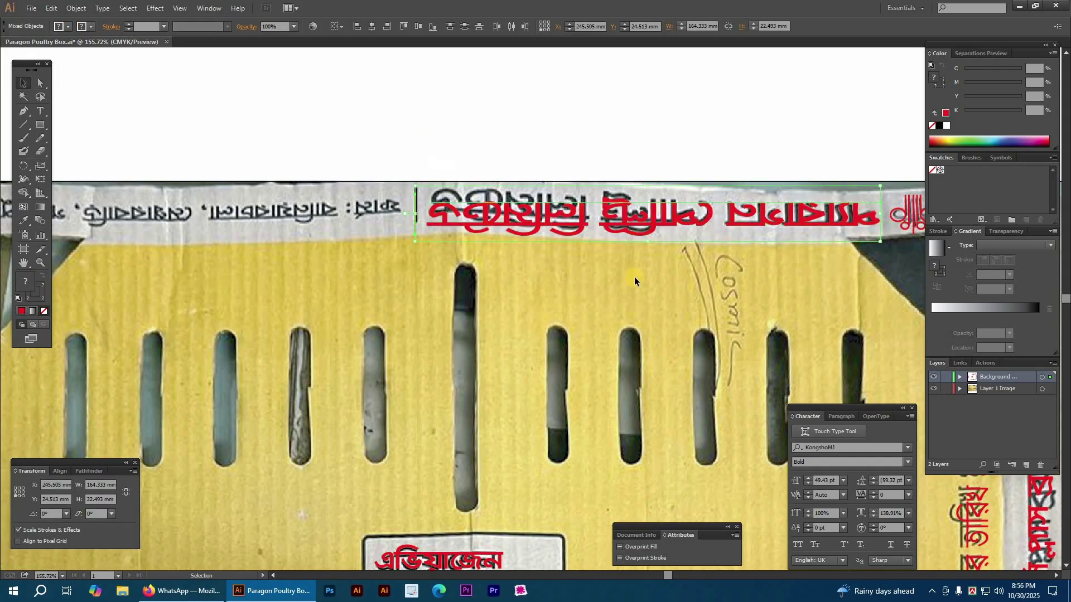
left_click(644, 298)
- Copy the company name upright above the carton's top-left area and retype it as the farm address printed on the top strip
key("Tab")
left_click_drag(545, 272, 596, 322)
left_click_drag(275, 131, 370, 149)
left_click_drag(205, 102, 433, 176)
left_click(411, 136)
double_click(442, 141)
key("ctrl+a")
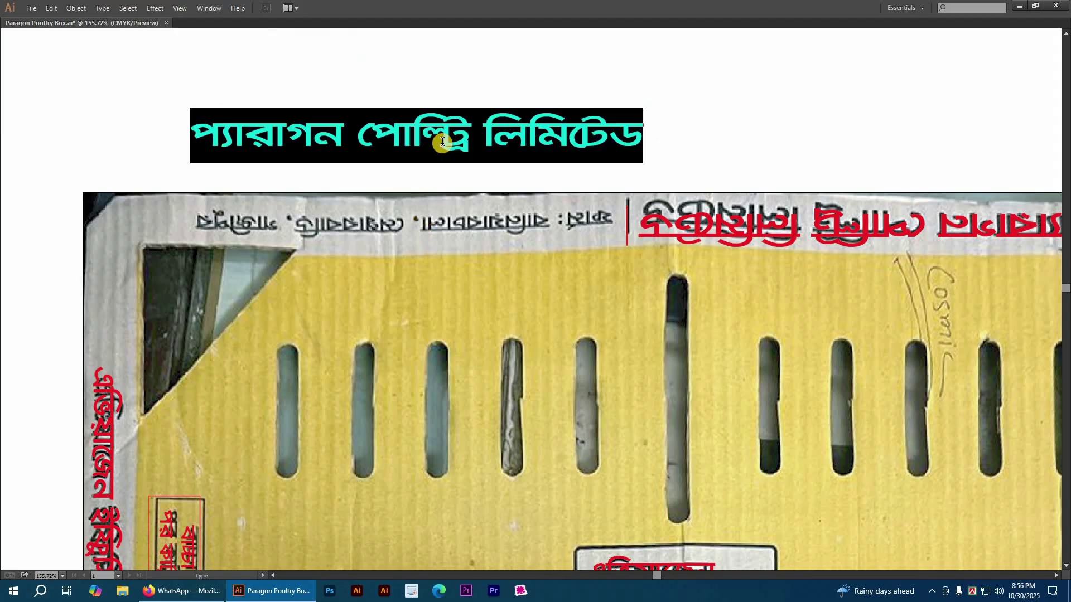
type("ফার্ম:")
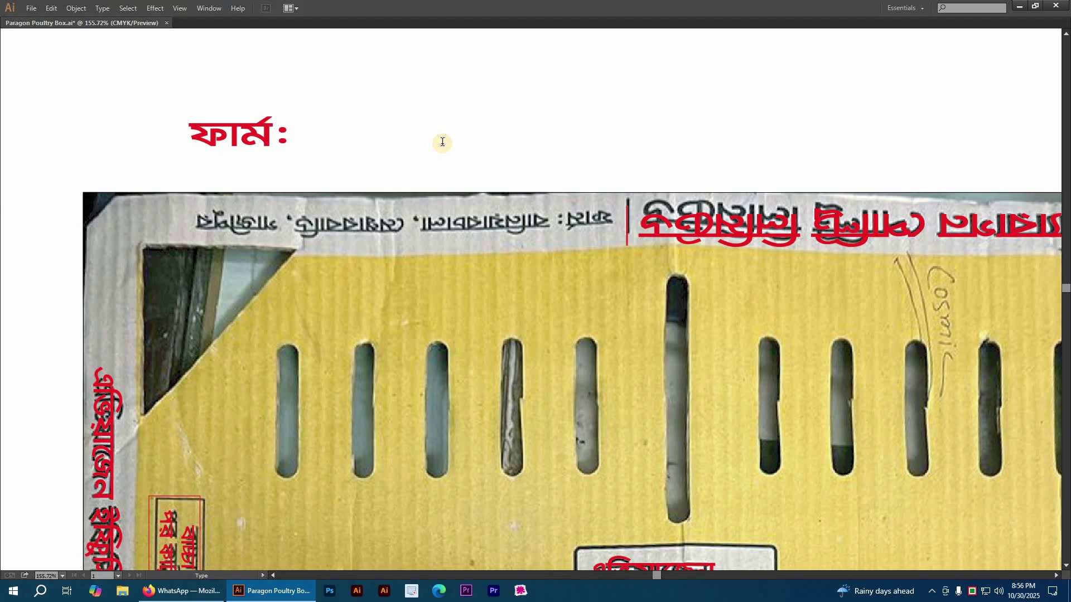
type("ঃ বানি")
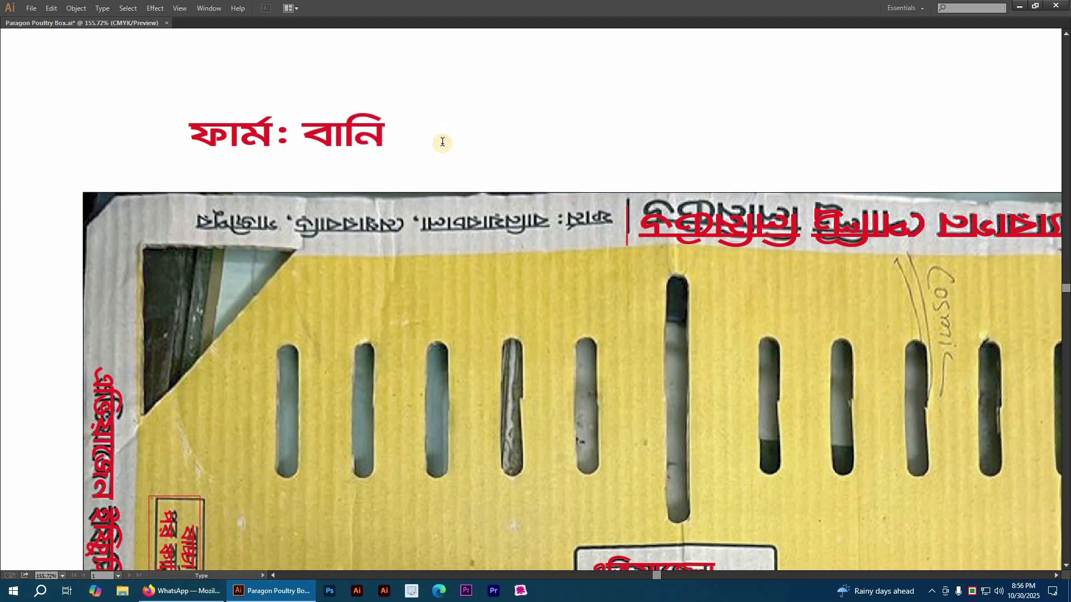
type("য়ারচালা")
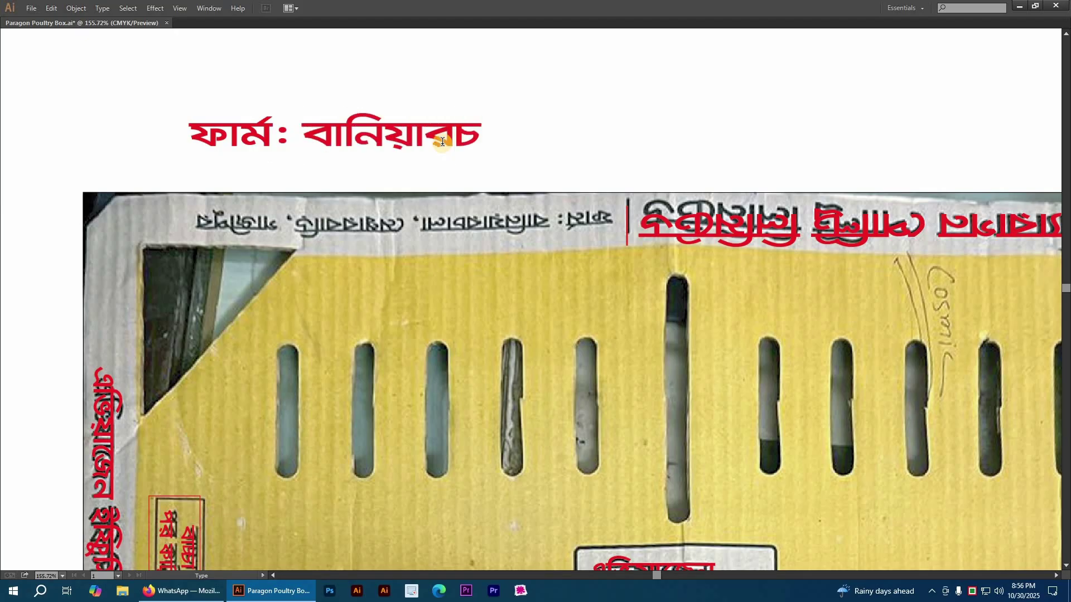
type(", েমম্বারবাি")
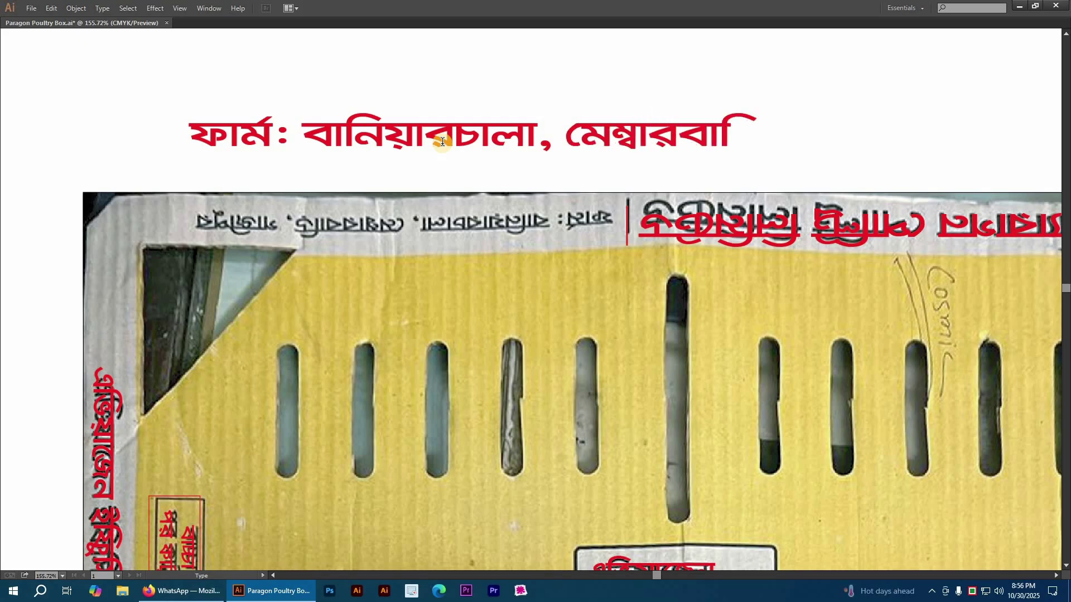
type("ড়")
type(", গাজী")
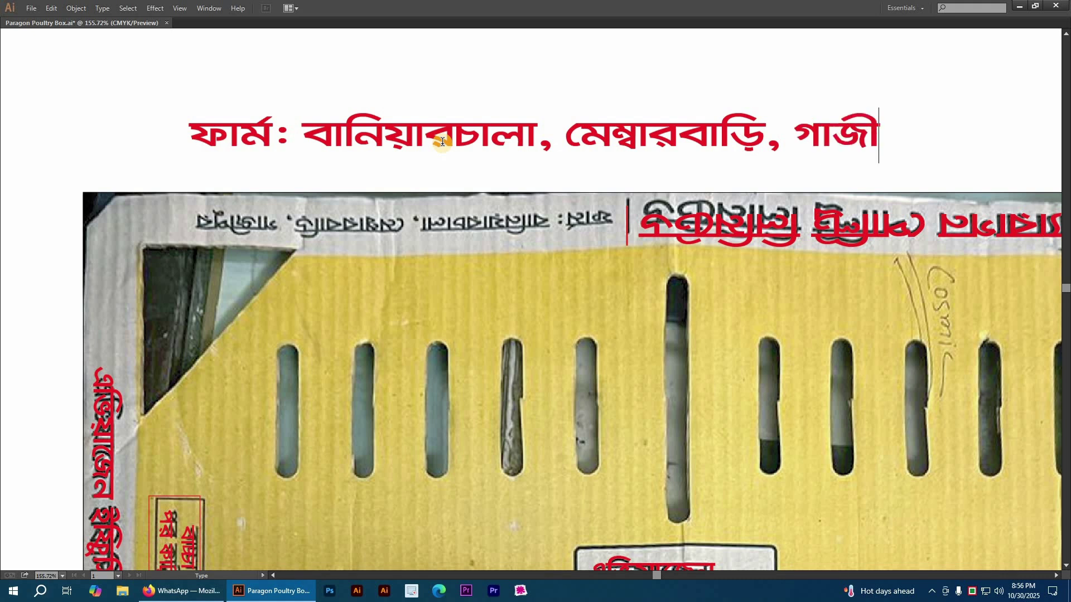
type("পুর")
key("Escape")
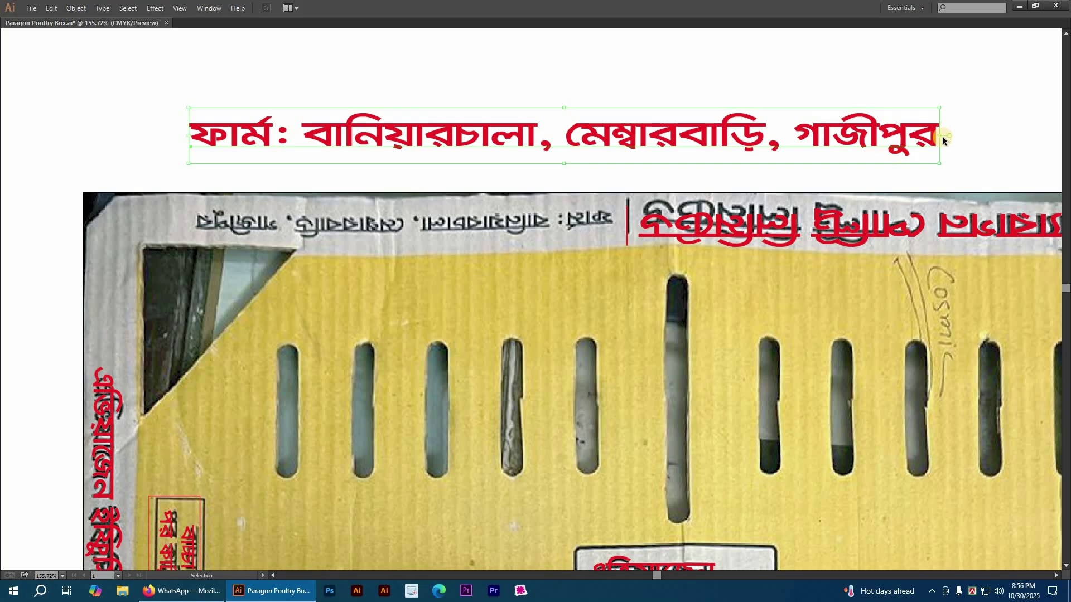
- Shrink the farm address line, rotate it upside down and fit it over the printed address on the top strip
left_click_drag(945, 135, 361, 141)
left_click_drag(652, 145, 500, 224)
scroll(212, 226, "down", 1)
left_click_drag(207, 205, 186, 204)
left_click_drag(407, 220, 407, 223)
left_click(464, 121)
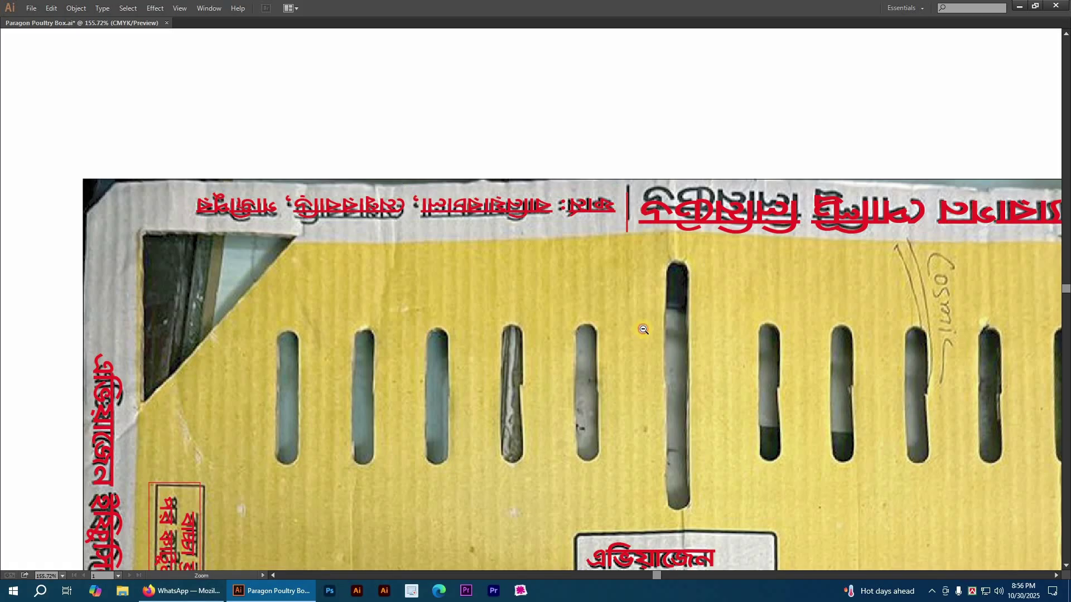
left_click(641, 333, "ctrl+alt")
left_click(642, 333, "ctrl+alt")
left_click(641, 333, "ctrl+alt")
left_click_drag(646, 299, 621, 233)
left_click_drag(187, 122, 871, 448)
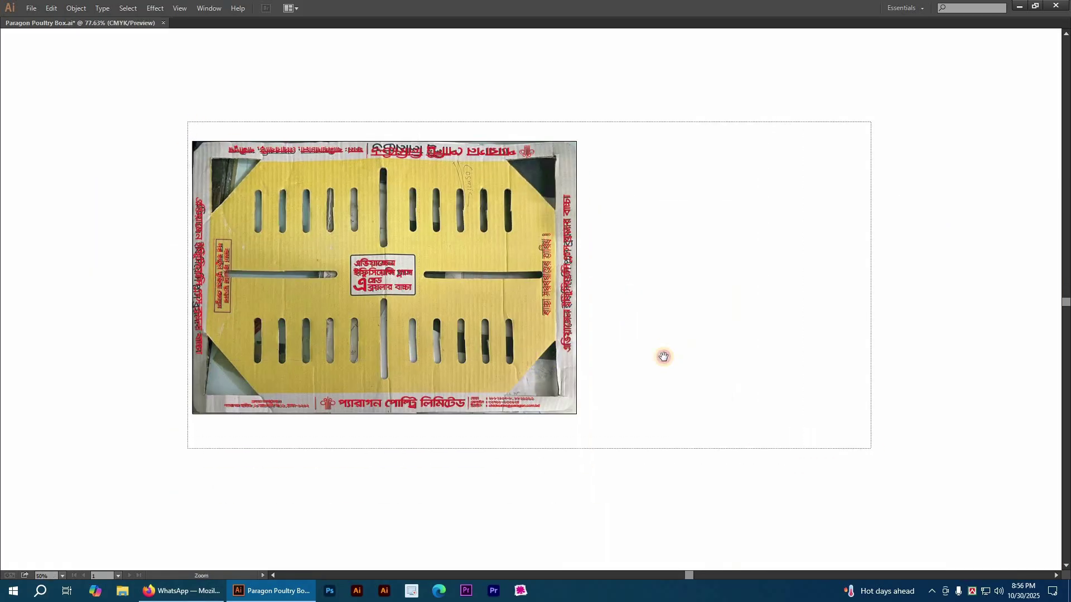
- Save the document and draw a rounded rectangle about 85 × 53 mm around the printed border of the carton's centre label
left_click_drag(462, 314, 650, 302)
key("ctrl+s")
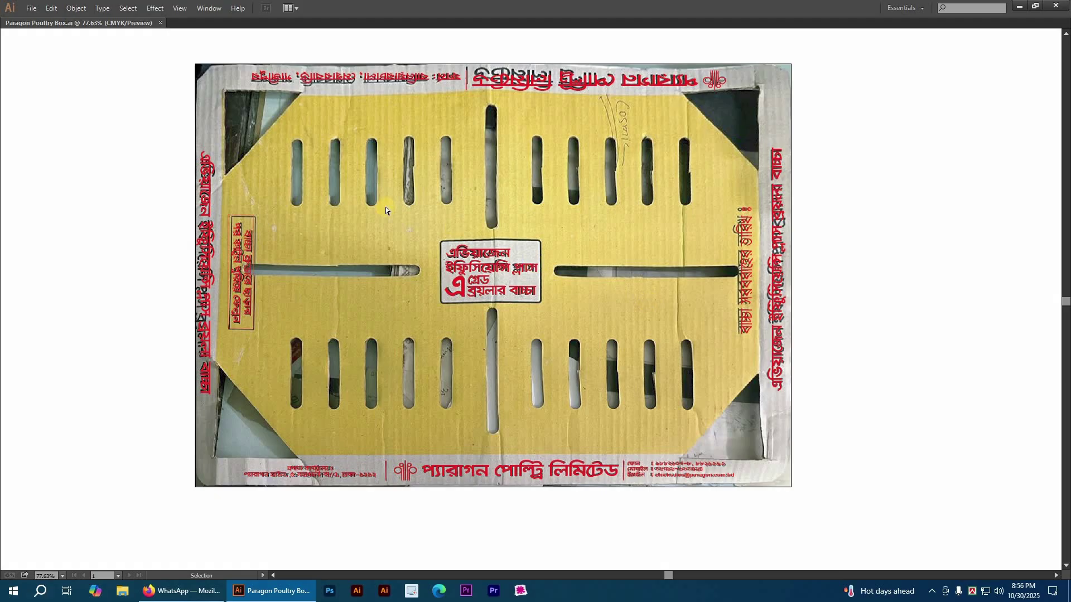
left_click_drag(728, 390, 364, 207)
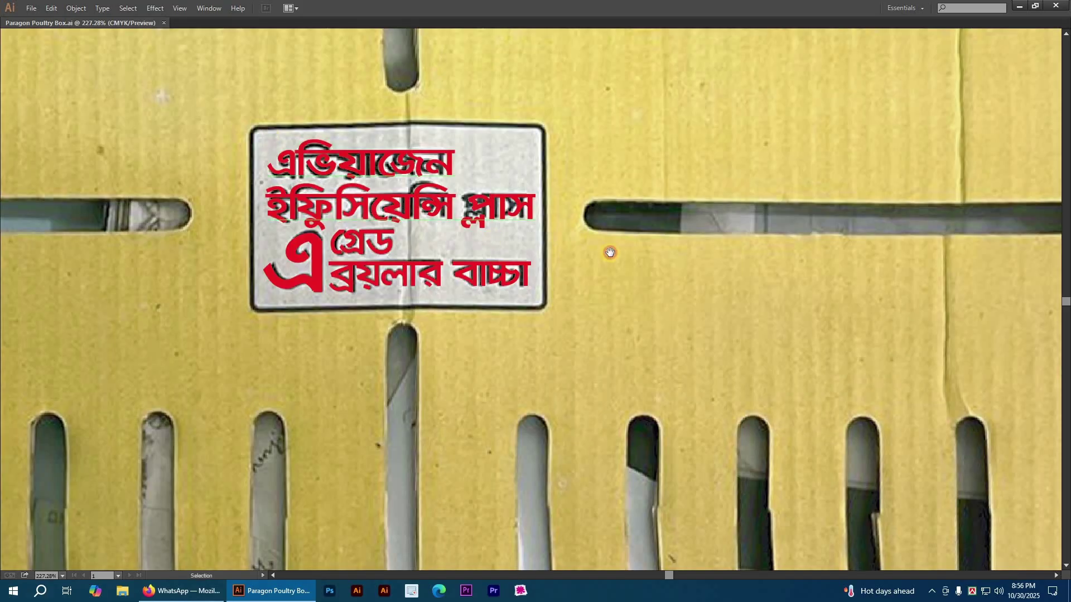
left_click_drag(608, 252, 646, 268)
key("Tab")
left_click_drag(340, 189, 350, 184)
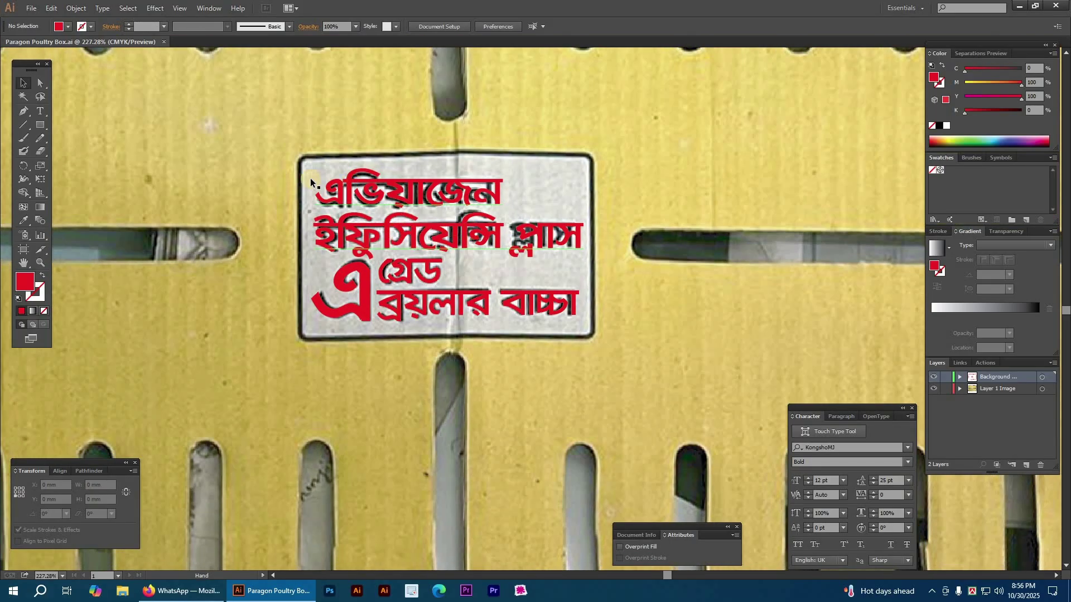
left_click(42, 127)
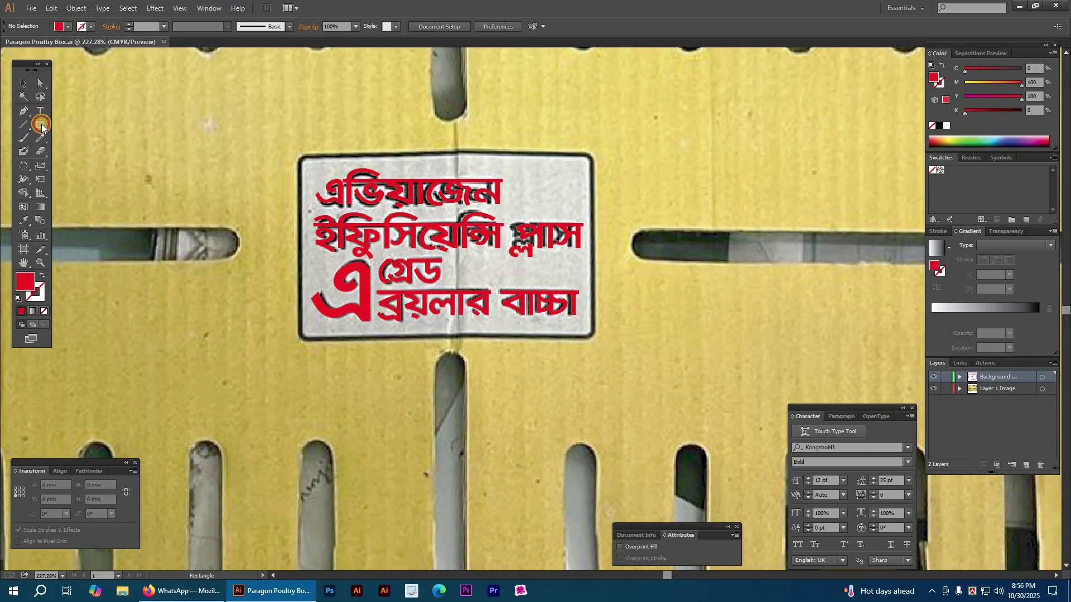
left_click_drag(41, 127, 110, 138)
left_click_drag(299, 155, 599, 343)
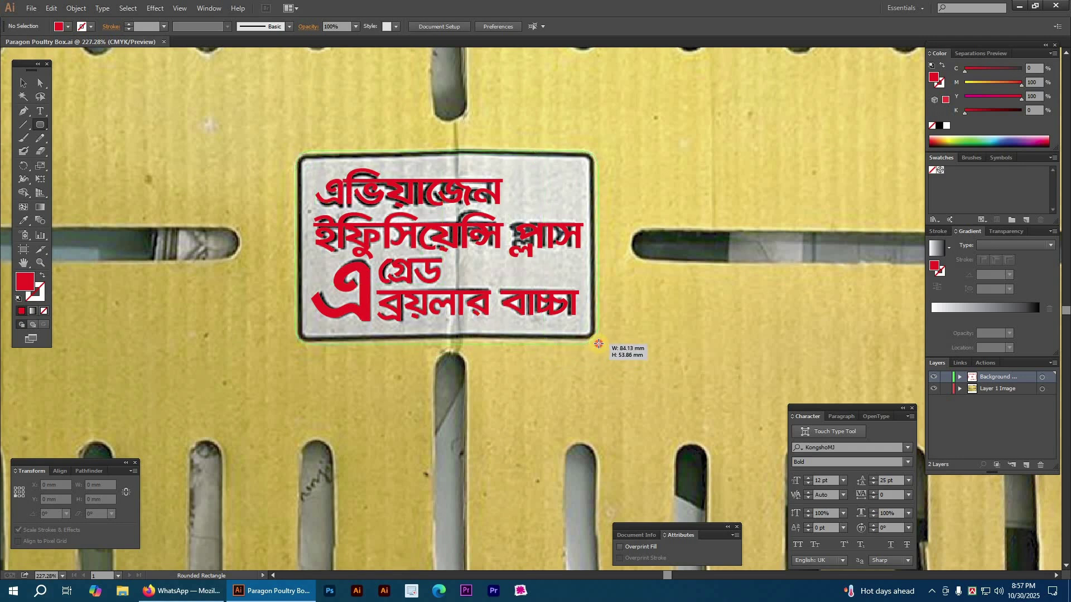
left_click_drag(598, 344, 597, 338)
- Turn the label rectangle into an unfilled red outline and set its stroke weight to 4 pt
key("shift+x")
key("v")
key("ctrl+shift+a")
left_click(361, 278)
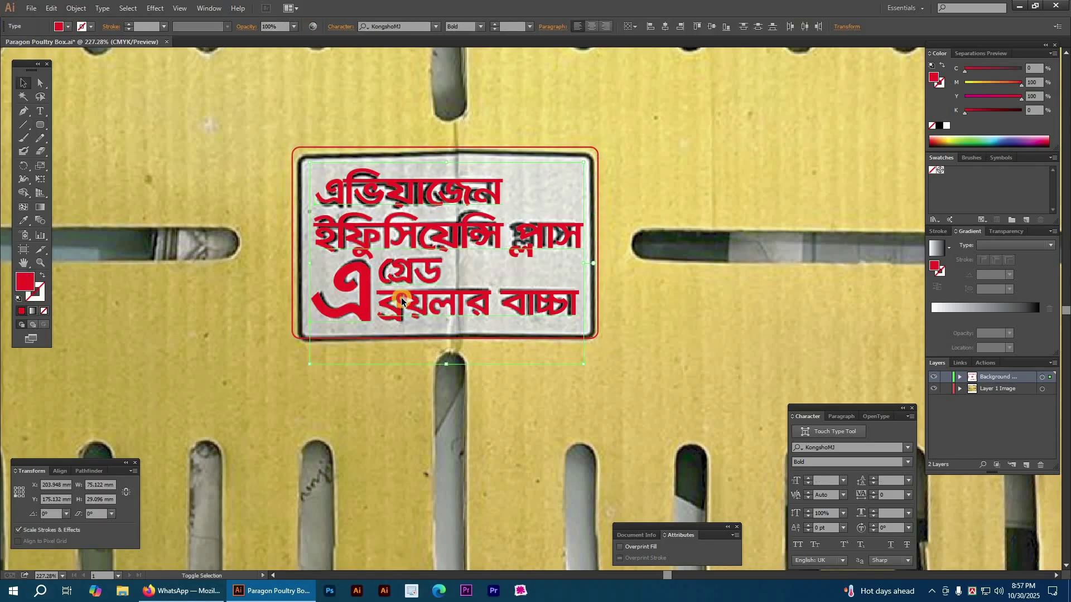
left_click_drag(283, 134, 299, 153)
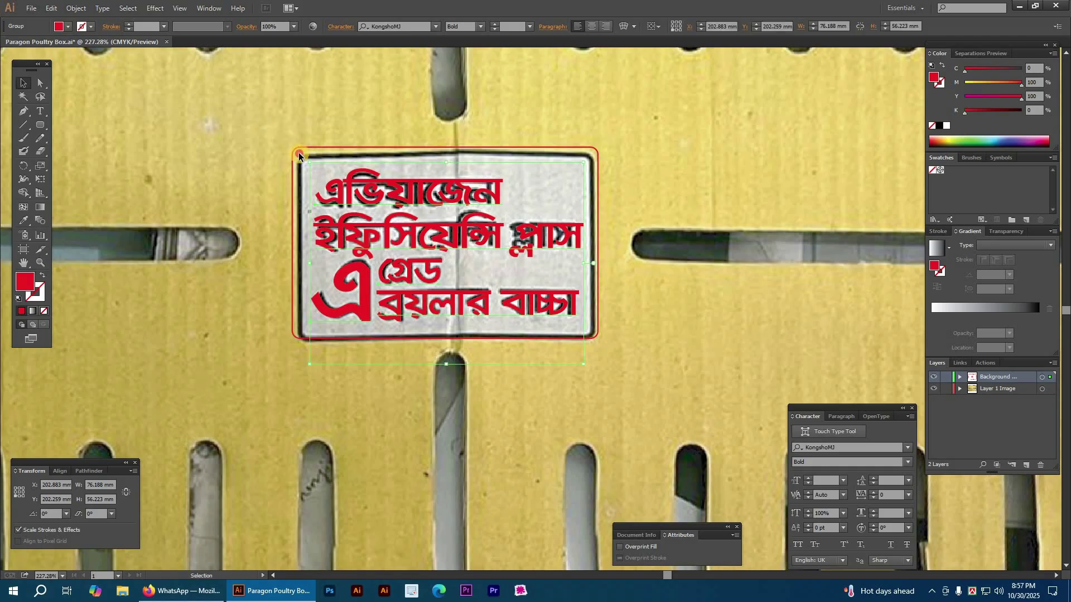
left_click(941, 232)
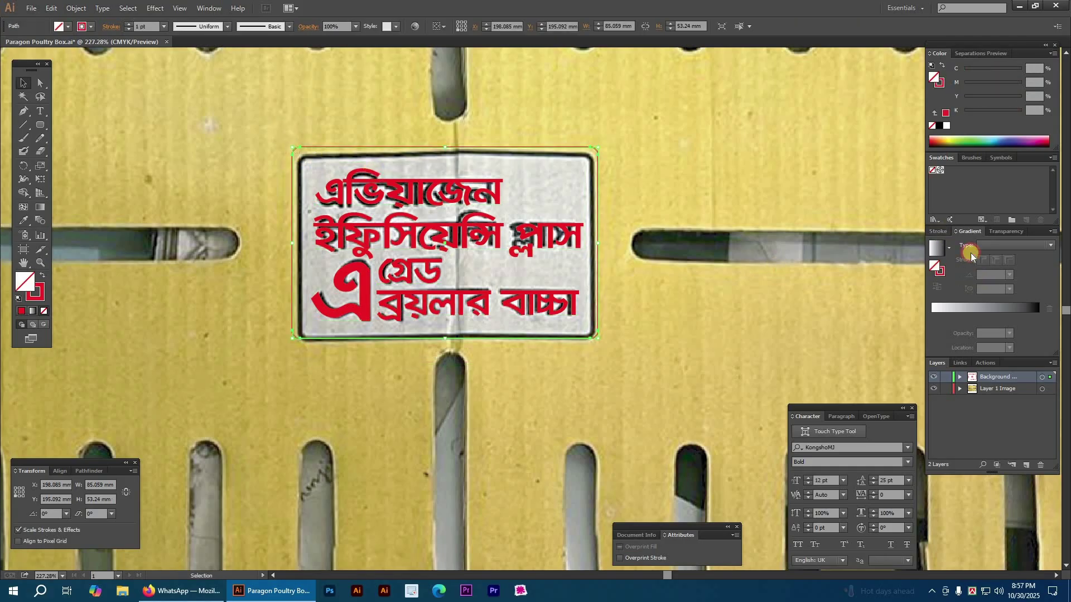
left_click(967, 242)
left_click(967, 242)
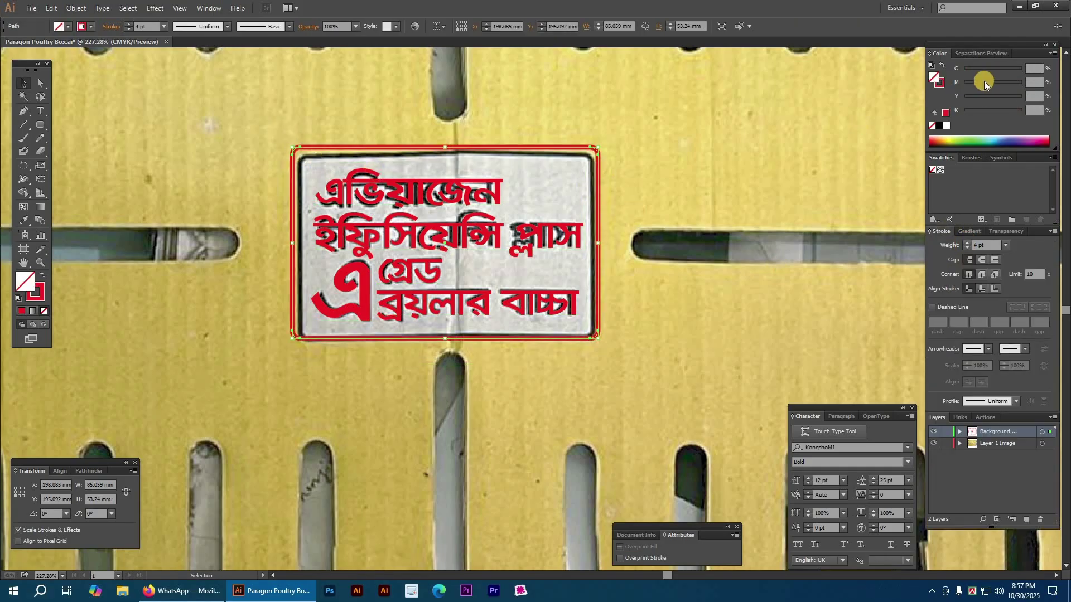
- Fill the label frame with white and send it behind the red Bangla label text
left_click(946, 127)
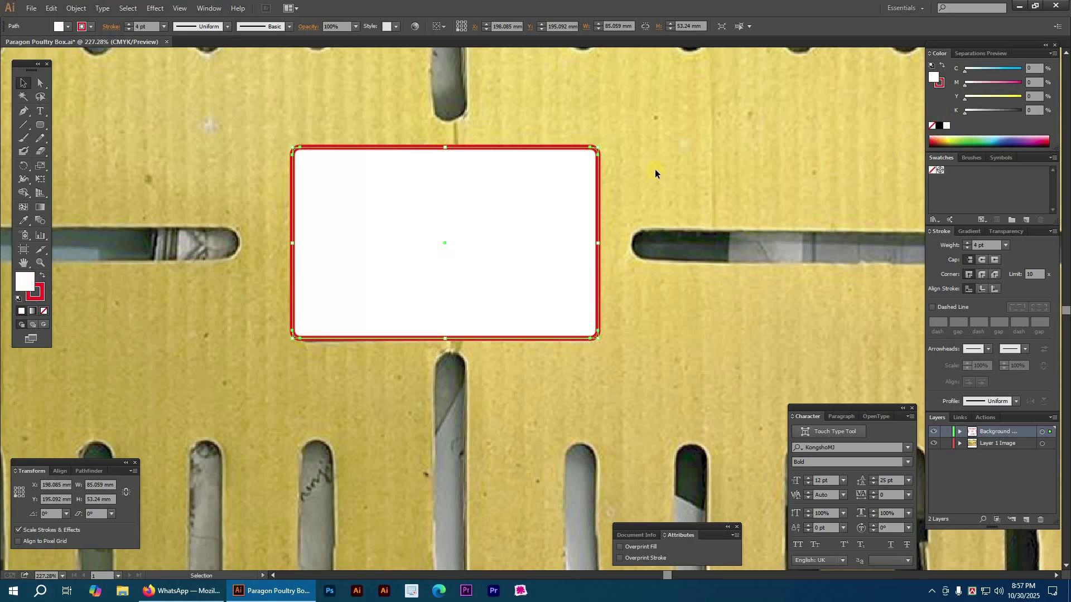
key("a")
key("ctrl+[")
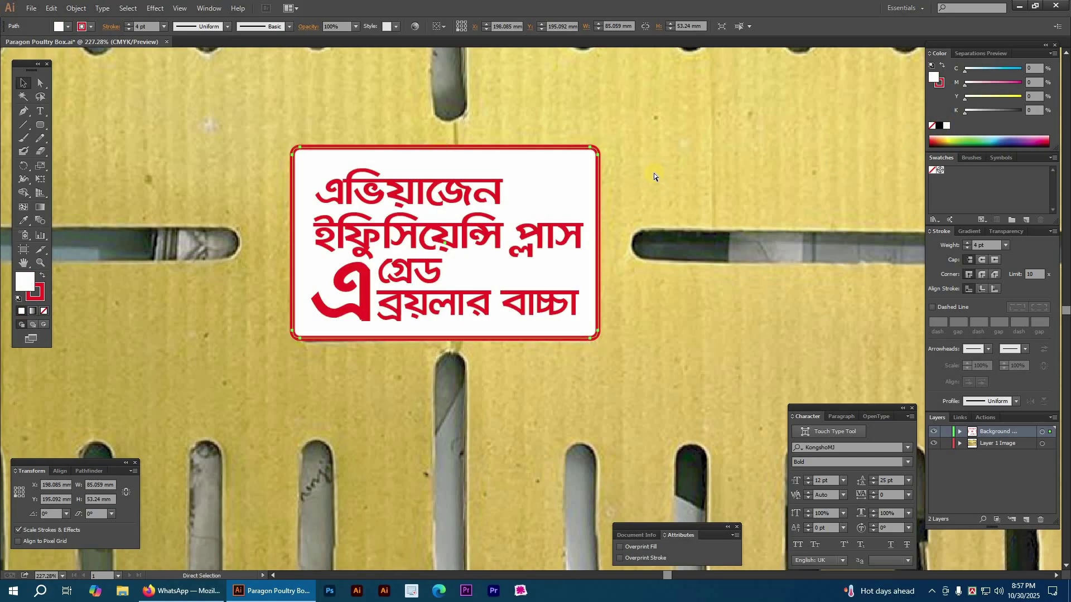
left_click(653, 176)
- Group the white label frame with its Bangla text lines and lock the group
key("v")
left_click_drag(269, 158, 667, 349)
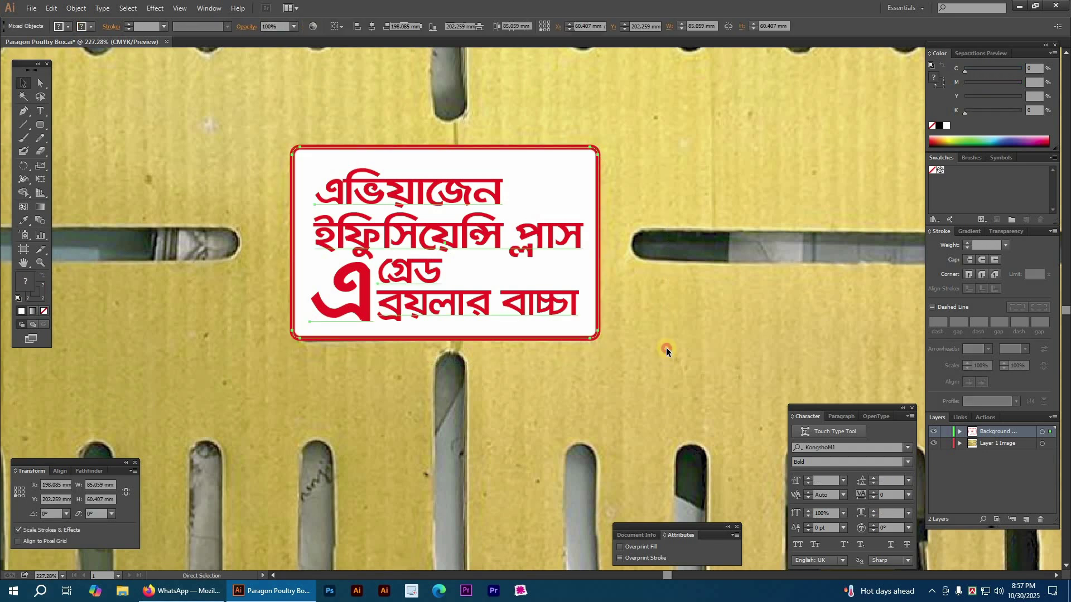
key("ctrl+g")
key("ctrl+2")
key("ctrl+minus")
key("ctrl+minus")
key("ctrl+minus")
key("ctrl+minus")
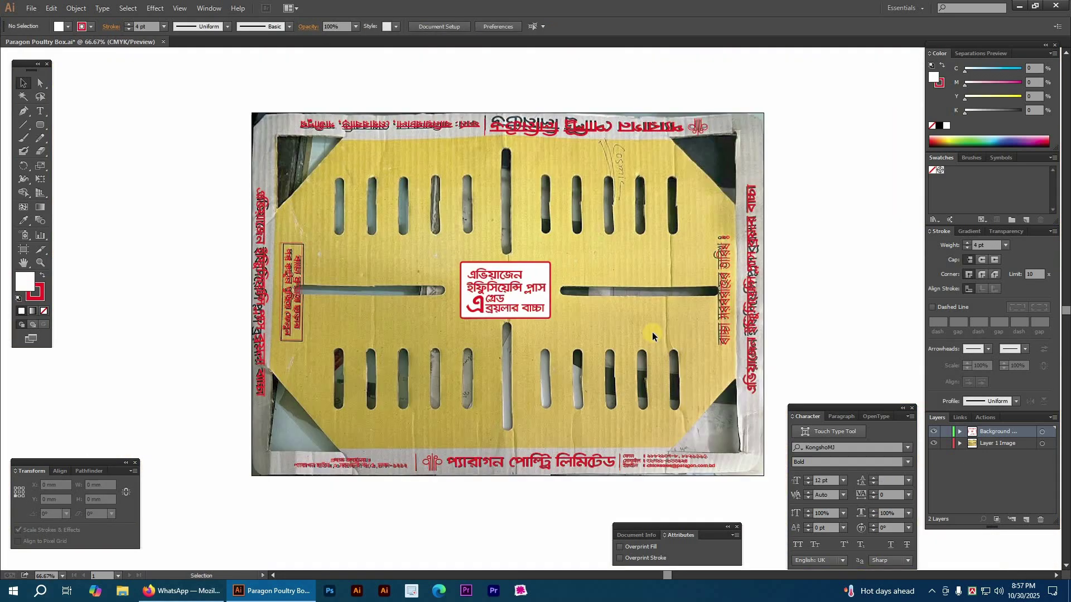
left_click_drag(653, 271, 586, 244)
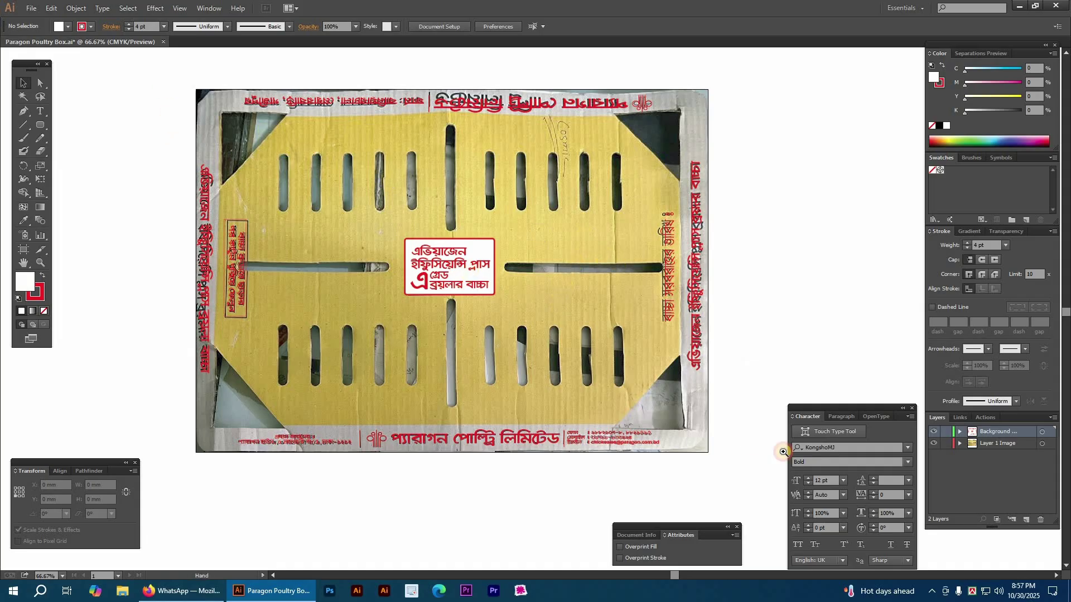
key("Tab")
key("ctrl+0")
left_click_drag(316, 196, 336, 227)
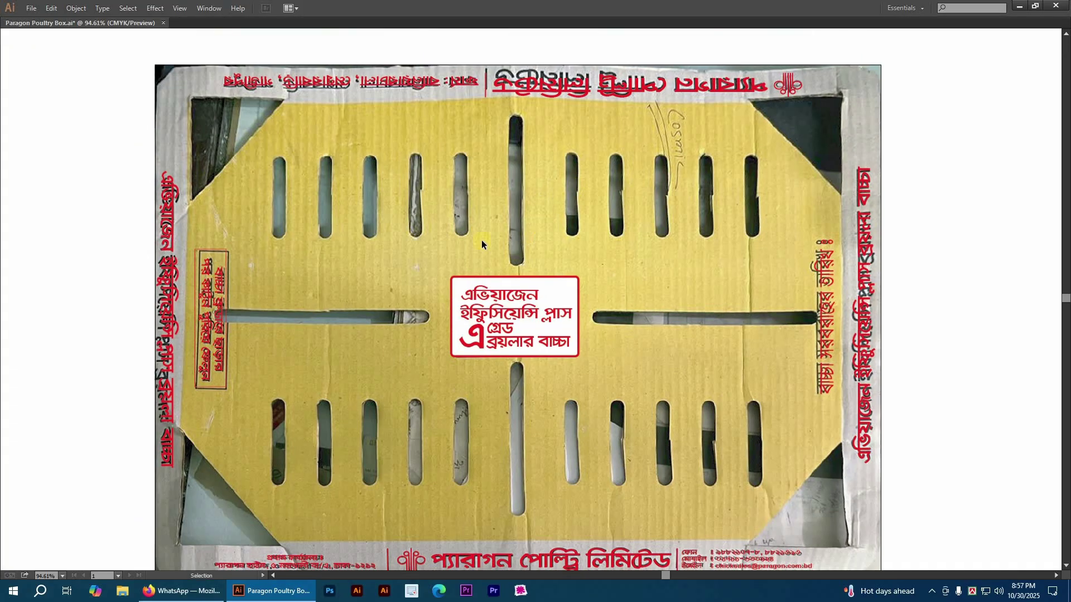
left_click_drag(171, 138, 666, 334)
left_click_drag(476, 265, 550, 266)
key("Tab")
left_click(605, 304, "ctrl+alt")
left_click(605, 304, "ctrl+alt")
left_click(605, 304, "ctrl+alt")
left_click_drag(620, 329, 467, 236)
left_click(554, 253, "ctrl+alt")
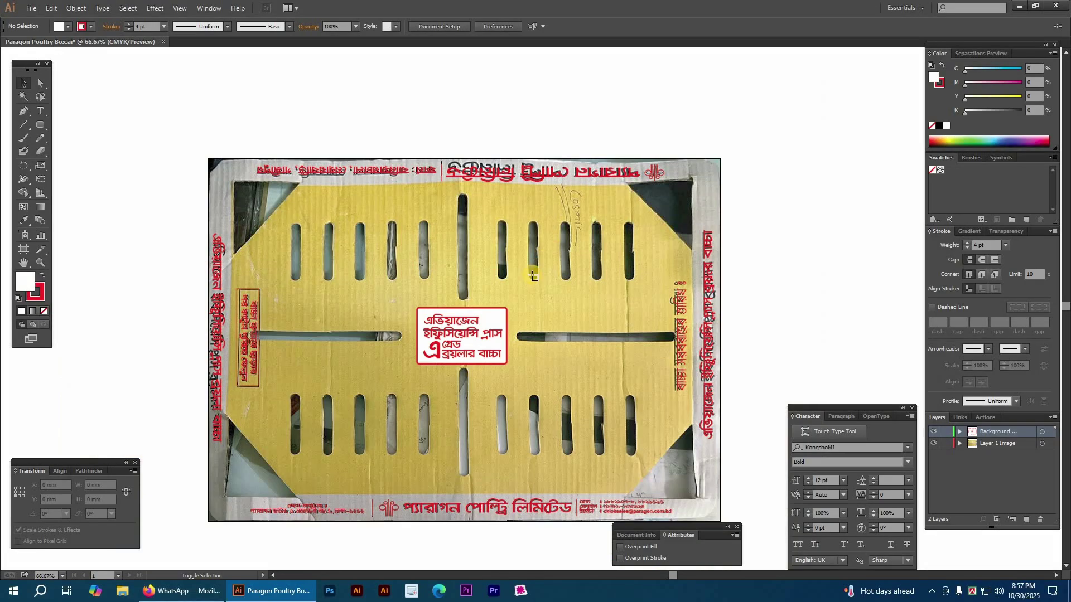
- Show the rulers and place a vertical and a horizontal guide through the centre of the artboard
key("shift+o")
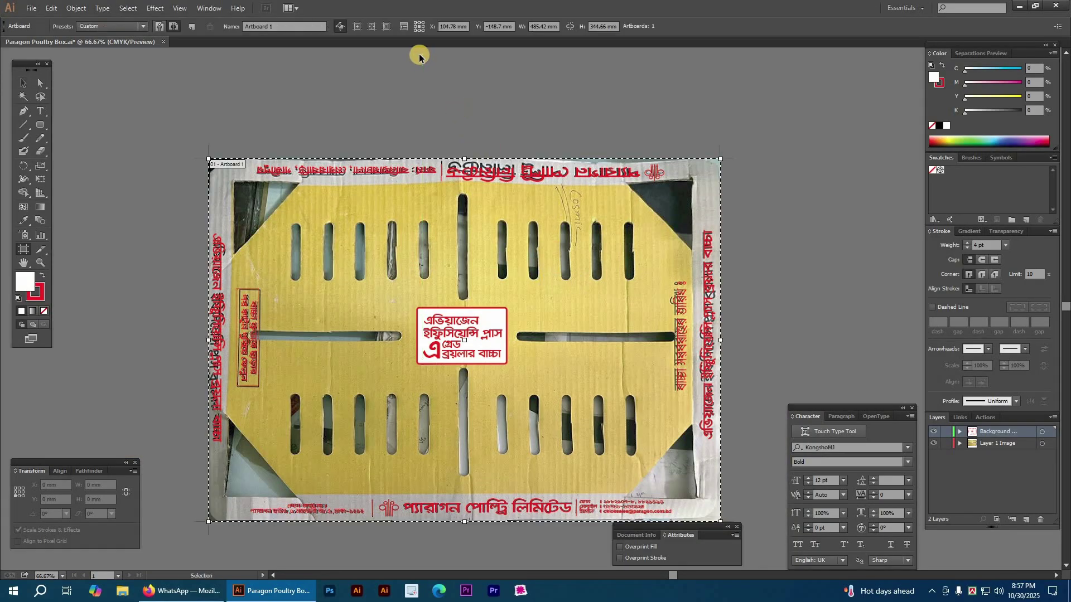
key("ctrl+r")
left_click_drag(423, 57, 464, 146)
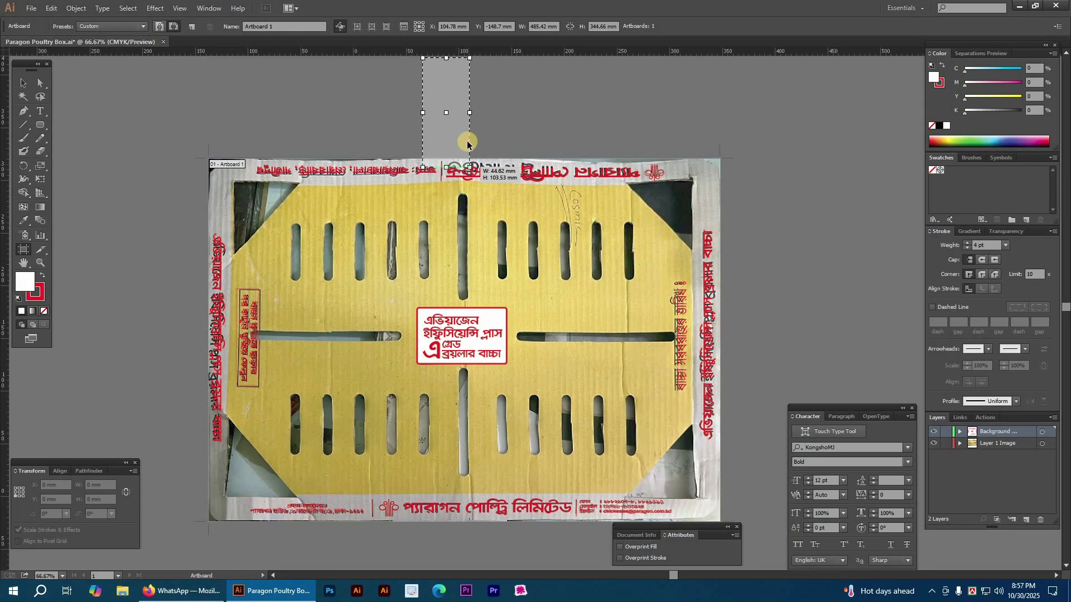
key("ctrl+z")
left_click_drag(433, 54, 465, 160)
left_click_drag(222, 320, 209, 340)
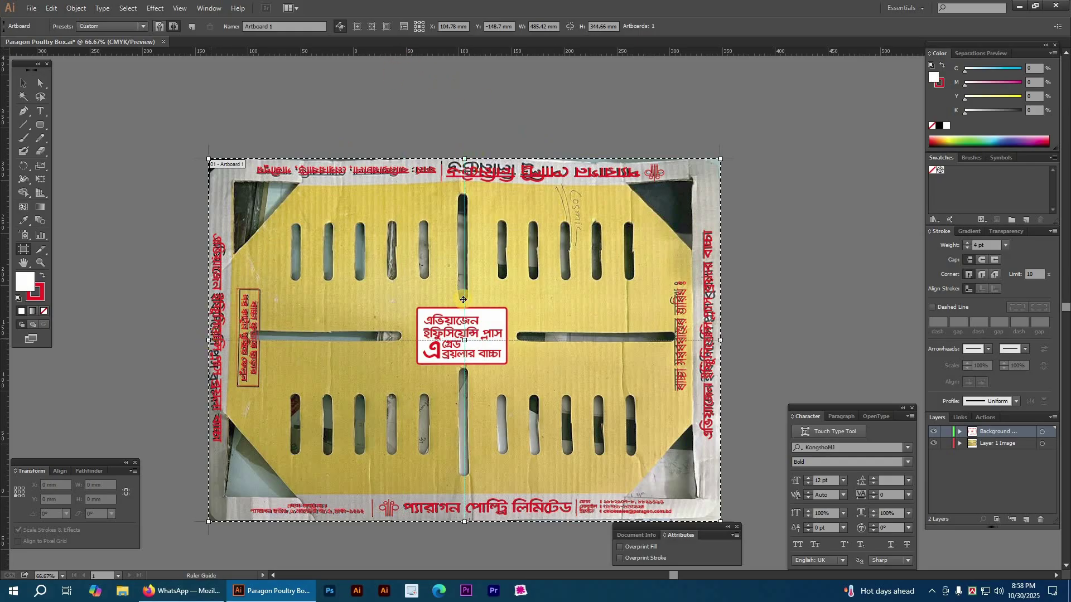
key("v")
- Trace the leftmost slot of the upper row with a rounded rectangle about 9.2 × 54.6 mm and remove its fill
left_click_drag(214, 144, 735, 467)
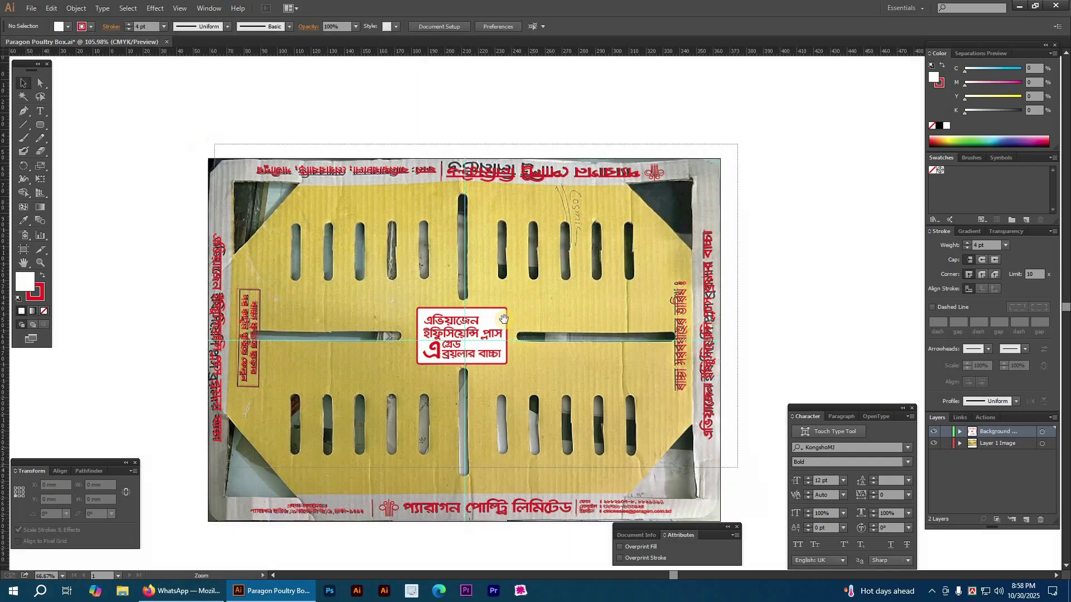
scroll(377, 289, "up", 3)
left_click_drag(333, 224, 257, 216)
left_click_drag(187, 178, 259, 182)
left_click_drag(146, 166, 621, 374)
left_click(39, 125)
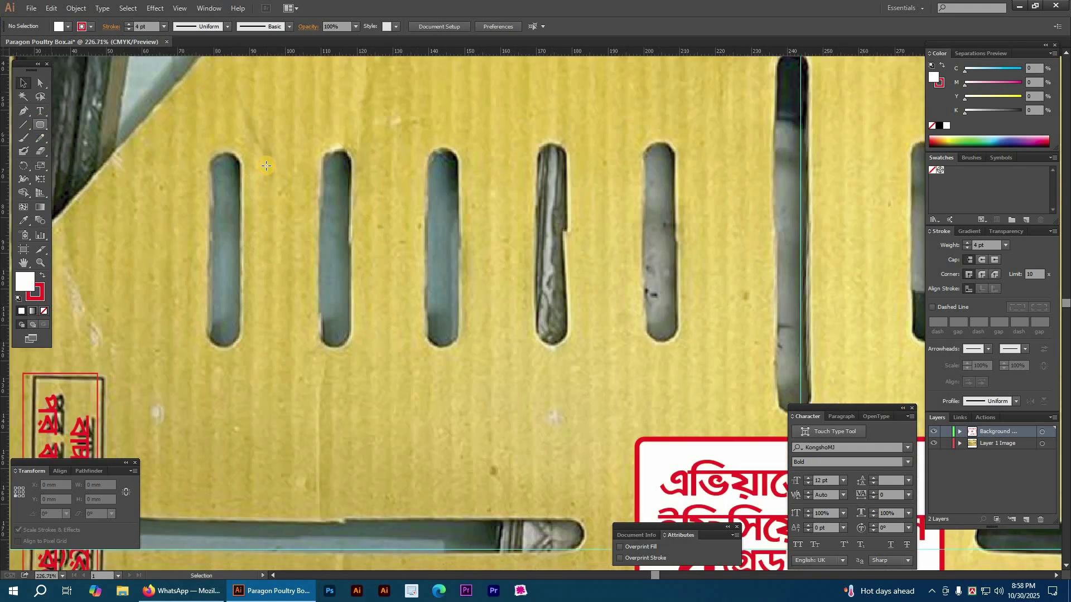
left_click_drag(209, 152, 240, 348)
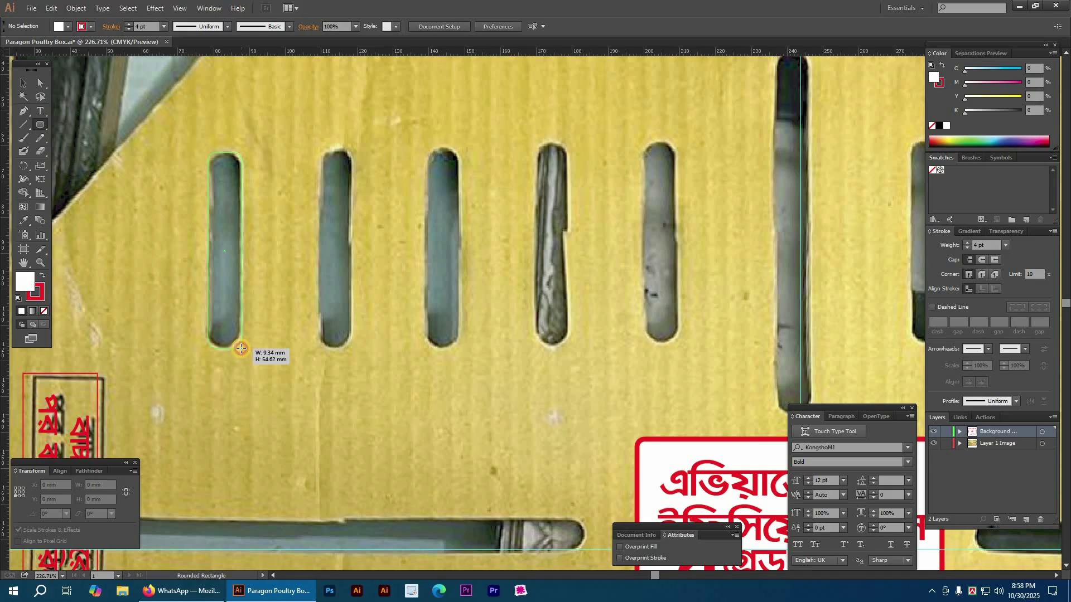
left_click_drag(241, 349, 241, 347)
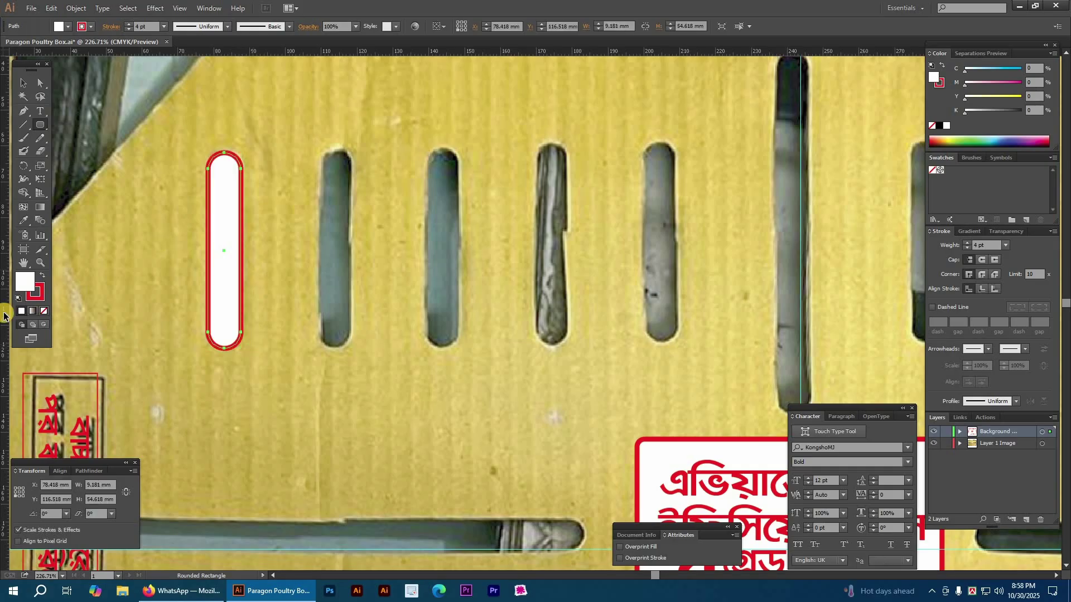
key("/")
key("v")
left_click(323, 235)
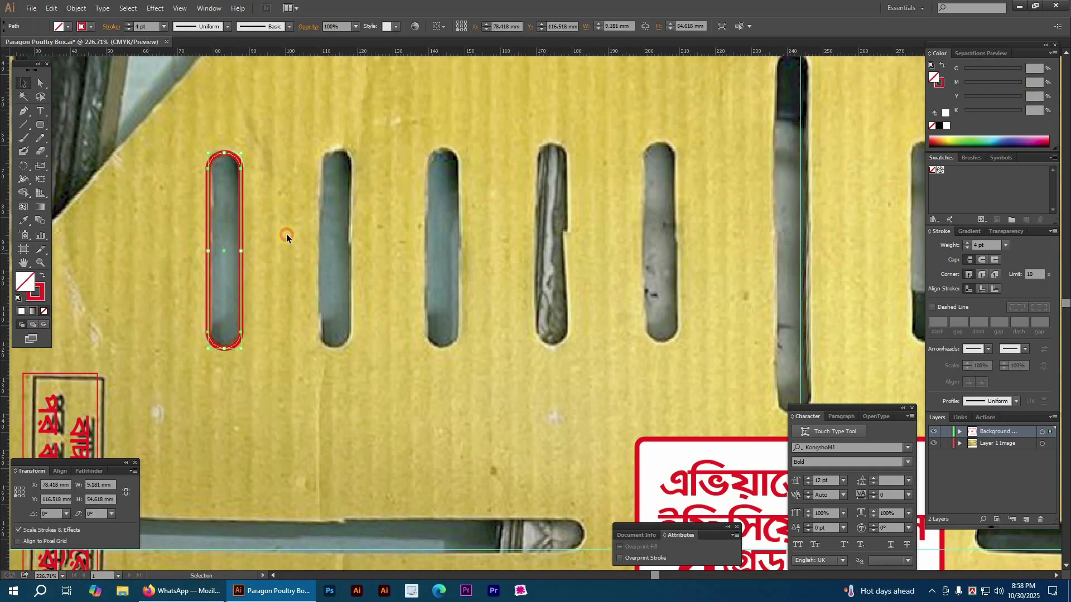
- Copy the slot outline onto the second slot and repeat the copy until eleven evenly spaced outlines span the upper row
left_click_drag(174, 192, 129, 169)
left_click_drag(196, 202, 306, 213)
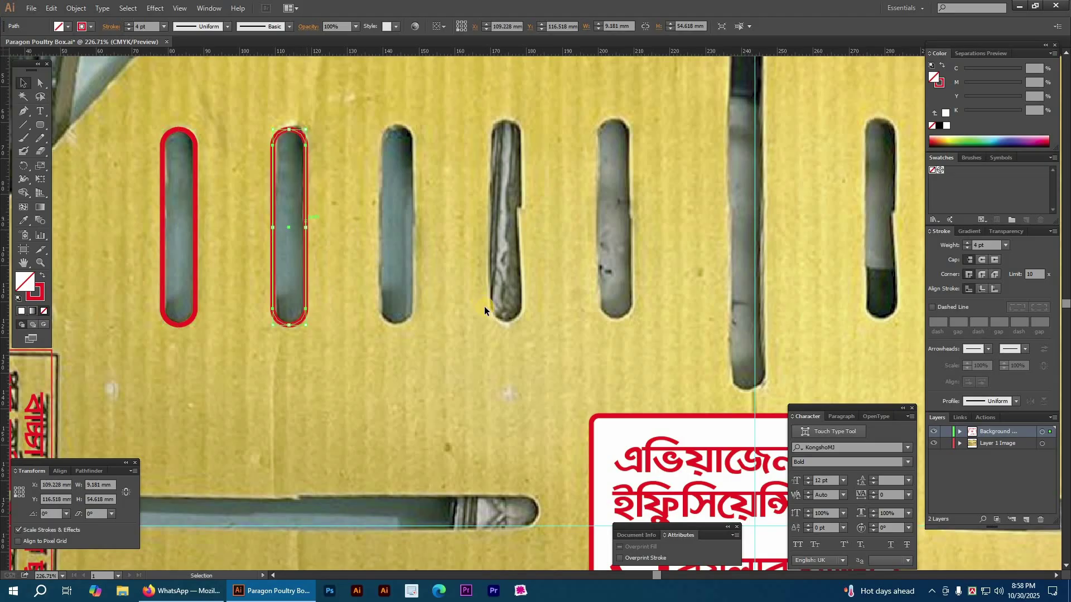
key("ctrl+d")
key("ctrl+d")
key("ctrl+d")
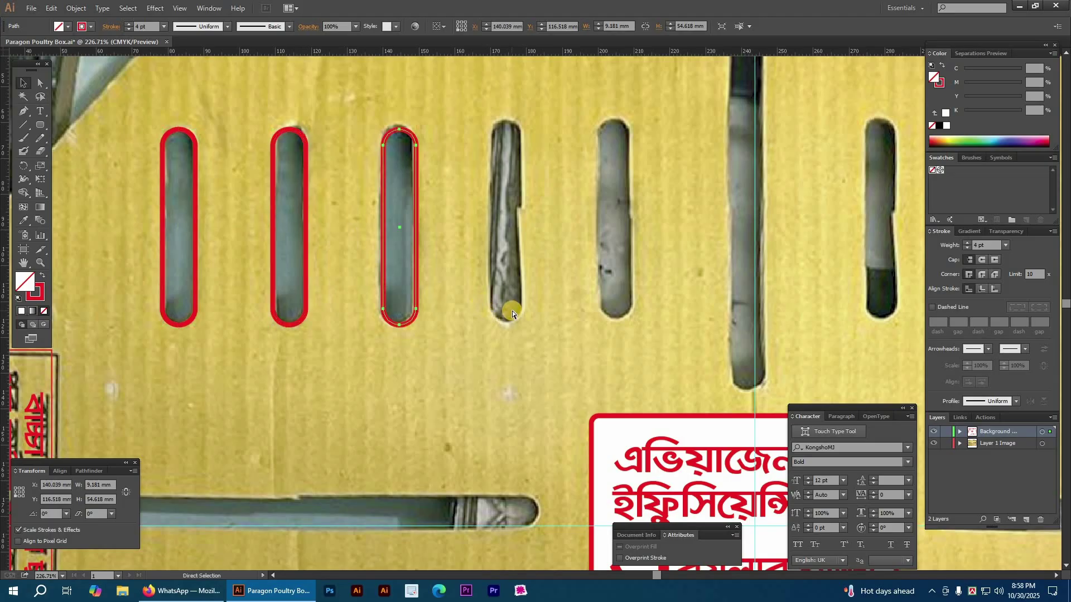
left_click_drag(682, 270, 590, 249)
key("ctrl+d")
scroll(544, 262, "right", 3)
scroll(547, 279, "down", 1)
key("ctrl+d")
key("ctrl+d")
key("ctrl+d")
key("ctrl+d")
key("ctrl+d")
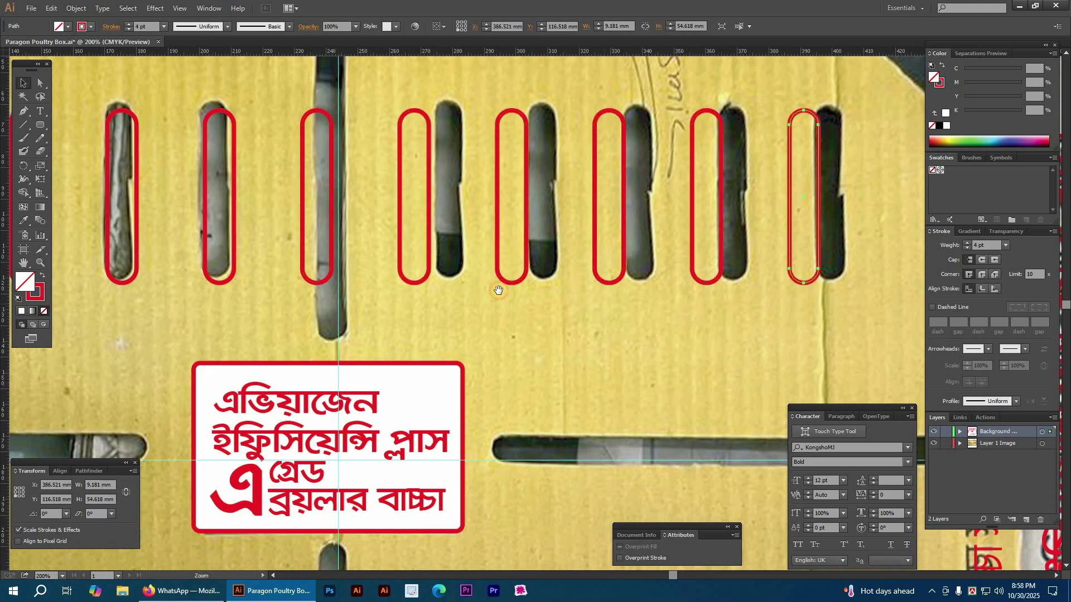
- Stretch the row of eleven slot outlines to about 331 mm wide so the middle outline sits on the vertical guide
key("ctrl+minus")
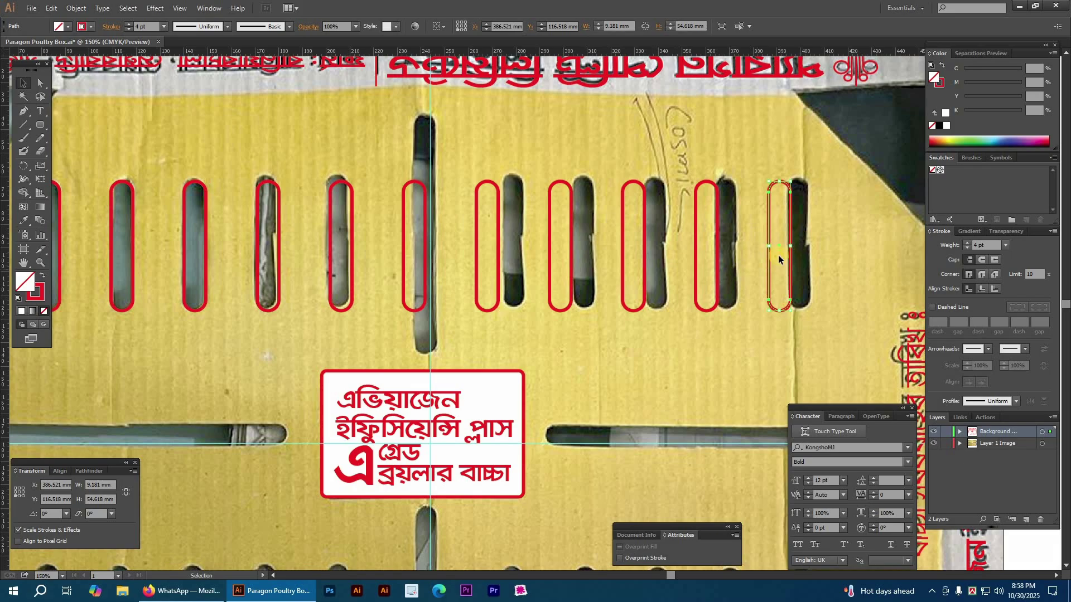
scroll(402, 257, "left", 1)
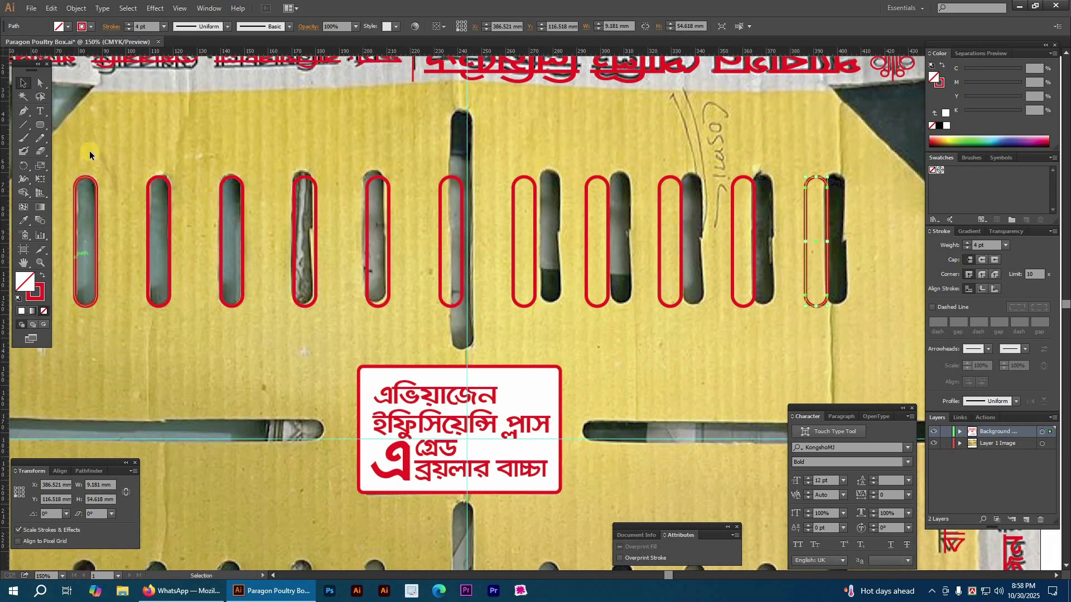
mouse_move(76, 163)
left_mouse_down()
mouse_move(117, 187)
mouse_move(695, 223)
mouse_move(861, 245)
left_mouse_up()
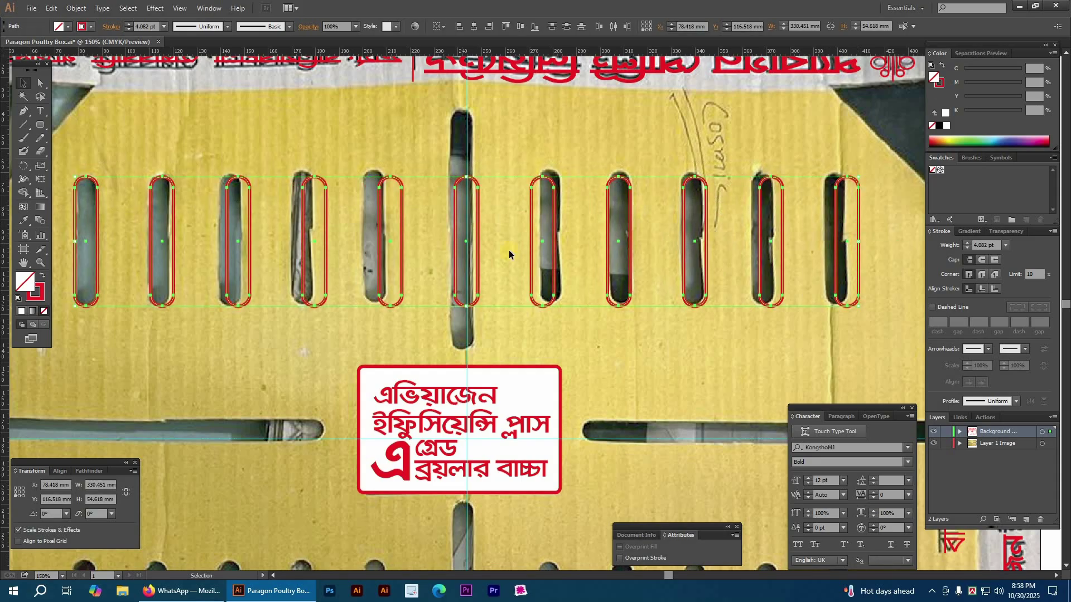
left_click_drag(861, 244, 864, 244)
- Lengthen the middle outline at both ends to about 101 mm to match the long vertical slot above the centre label
key("a")
left_click(498, 206)
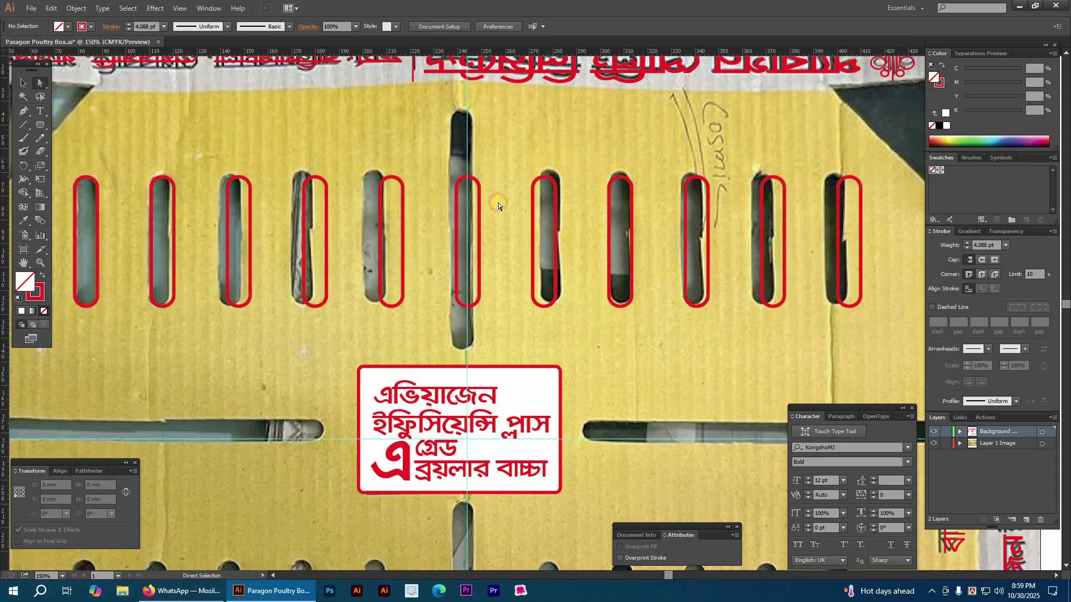
left_click_drag(473, 179, 470, 113)
left_click_drag(491, 159, 491, 159)
left_click_drag(441, 263, 486, 320)
left_click_drag(470, 306, 517, 341)
left_click(604, 351)
- Group the upper row's slot outlines with the long middle one and copy the group down over the lower row of slots
scroll(519, 338, "down", 2)
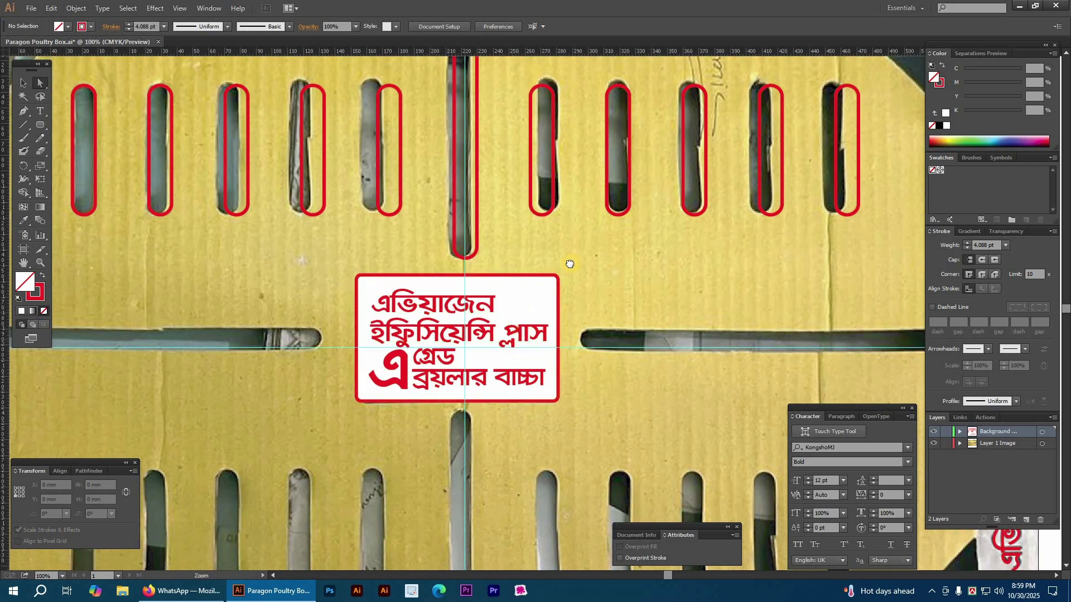
scroll(570, 262, "down", 2)
key("v")
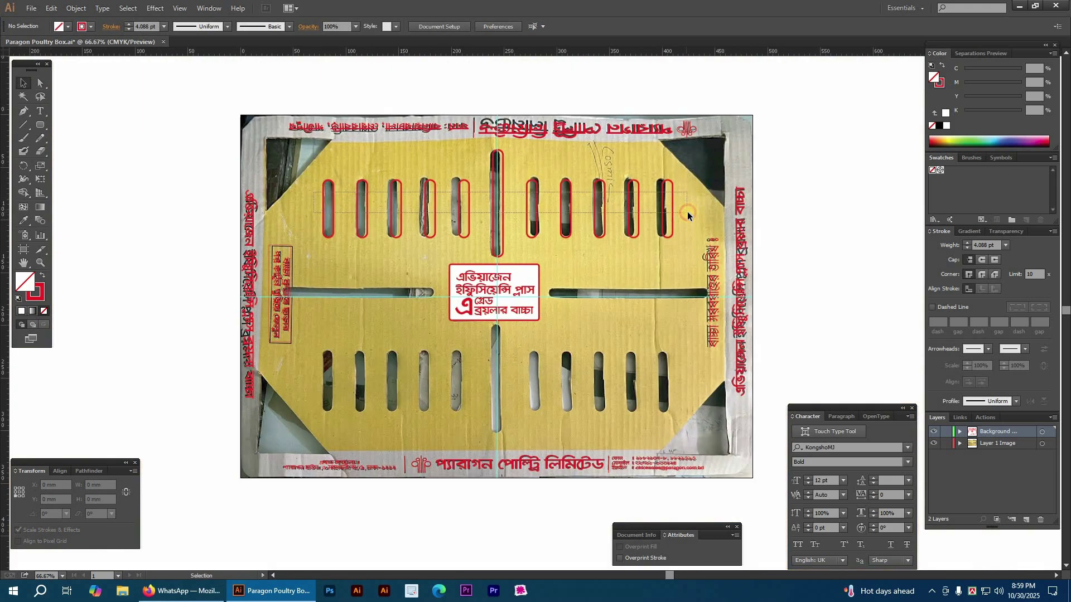
left_click_drag(671, 226, 672, 225)
right_click(571, 202)
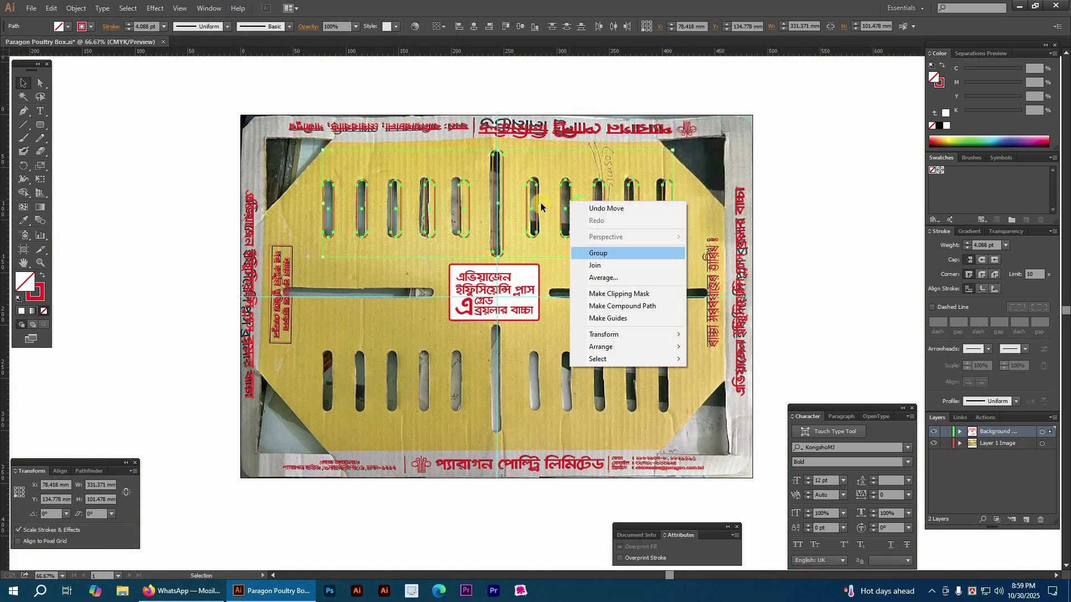
left_click(601, 253)
left_click_drag(538, 236, 541, 364)
left_click(229, 173)
left_click_drag(219, 175, 713, 379)
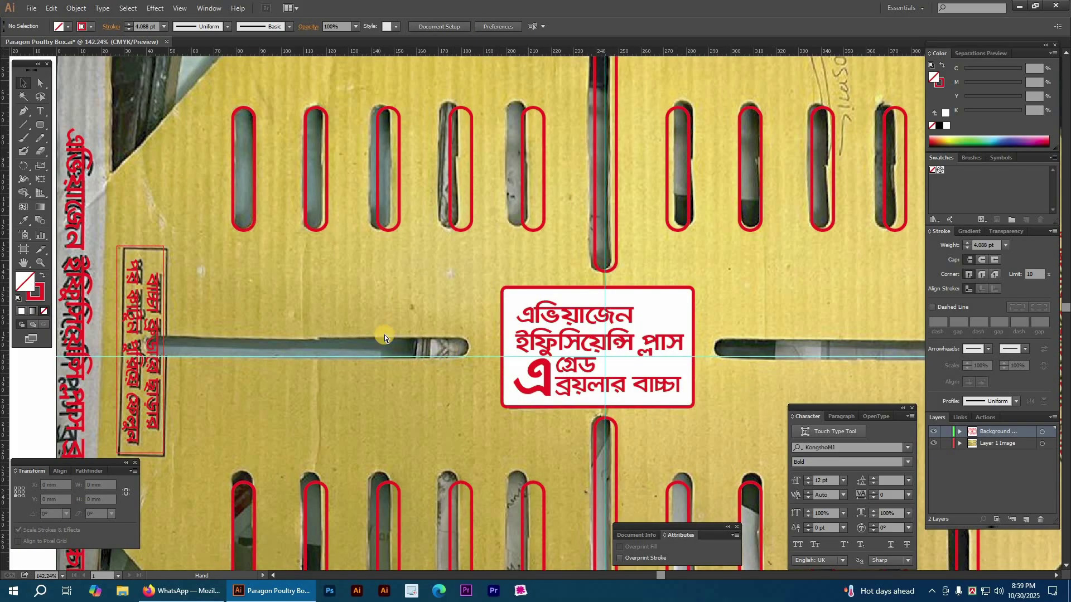
- Copy the first upper slot outline down between the two rows and rotate the copy 90° over the carton's left horizontal slot
left_click_drag(384, 334, 498, 338)
key("a")
left_click_drag(346, 167, 351, 333)
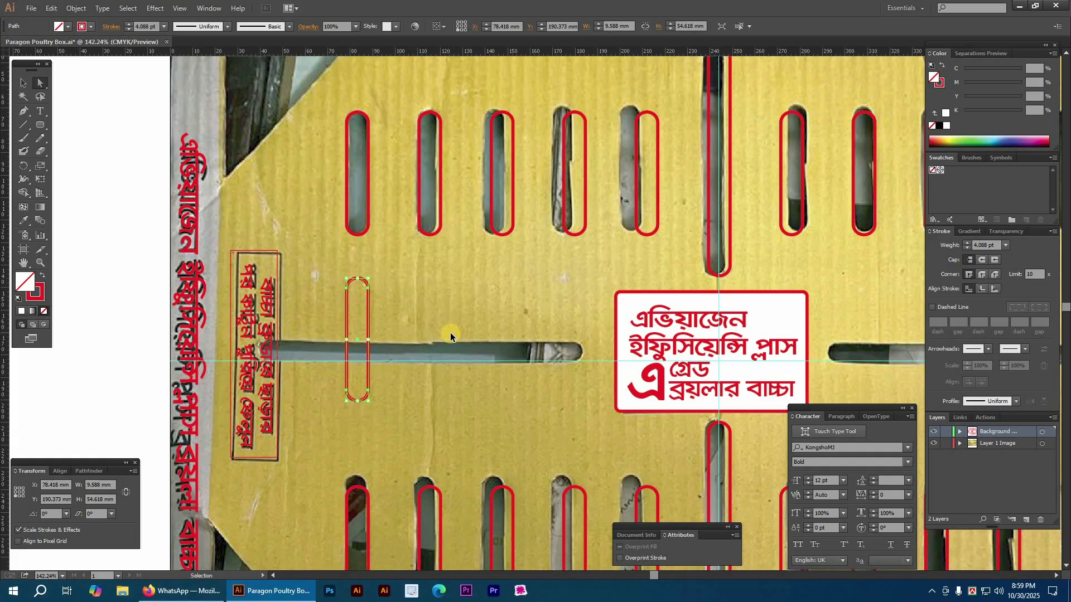
key("v")
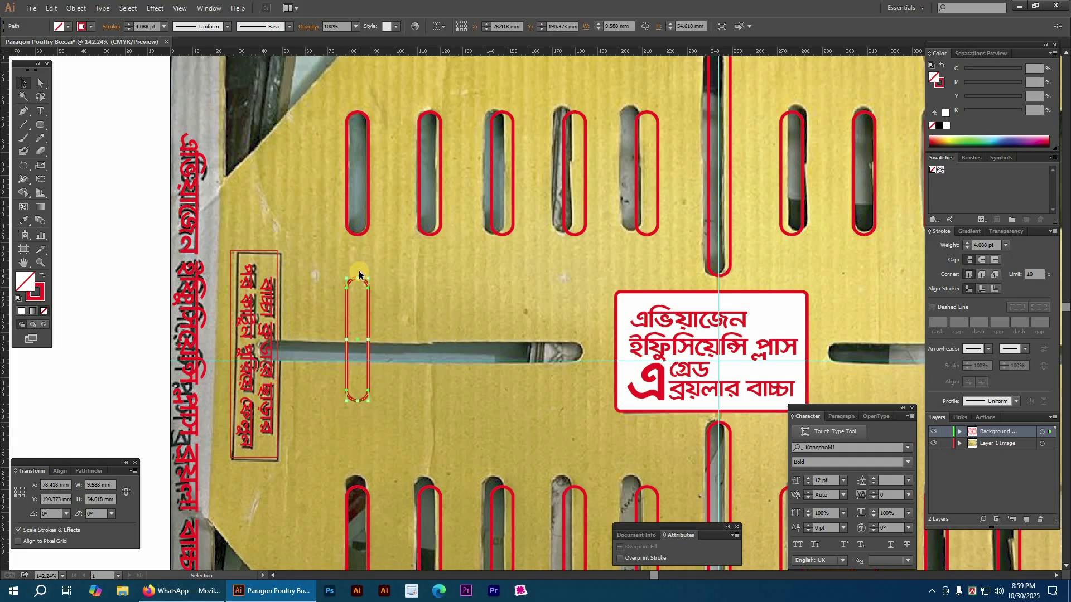
left_click_drag(359, 274, 584, 371)
key("ctrl+z")
- Stretch the horizontal outline's inner end toward the centre label until the outline is about 131 mm long
key("a")
left_click(424, 393)
left_click(507, 293)
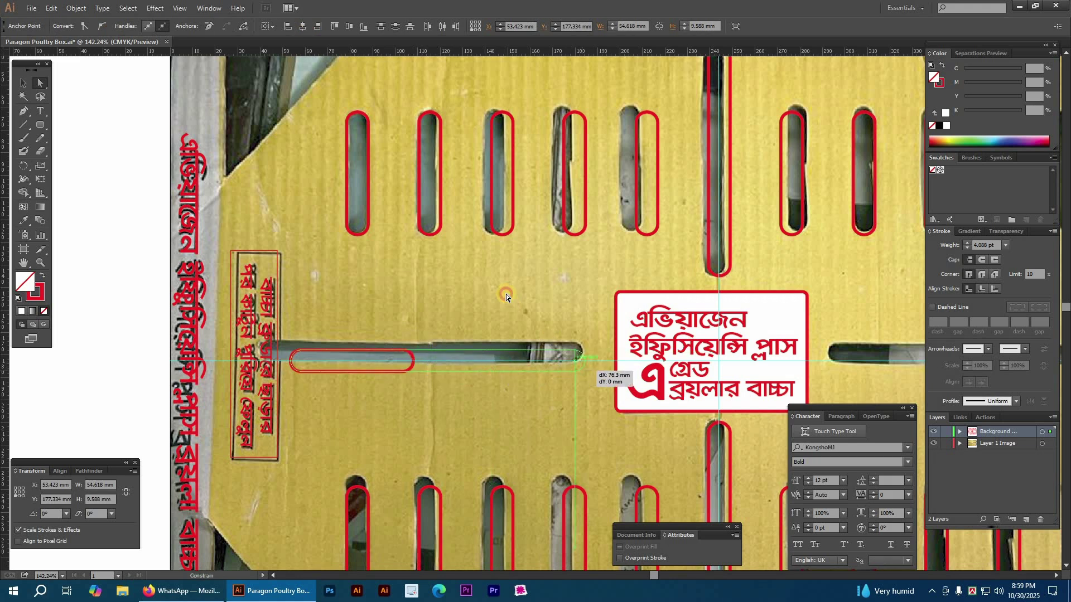
- Copy the horizontal outline level onto the carton's right horizontal slot and shift both outlines so the pair centres on the vertical guide
left_click_drag(313, 356, 139, 302)
key("v")
left_click(117, 302)
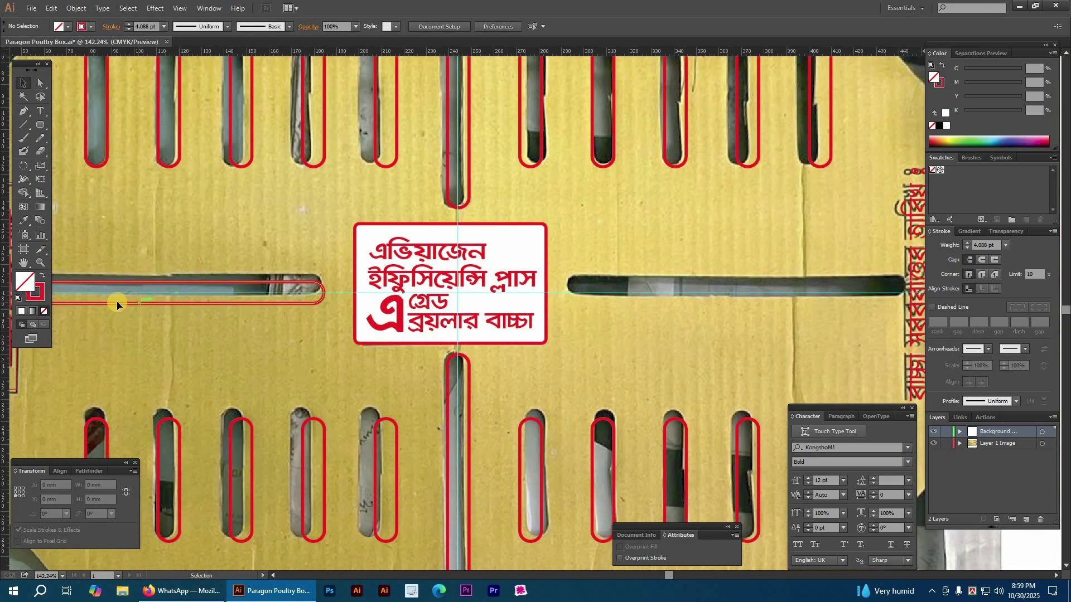
left_click_drag(638, 334, 667, 335)
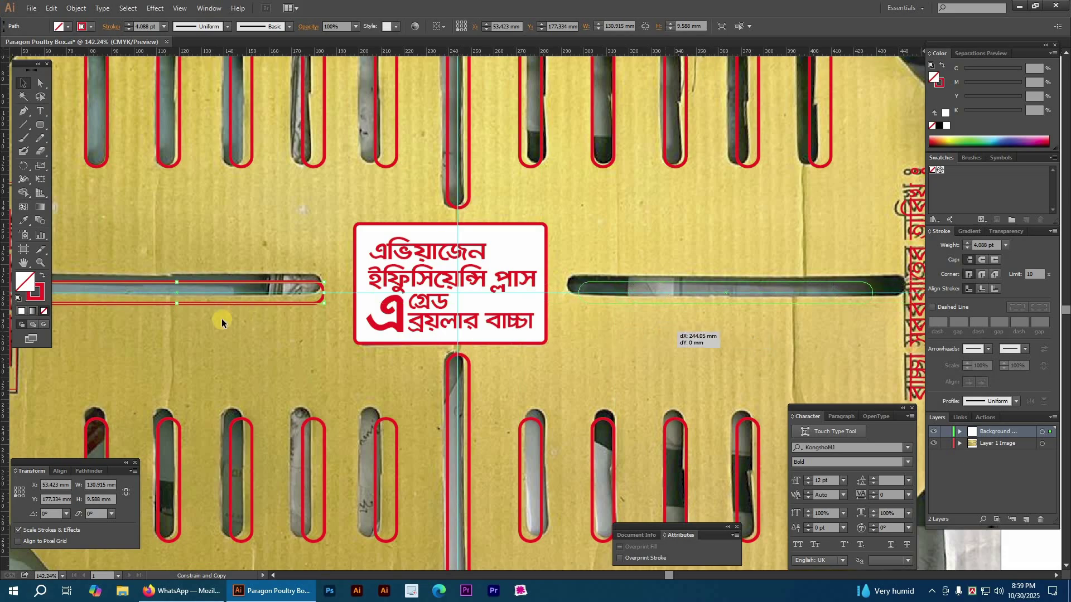
left_click(238, 284, "shift")
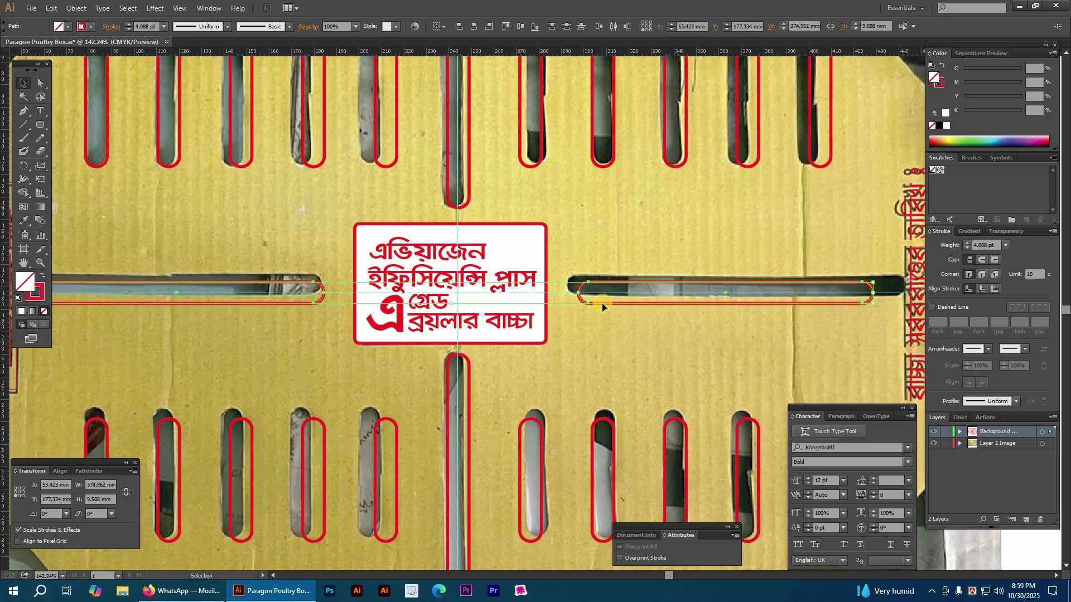
left_click_drag(608, 306, 609, 307)
left_click_drag(454, 301, 455, 302)
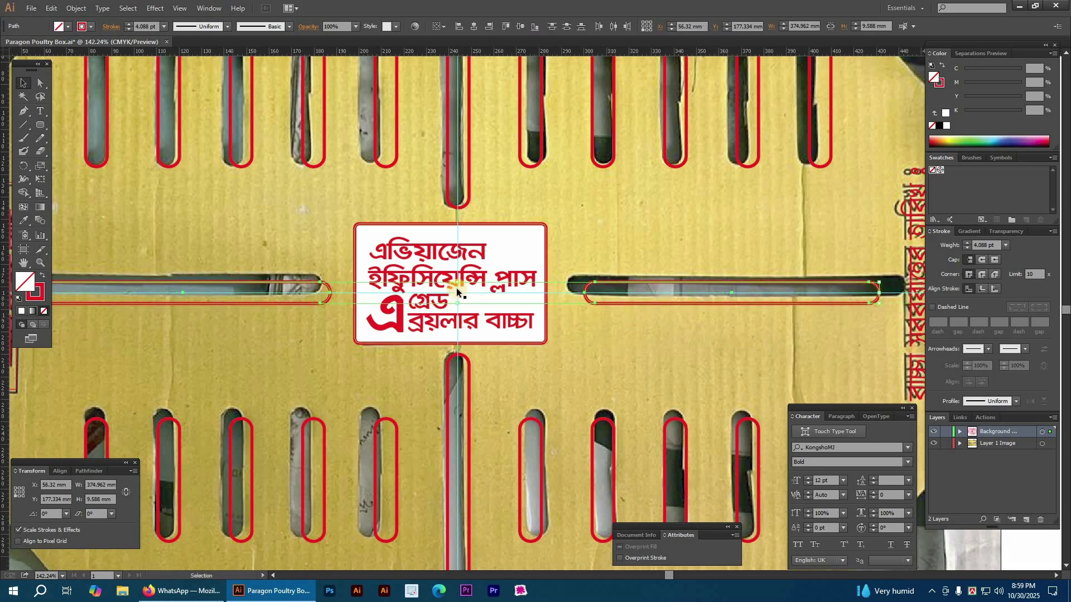
left_click(593, 346)
- Move the boxed text and the long edge text on the carton's left side straight down to centre them on the horizontal guide
key("ctrl+minus")
key("ctrl+minus")
key("Tab")
left_click_drag(320, 320, 173, 260)
left_click(295, 163)
left_click_drag(298, 176, 298, 179)
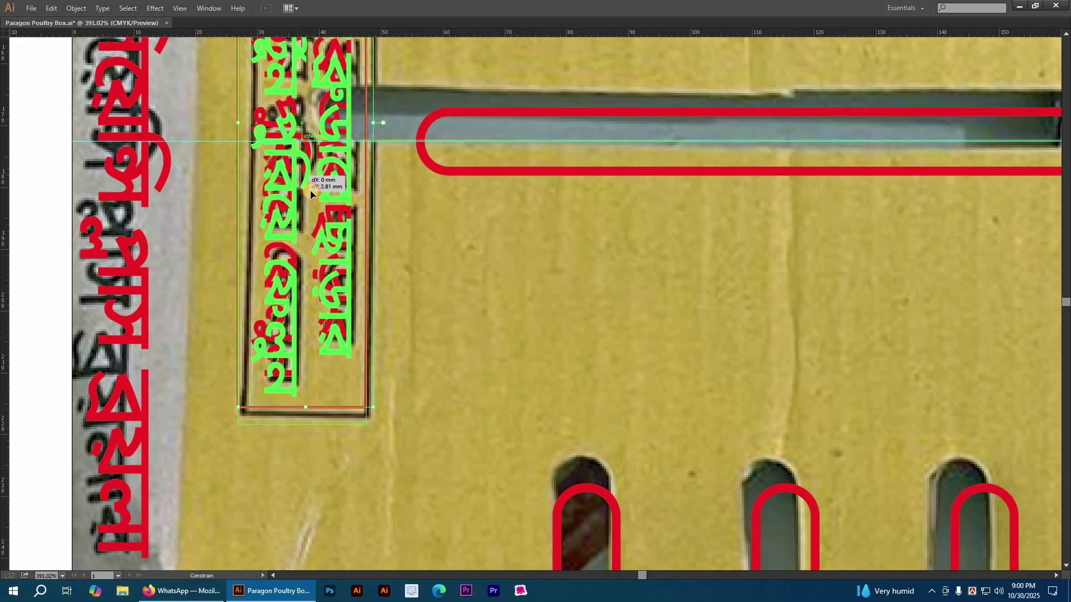
left_click(518, 291, "ctrl+alt")
left_click(378, 282, "ctrl+alt")
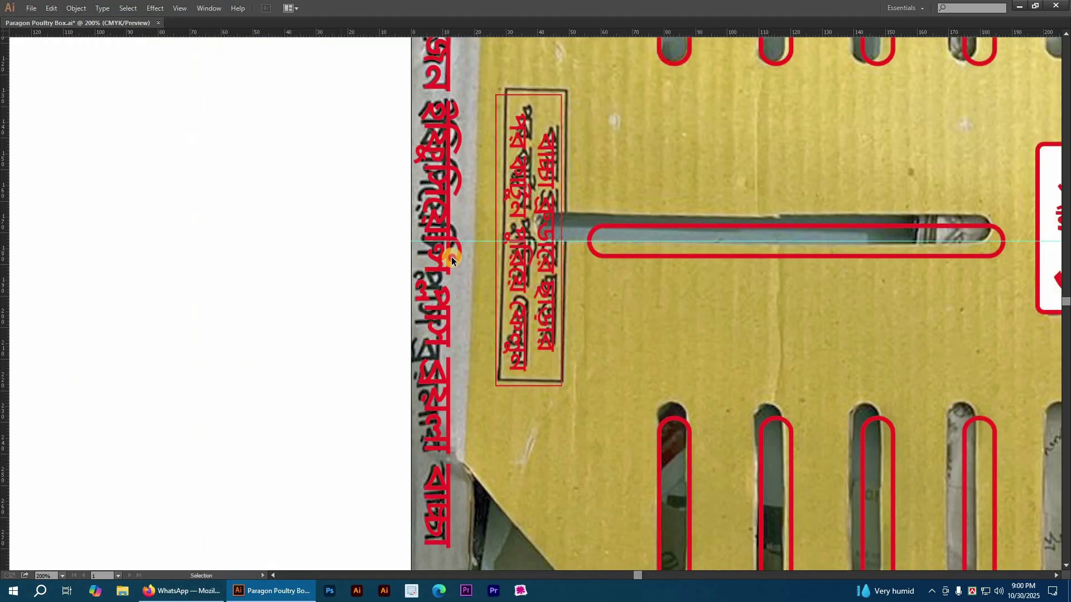
left_click_drag(436, 270, 437, 292)
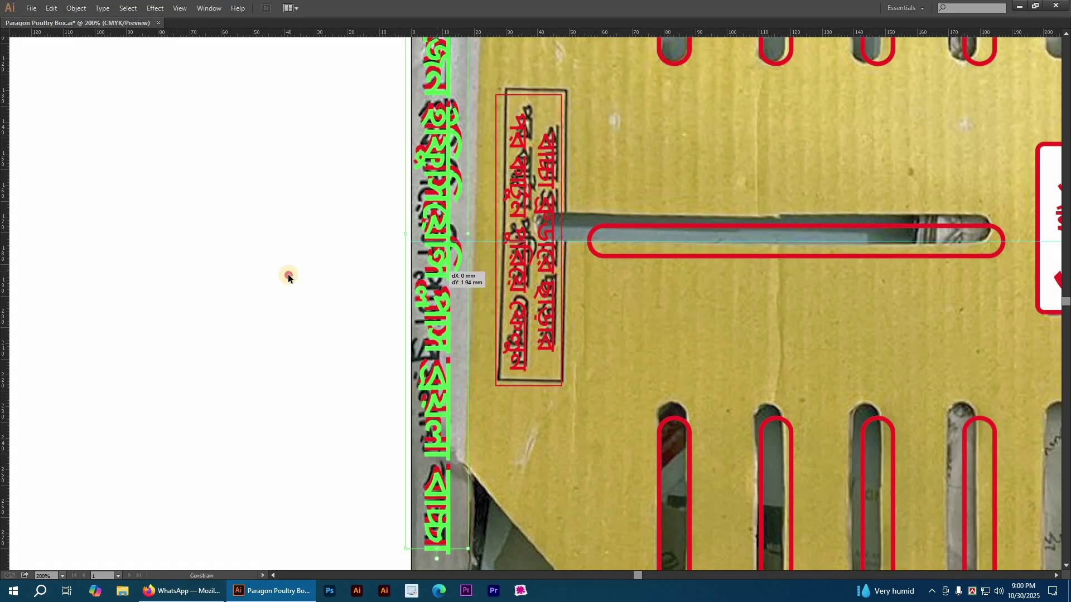
- Centre the two vertical text lines on the carton's right side on the horizontal guide
left_click(689, 321, "ctrl+alt")
left_click_drag(686, 322, 307, 289)
left_click_drag(974, 260, 604, 239)
left_click(710, 227)
left_click(416, 249, "ctrl+alt")
left_click(417, 249, "ctrl+alt")
left_click(416, 250, "ctrl+alt")
- Draw a rectangle of about 485 × 345 mm over the whole artboard and turn its red fill into a red outline
left_click_drag(899, 521, 301, 196)
key("m")
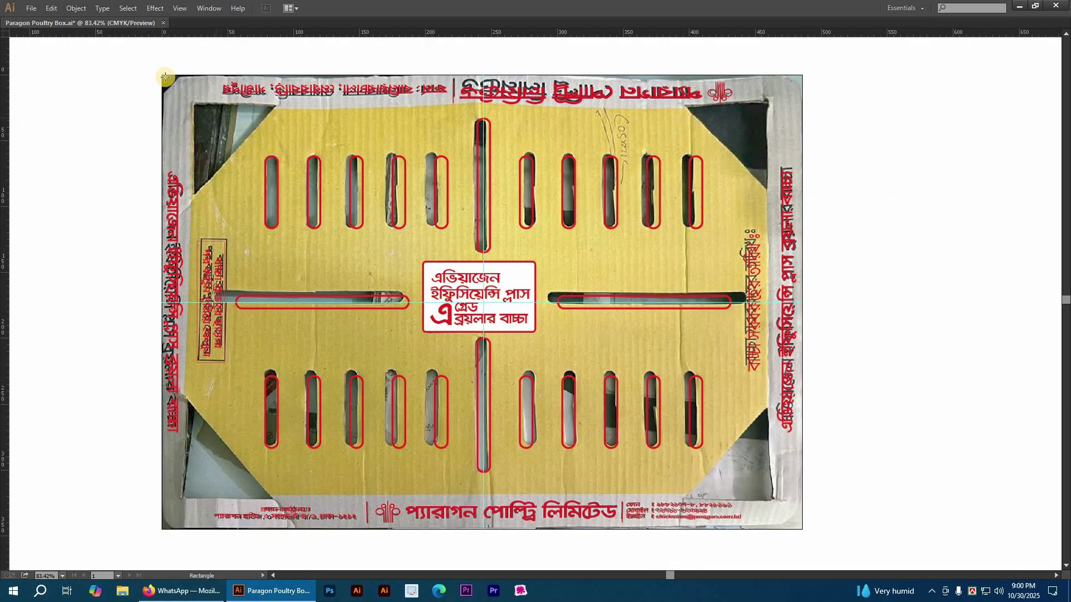
mouse_move(164, 74)
left_mouse_down()
mouse_move(194, 126)
mouse_move(241, 161)
mouse_move(811, 524)
mouse_move(802, 529)
left_mouse_up()
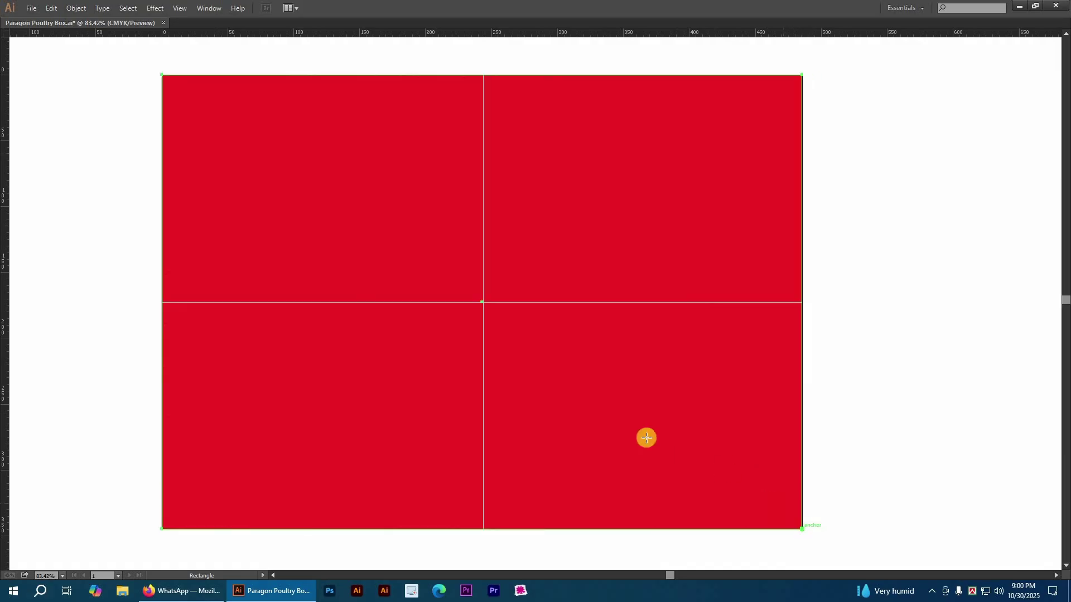
key("ctrl+shift+[")
key("a")
key("ctrl+z")
key("Tab")
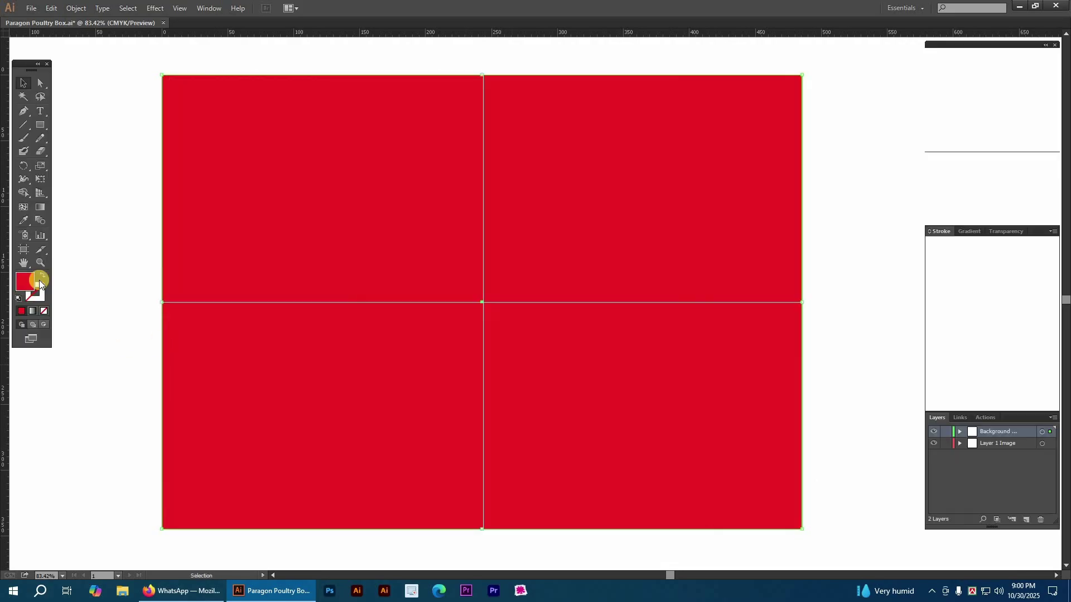
left_click(42, 275)
- Offset the full-artboard rectangle's path inward by 1 inch (25.4 mm) with mitered joins
left_click_drag(139, 300, 300, 371)
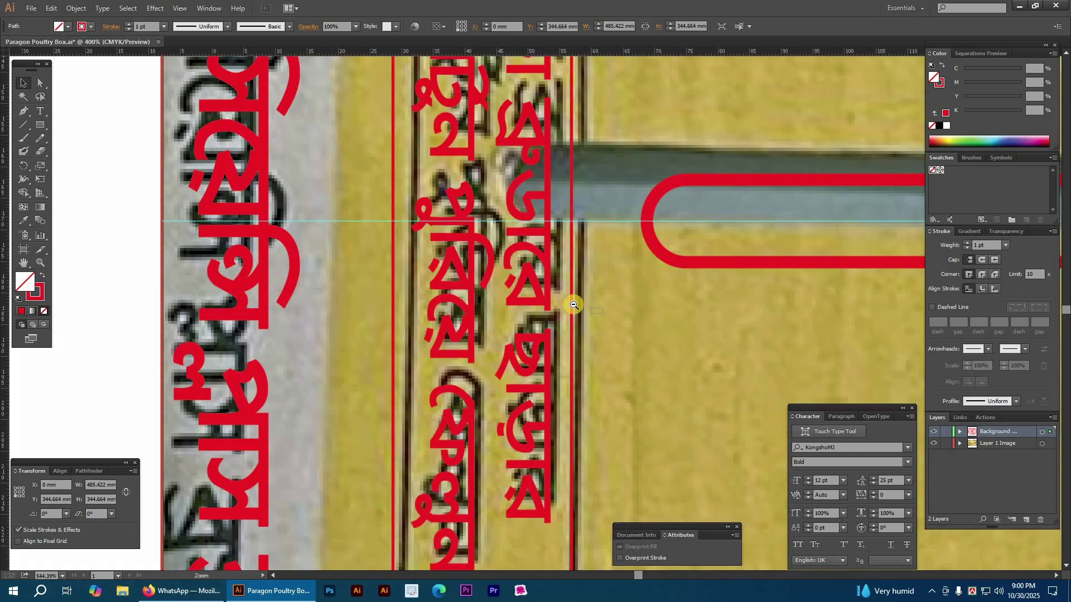
left_click(574, 305, "ctrl+alt")
left_click(598, 310, "ctrl+alt")
left_click(605, 306, "ctrl+alt")
left_click(577, 306, "ctrl+alt")
left_click(556, 305, "ctrl+alt")
left_click_drag(812, 293, 532, 276)
left_click(549, 293, "ctrl+alt")
left_click_drag(215, 111, 728, 491)
key("Tab")
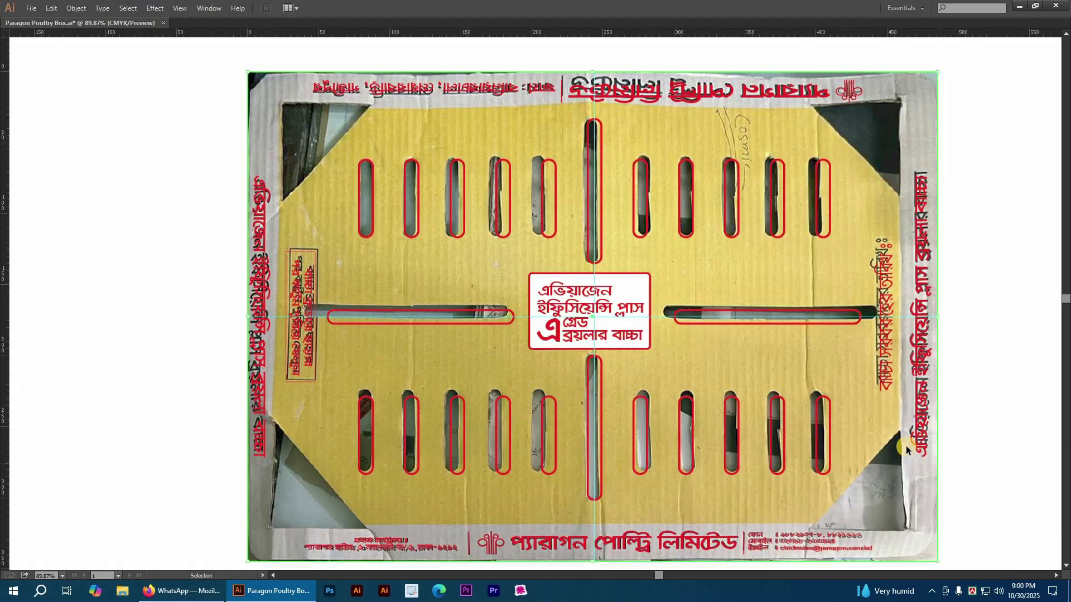
key("alt+o")
key("p")
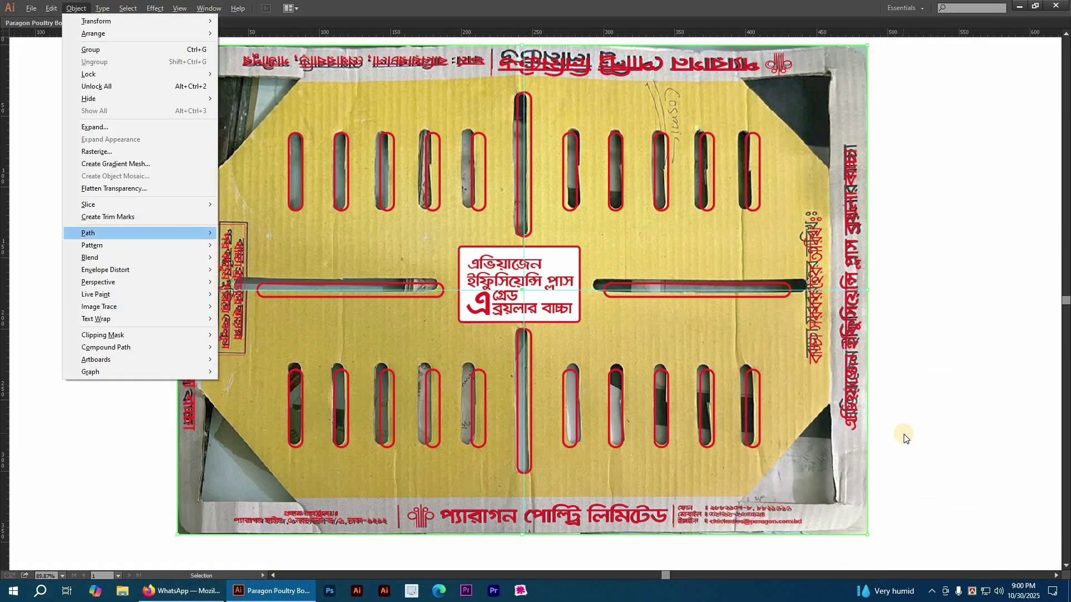
key("Right")
key("Down")
key("Down")
key("Down")
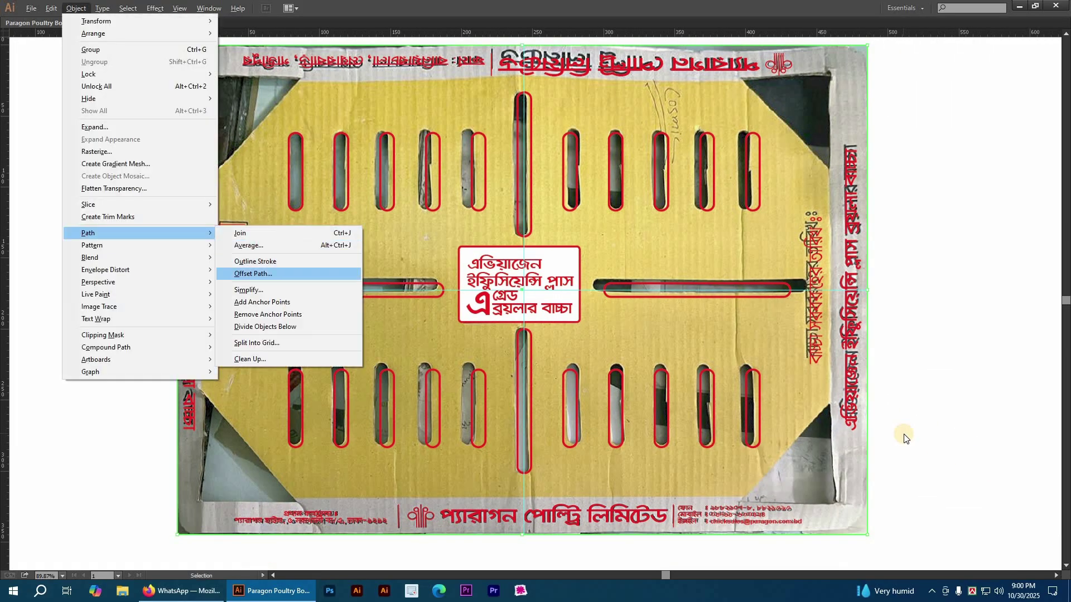
key("Return")
type("-1\"")
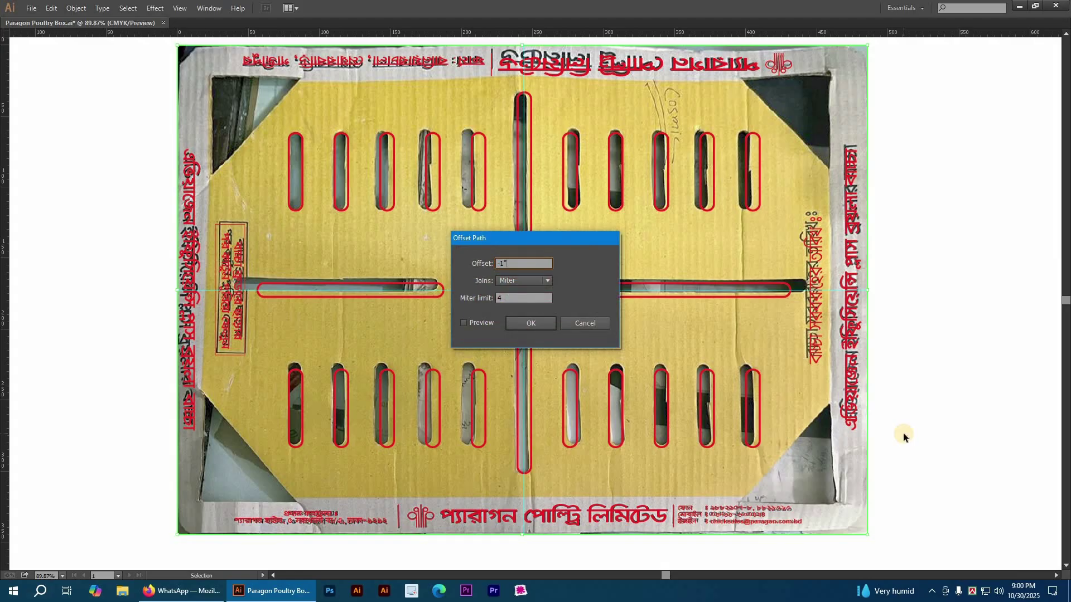
key("Return")
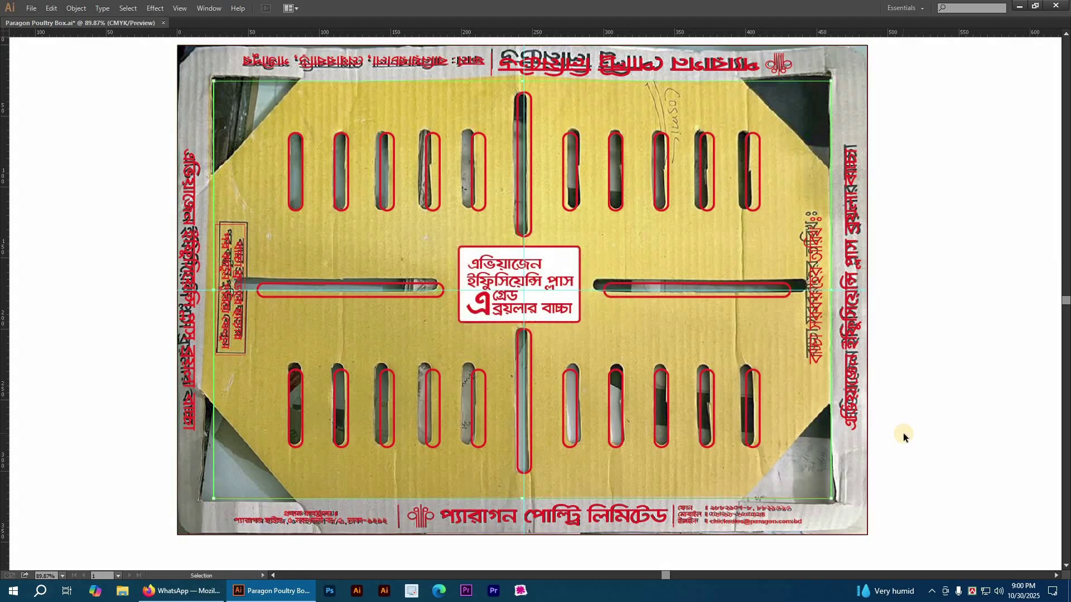
- Set the inner offset rectangle's stroke weight to 2 pt
left_click_drag(166, 69, 515, 239)
left_click(587, 389, "ctrl+alt")
left_click(587, 389, "ctrl+alt")
left_click(586, 390, "ctrl+alt")
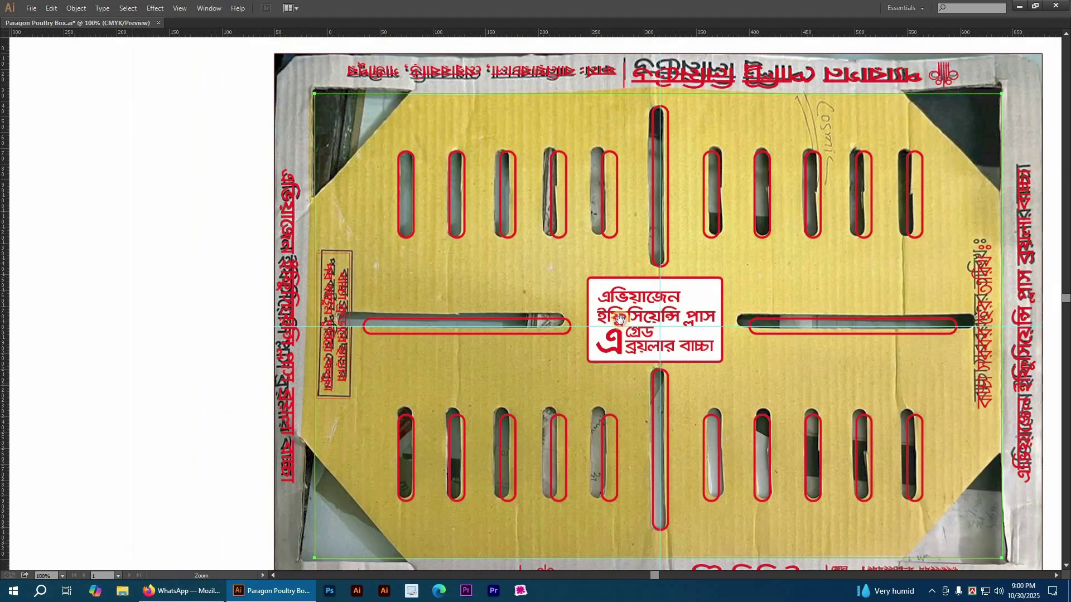
left_click(587, 390, "ctrl+alt")
left_click_drag(587, 389, 438, 354)
left_click(821, 352)
left_click_drag(361, 237, 414, 331)
left_click_drag(189, 141, 613, 330)
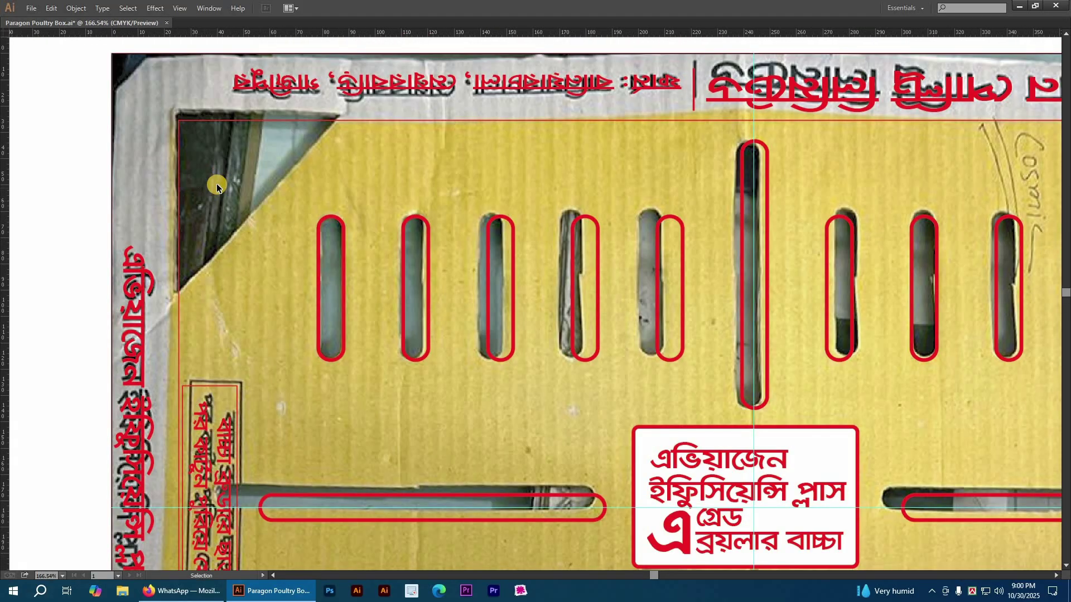
left_click_drag(236, 188, 282, 195)
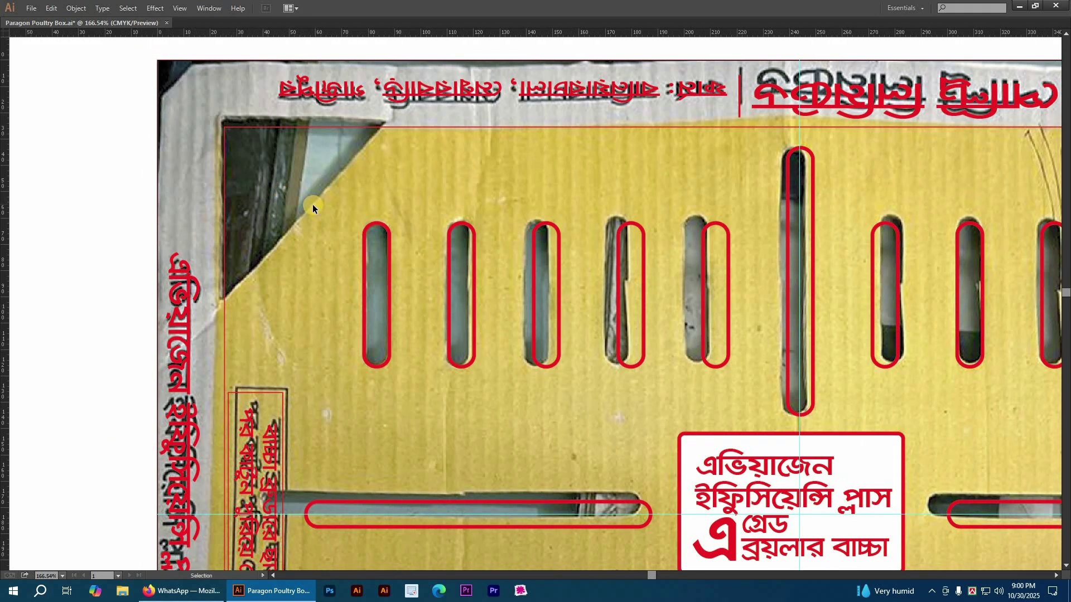
left_click(267, 150)
scroll(584, 370, "down", 4)
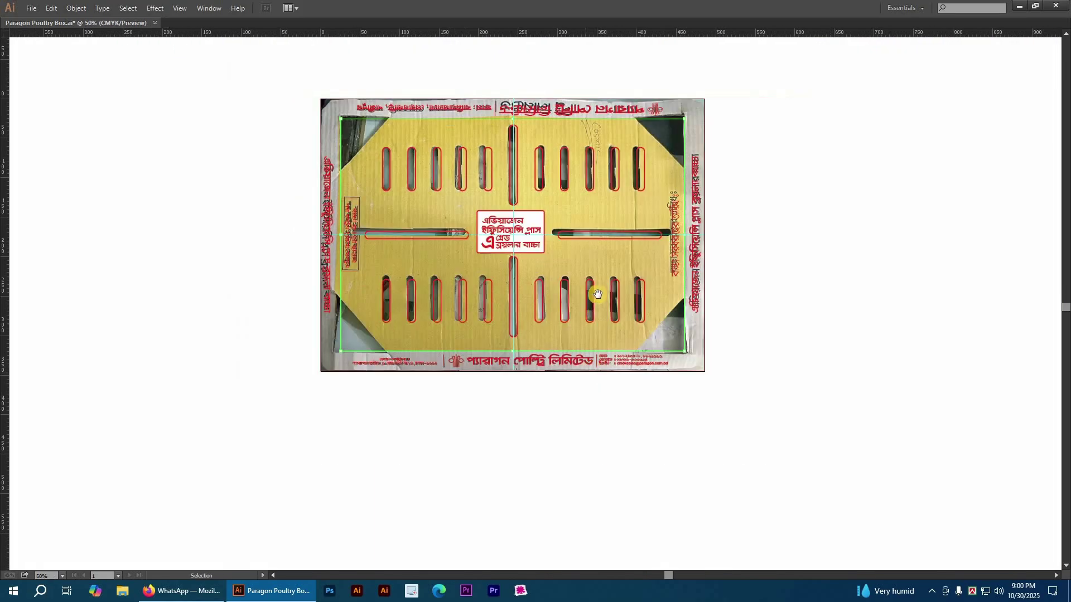
left_click_drag(583, 338, 545, 376)
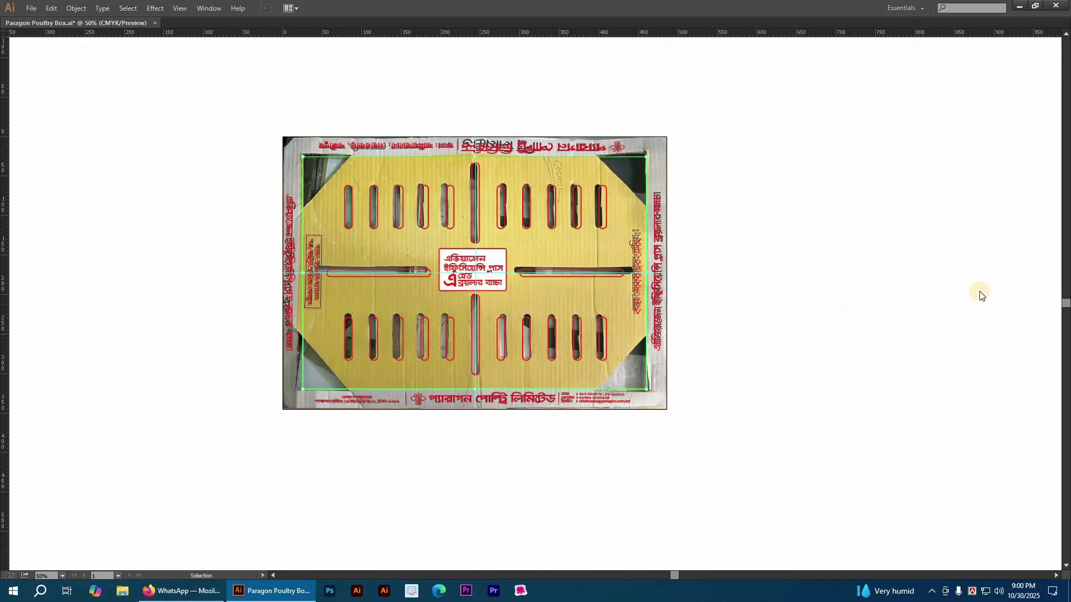
key("Tab")
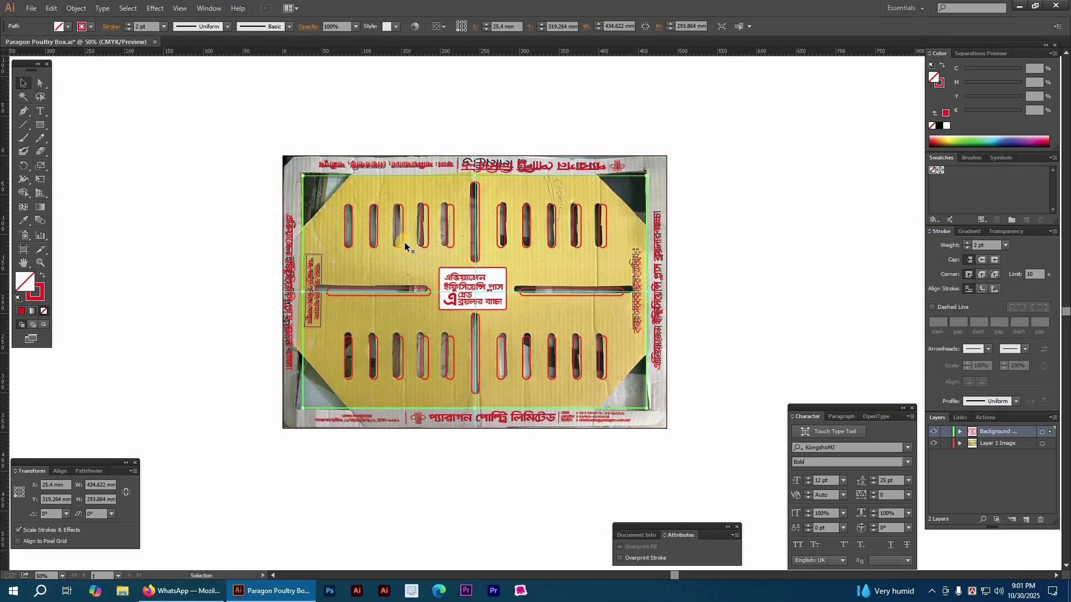
left_click_drag(490, 290, 453, 290)
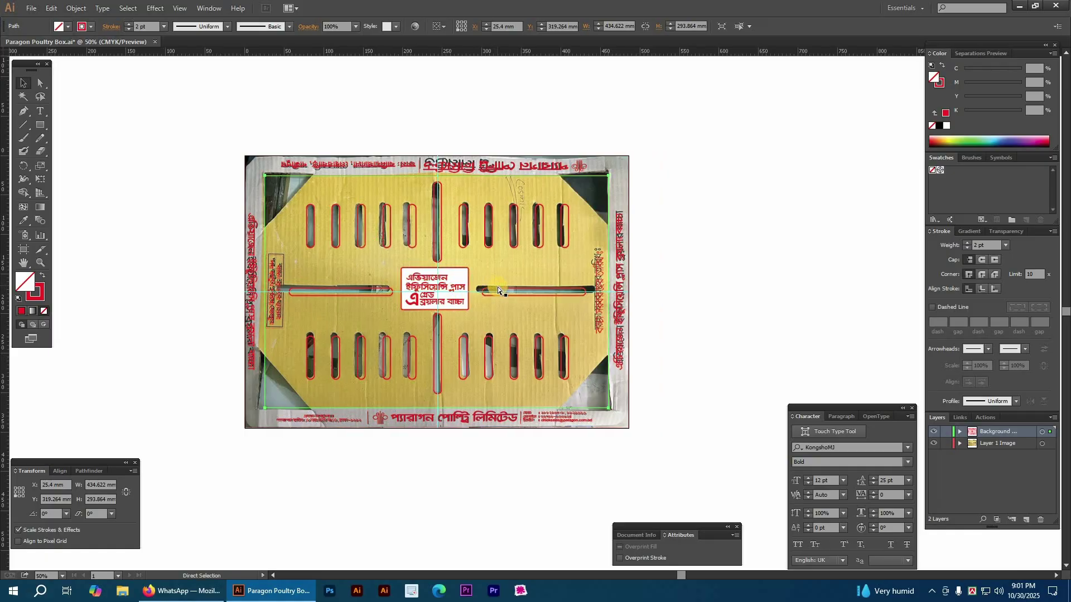
- Duplicate the inner rectangle in place and shrink the copy to about 96 × 65 mm over the upper-left corner cut-out
key("v")
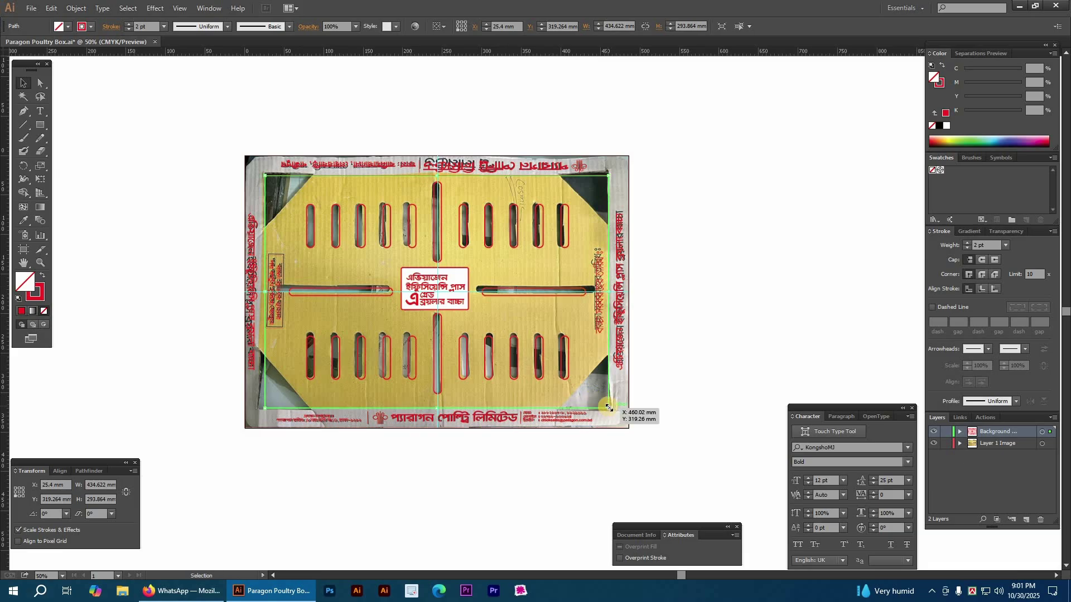
left_click_drag(534, 347, 331, 283)
left_click_drag(215, 136, 474, 313)
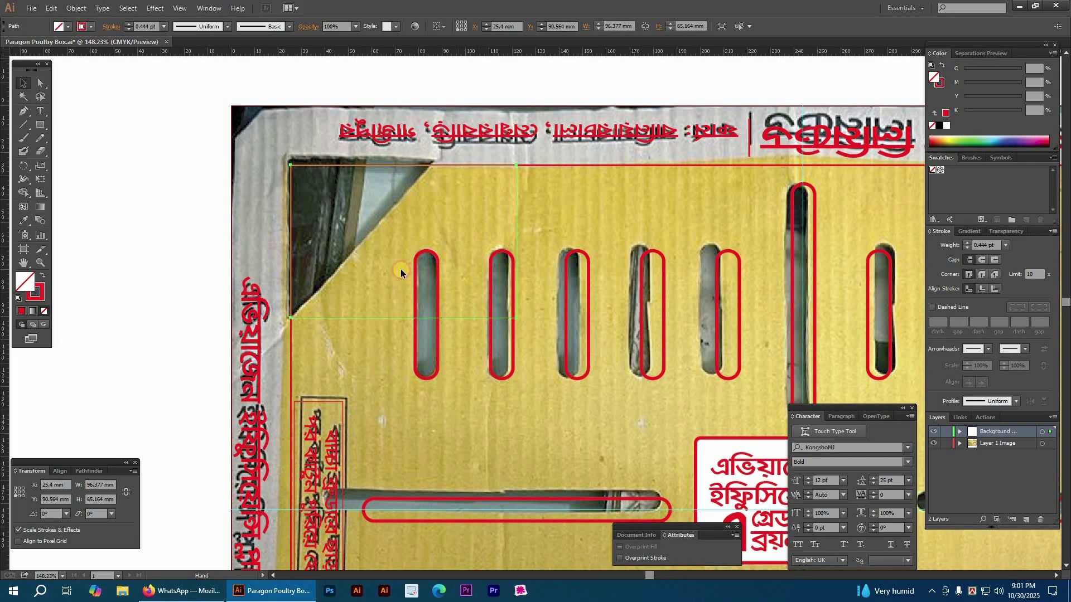
left_click_drag(422, 264, 443, 253)
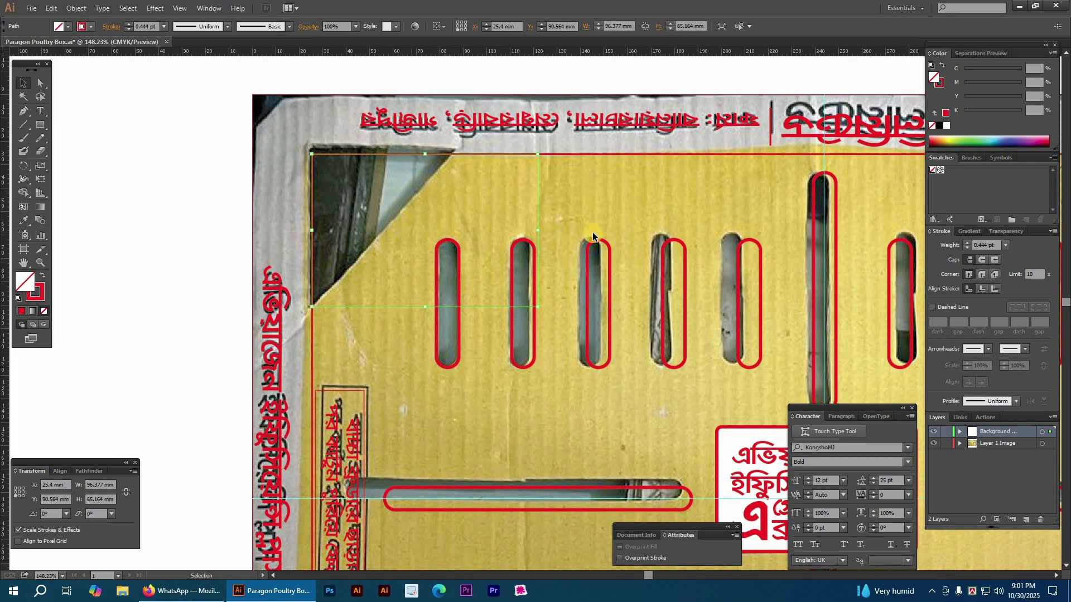
- Resize the small corner rectangle to 65 × 65 mm, keeping its upper-left corner as the reference point
left_click(16, 490)
left_click(92, 485)
type("65")
key("Tab")
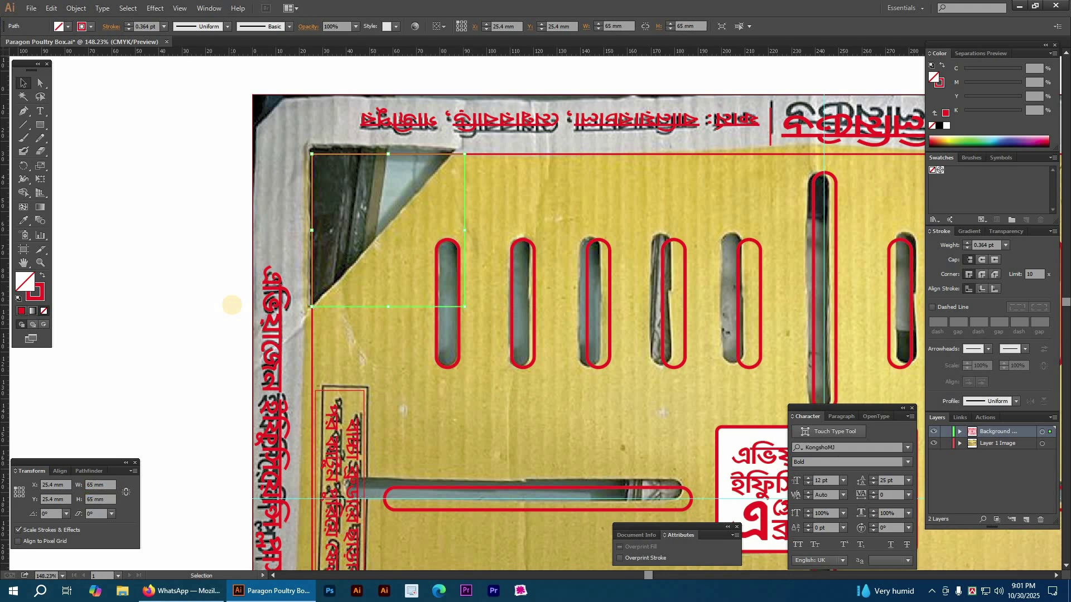
- Set the 65 mm corner square's stroke weight to 1 pt
left_click(359, 215)
key("a")
left_click_drag(592, 390, 311, 226)
left_click(376, 306)
left_click(967, 244)
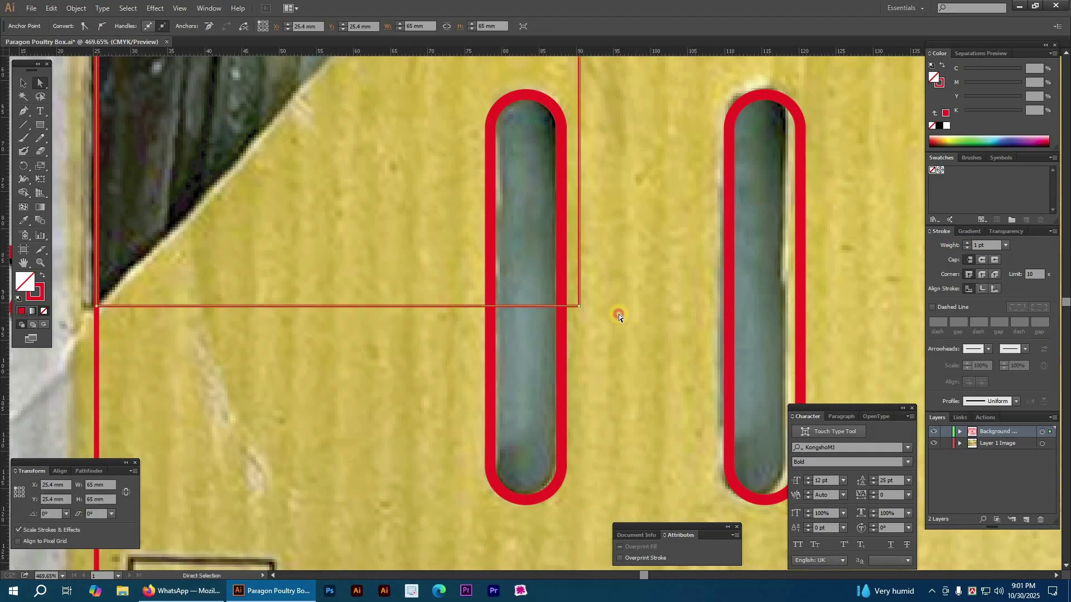
- Delete the lower-right anchor point of the 65 mm corner square, leaving only its upper and left sides
left_click(574, 303)
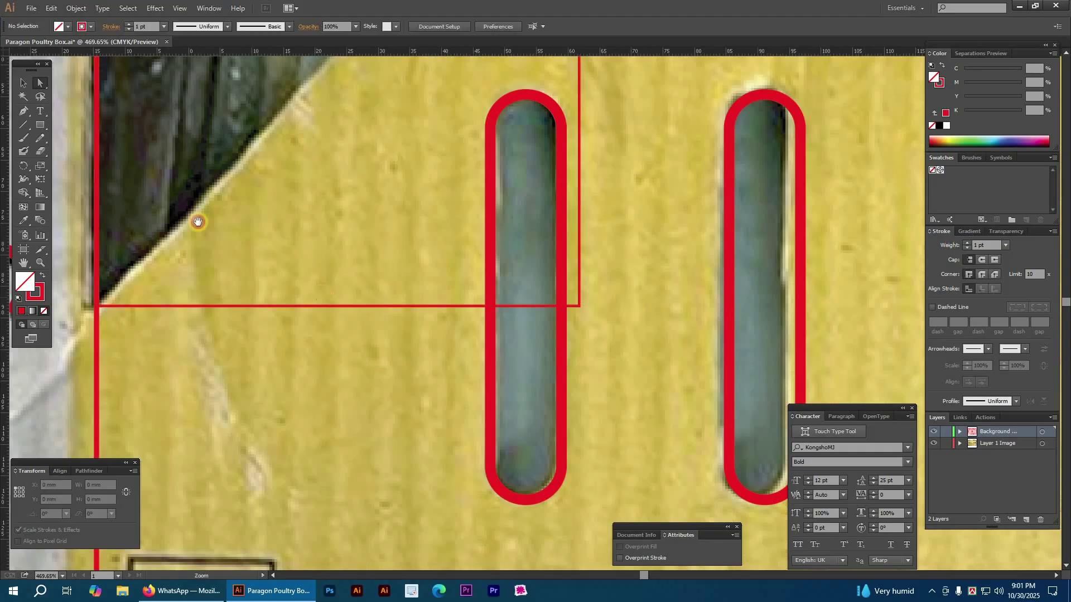
key("ctrl+minus")
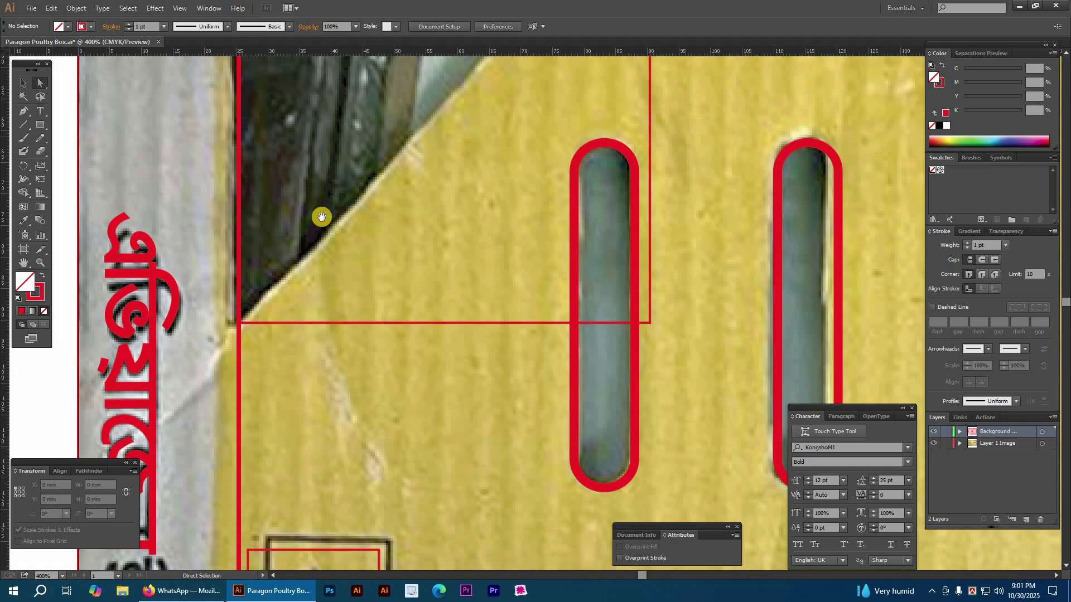
left_click_drag(682, 305, 701, 316)
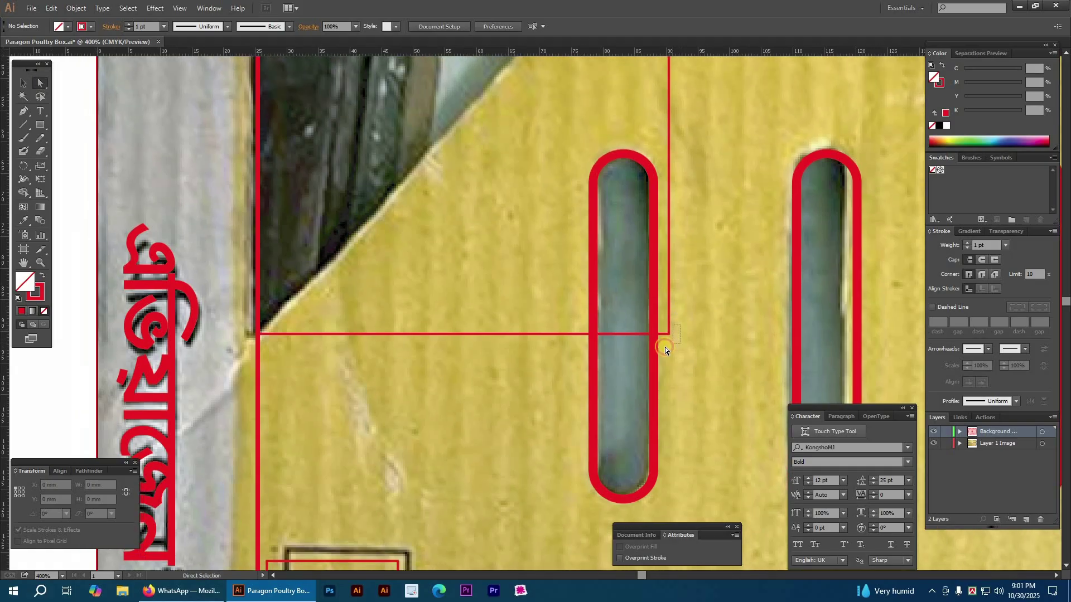
left_click_drag(664, 347, 640, 369)
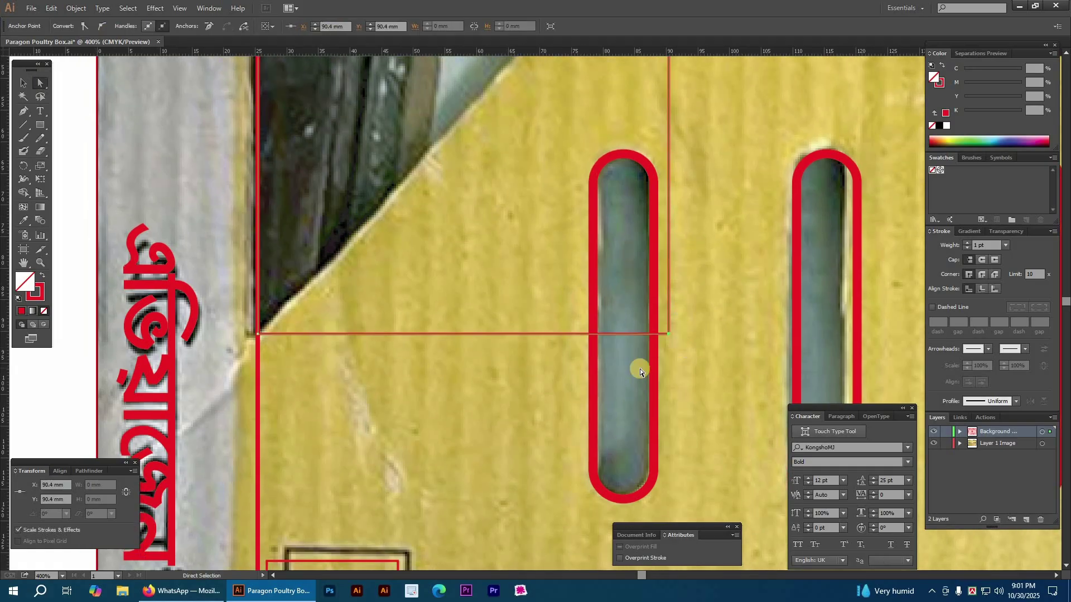
key("Delete")
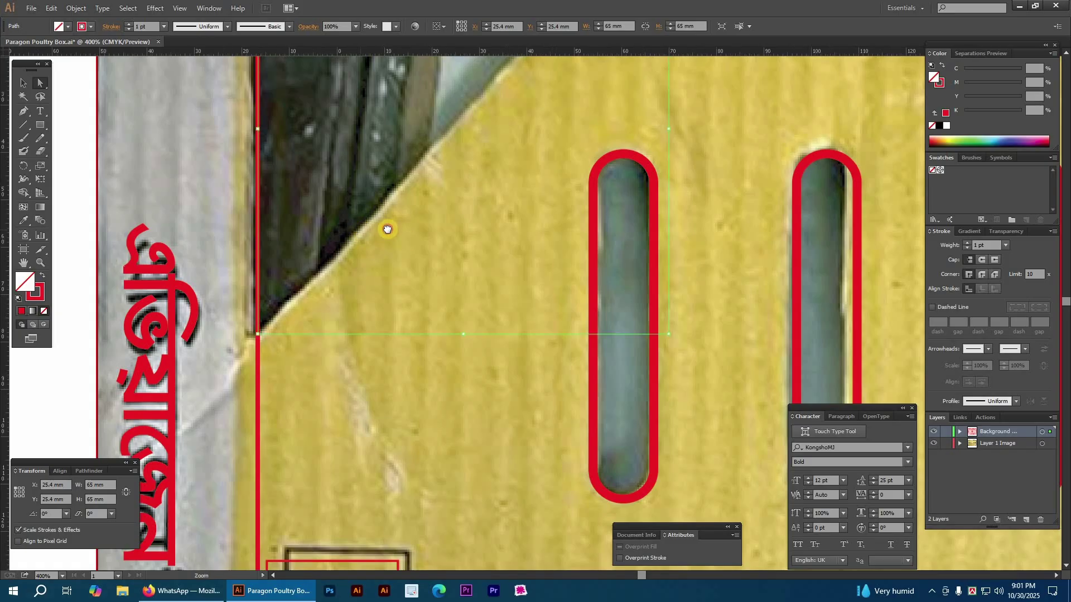
- Join the open corner path's two ends to close it into a triangle over the upper-left cut-out
key("ctrl+minus")
left_click_drag(570, 399, 491, 322)
scroll(491, 323, "right", 3)
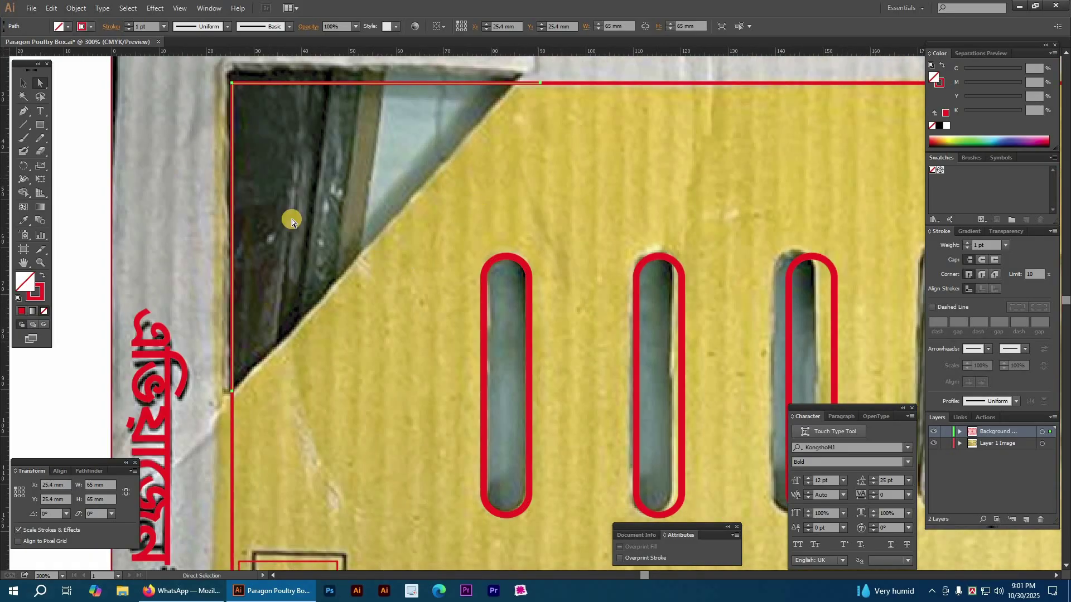
key("ctrl+j")
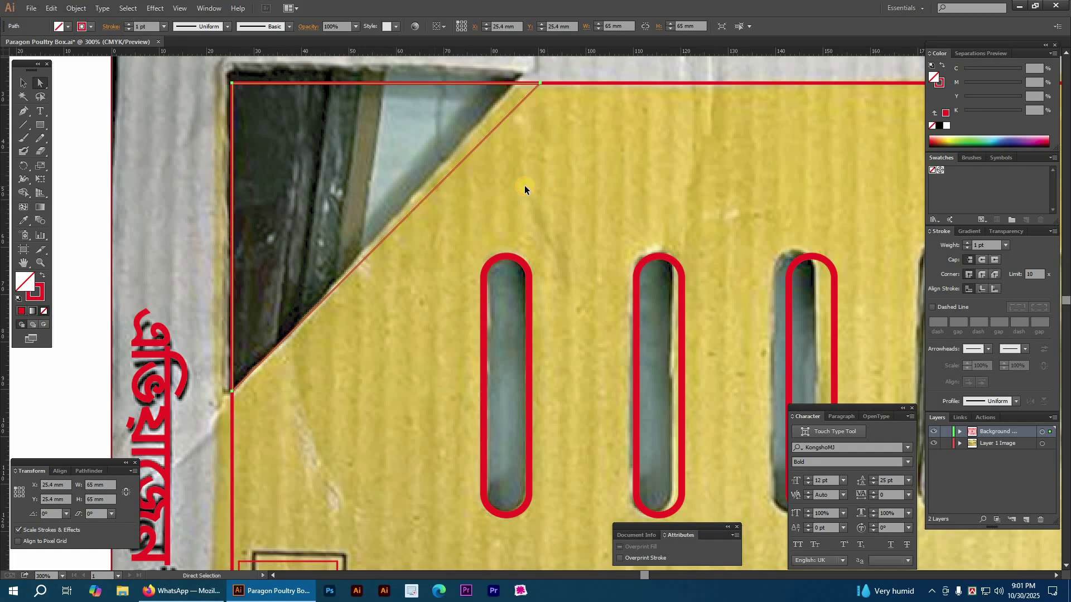
left_click(524, 186)
key("v")
left_click(545, 338, "ctrl+alt")
left_click(545, 338, "ctrl+alt")
left_click(351, 208, "ctrl+alt")
left_click_drag(614, 317, 202, 131)
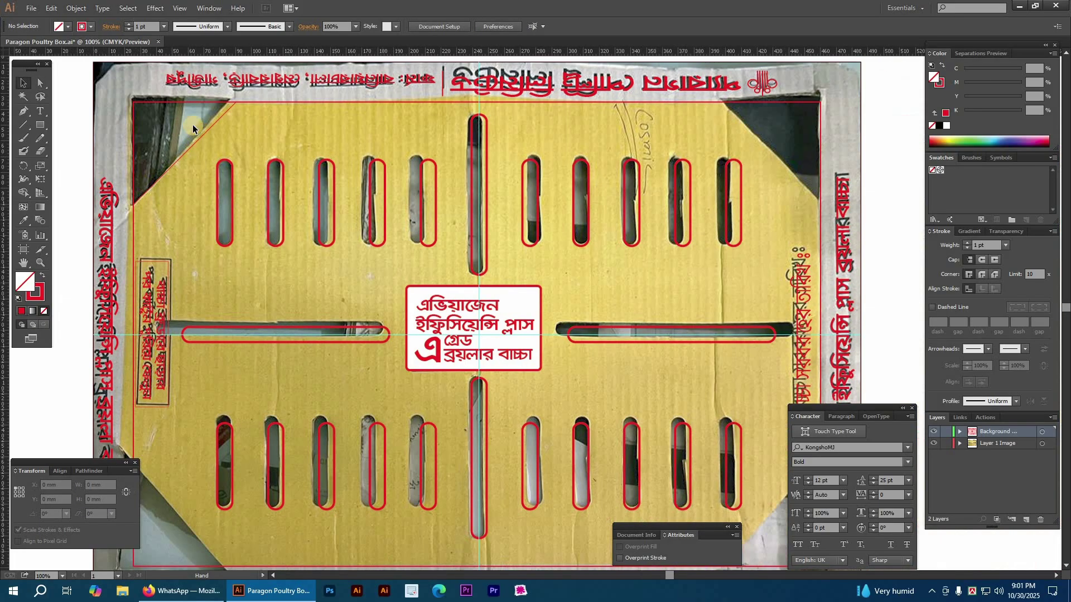
left_click(202, 136)
key("shift+x")
key("ctrl+z")
- Copy the corner triangle horizontally toward the upper-right cut-out and align it with the inner rectangle's right edge
left_click(205, 149)
left_click_drag(199, 142, 665, 169)
left_click_drag(793, 151, 645, 152)
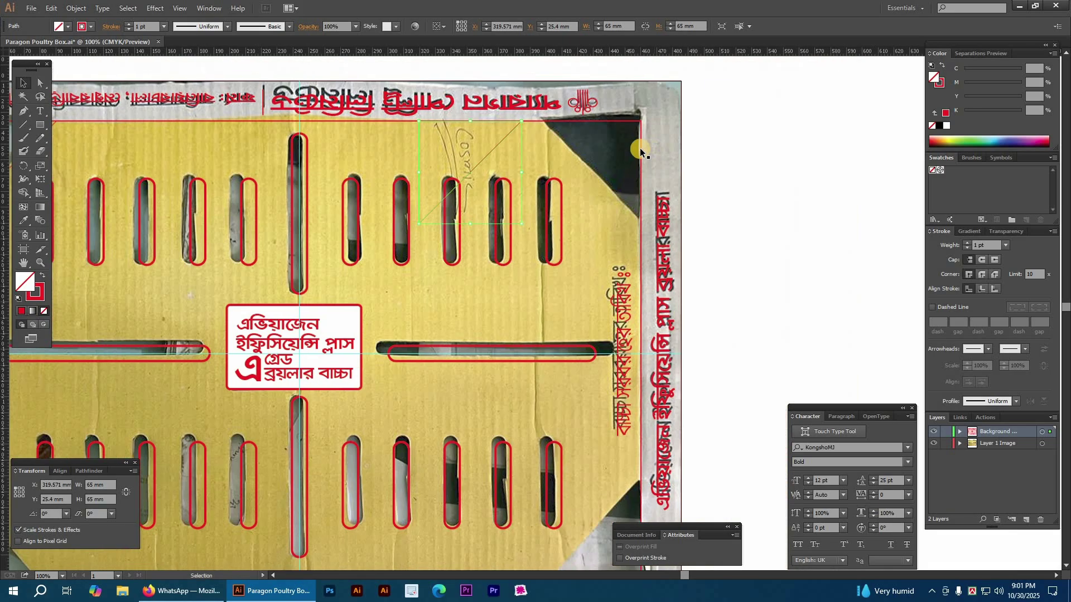
left_click(642, 150, "shift")
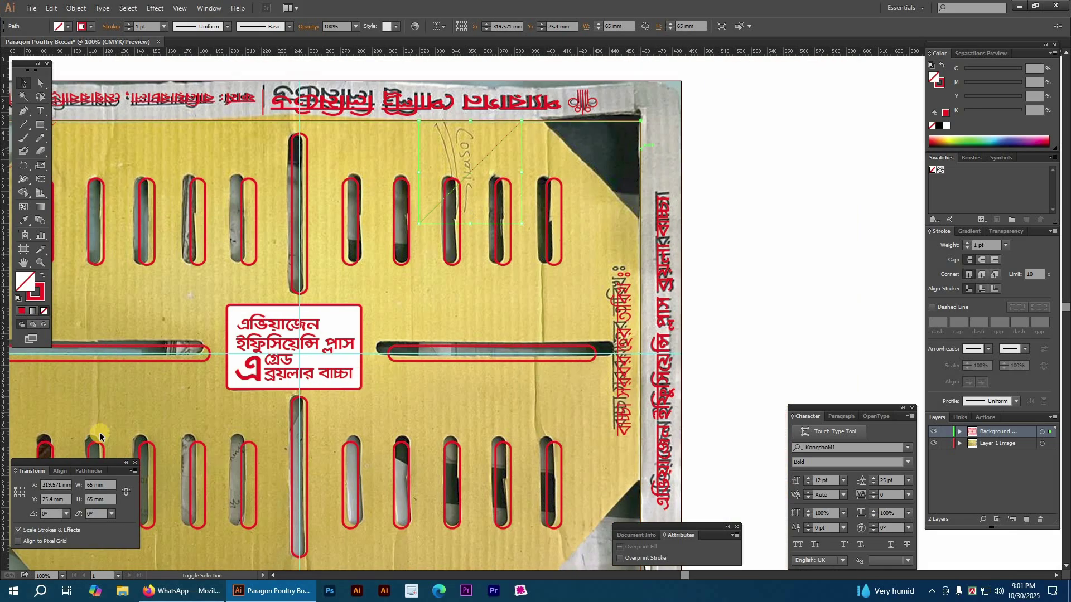
left_click(59, 471)
left_click(63, 496)
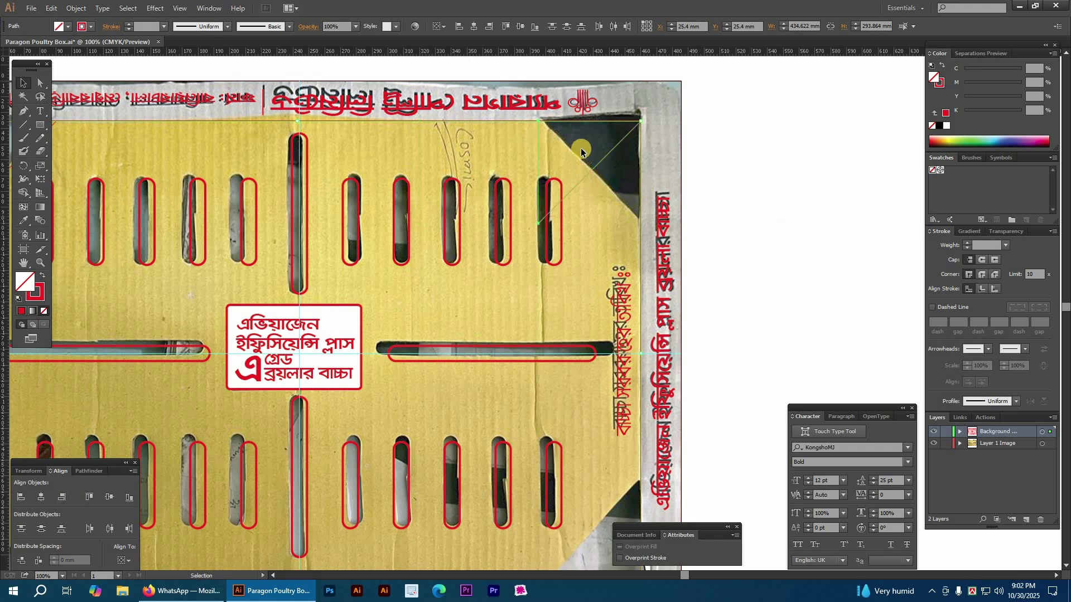
- Reflect the copied triangle across the vertical axis to fit the upper-right corner
left_click(612, 173)
left_click(591, 170)
right_click(610, 168)
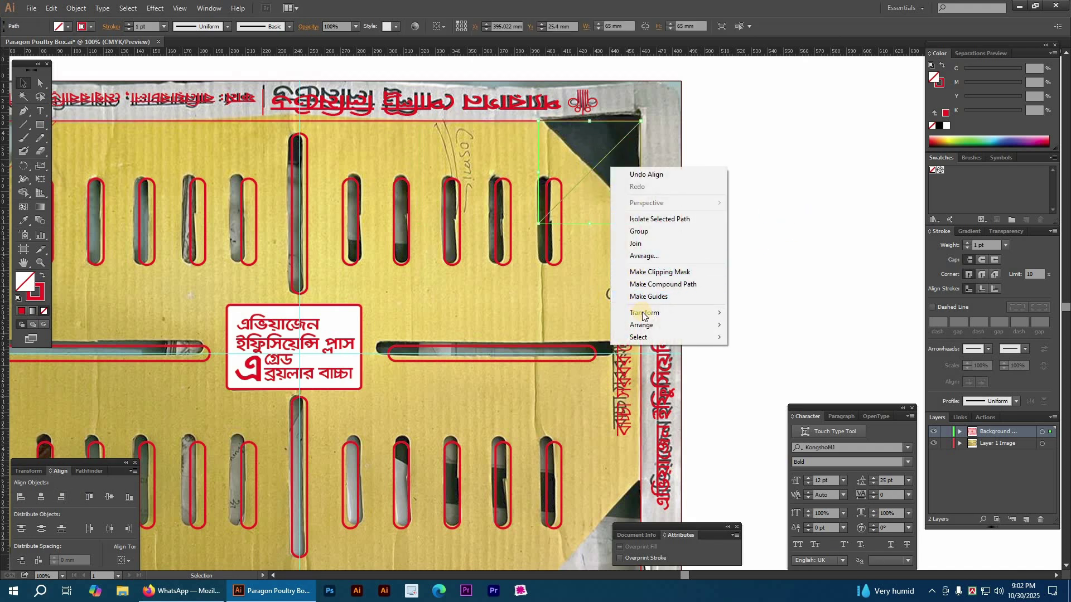
mouse_move(701, 314)
left_click(750, 352)
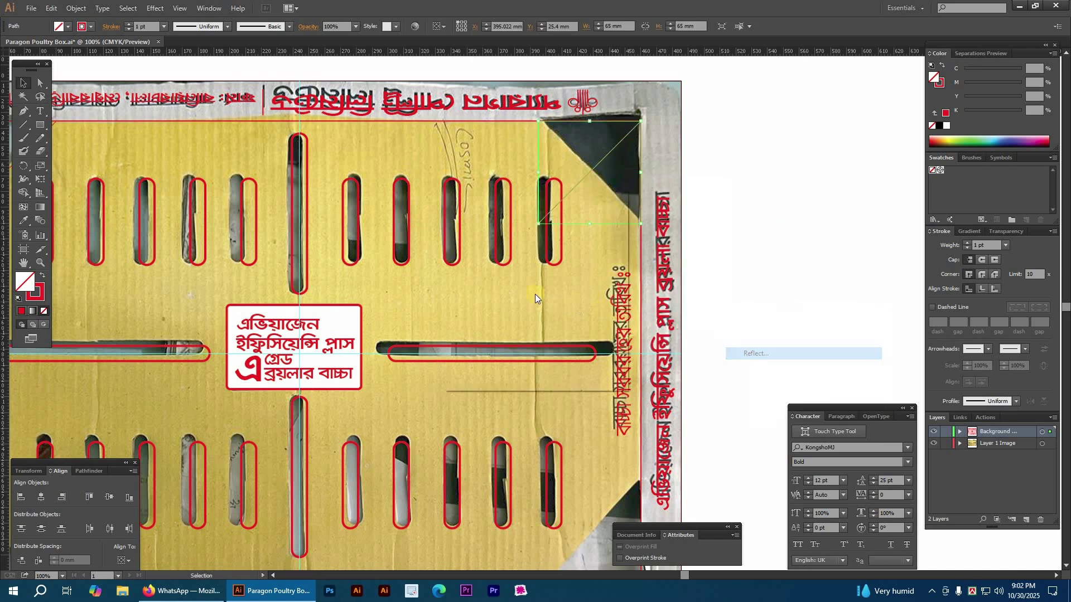
left_click(536, 368)
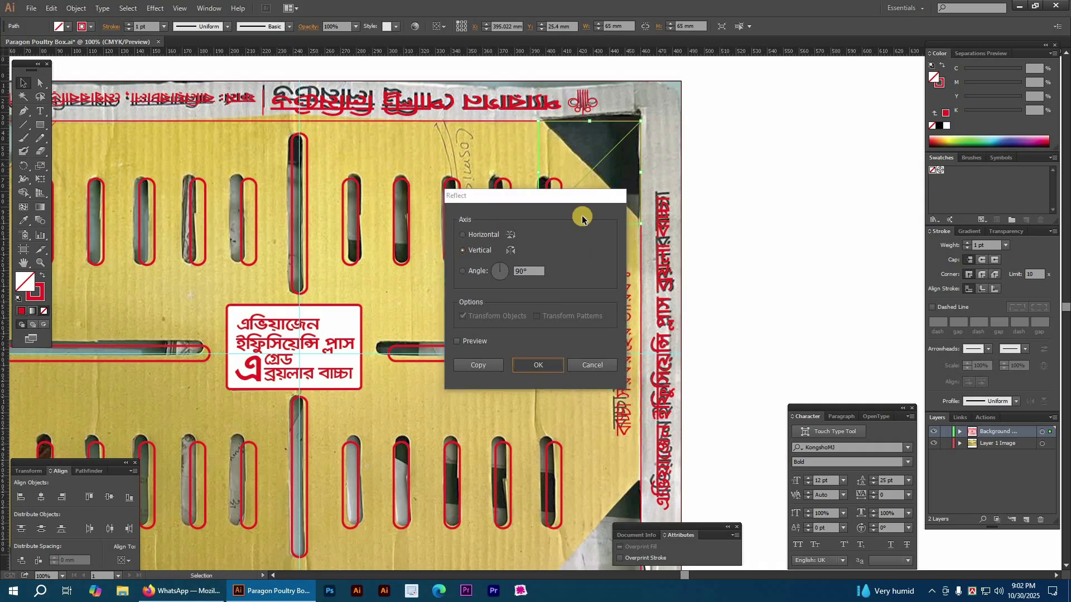
- Duplicate both upper corner triangles straight down and align the copies with the inner rectangle's bottom edge
scroll(581, 215, "down", 1)
left_click(608, 175)
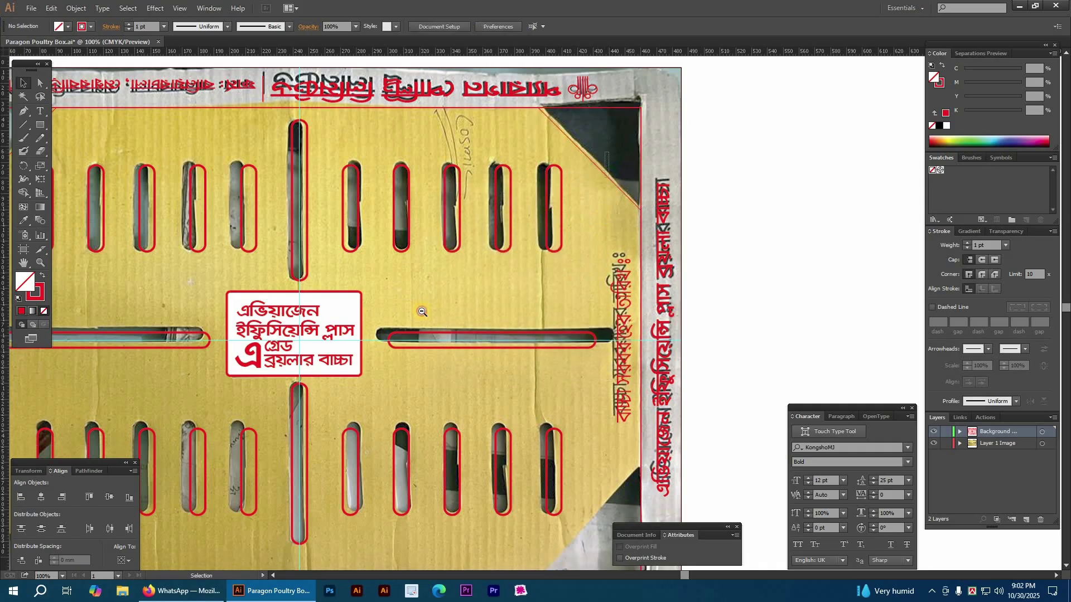
left_click(608, 175)
key("ctrl+minus")
left_click(280, 198, "shift")
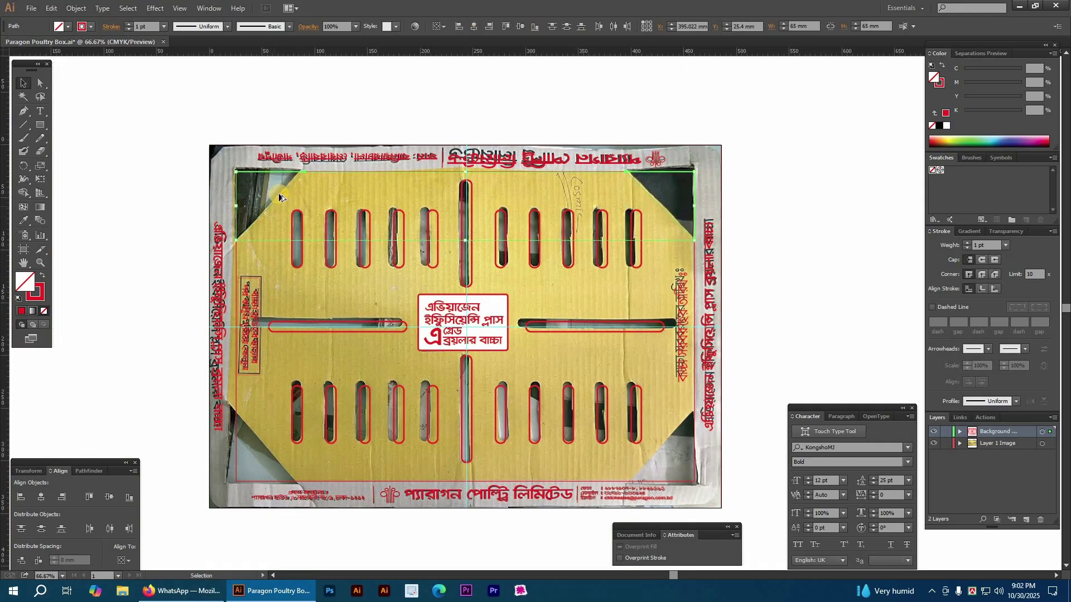
left_click_drag(287, 398, 296, 335)
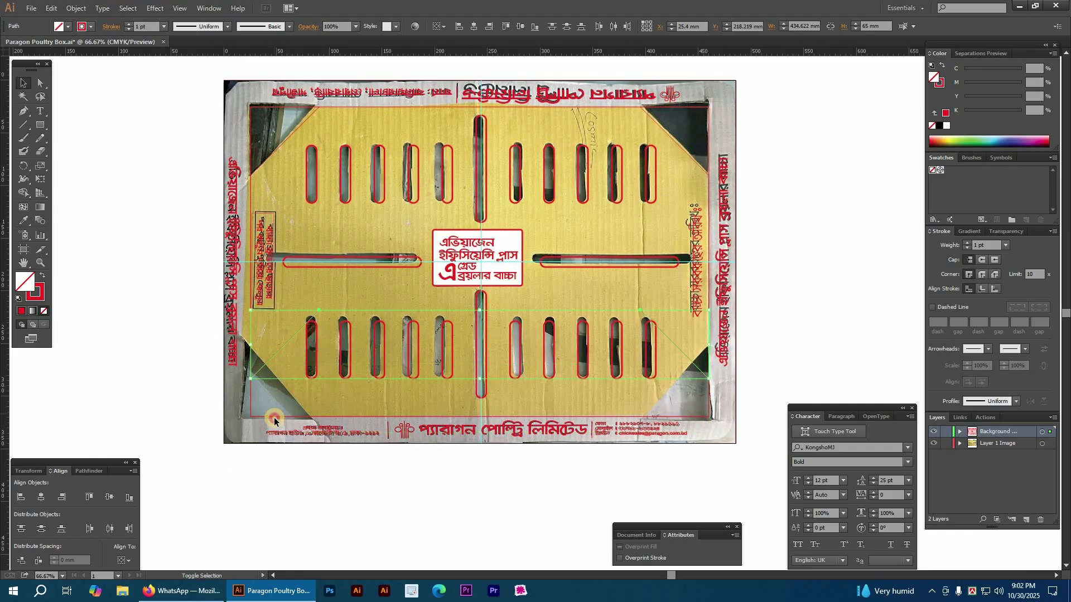
key("ctrl+a")
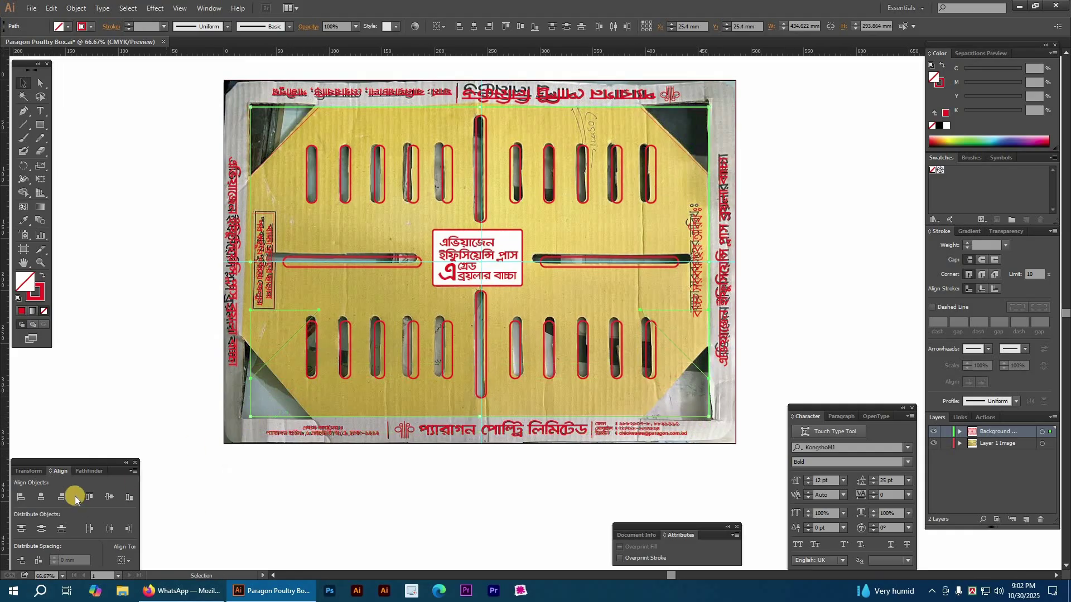
left_click(128, 497)
- Rotate the two lower corner triangles together by 180° to fit the bottom cut-outs
left_click(263, 365)
key("Tab")
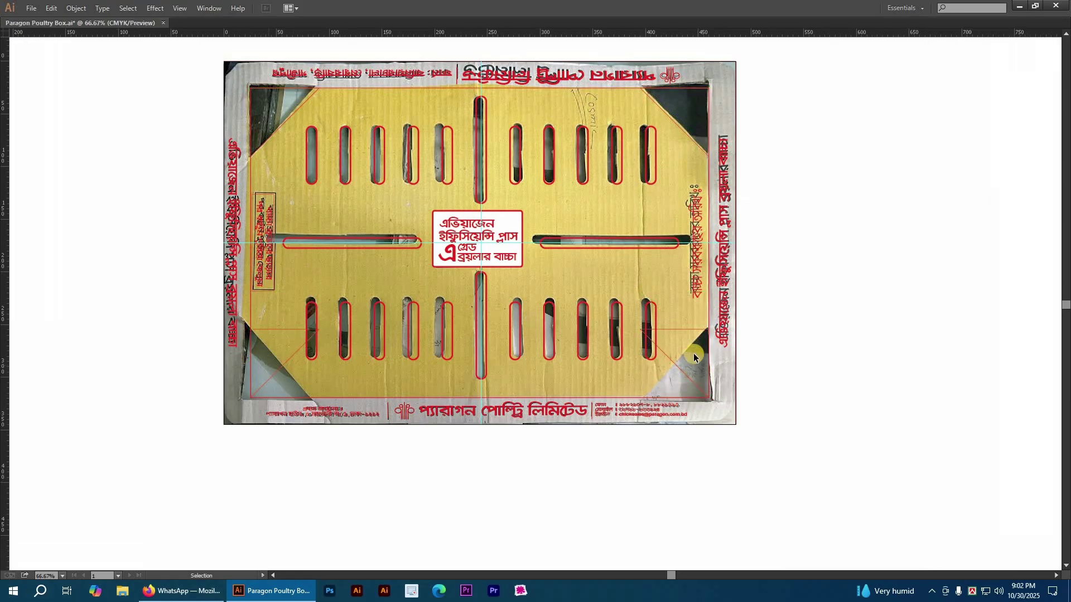
left_click(678, 334)
left_click(282, 342, "shift")
right_click(315, 411)
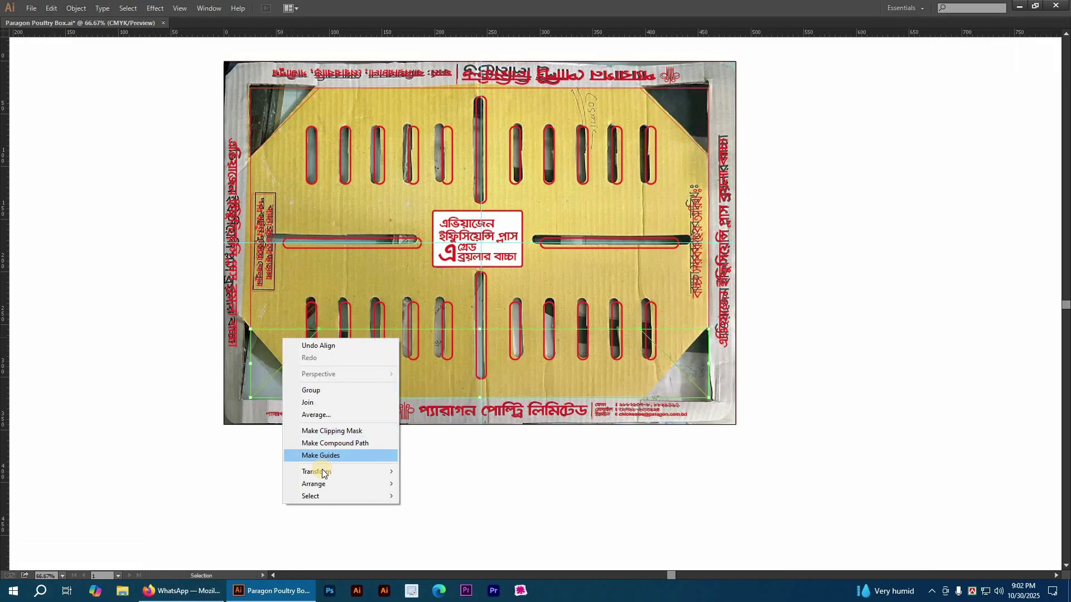
mouse_move(317, 472)
left_click(427, 501)
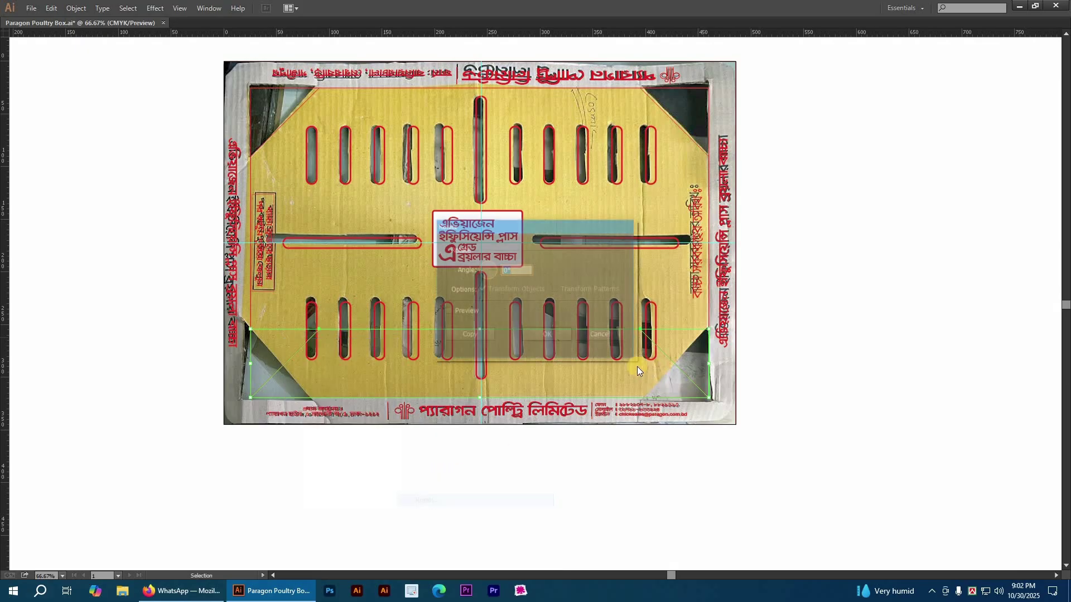
type("180")
key("Return")
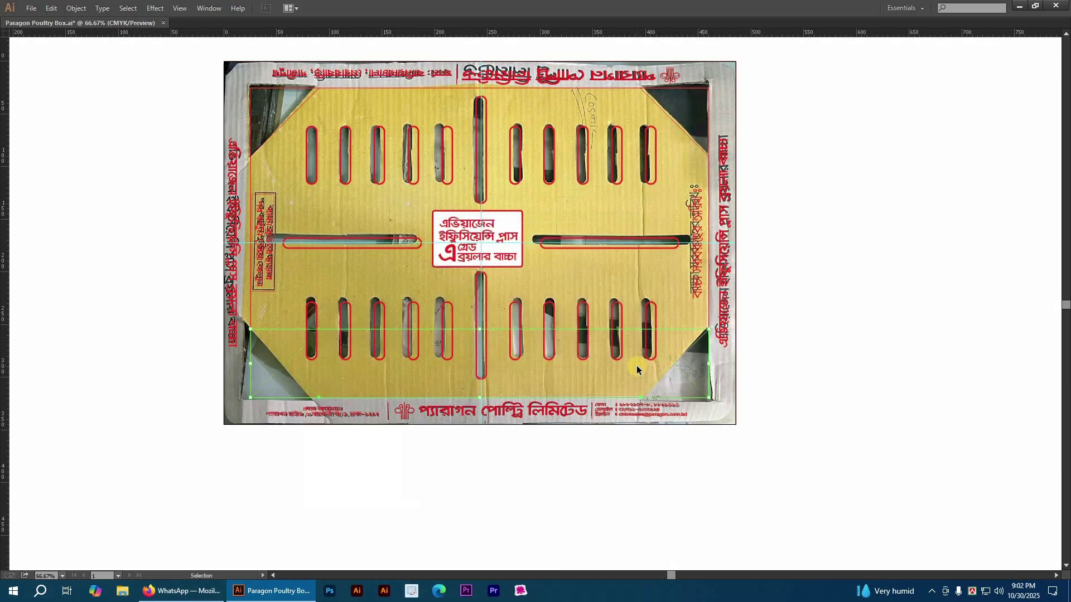
- Move the reference photo horizontally about 500 mm so it sits to the right of the traced artwork
left_click_drag(444, 289, 435, 305)
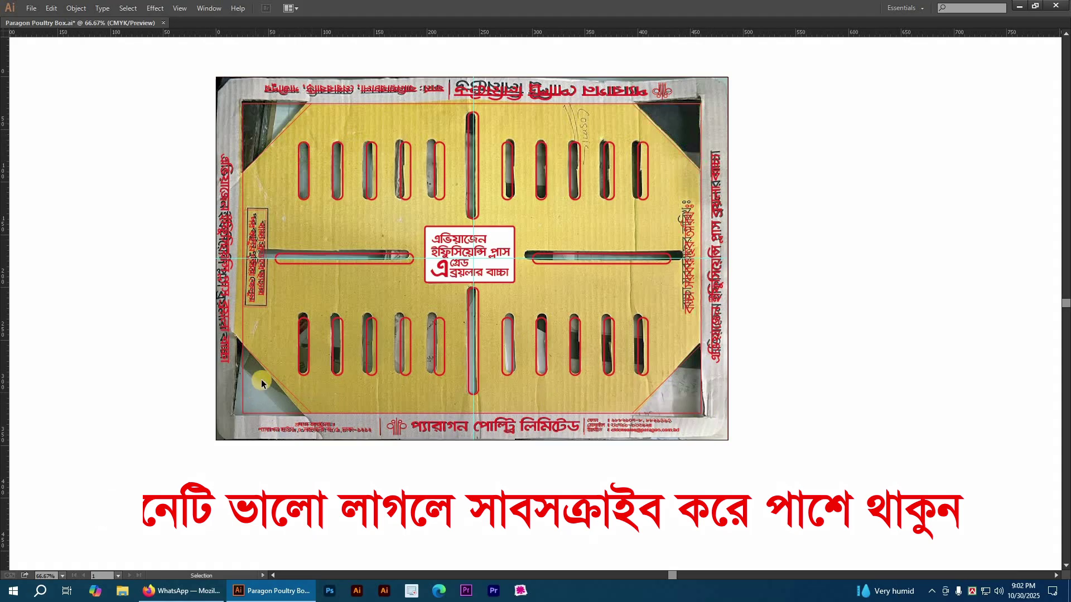
key("ctrl+minus")
scroll(647, 281, "right", 1)
left_click(540, 273)
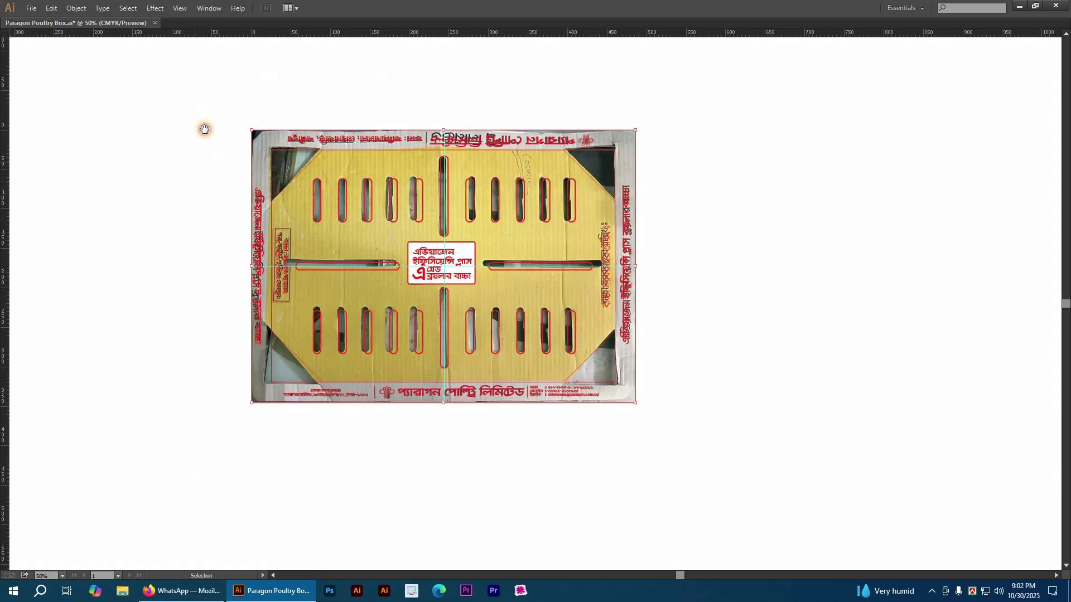
scroll(245, 159, "right", 2)
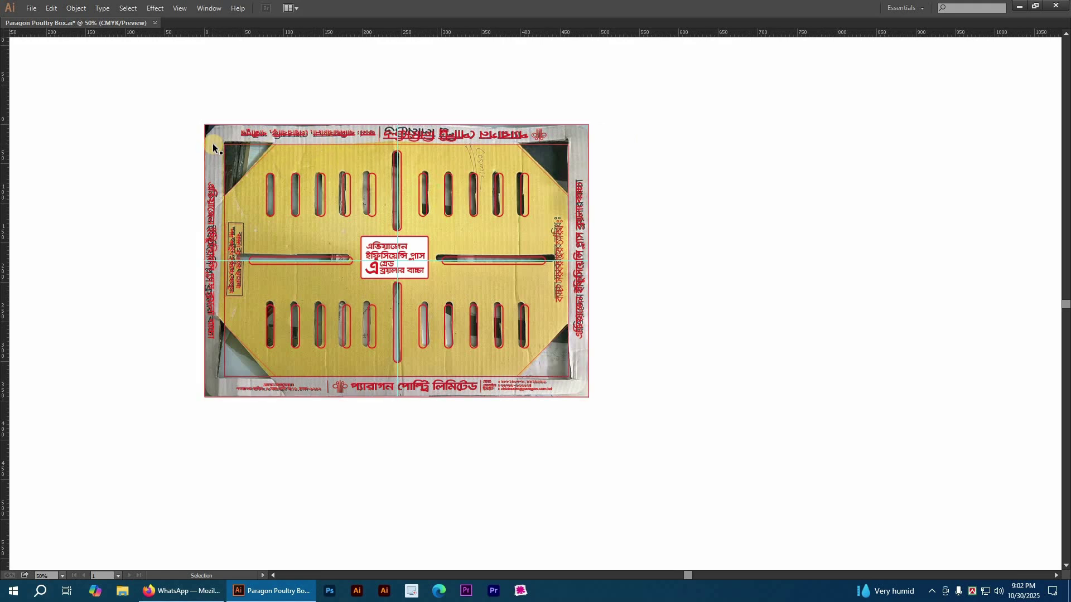
left_click_drag(212, 148, 611, 170)
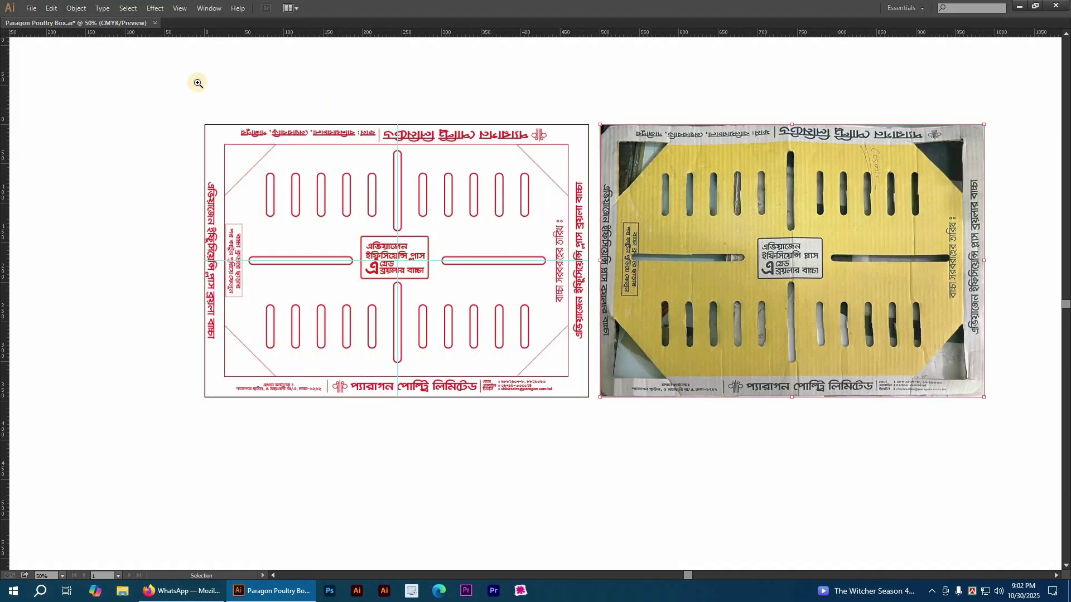
left_click(198, 83)
- Swap the inner rectangle's stroke colour to its fill and make it yellow by setting magenta to 0
left_click_drag(173, 94, 813, 457)
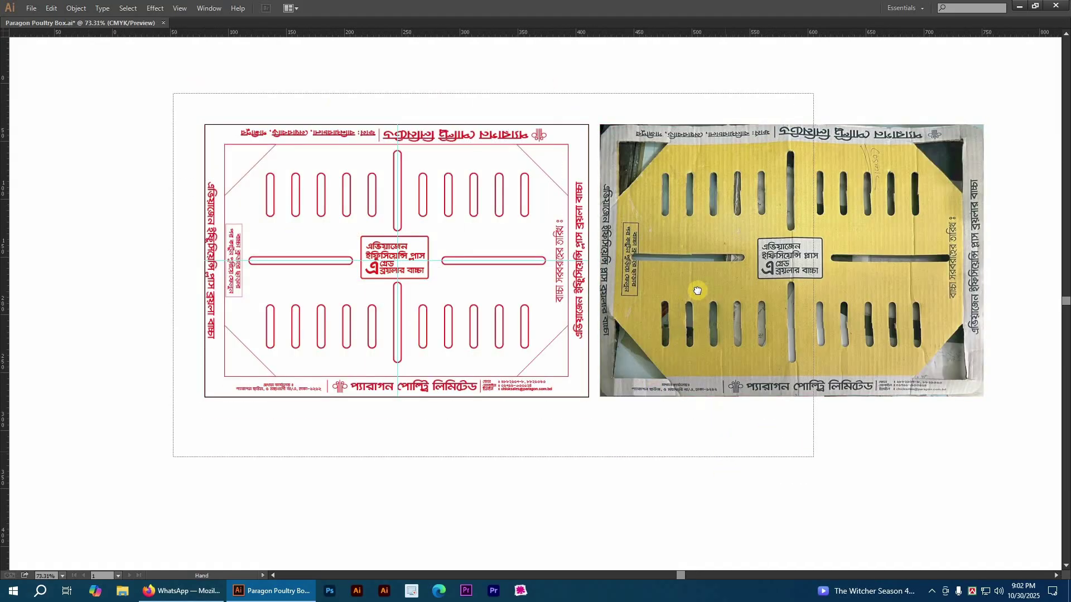
scroll(395, 211, "up", 1)
left_click_drag(786, 238, 586, 213)
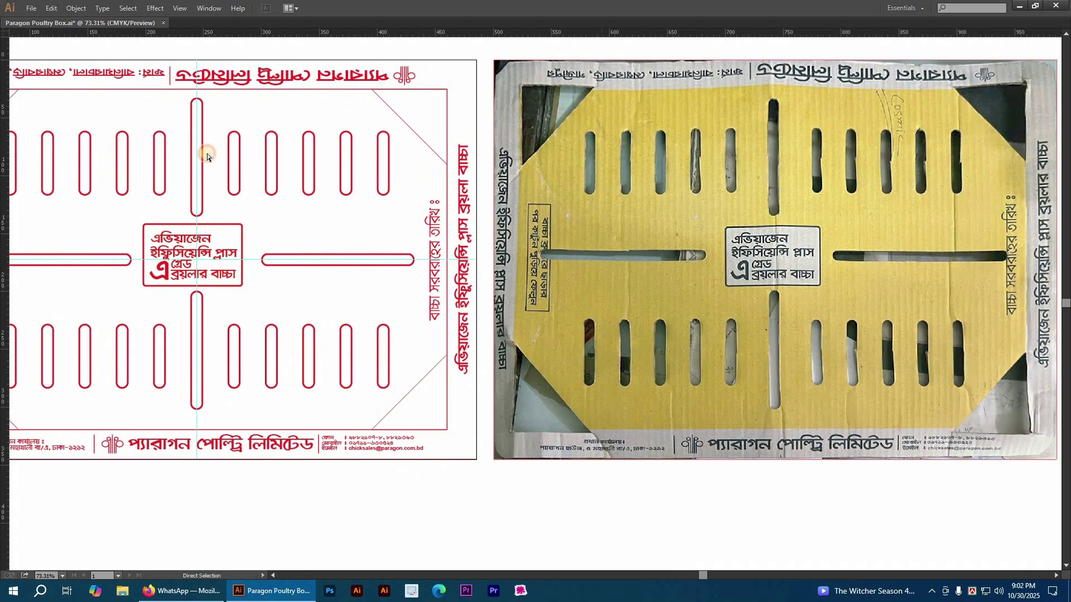
left_click_drag(313, 173, 463, 181)
left_click(185, 98)
key("shift+x")
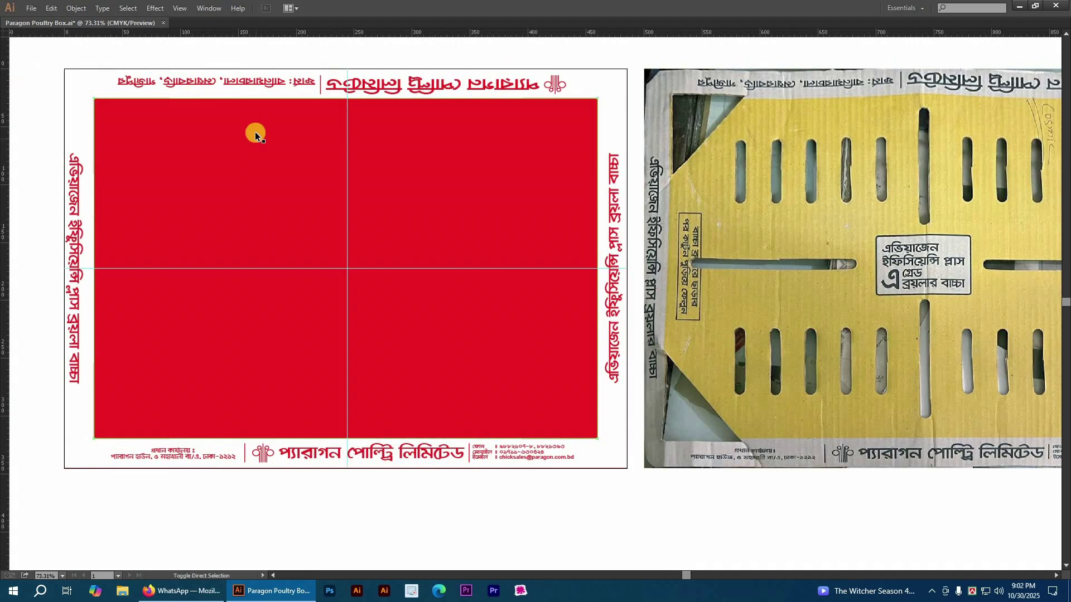
key("Tab")
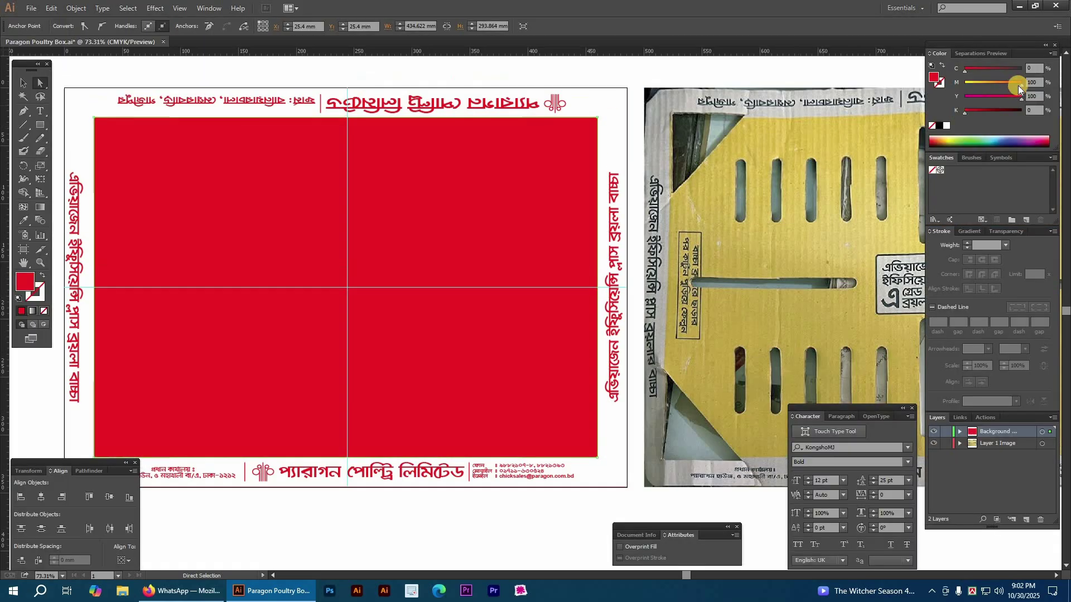
left_click(964, 84)
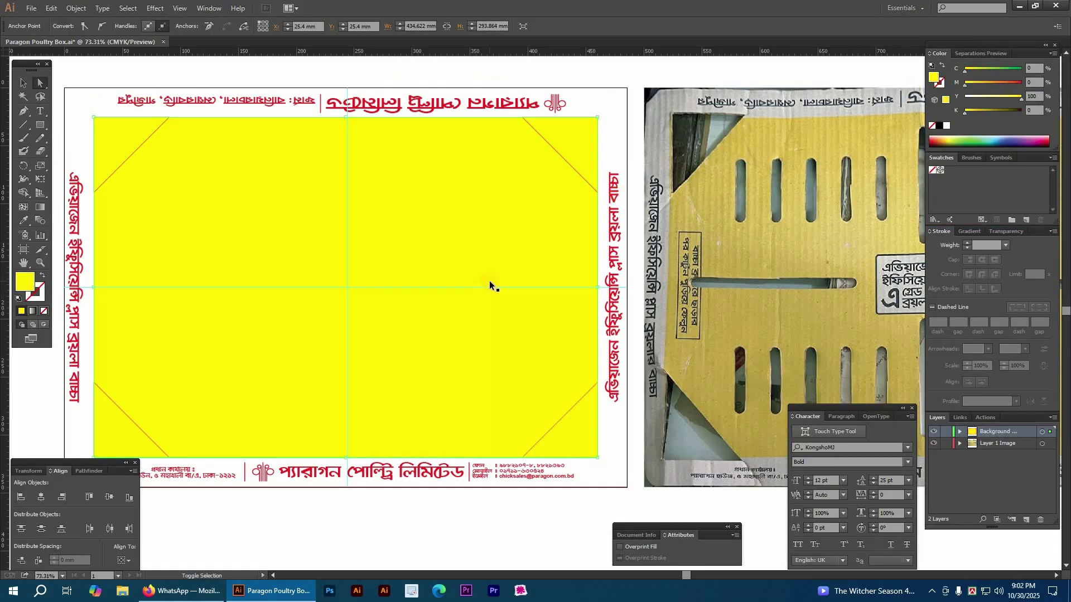
- Send the yellow inner rectangle to the back, behind the slots, label and corner triangles
right_click(466, 226)
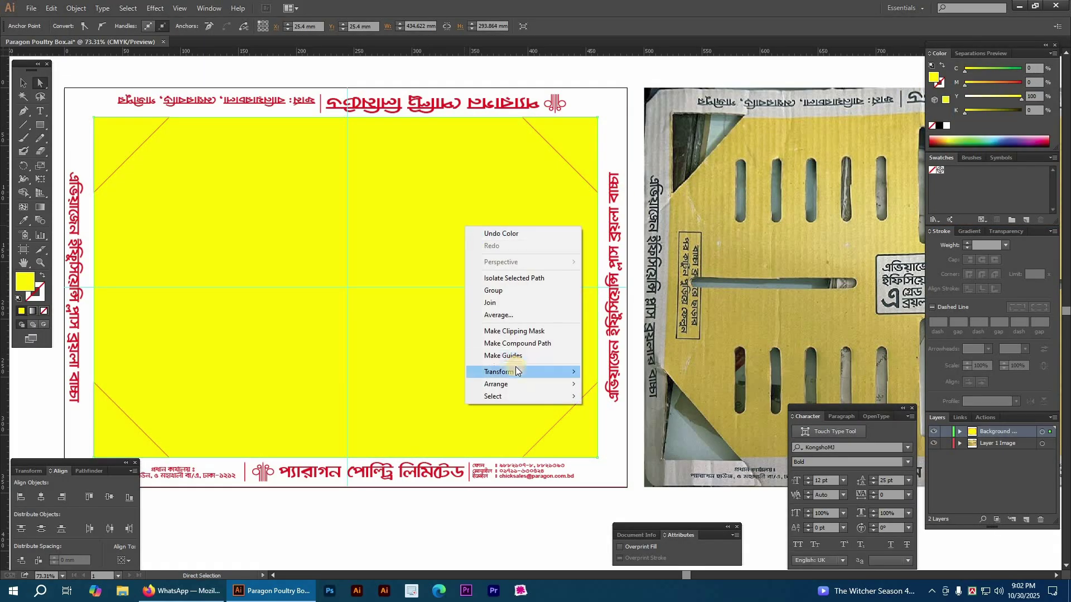
mouse_move(513, 385)
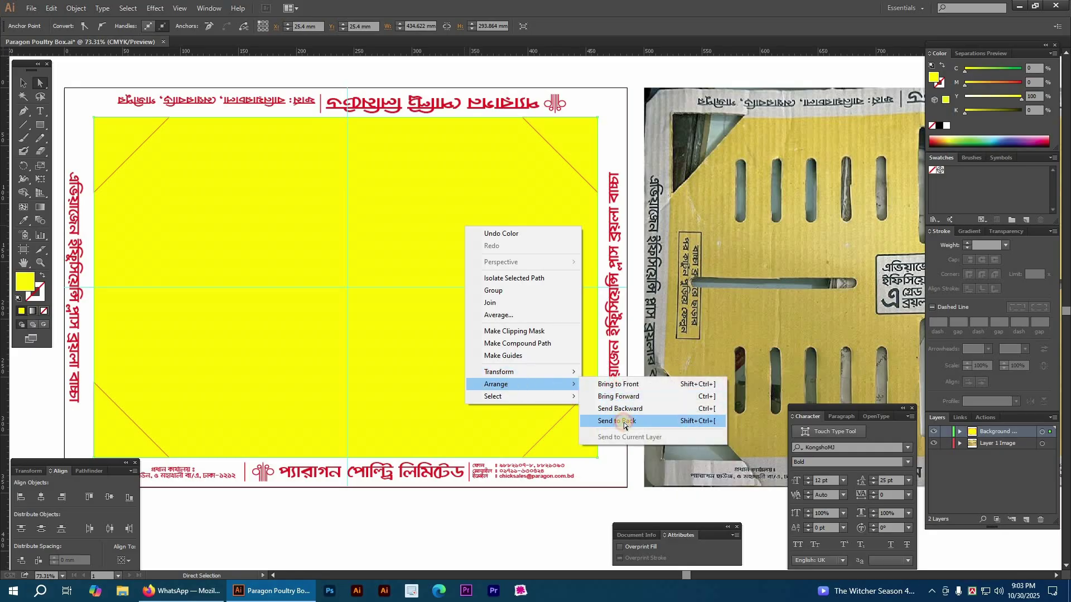
left_click(619, 421)
key("Tab")
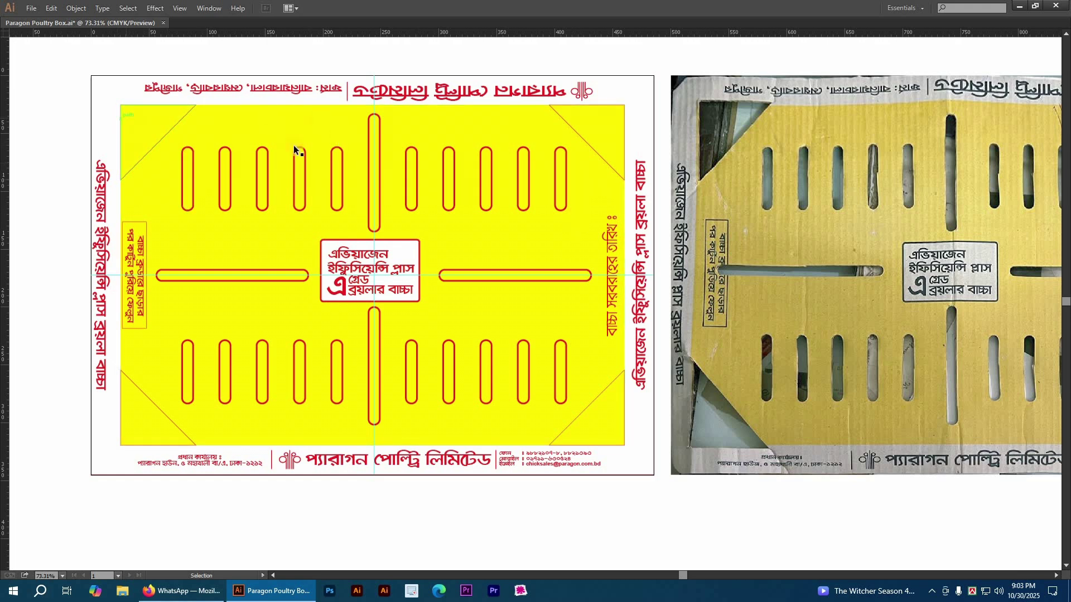
key("ctrl+space")
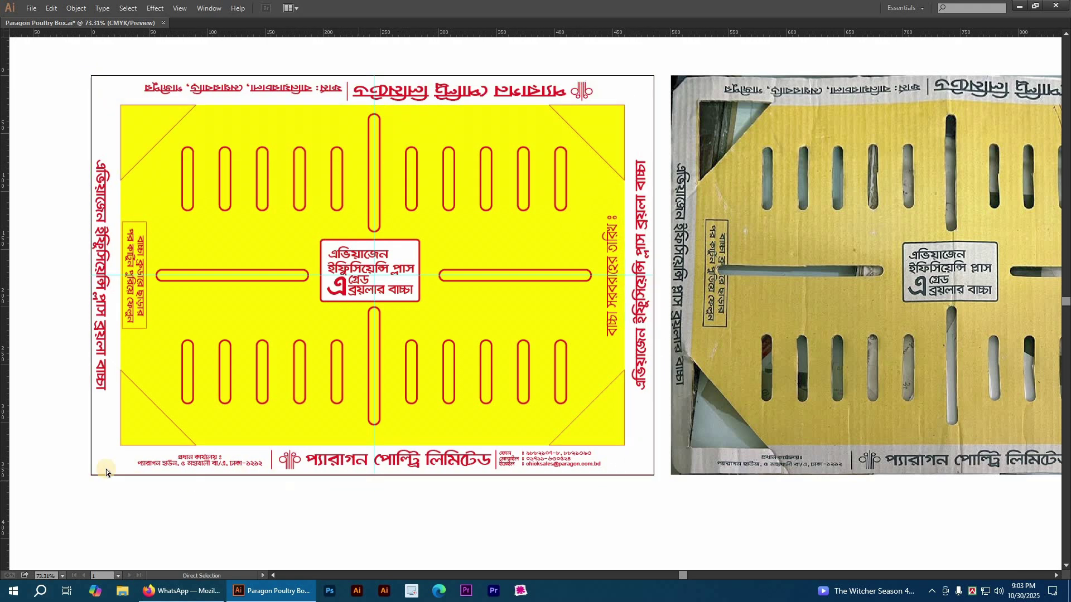
- Resize the outer carton rectangle from its centre reference point to 485 mm wide and 345 mm high
left_click(255, 109)
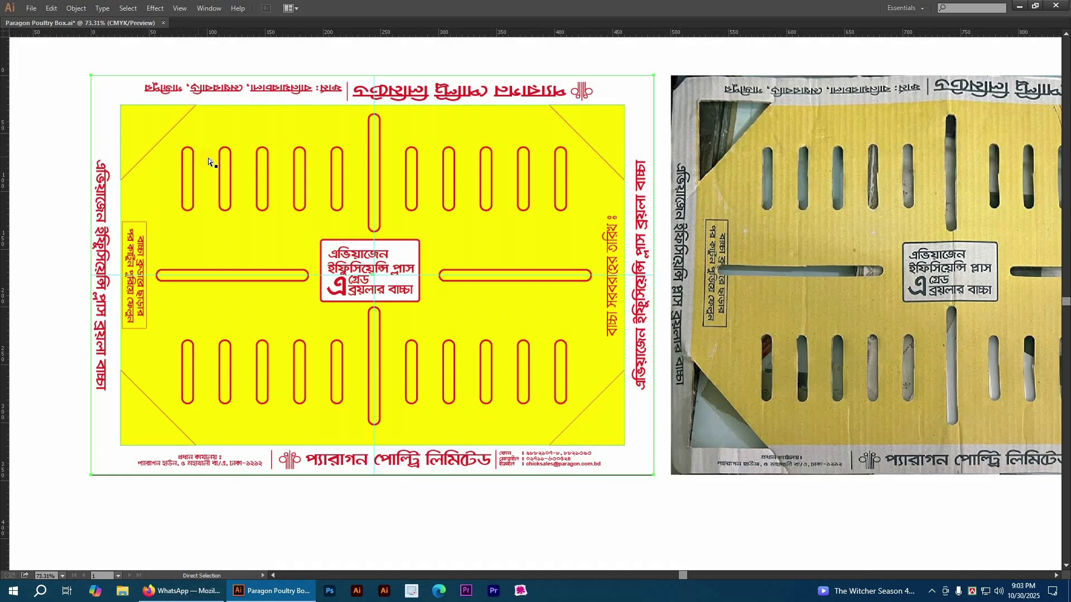
key("Tab")
left_click(35, 296)
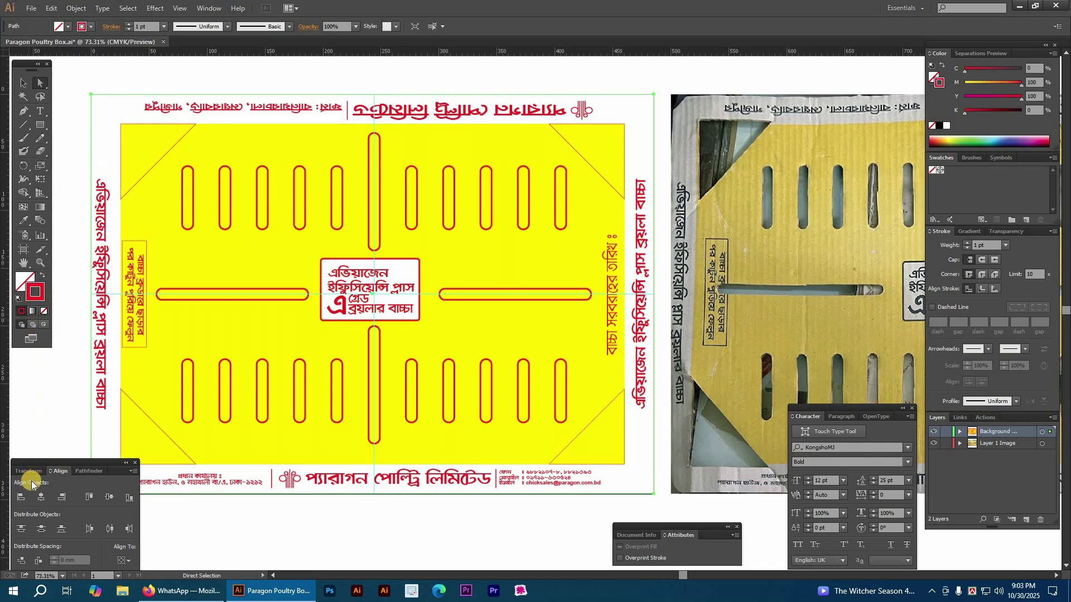
left_click(28, 471)
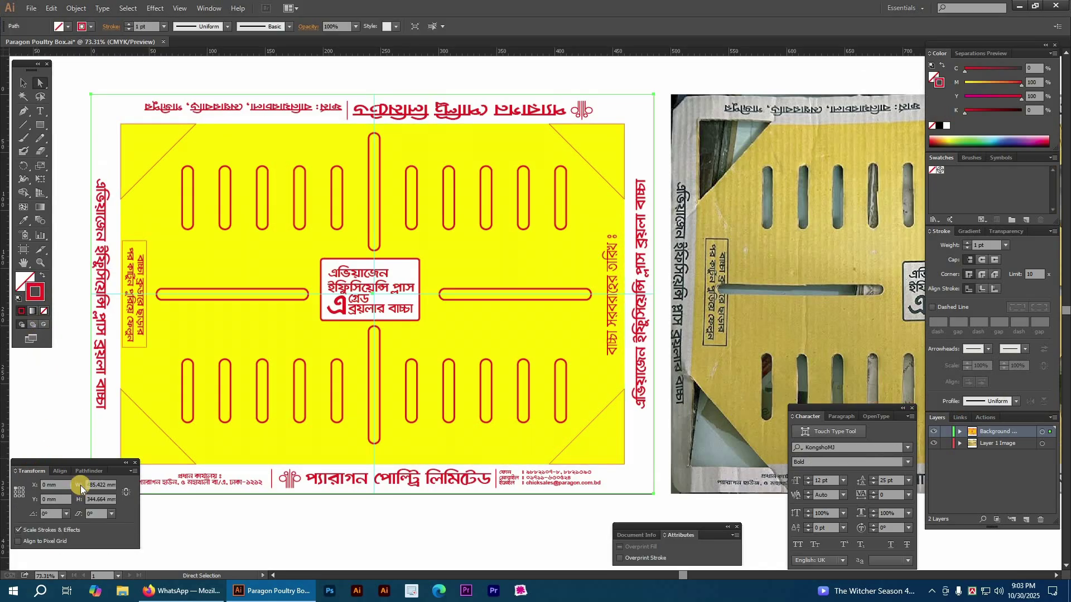
left_click(20, 492)
type("485")
key("Tab")
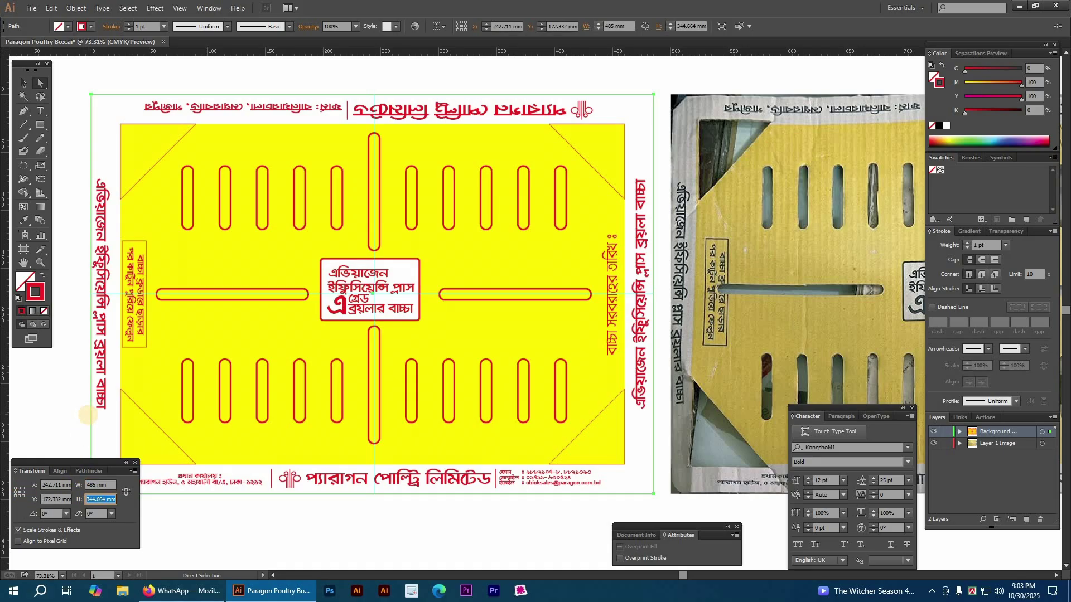
key("Return")
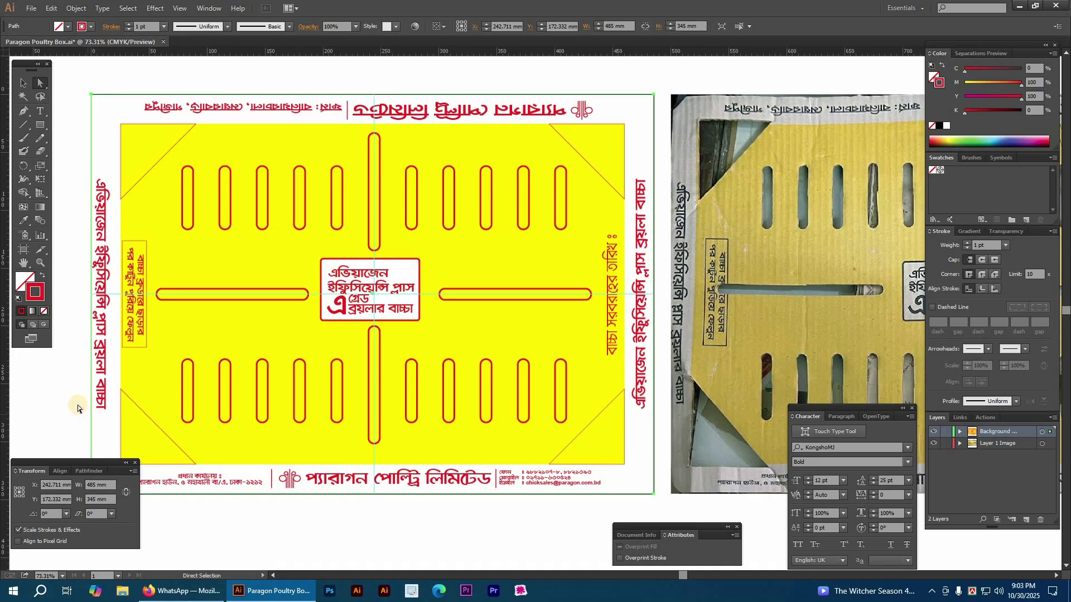
- Open the Offset Path settings for the outer carton rectangle
left_click(76, 8)
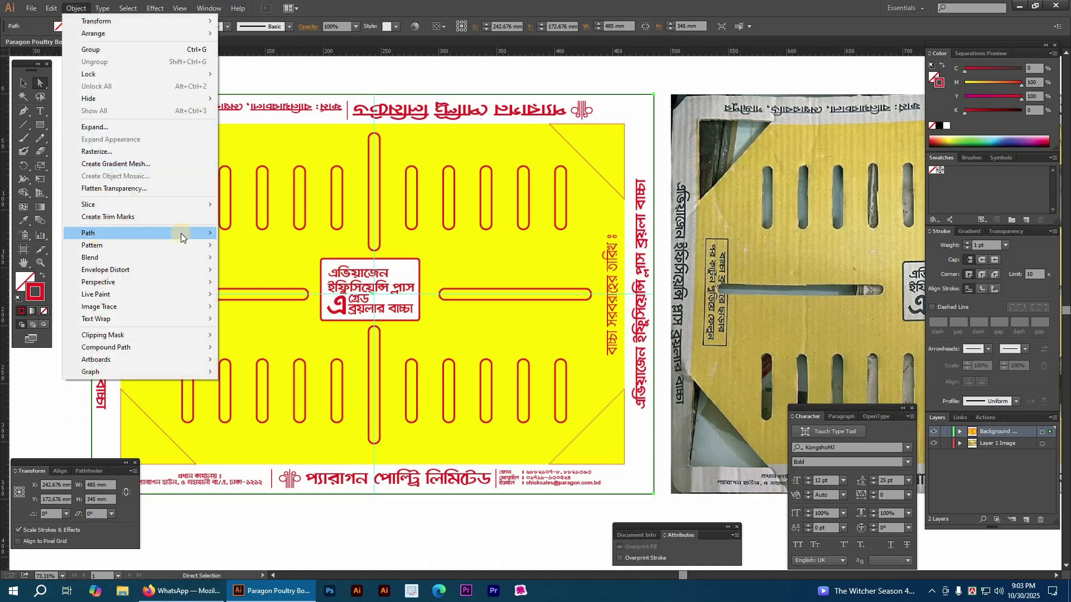
mouse_move(144, 233)
key("Return")
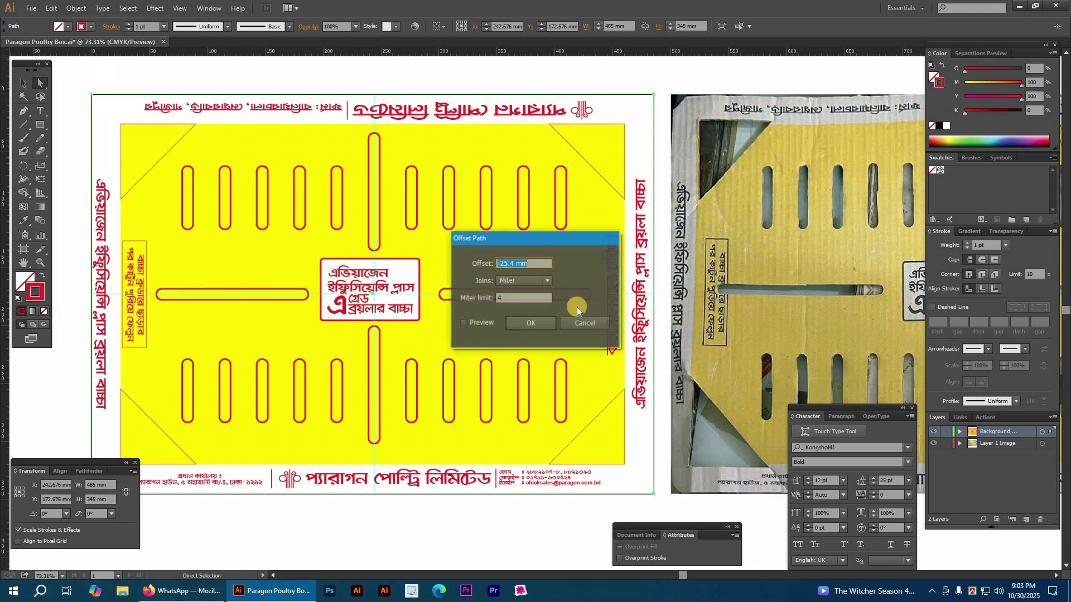
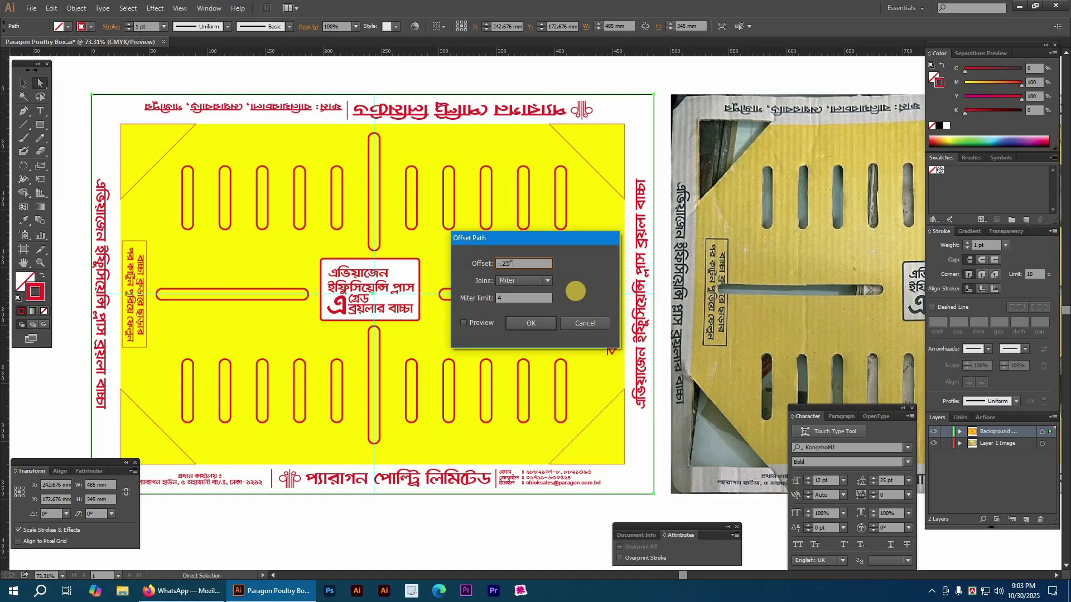
- Offset the outer carton rectangle inward by 0.25 inch and turn the offset path into margin guides
key("Return")
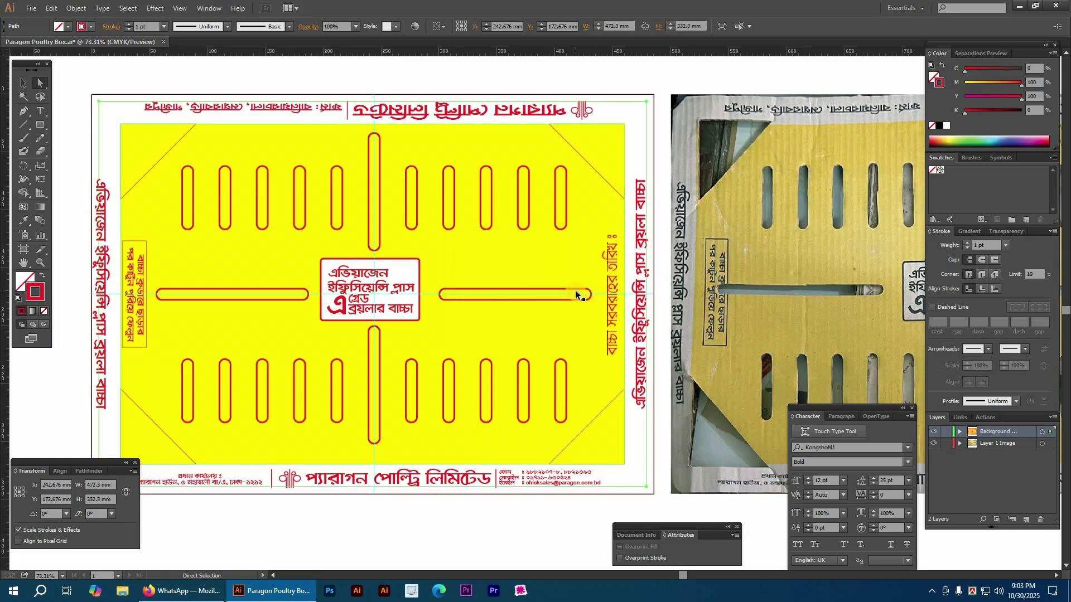
left_click(555, 337)
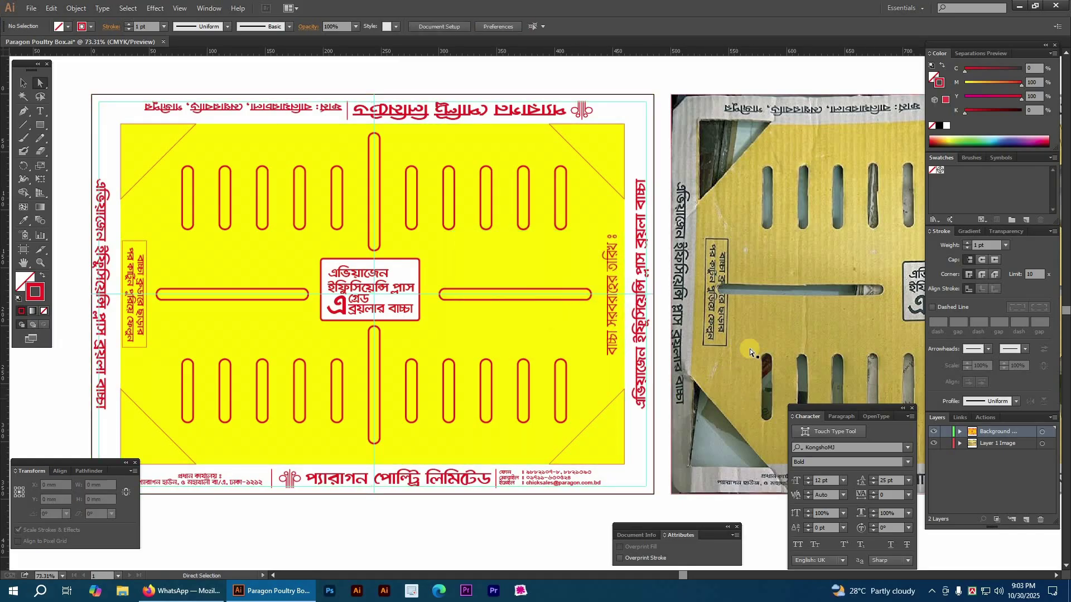
- Move the vertical Bangla text at the carton's right edge slightly inward so it sits inside the margin guide
key("Tab")
left_click_drag(626, 246, 688, 366)
left_click_drag(461, 286, 452, 237)
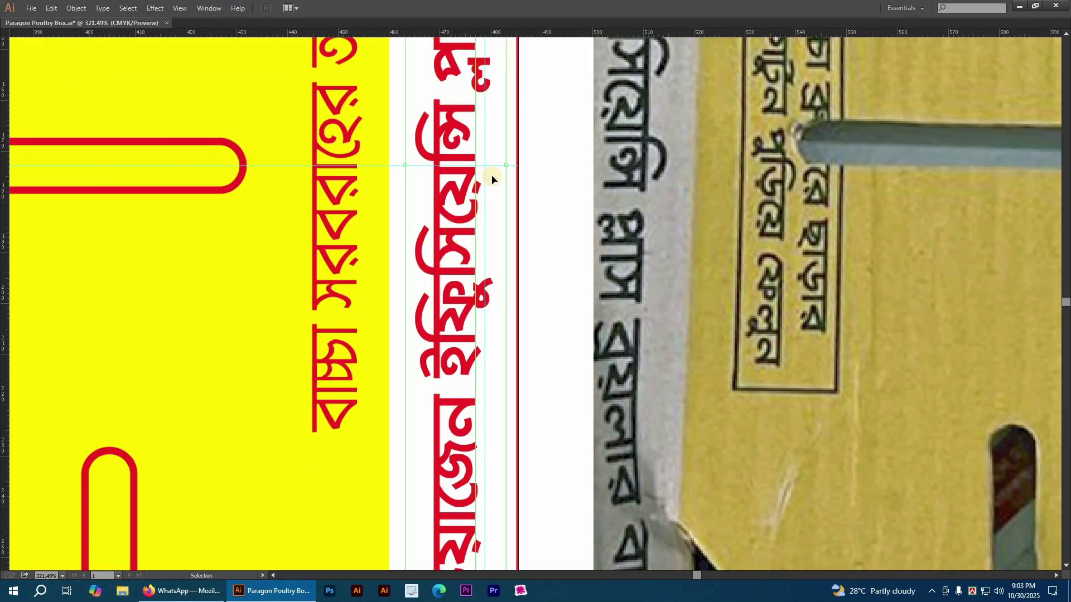
left_click(464, 156, "ctrl+alt")
- Select the upside-down header text, divider and logo along the carton's top edge and move them down onto the top margin guide
left_click_drag(504, 142, 530, 368)
left_click_drag(329, 251, 651, 552)
left_click(321, 231, "ctrl+alt")
left_click_drag(317, 280, 504, 285)
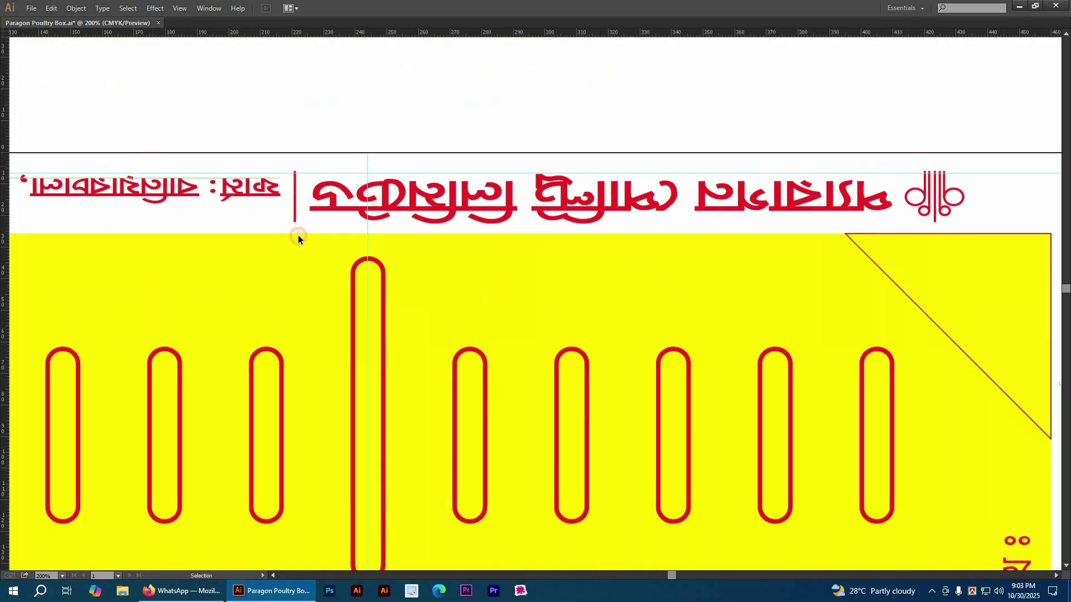
left_click(491, 284, "ctrl+alt")
left_click(480, 245, "ctrl+alt")
left_click_drag(179, 262, 795, 259)
key("ctrl+space")
left_click_drag(607, 286, 415, 228)
left_click_drag(495, 217, 484, 240)
- Move the vertical Bangla text at the carton's left edge slightly inward so it sits inside the left margin guide
key("ctrl+minus")
key("ctrl+minus")
key("ctrl+minus")
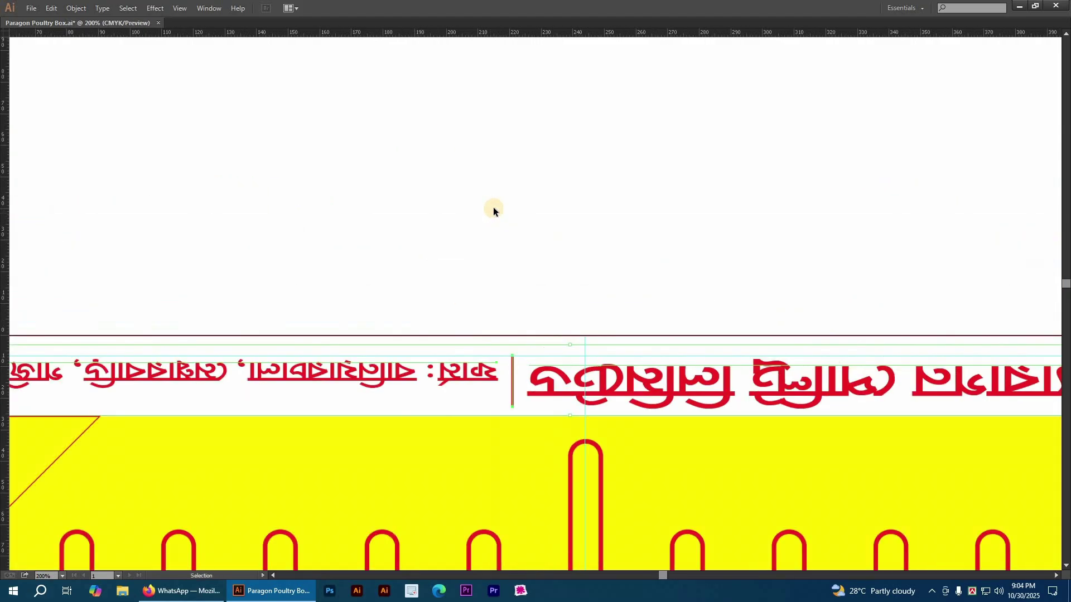
left_click(470, 287)
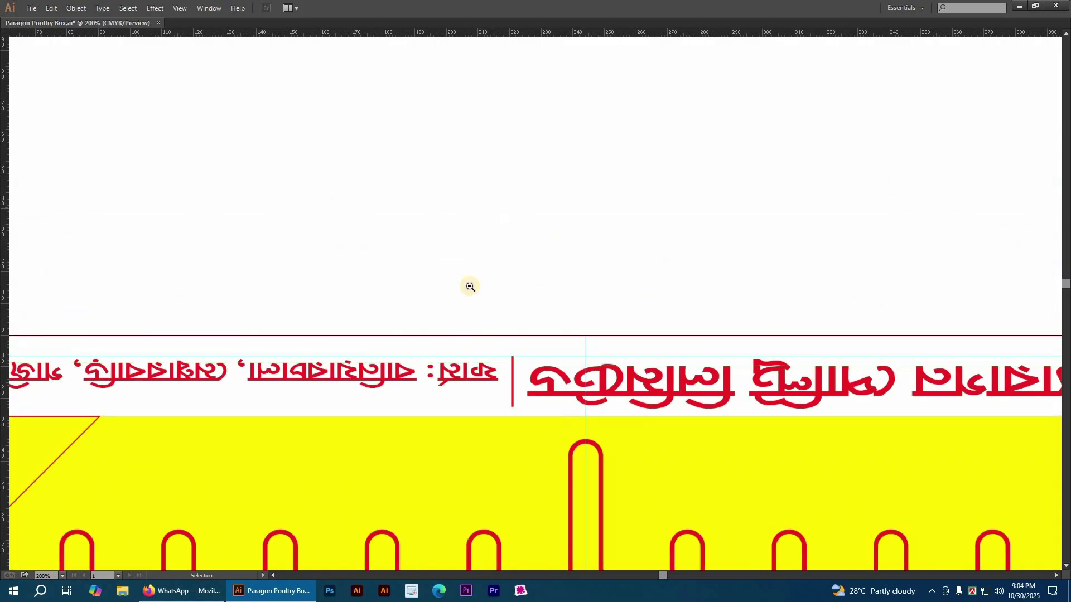
left_click(472, 280, "ctrl+alt")
left_click(473, 280, "ctrl+alt")
left_click(472, 280, "ctrl+alt")
left_click_drag(467, 348, 488, 190)
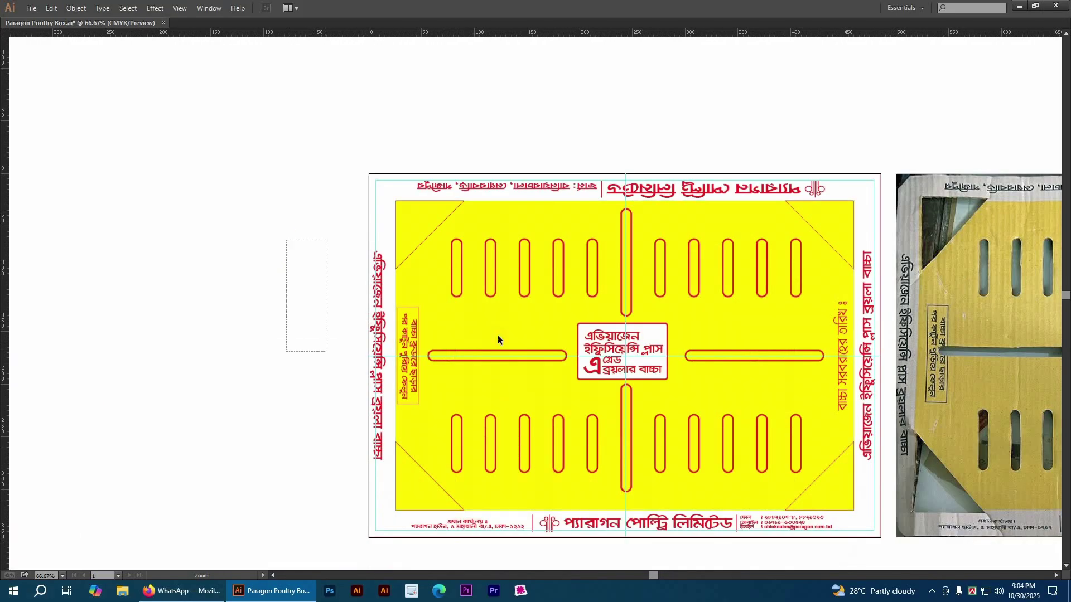
left_click_drag(527, 466, 287, 240)
mouse_move(467, 278)
left_mouse_down()
mouse_move(436, 256)
mouse_move(448, 272)
left_mouse_up()
left_click(226, 298)
- Select the address, logo, company title and contact lines along the carton's bottom edge and raise them onto the bottom margin guide
key("ctrl+minus")
key("ctrl+minus")
left_click_drag(657, 334, 605, 282)
left_click_drag(460, 493, 131, 254)
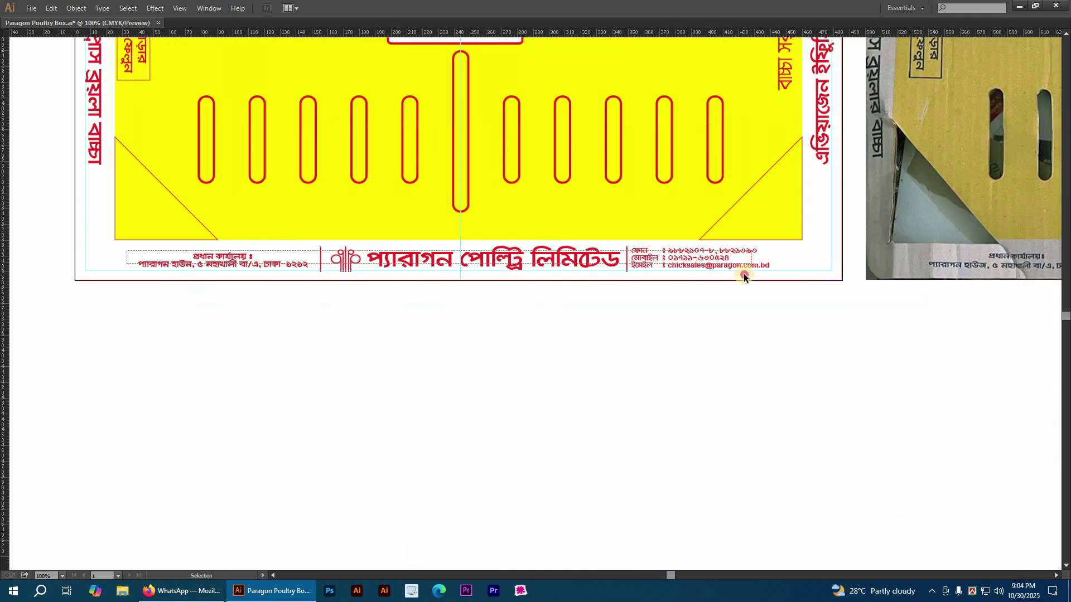
left_click_drag(357, 223, 579, 310)
left_click_drag(654, 306, 341, 224)
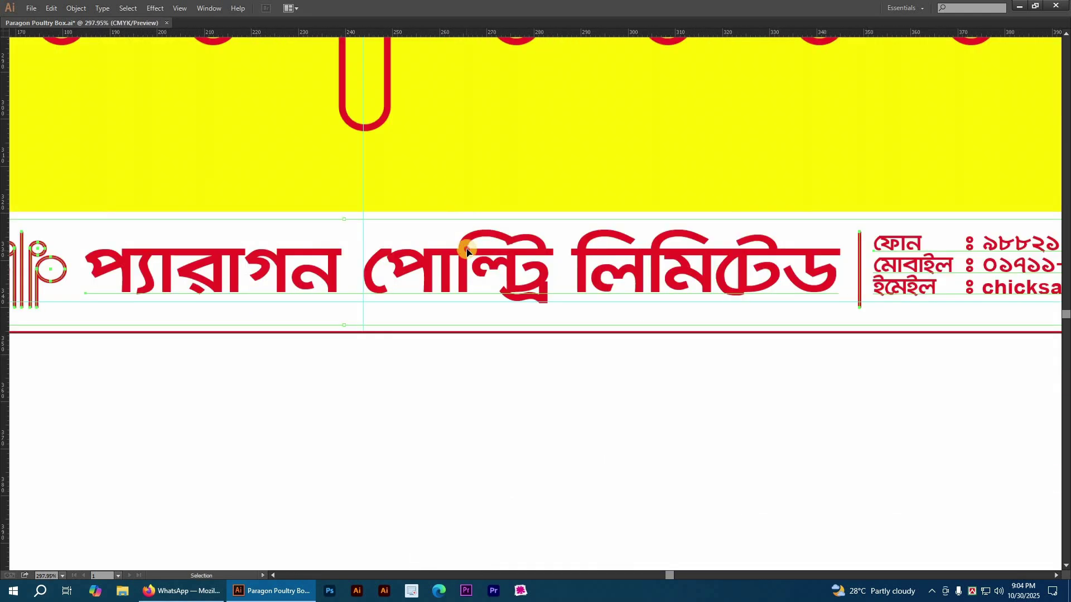
left_click_drag(466, 249, 466, 244)
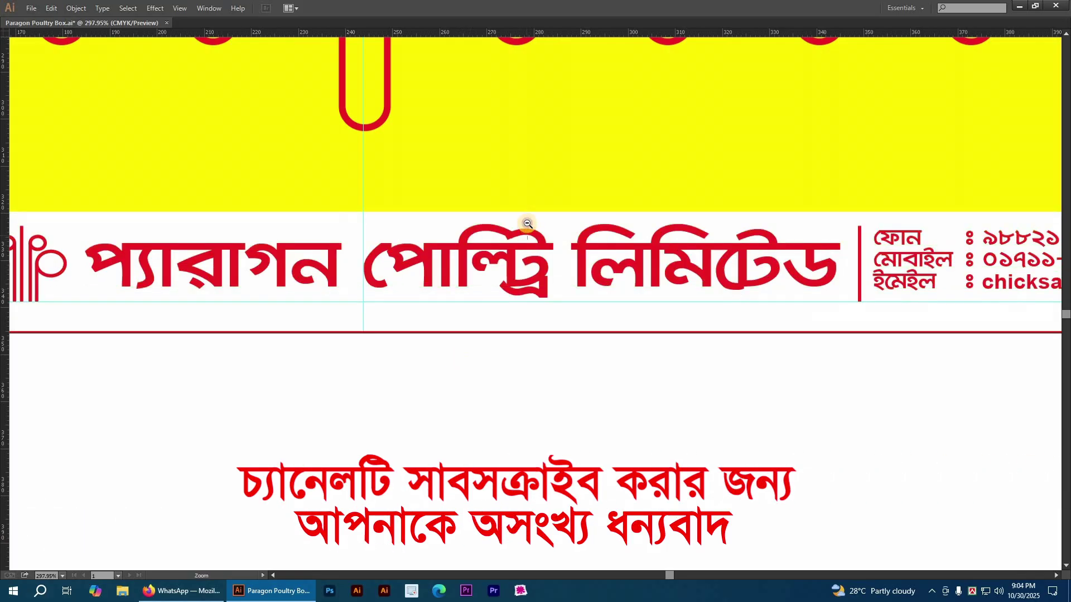
- Select all red text matching the top company title's fill and stroke, and make its fill black
scroll(547, 220, "down", 4)
left_click_drag(561, 198, 320, 185)
left_click_drag(493, 98, 628, 119)
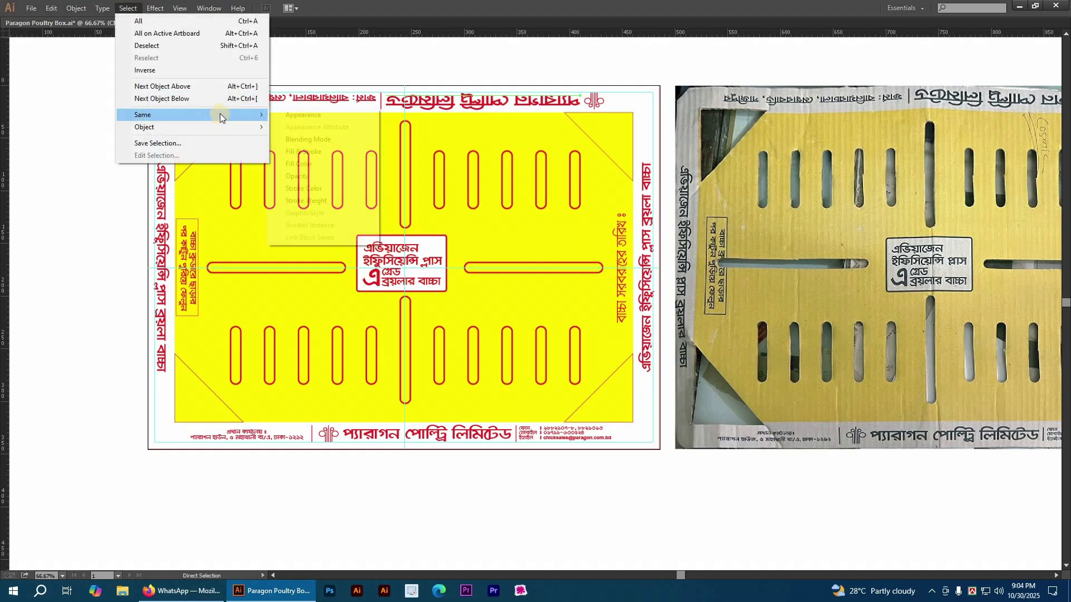
left_click(439, 99)
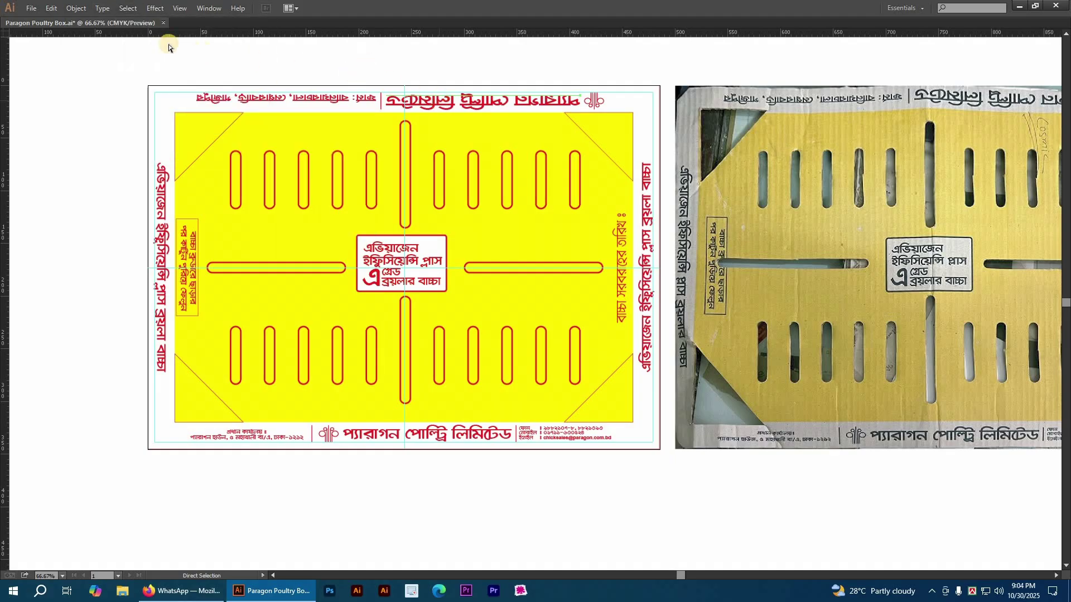
left_click(127, 9)
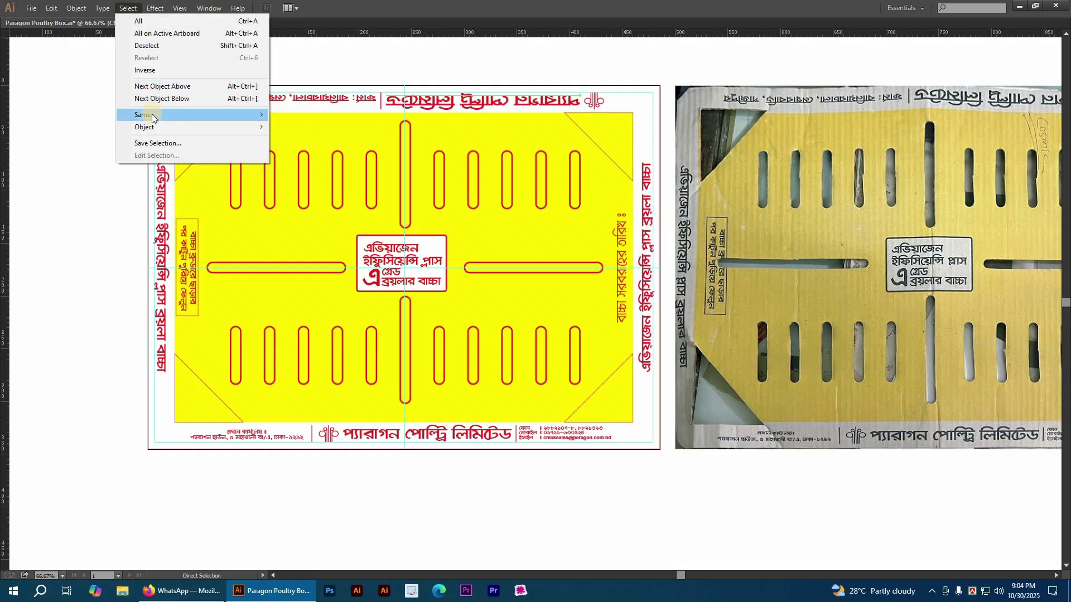
mouse_move(151, 116)
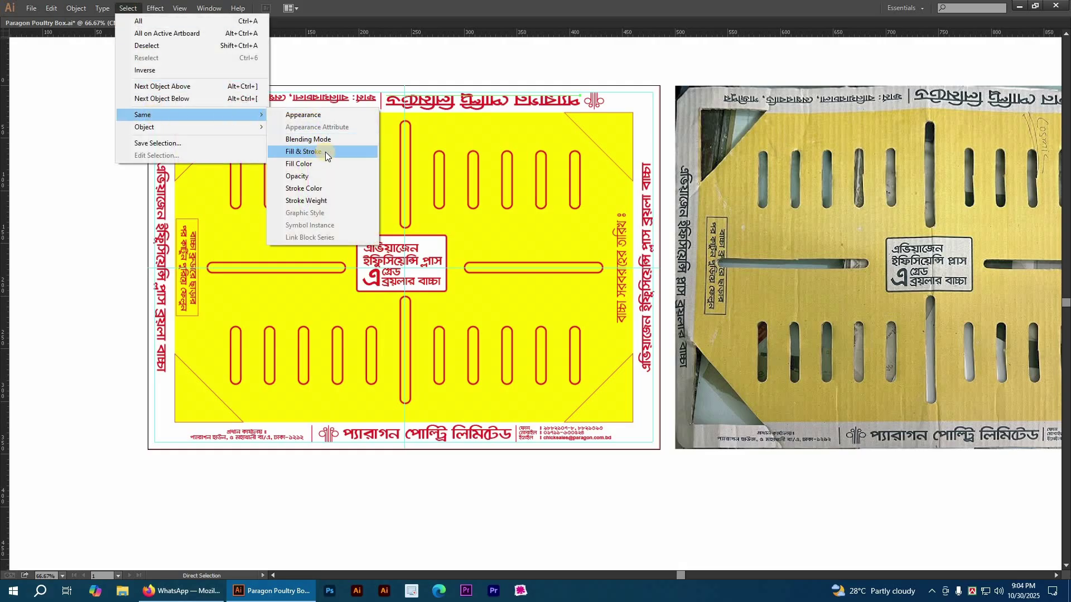
left_click(304, 151)
key("Tab")
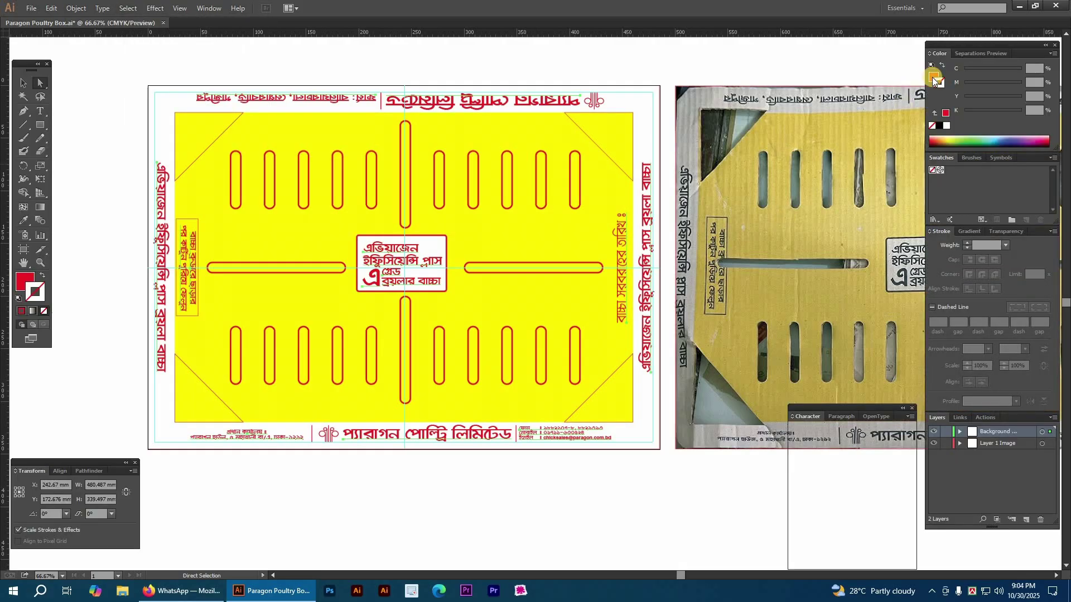
left_click(946, 112)
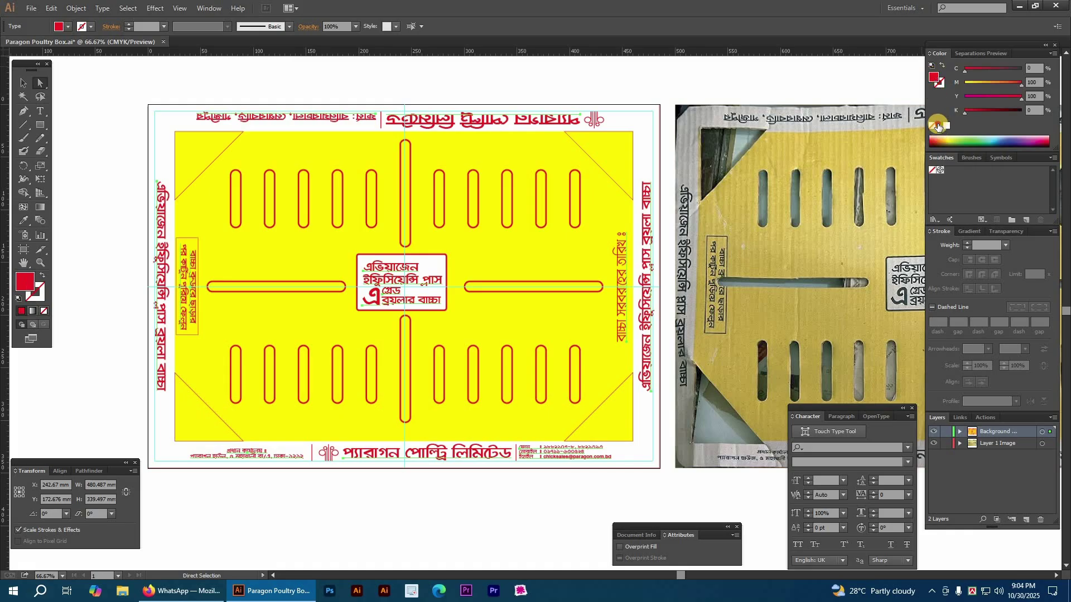
left_click(939, 126)
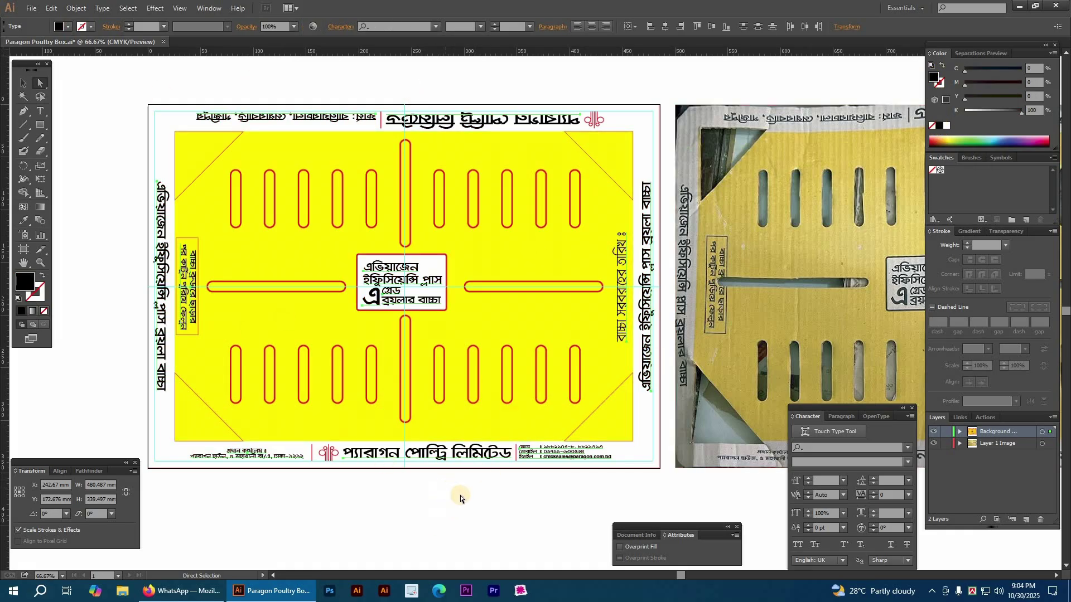
left_click(425, 466)
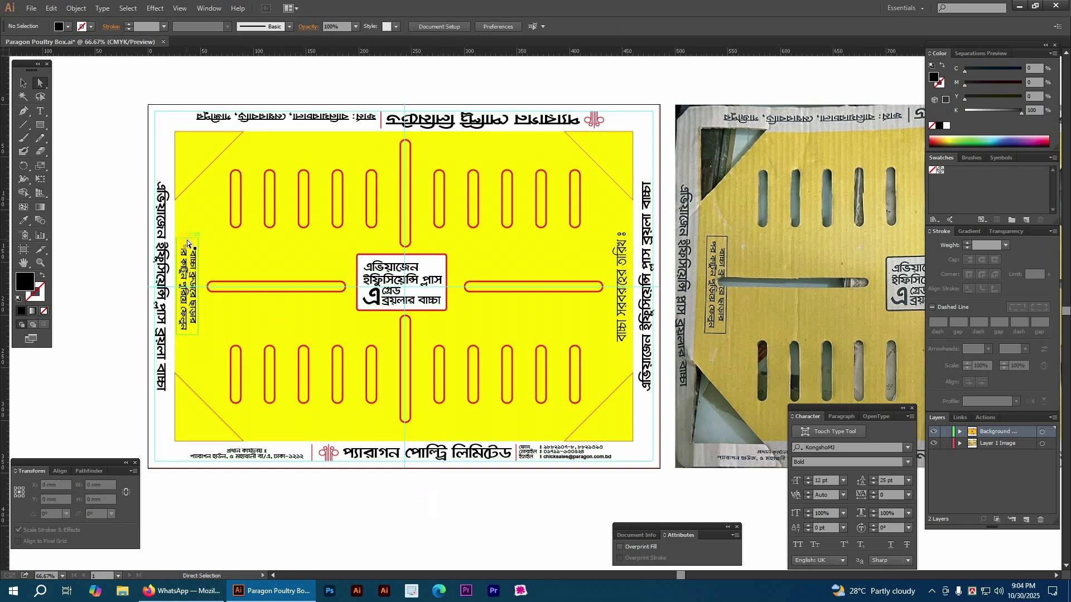
left_click(128, 8)
mouse_move(201, 119)
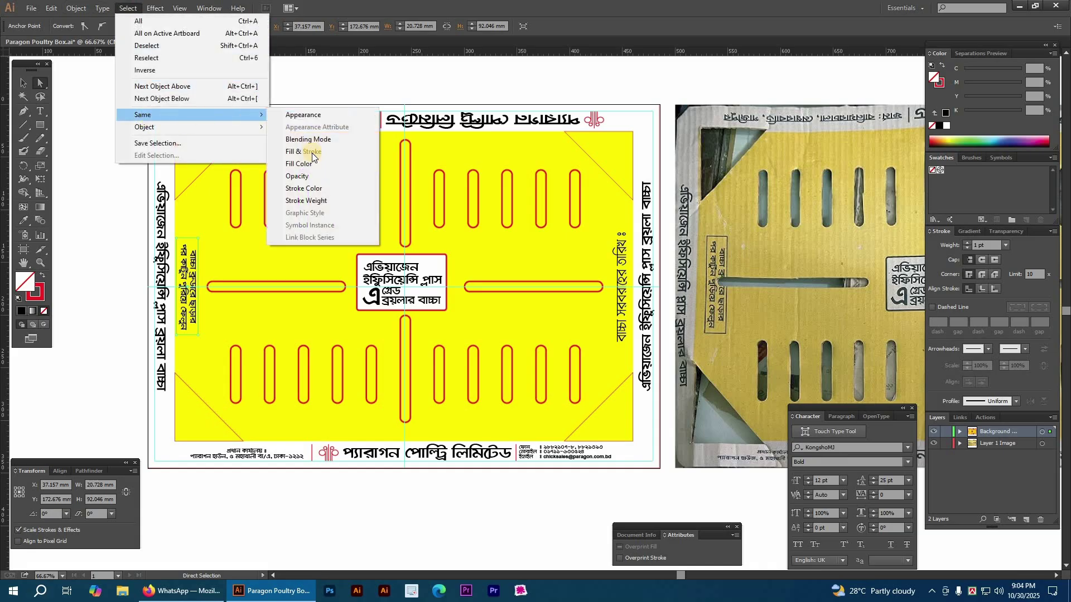
left_click(200, 189)
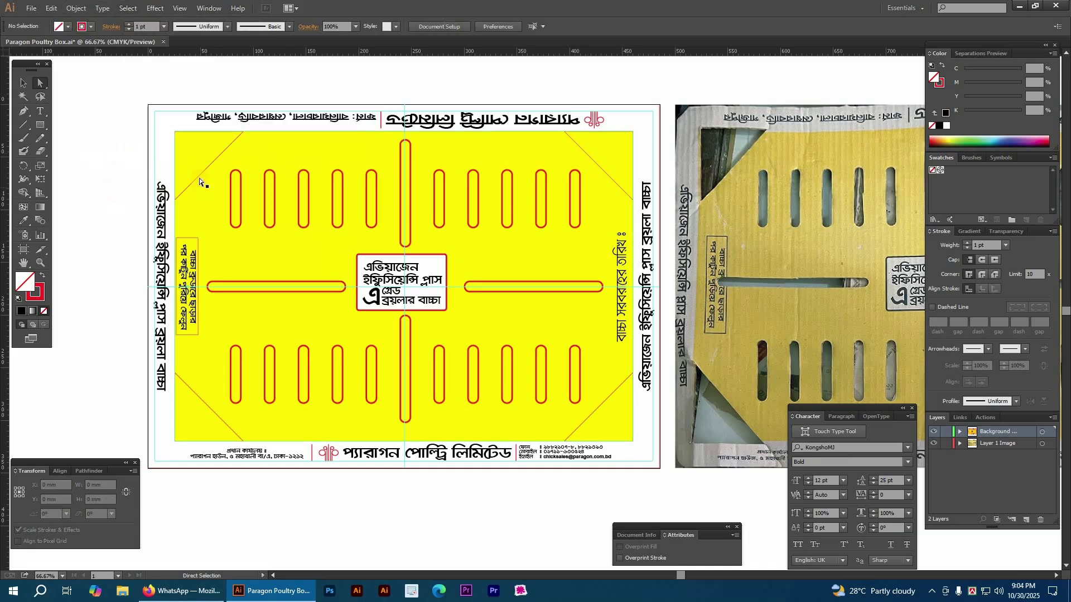
left_click(200, 175)
left_click(124, 8)
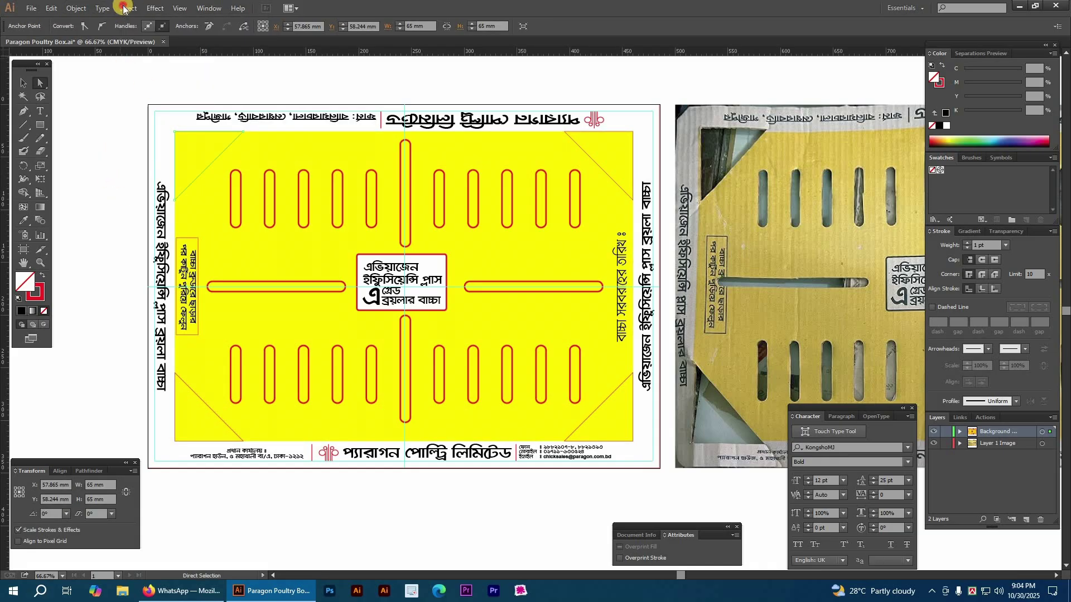
mouse_move(158, 114)
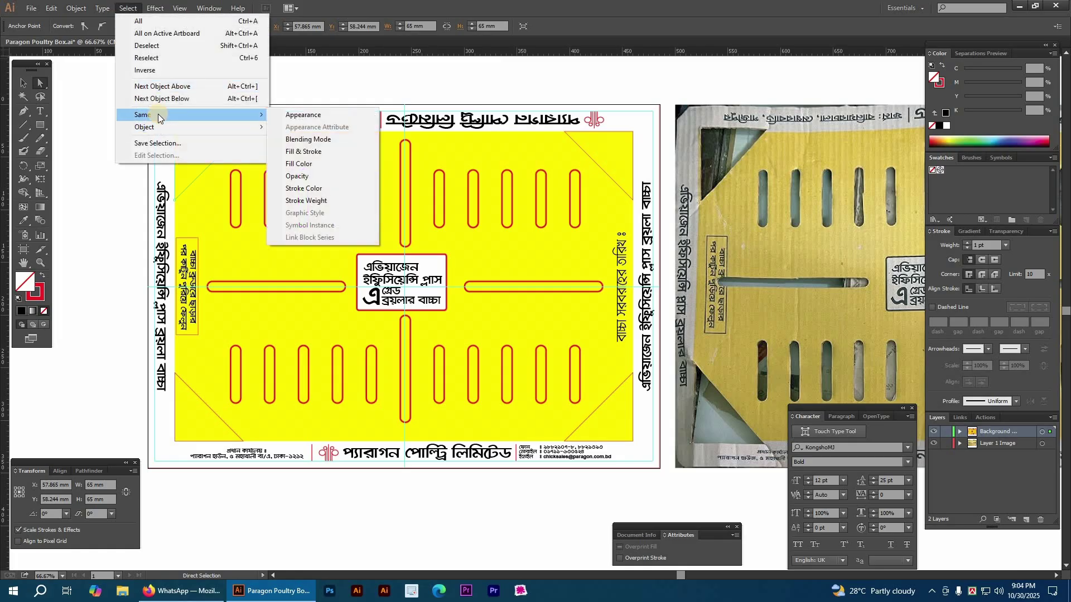
left_click(326, 190)
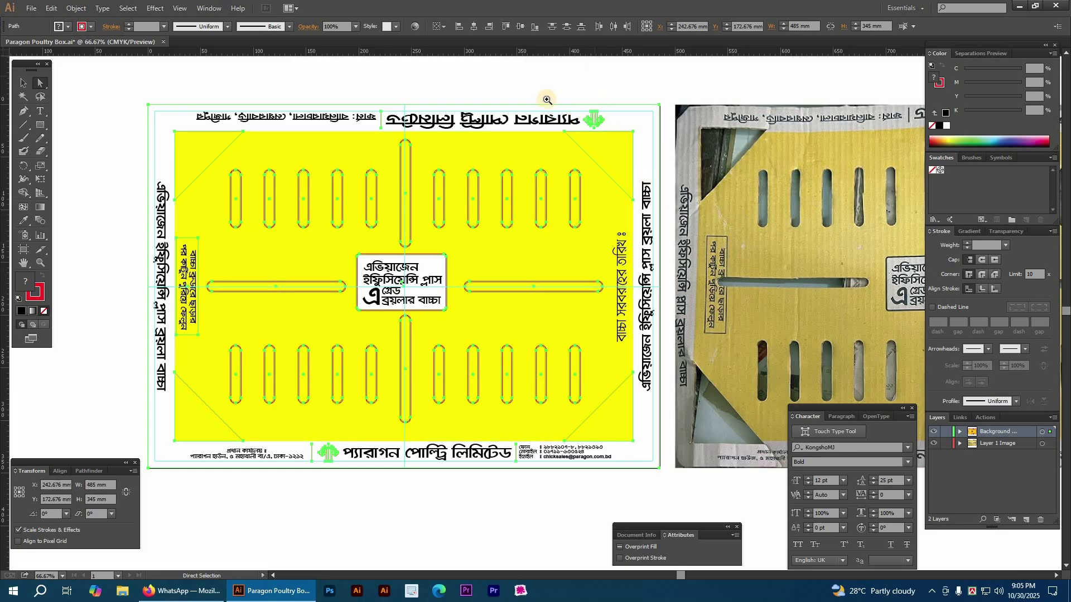
key("ctrl+shift+a")
- Expand the strokes of the upside-down logo in the top border into filled shapes
left_click_drag(547, 101, 621, 148)
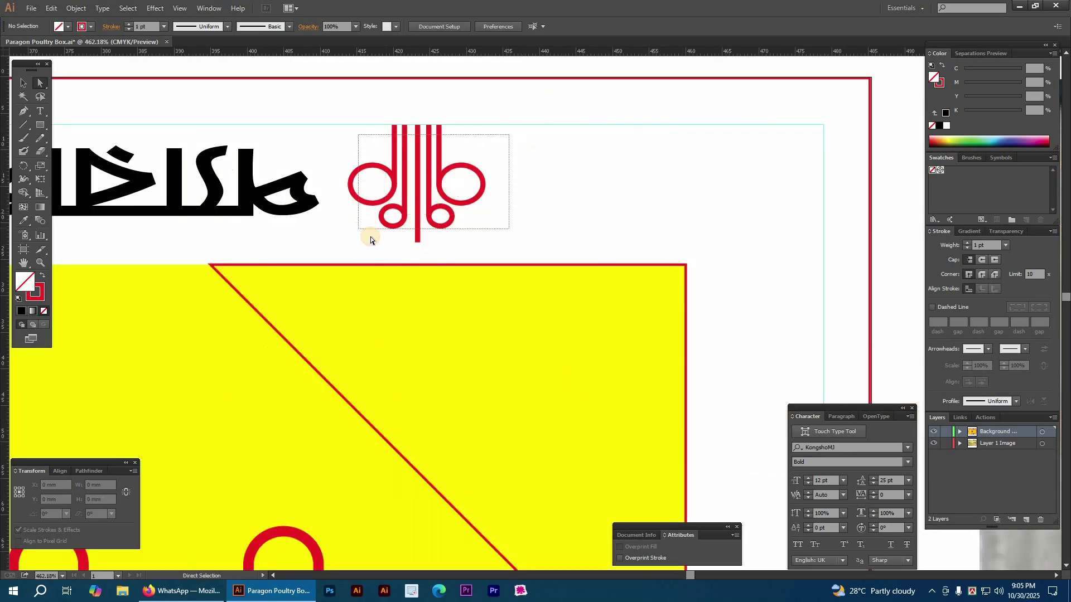
left_click_drag(370, 239, 371, 240)
left_click(96, 127)
key("Return")
left_click(581, 187)
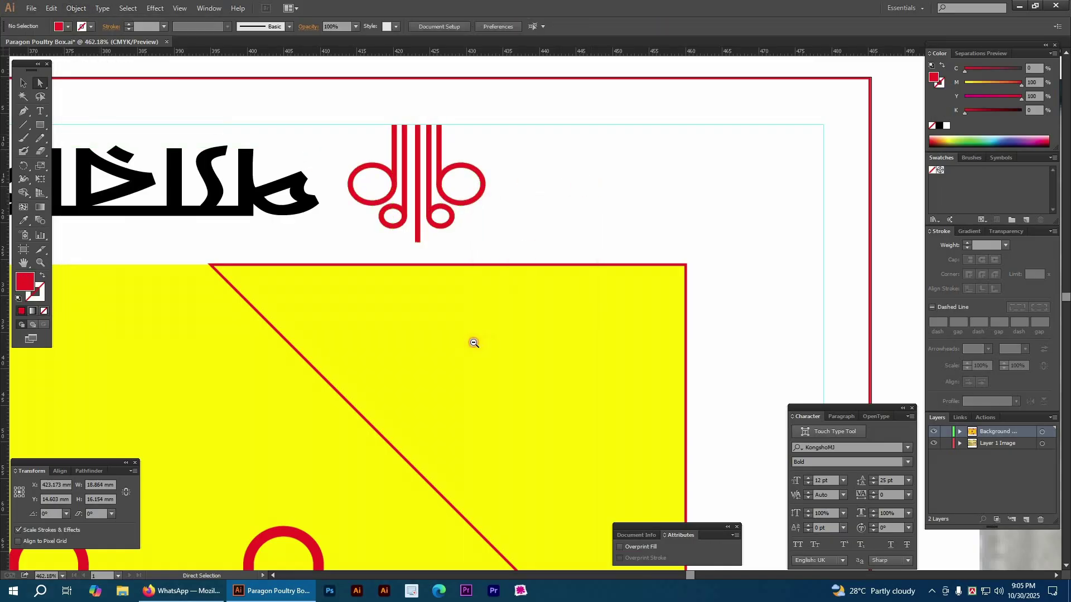
- Expand the strokes of the logo beside the bottom company title into filled shapes
left_click(458, 345, "ctrl+alt")
left_click(458, 346, "ctrl+alt")
left_click(458, 346, "ctrl+alt")
left_click(446, 348, "ctrl+alt")
left_click(440, 349, "ctrl+alt")
left_click_drag(447, 309, 423, 84)
left_click_drag(309, 279, 486, 367)
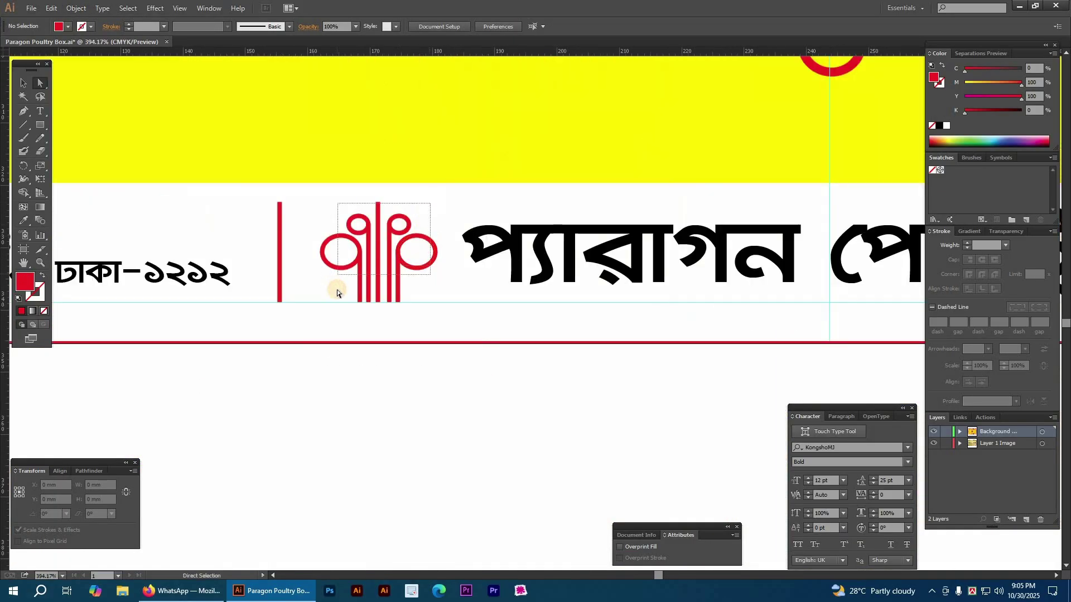
left_click(337, 283)
left_click(77, 8)
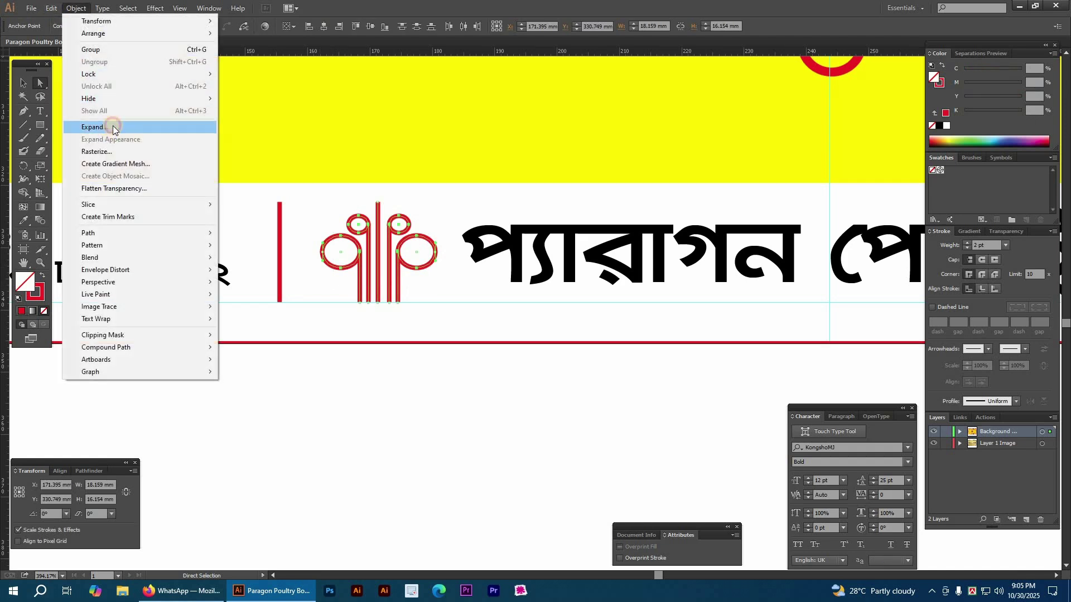
left_click(111, 127)
key("Return")
left_click(407, 399)
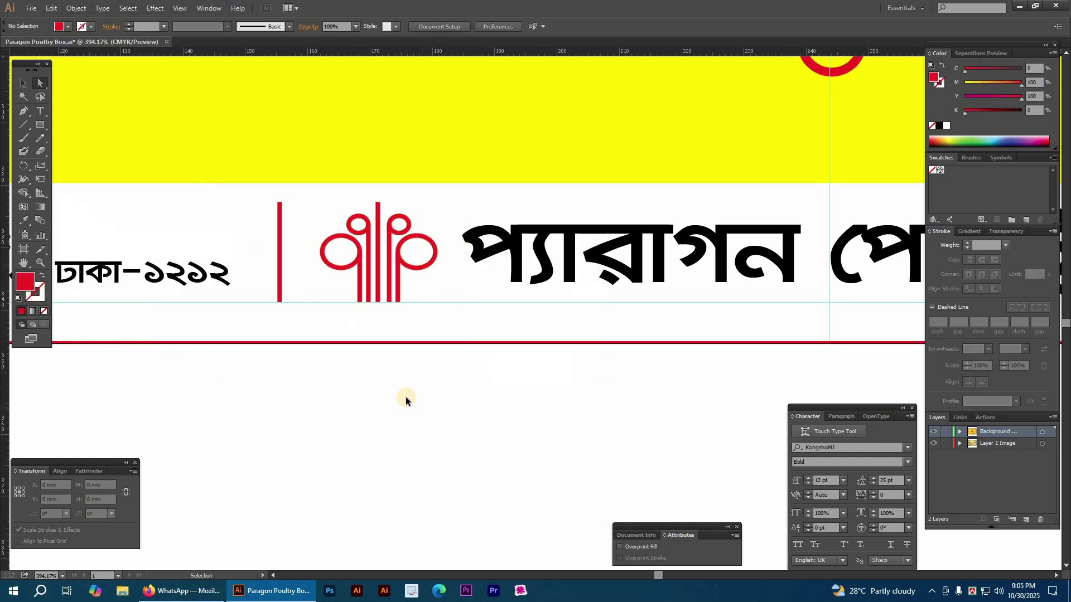
- Select every path sharing the corner triangle's red stroke colour and give them all a 2 pt black stroke
key("ctrl+minus")
key("ctrl+minus")
key("ctrl+minus")
key("ctrl+minus")
key("ctrl+minus")
key("ctrl+minus")
left_click_drag(339, 303, 217, 343)
left_click(286, 156)
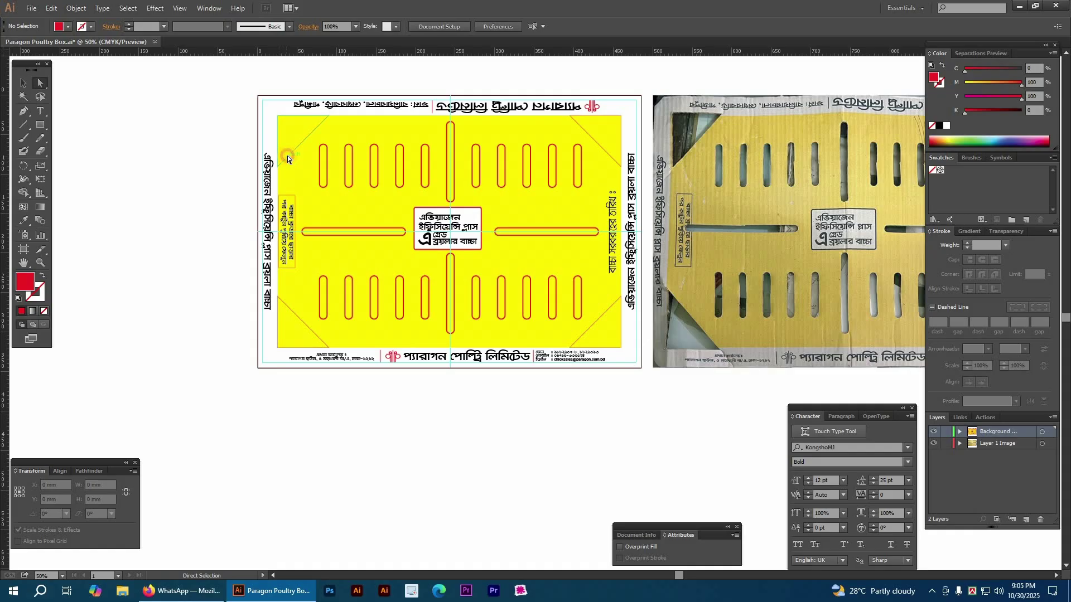
left_click(127, 9)
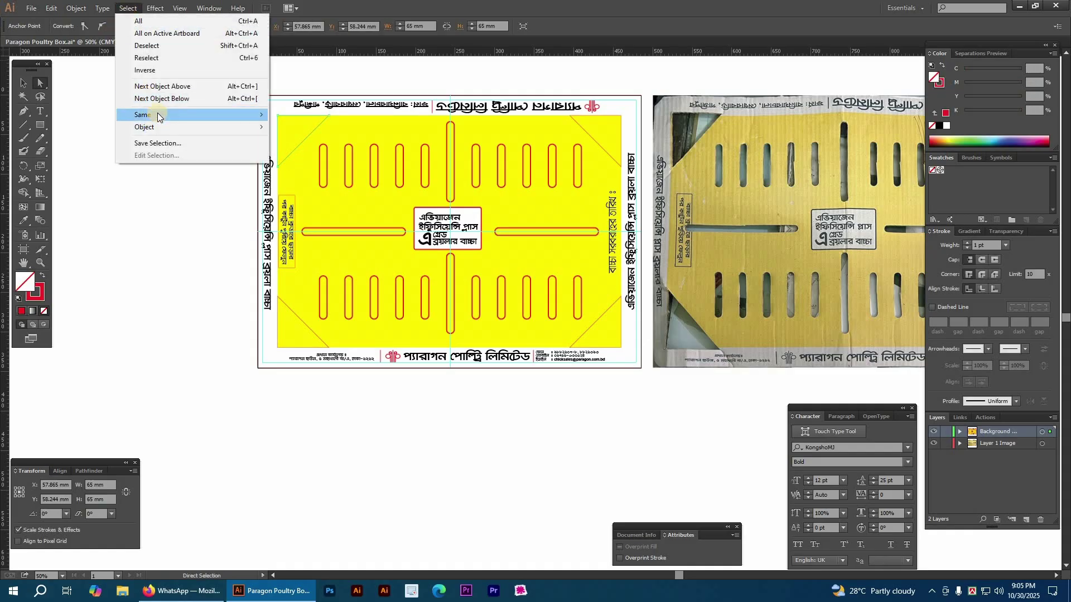
mouse_move(157, 113)
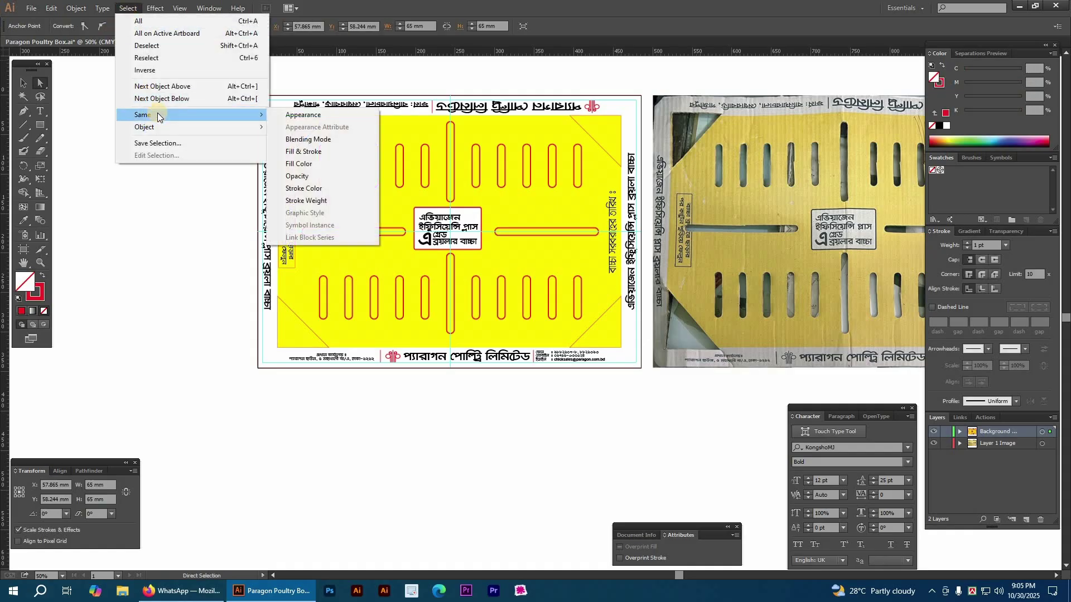
left_click(306, 189)
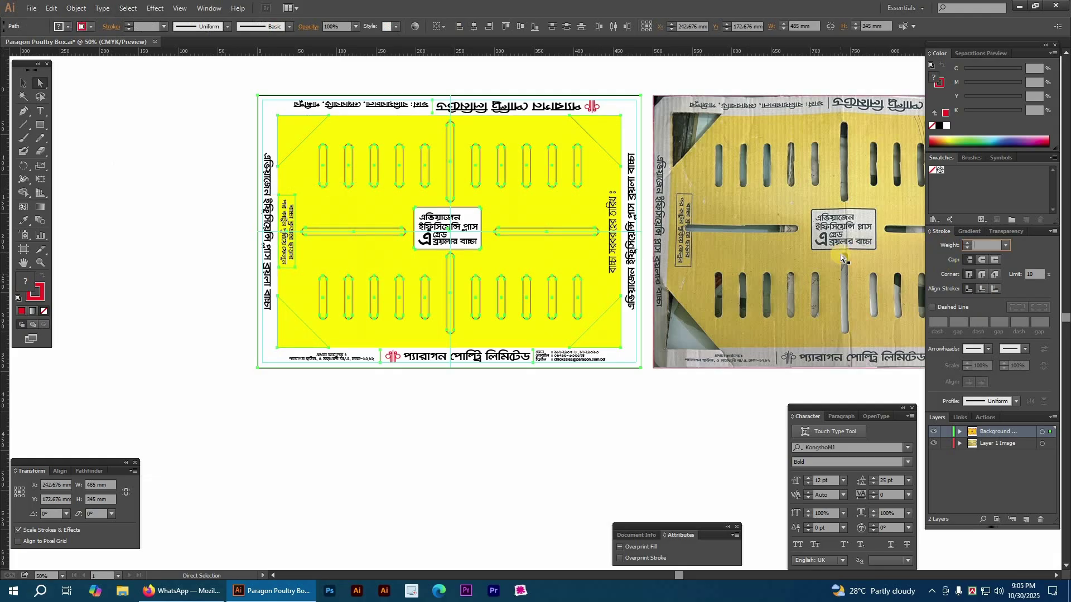
key("Return")
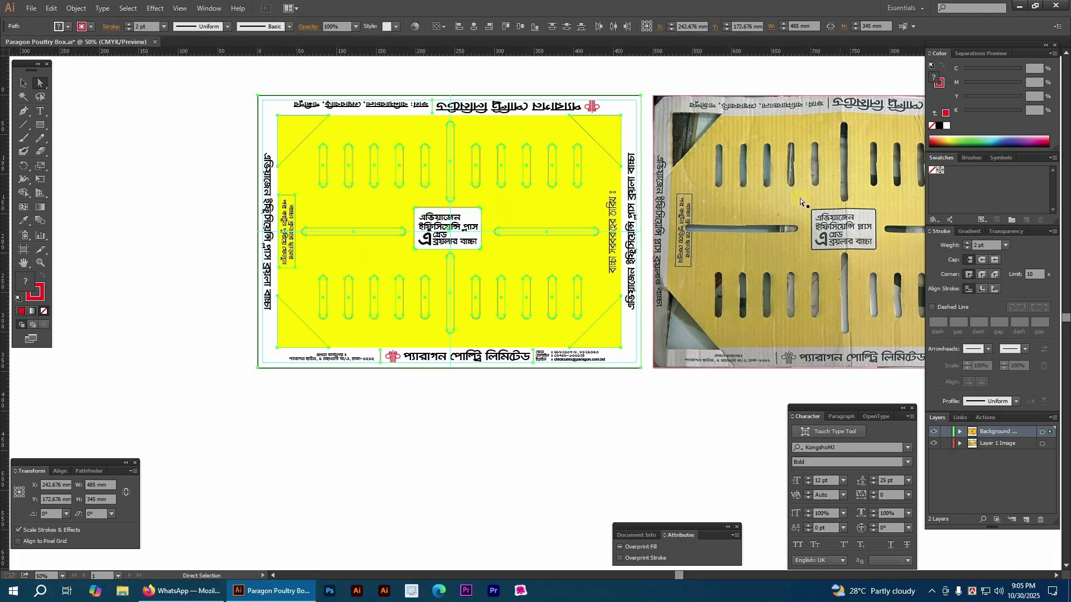
left_click(941, 126)
left_click(190, 205)
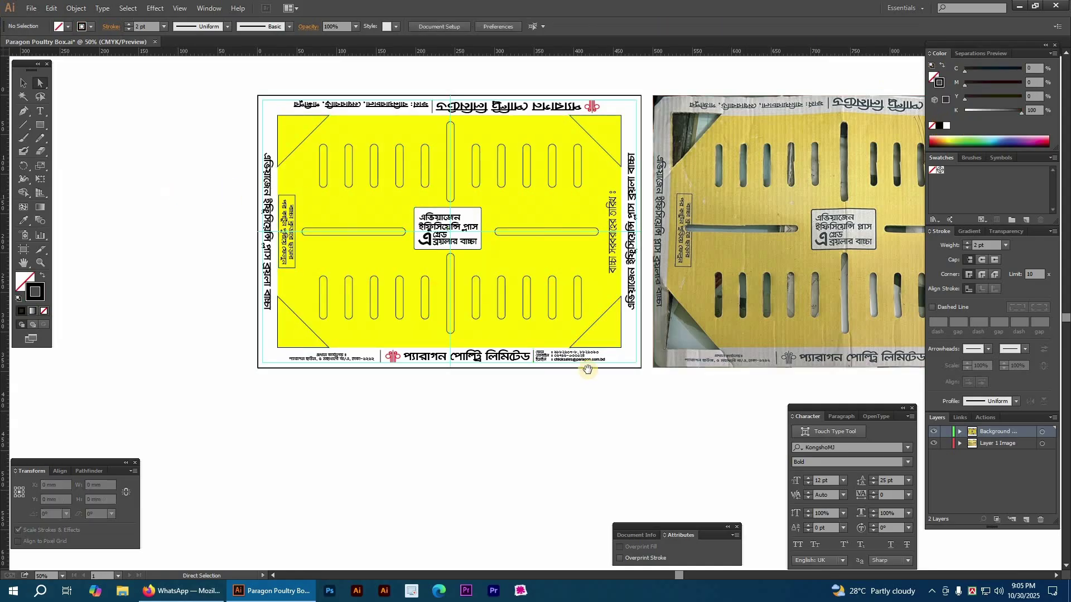
key("Tab")
left_click_drag(848, 392, 776, 403)
left_click_drag(200, 173, 782, 406)
left_click_drag(753, 120, 594, 134)
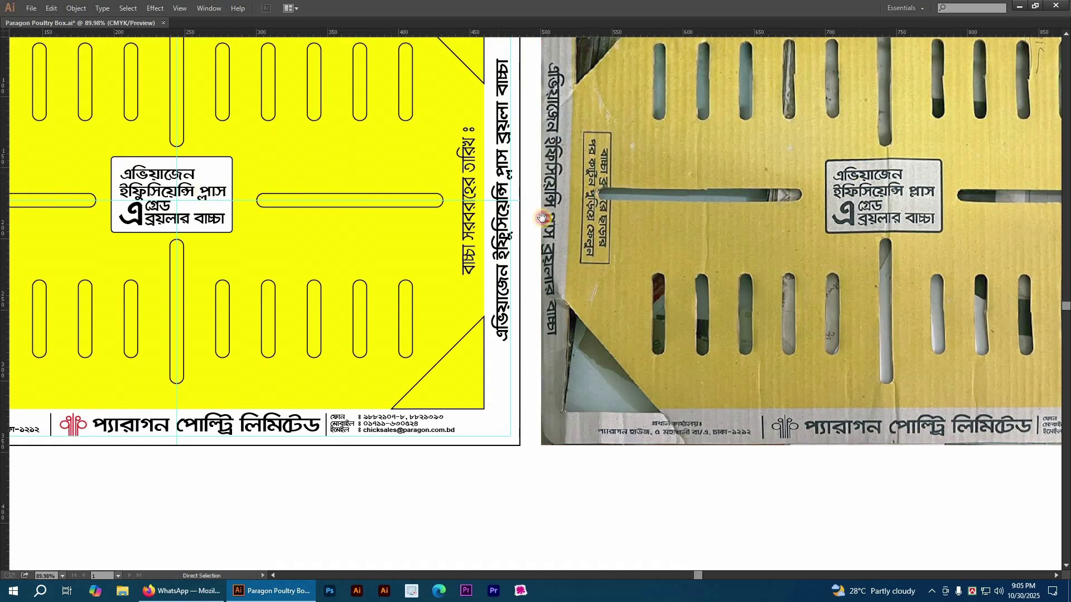
- Set the stroke weight of the rounded frame around the central product label to 4 pt
left_click_drag(182, 172, 516, 180)
left_click(545, 171)
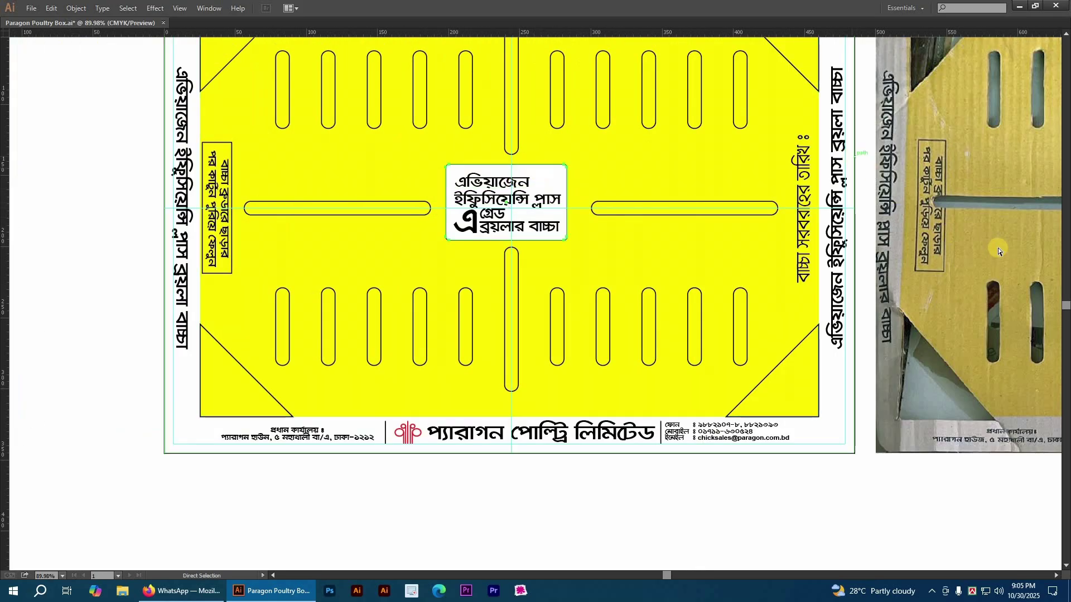
key("Tab")
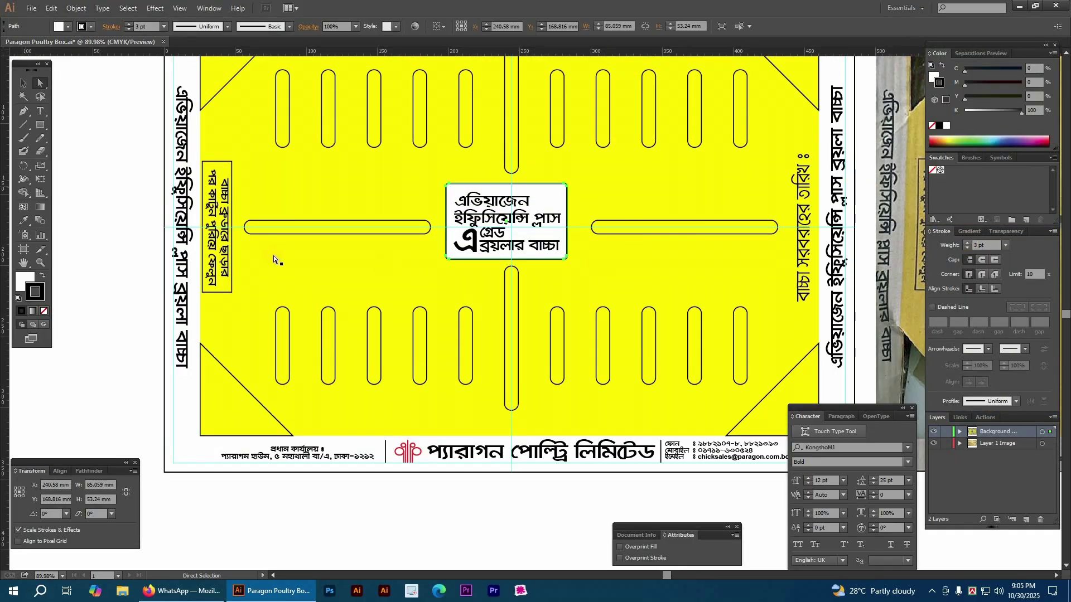
left_click(115, 221)
- Thicken the outline of the vertical two-line note box at the yellow panel's left side, and move the box with its text about 4 mm inward
left_click(221, 162)
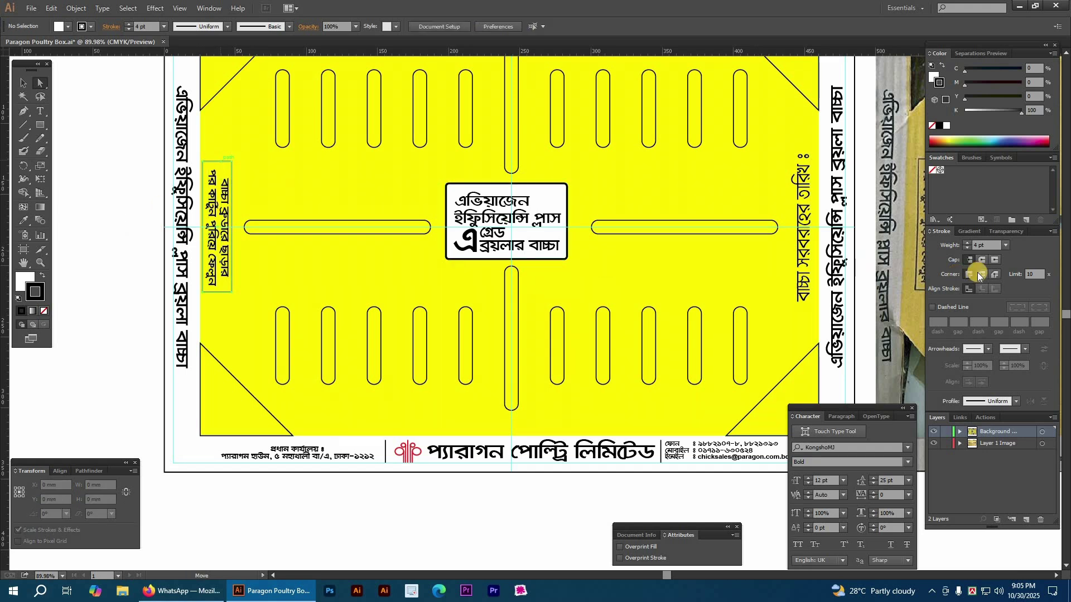
key("v")
key("Tab")
left_click_drag(523, 322, 648, 352)
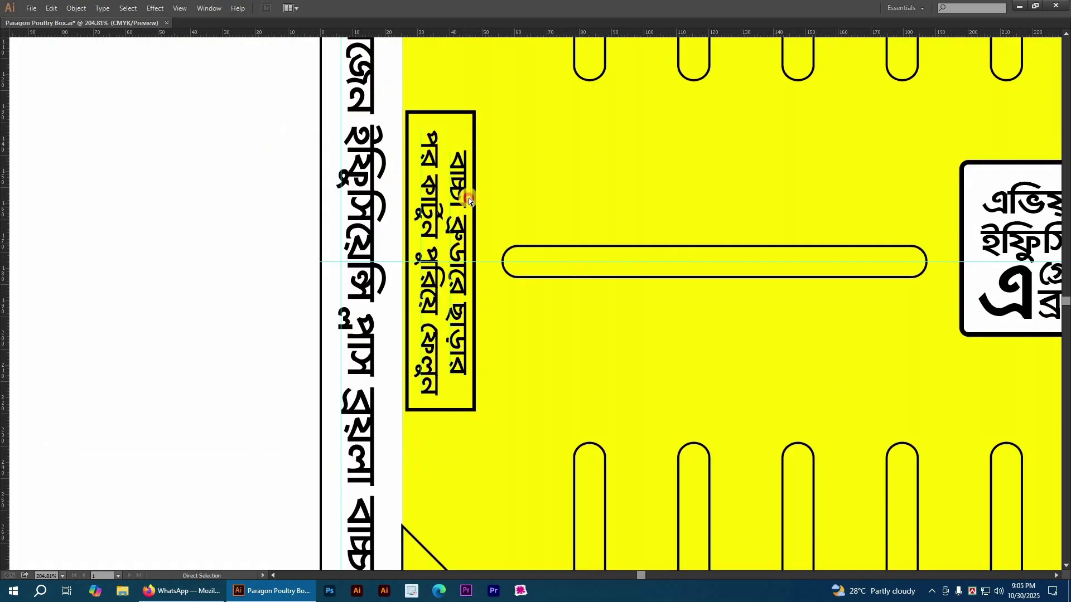
left_click(450, 112)
mouse_move(464, 183)
left_mouse_down()
mouse_move(478, 189)
mouse_move(463, 191)
left_mouse_up()
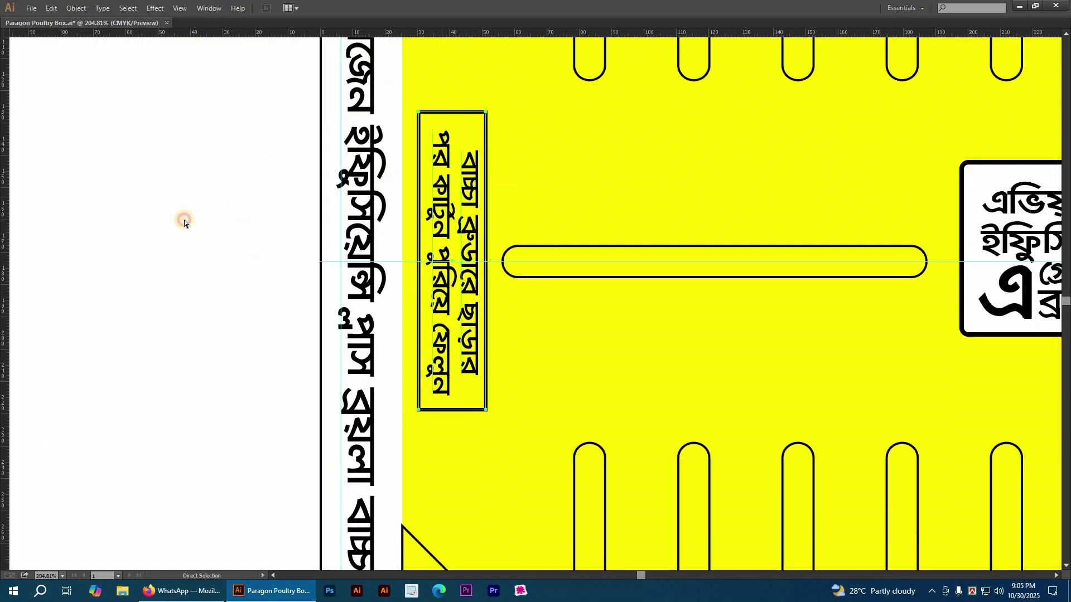
key("ctrl+minus")
key("ctrl+minus")
key("ctrl+minus")
key("ctrl+minus")
left_click_drag(722, 337, 475, 322)
mouse_move(664, 253)
left_mouse_down()
mouse_move(643, 261)
mouse_move(676, 266)
left_mouse_up()
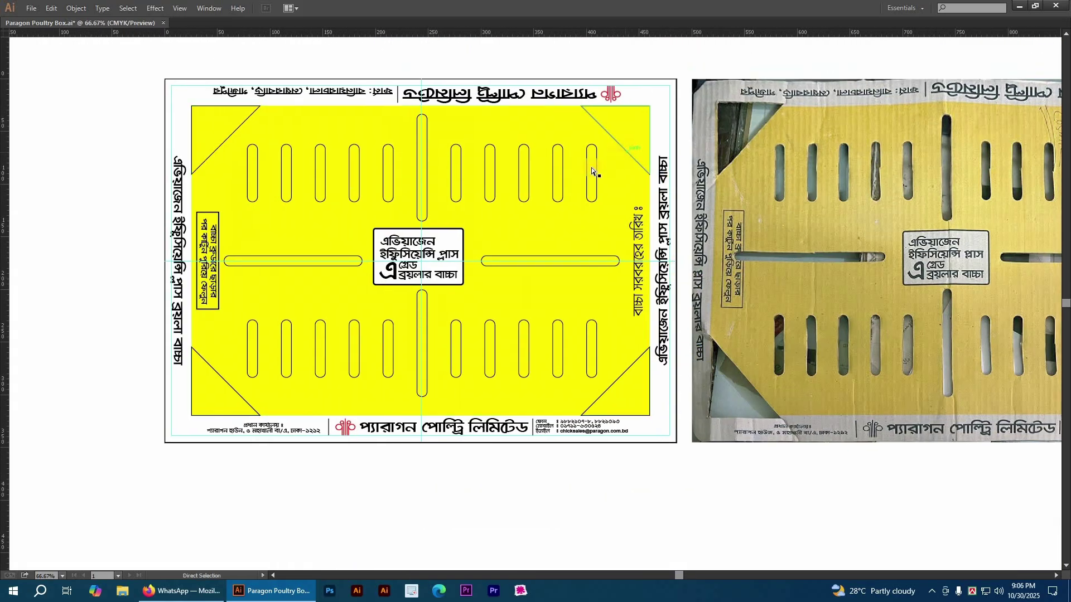